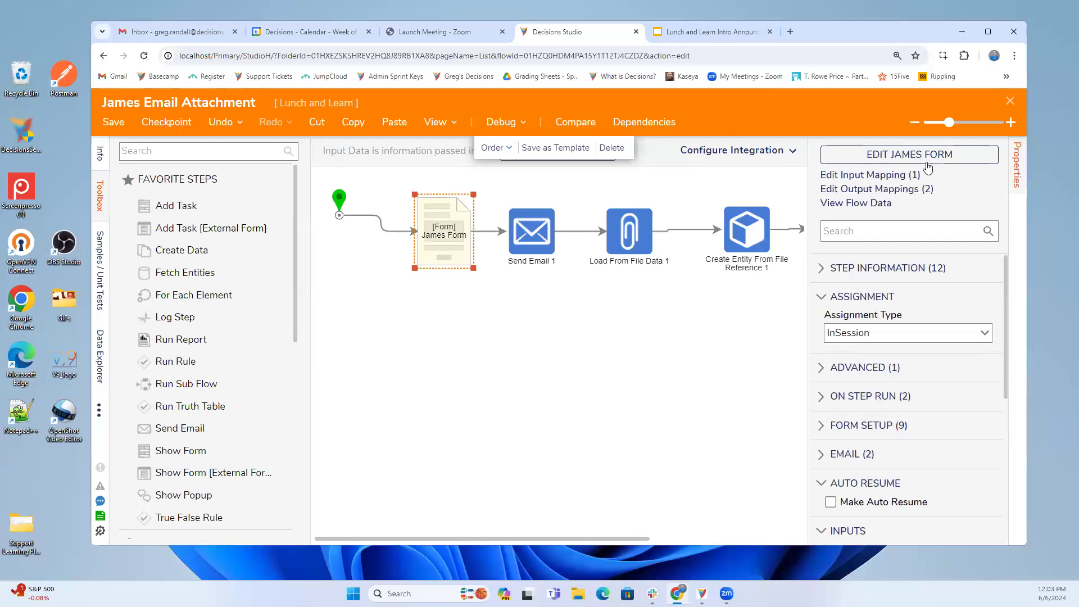
# Examine the email address text box in the James Form and the email settings of the Send Email 1 step.
pyautogui.click(926, 158)
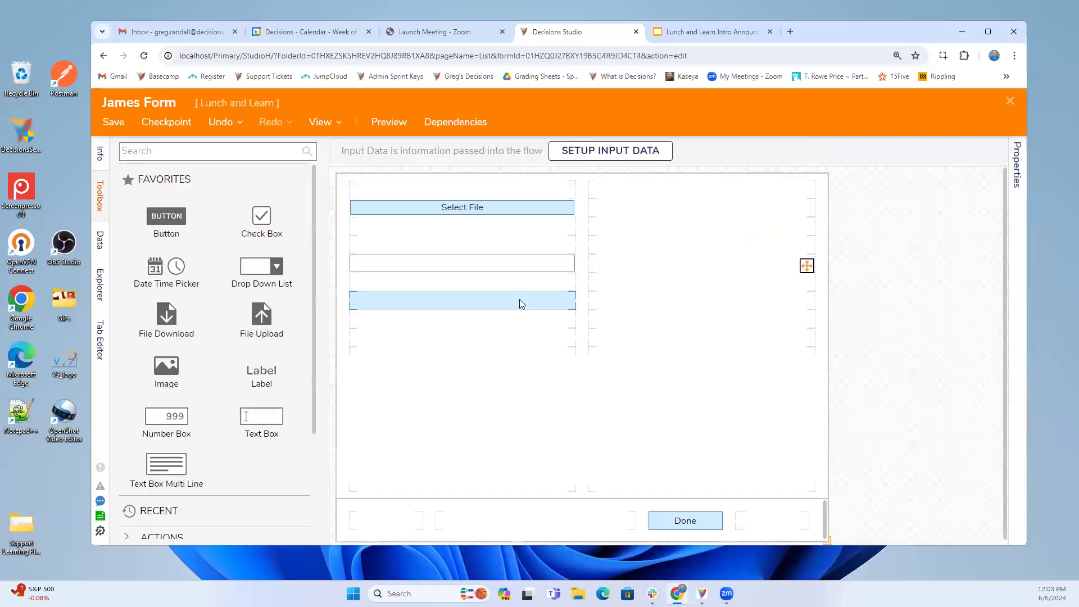
pyautogui.click(449, 272)
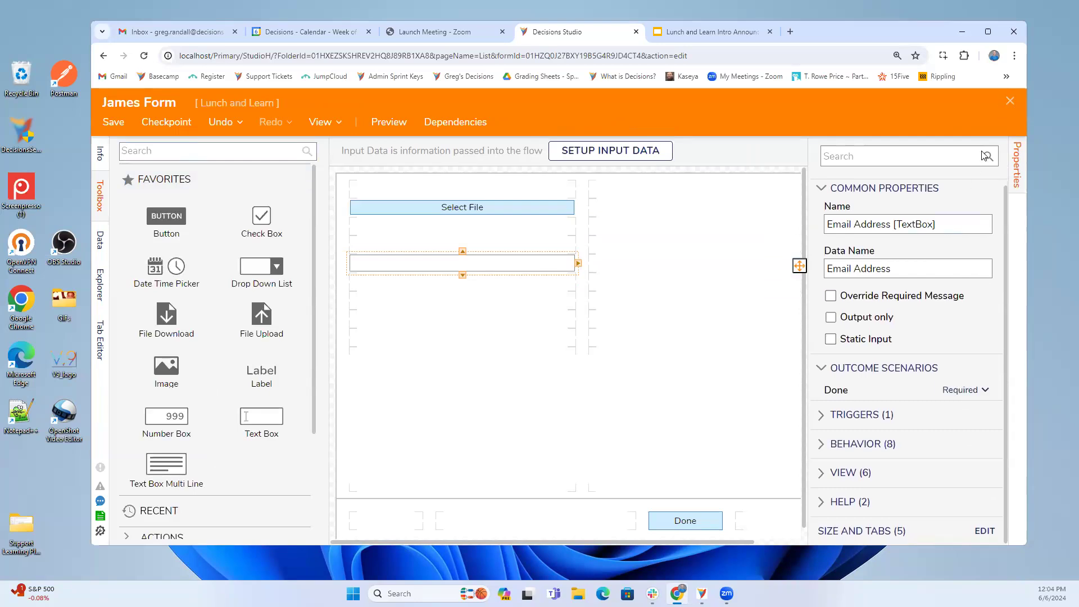
pyautogui.click(1011, 101)
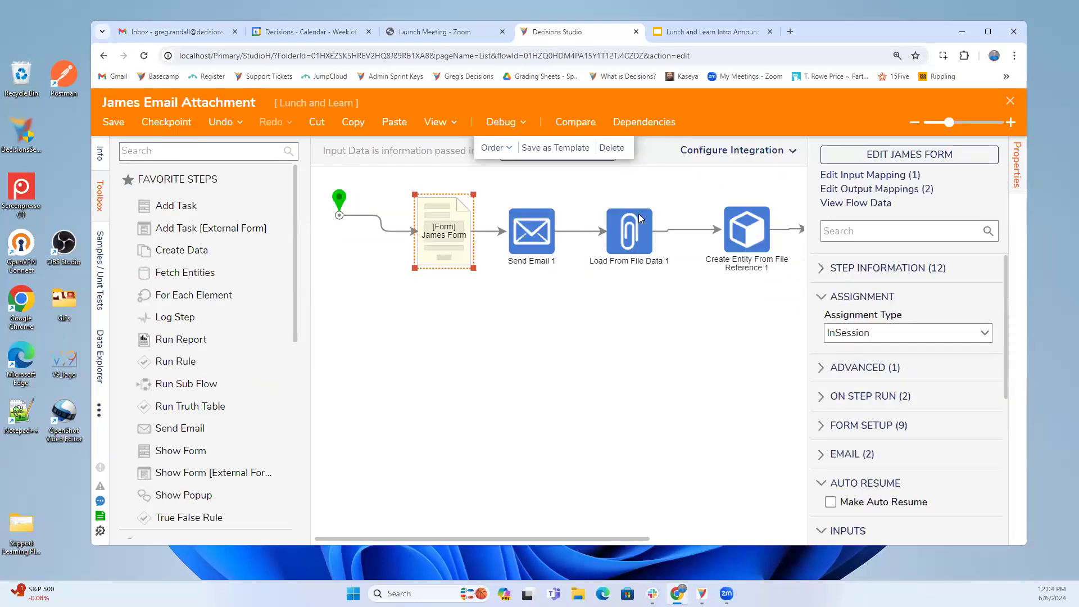
pyautogui.click(518, 249)
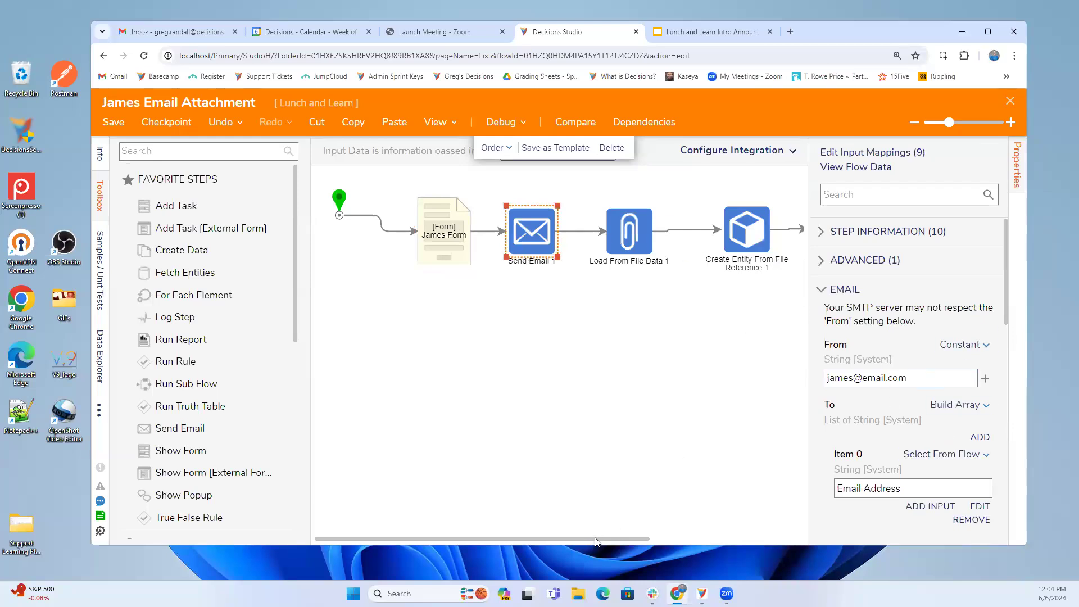
# Move the Save Entities 1 step and the flow's end step slightly farther along the flow.
pyautogui.moveTo(596, 541); pyautogui.dragTo(664, 541)
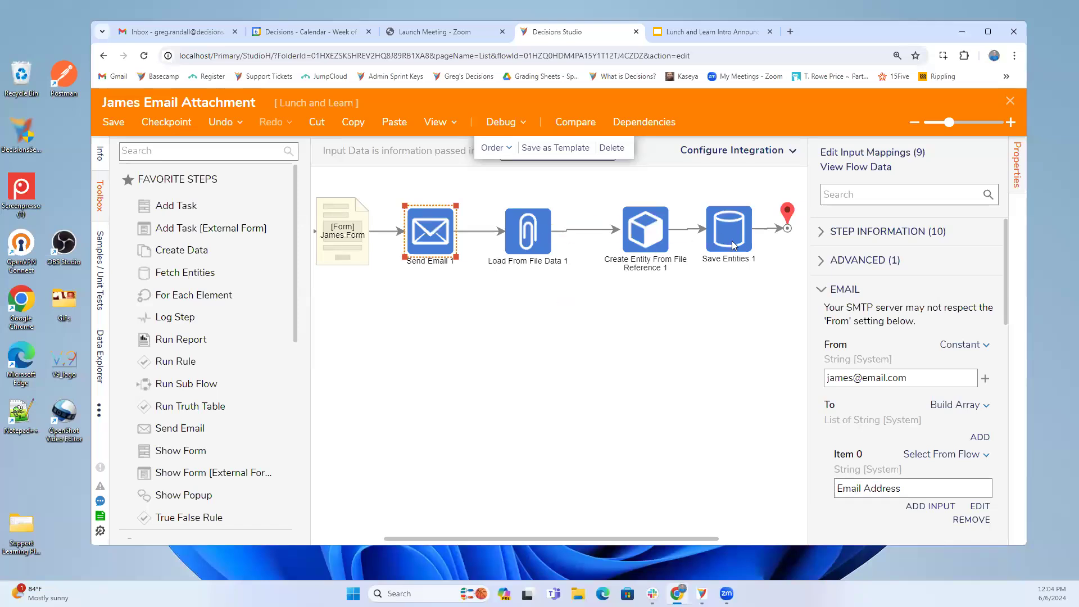
pyautogui.moveTo(737, 246); pyautogui.dragTo(743, 246)
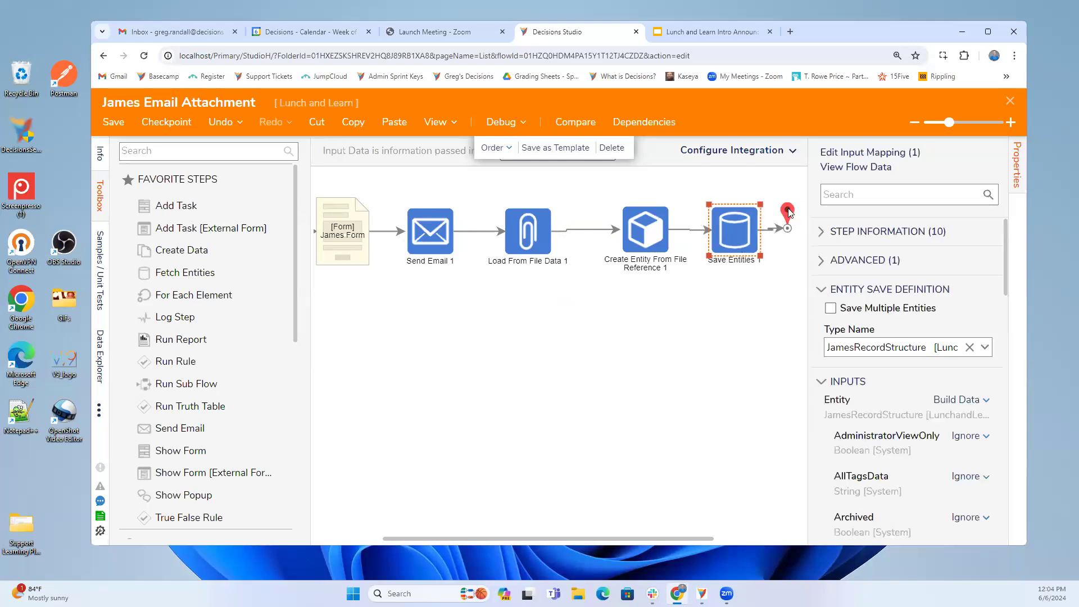
pyautogui.click(794, 214)
# Examine the inputs and outputs of the Load From File Data 1 and Create Entity From File Reference 1 steps.
pyautogui.click(537, 242)
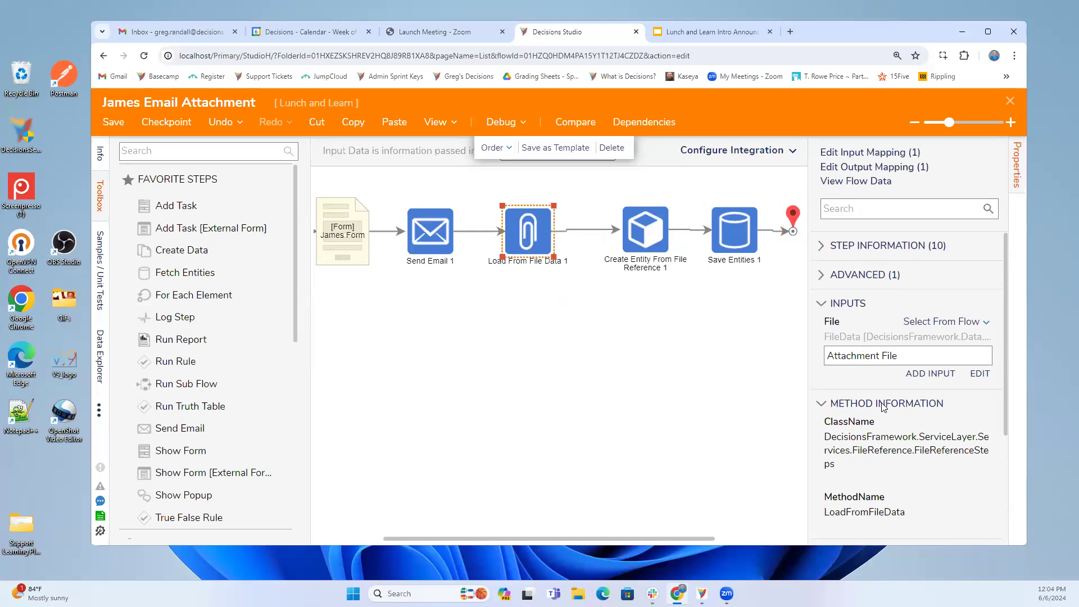
pyautogui.moveTo(1004, 261)
pyautogui.mouseDown()
pyautogui.moveTo(1005, 292)
pyautogui.moveTo(1003, 255)
pyautogui.mouseUp()
pyautogui.moveTo(1004, 263); pyautogui.dragTo(1005, 269)
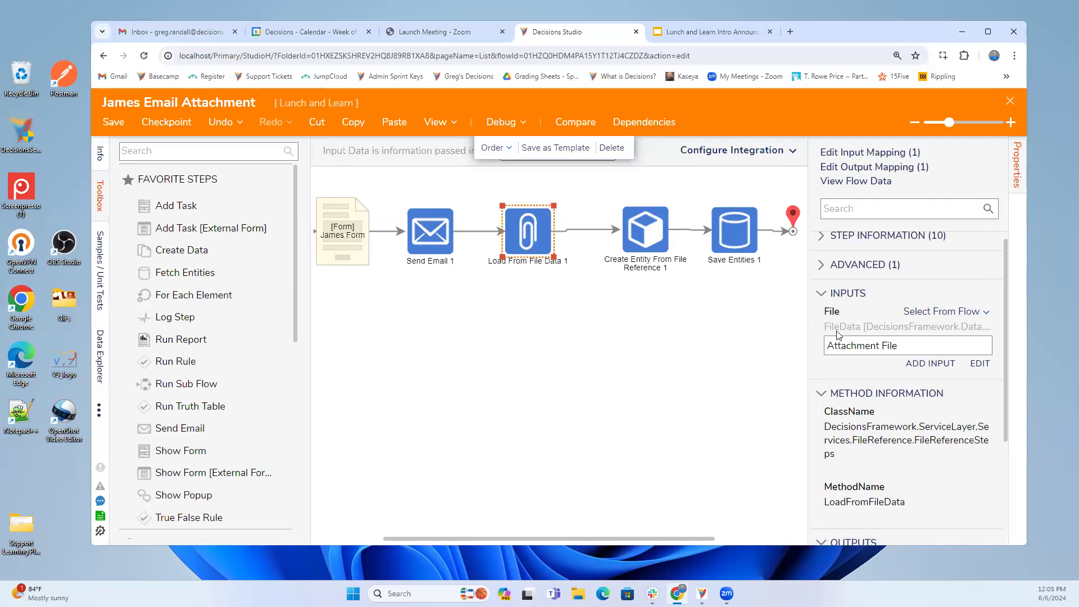
pyautogui.scroll(-3, 927, 435)
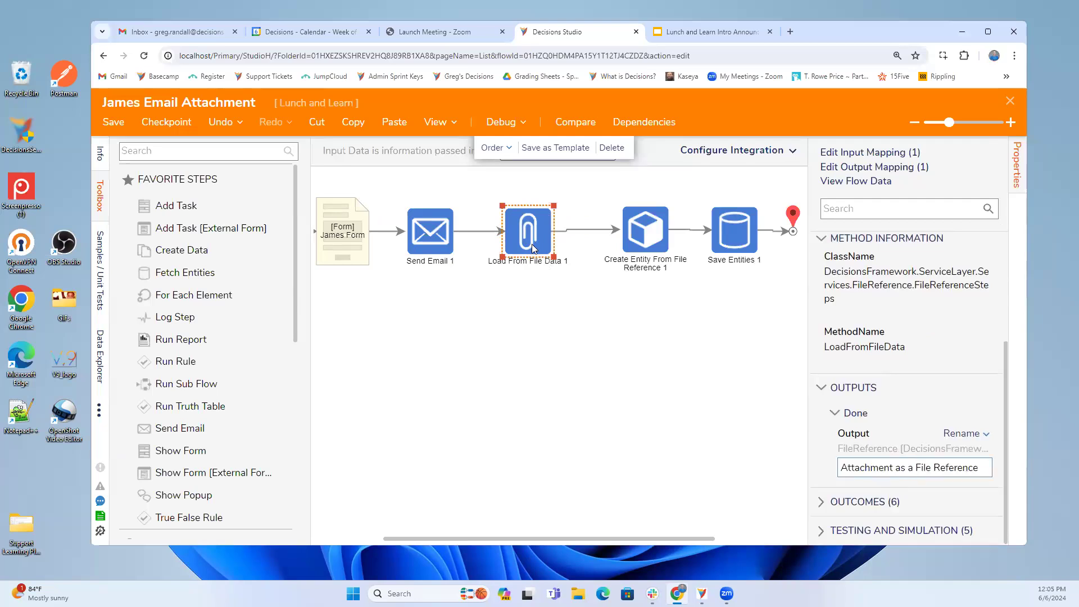
pyautogui.click(652, 248)
pyautogui.scroll(-5, 897, 308)
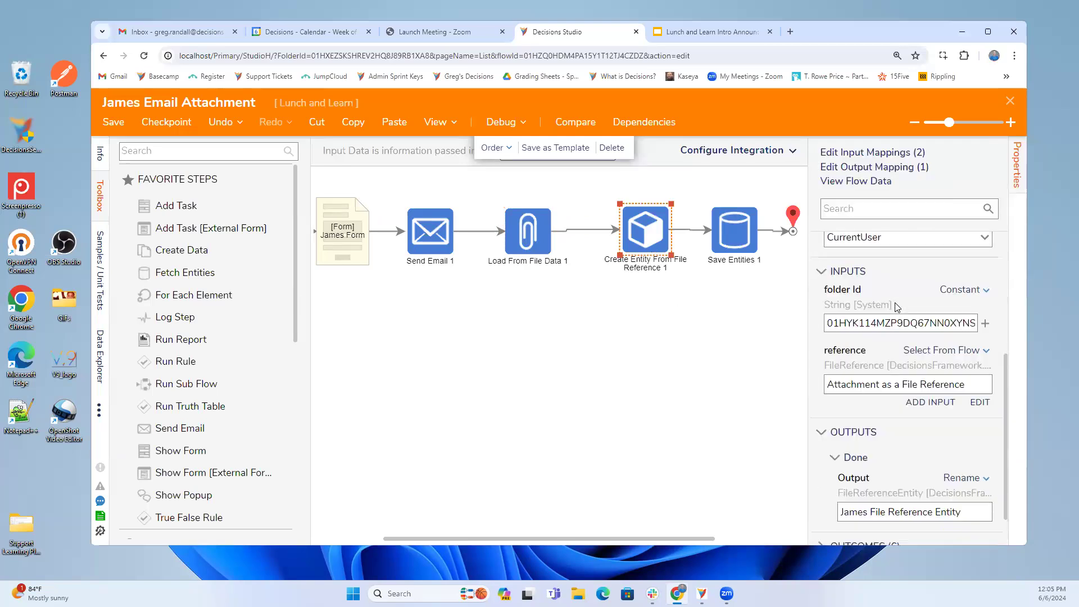
# Move the Create Entity From File Reference 1 step slightly closer to Load From File Data 1, and close the flow with its changes saved.
pyautogui.moveTo(641, 241); pyautogui.dragTo(629, 240)
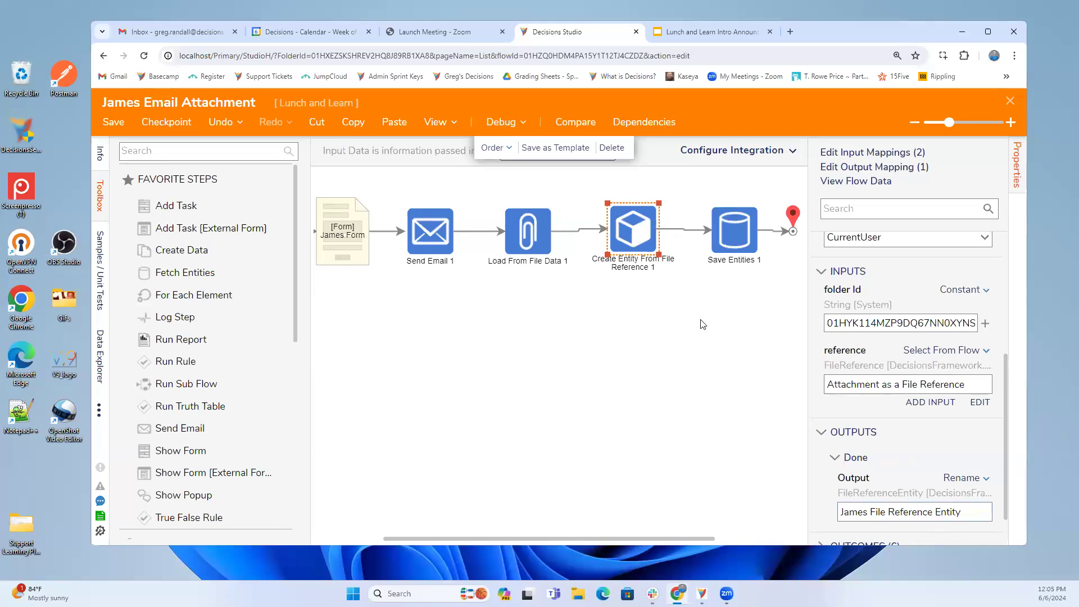
pyautogui.click(1010, 101)
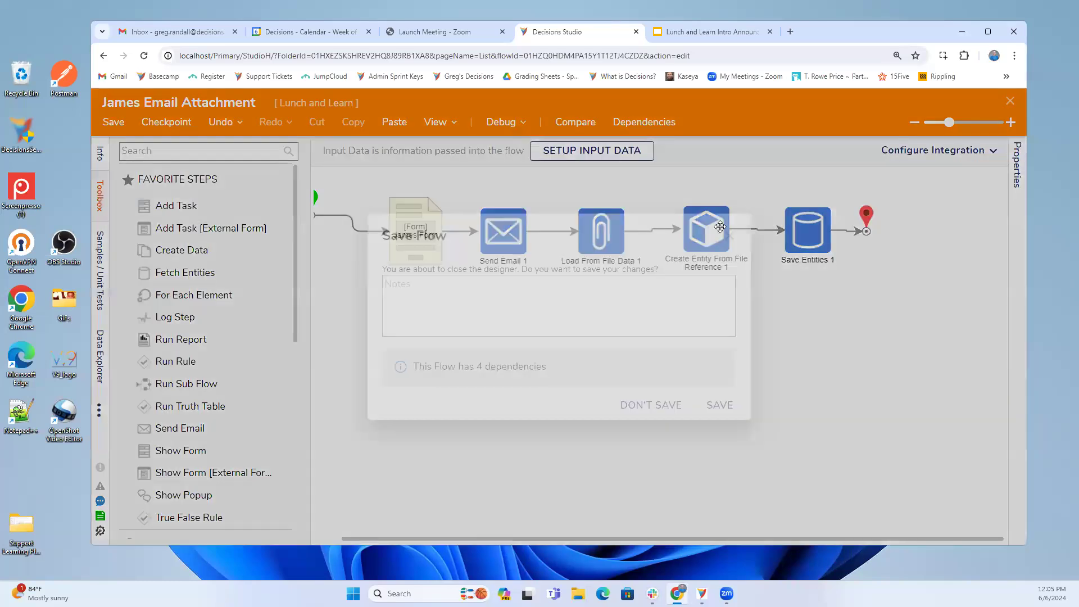
pyautogui.click(718, 407)
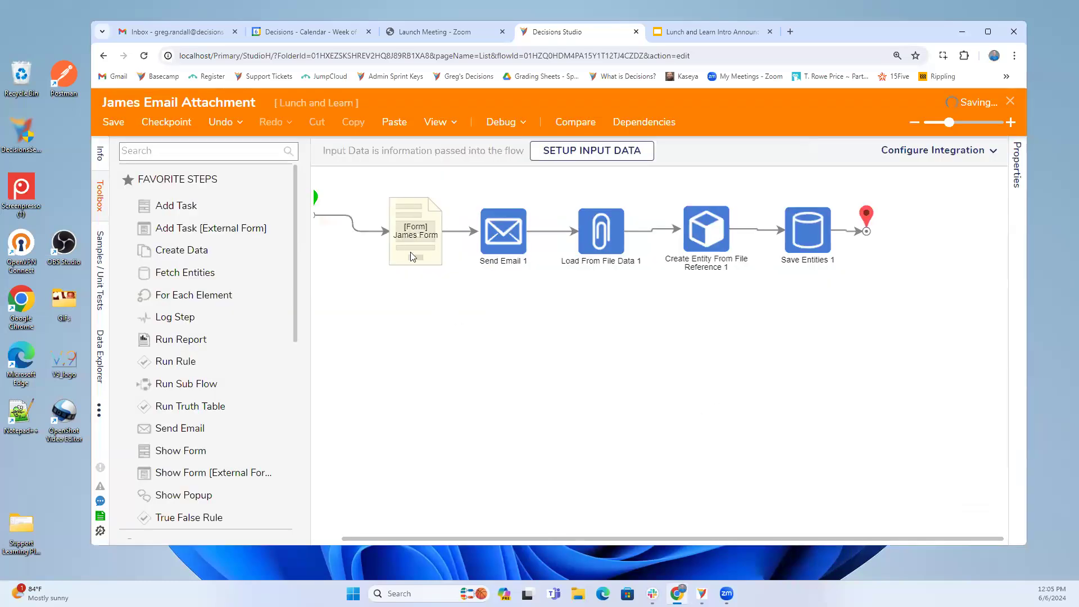
# Examine the fetch type, parent folder input and results output of Fetch Entities 1 in the Sample Fetch flow, and close it.
pyautogui.click(381, 454)
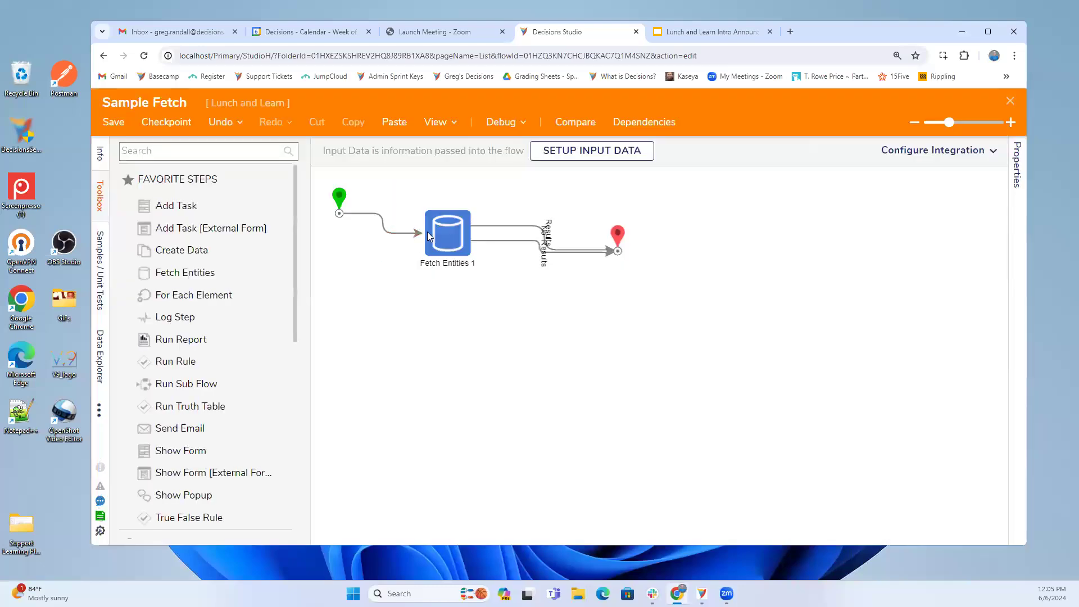
pyautogui.click(428, 233)
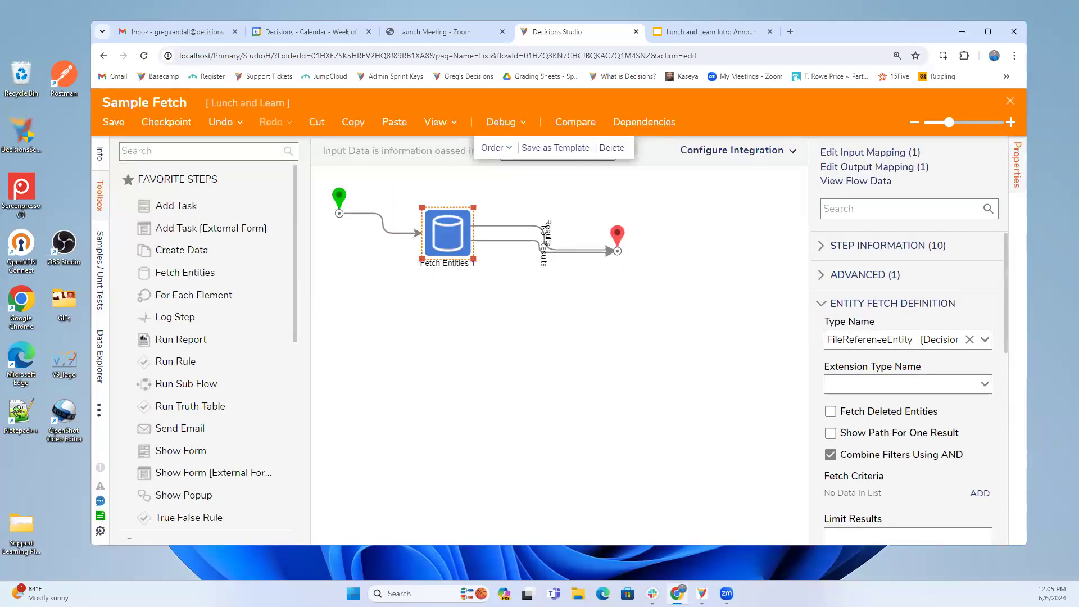
pyautogui.scroll(-10, 890, 340)
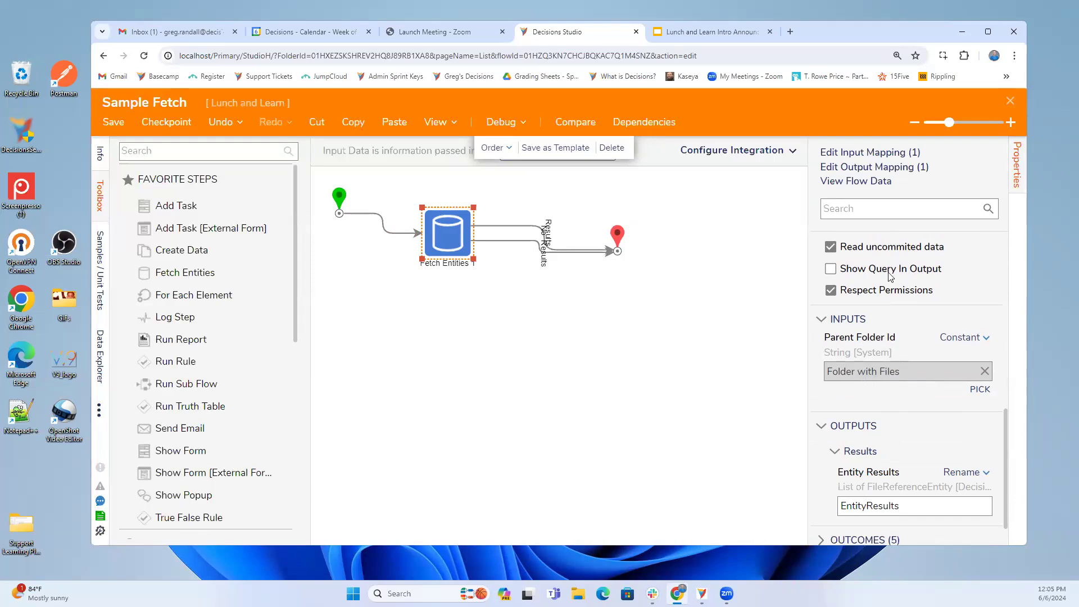
pyautogui.click(1009, 102)
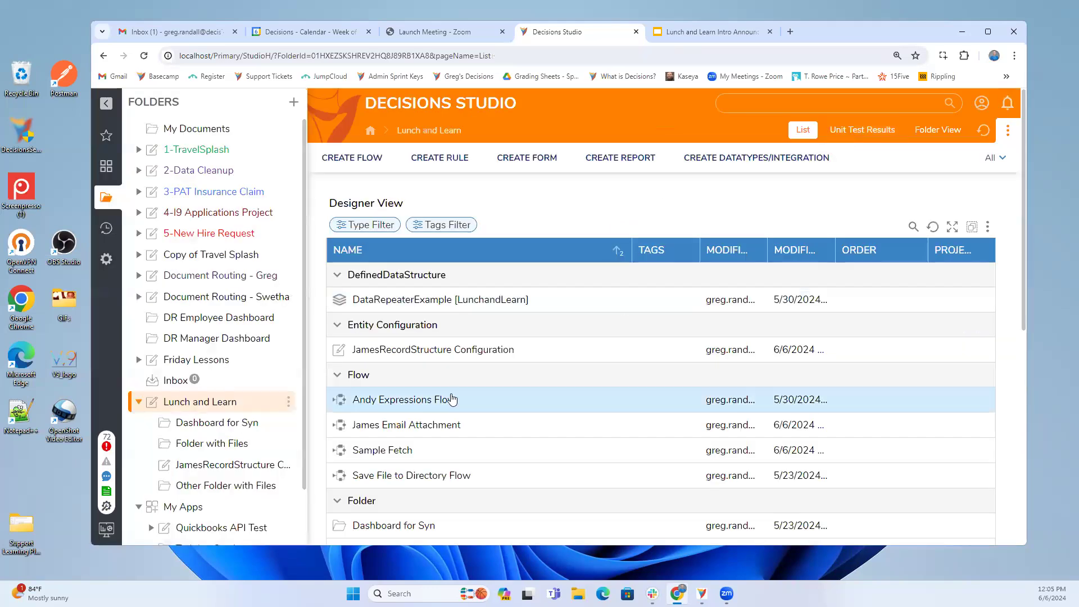
# Reopen the James Email Attachment flow and check the output of its Load From File Data 1 step.
pyautogui.click(408, 426)
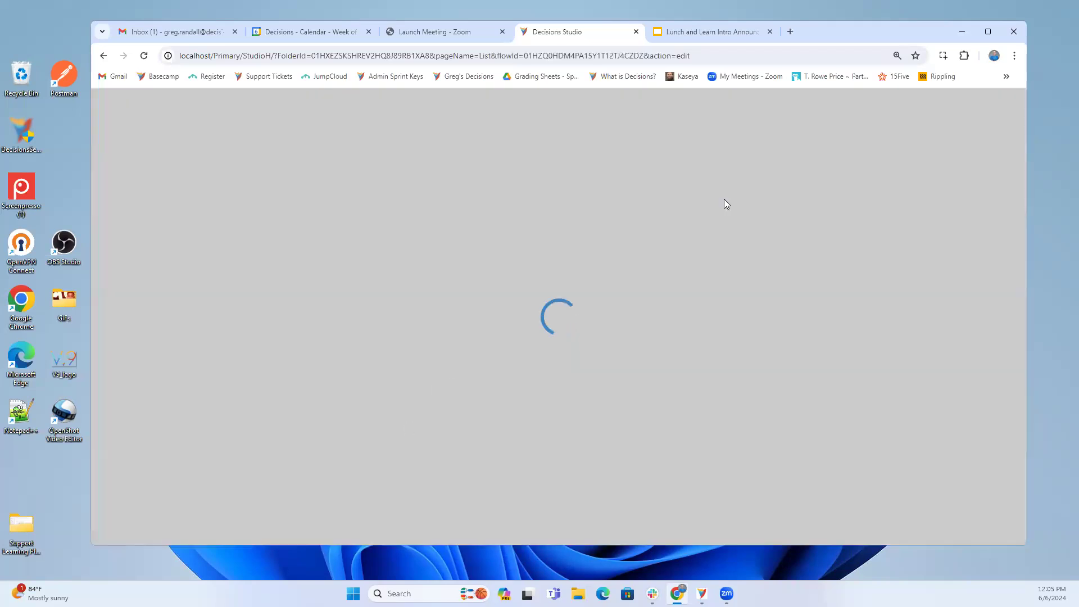
pyautogui.click(830, 243)
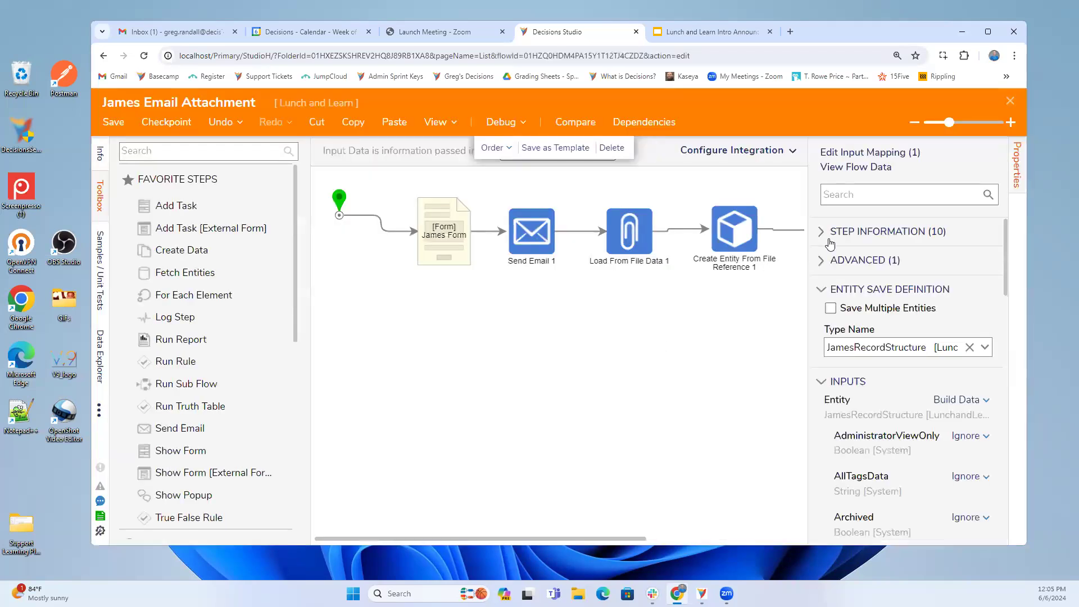
pyautogui.click(632, 244)
pyautogui.scroll(-3, 876, 455)
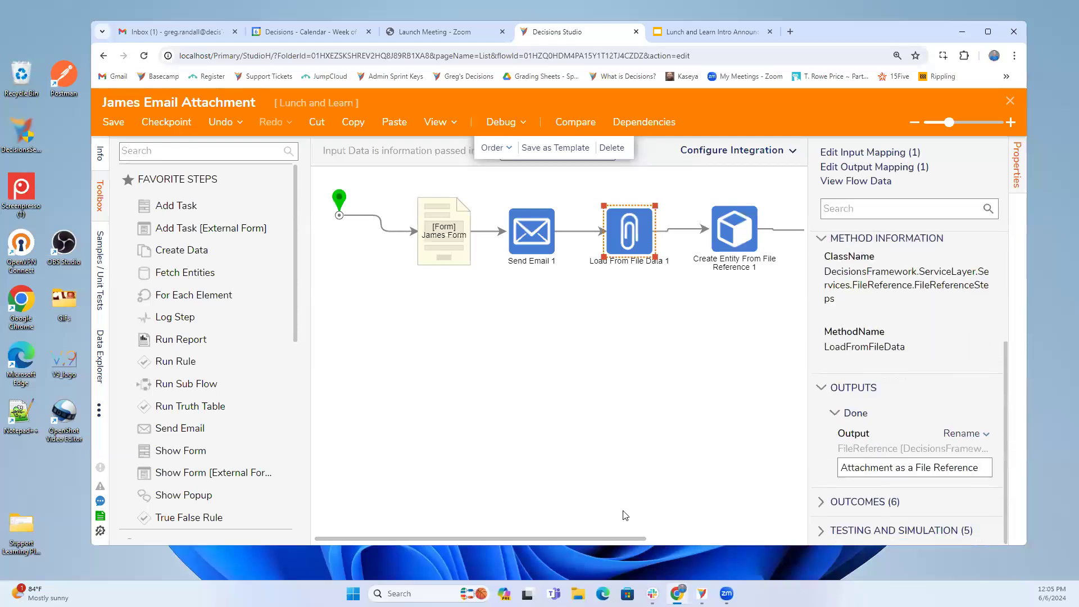
# Examine the Save Entities 1 step's entity type and its Attachment and Email input mappings.
pyautogui.moveTo(612, 541); pyautogui.dragTo(749, 539)
pyautogui.click(635, 230)
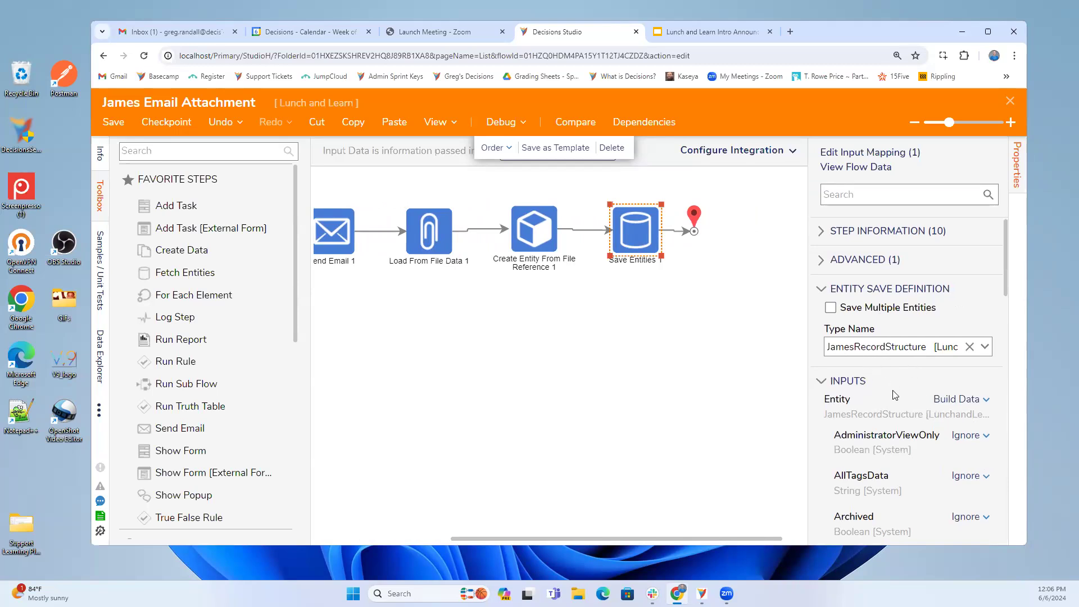
pyautogui.scroll(-2, 894, 396)
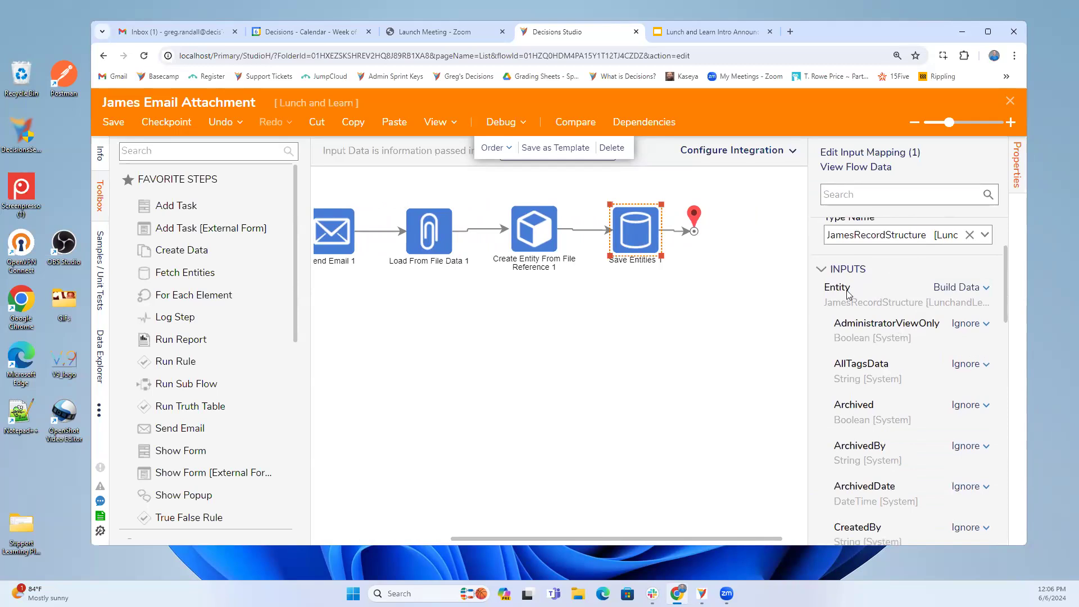
pyautogui.scroll(-2, 885, 472)
pyautogui.scroll(-13, 868, 398)
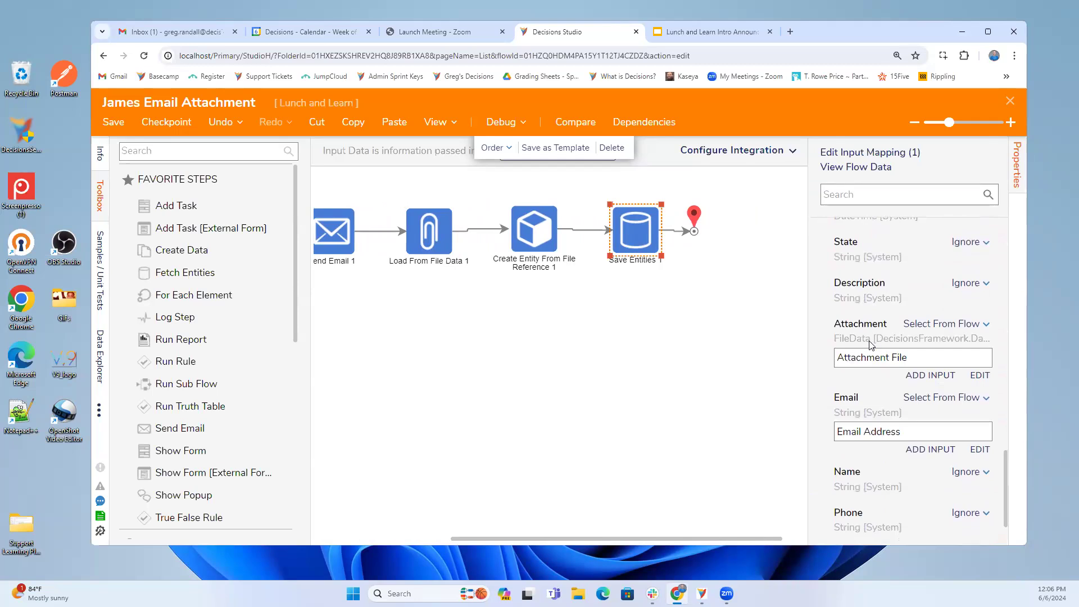
pyautogui.scroll(-2, 909, 418)
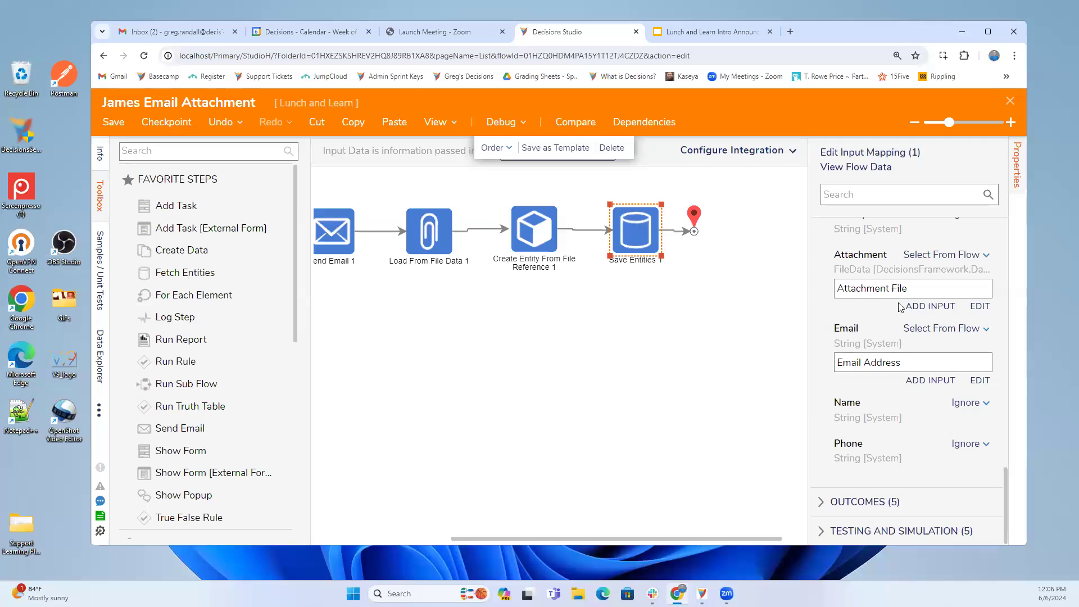
# Compare the output of Load From File Data 1 with the entity inputs of Save Entities 1.
pyautogui.moveTo(472, 244)
pyautogui.click(428, 230)
pyautogui.scroll(-5, 933, 393)
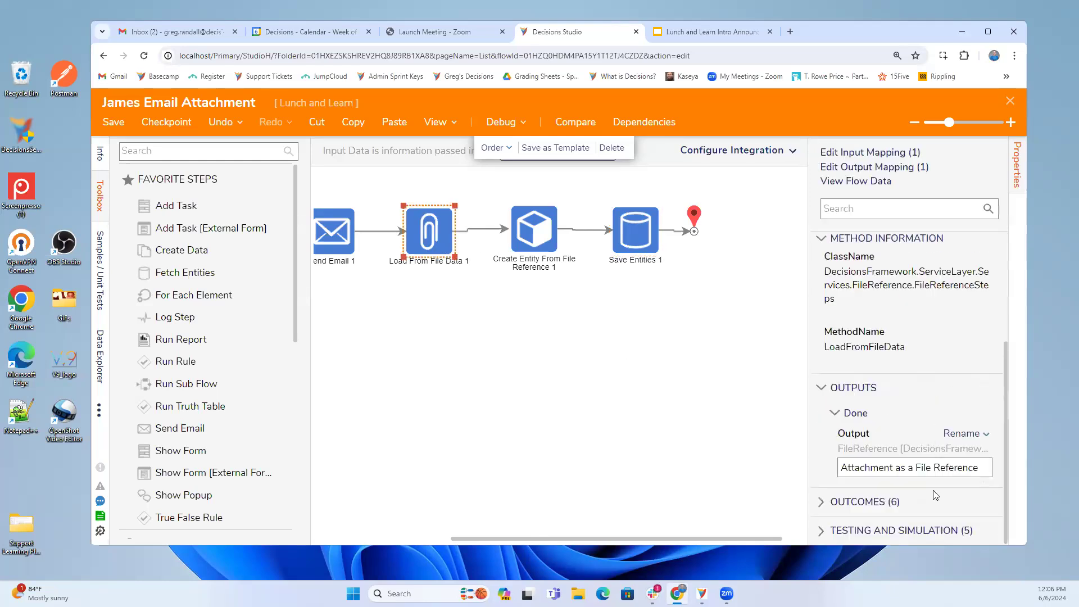
pyautogui.scroll(3, 730, 396)
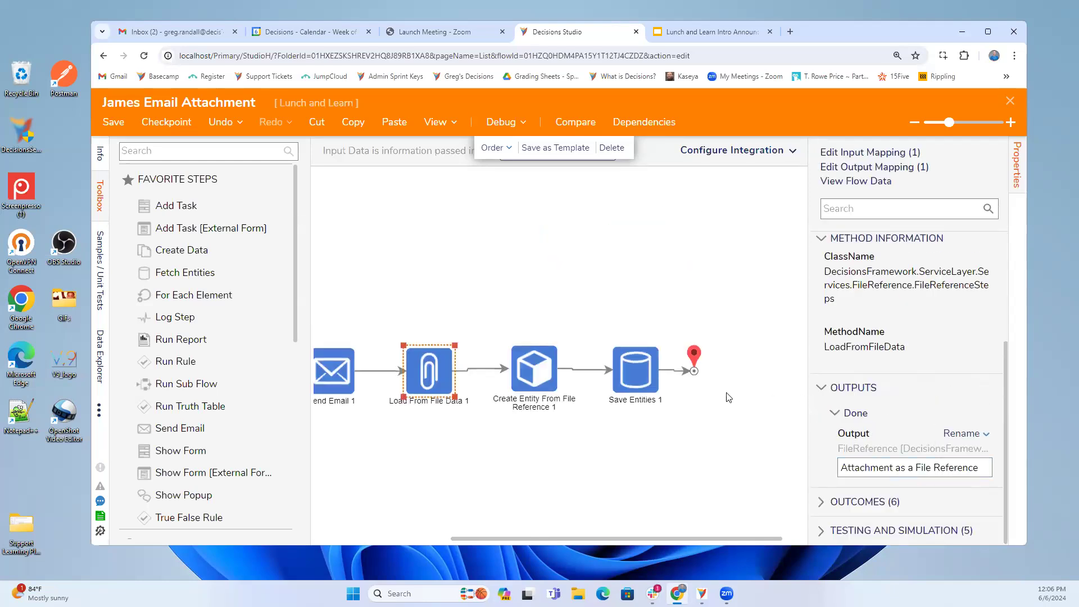
pyautogui.click(651, 387)
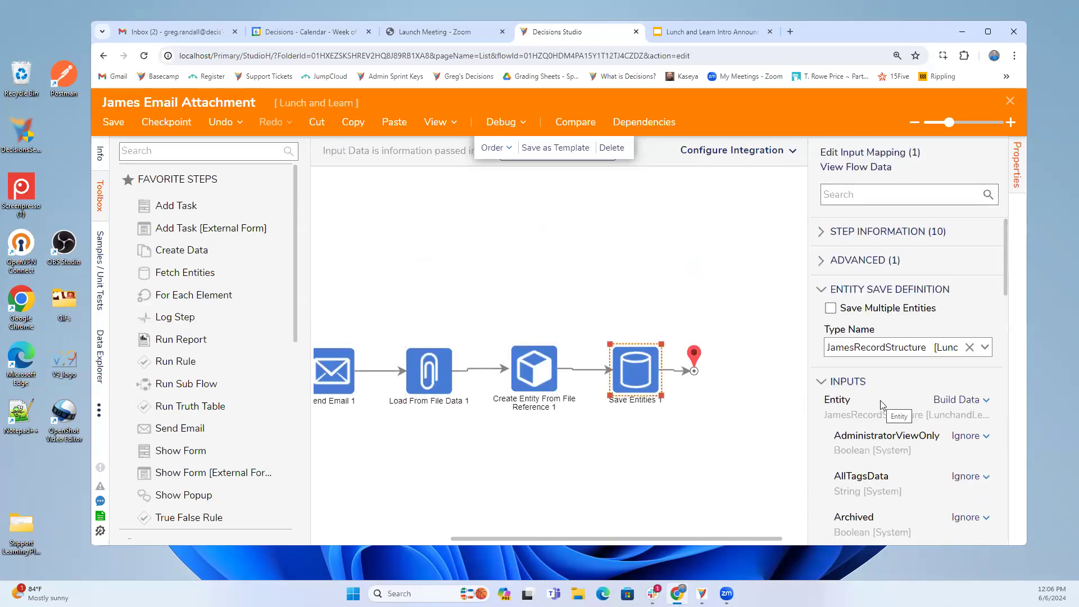
pyautogui.scroll(-4, 880, 402)
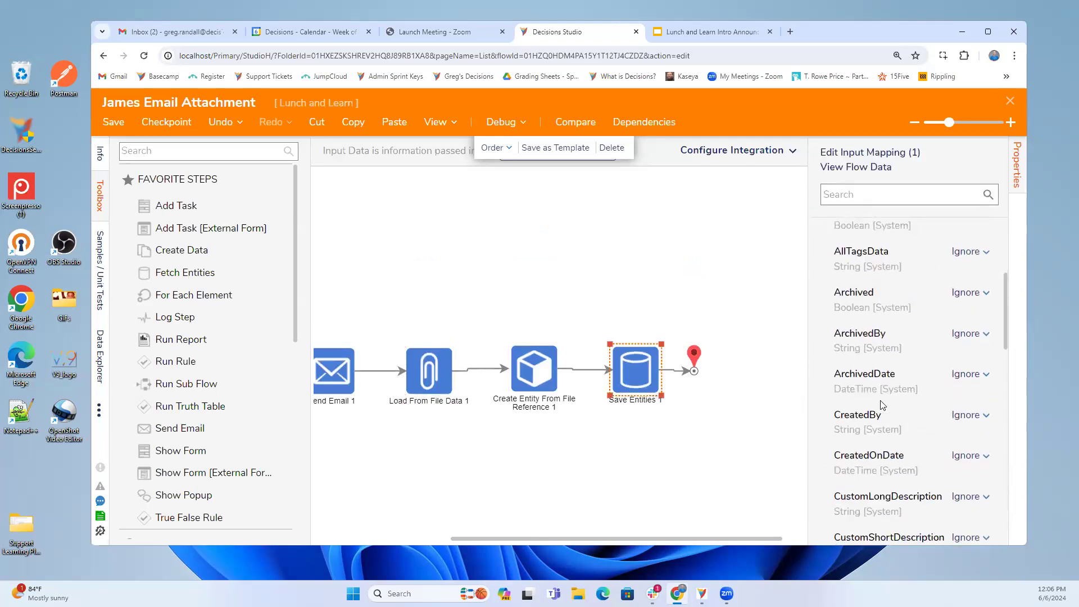
# Review the file input, method information and output of the Load From File Data 1 step.
pyautogui.moveTo(657, 541); pyautogui.dragTo(567, 536)
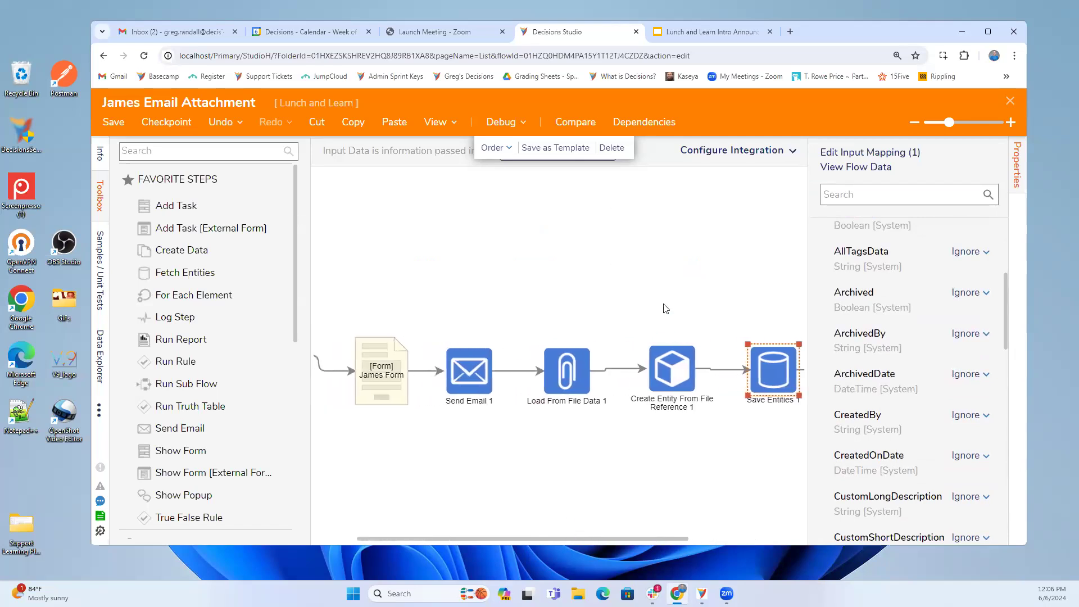
pyautogui.scroll(-1, 663, 303)
pyautogui.click(559, 328)
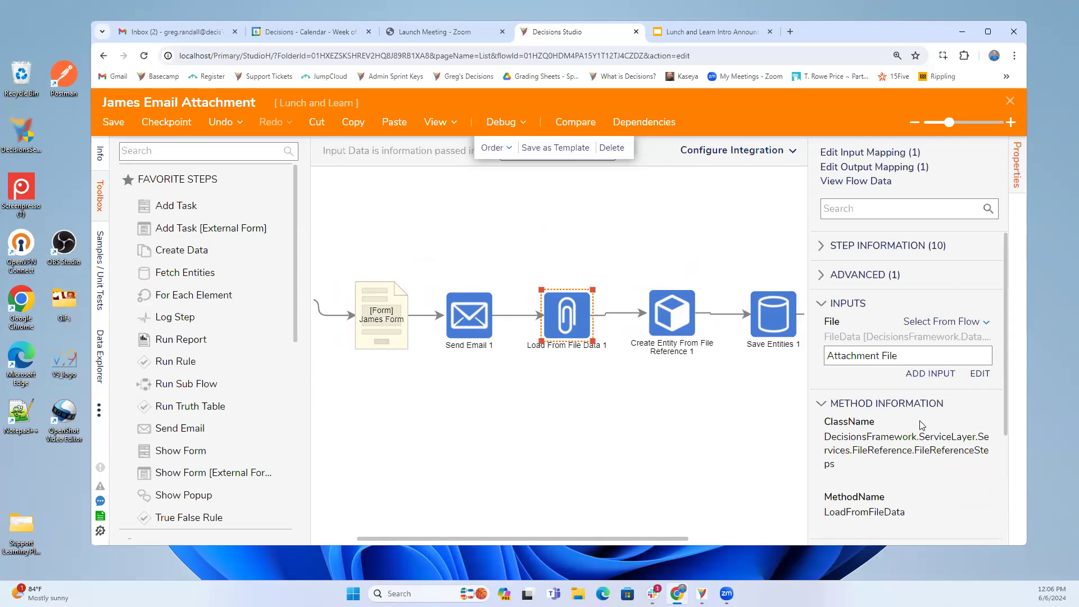
pyautogui.scroll(-2, 921, 428)
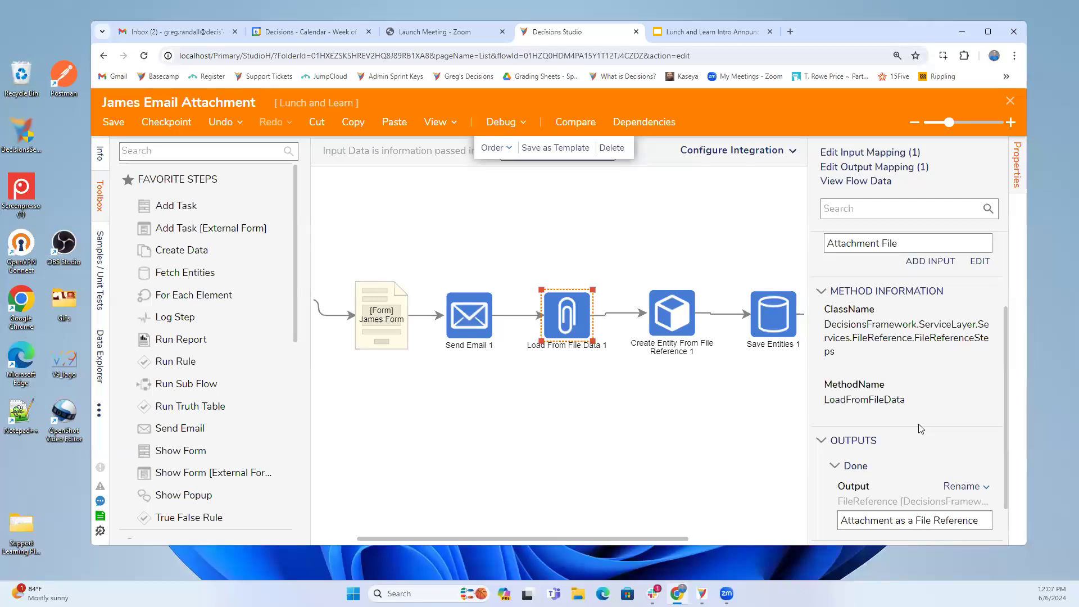
pyautogui.scroll(1, 920, 428)
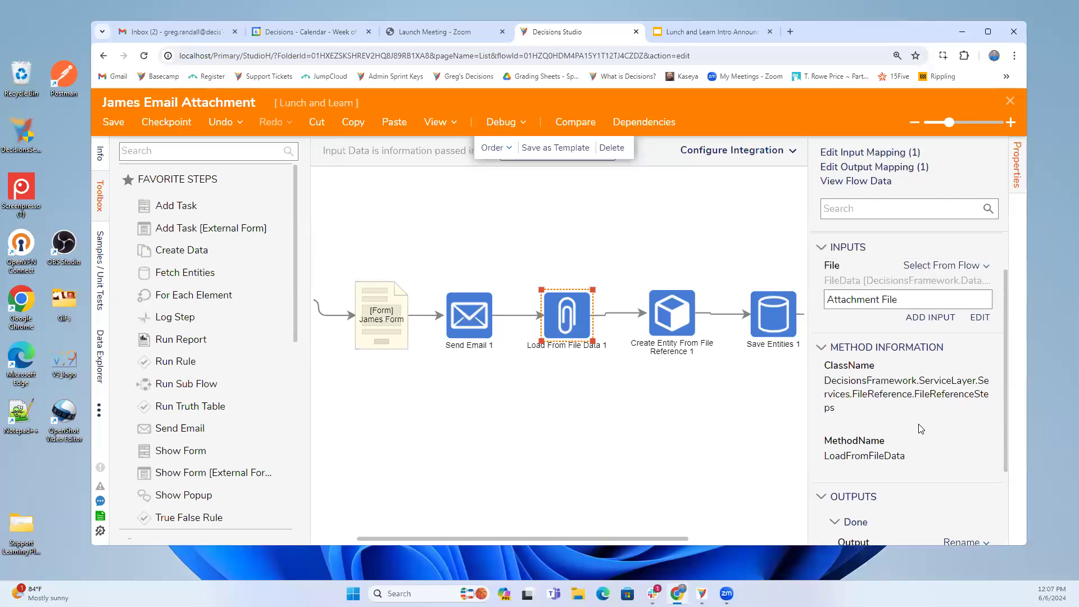
# Close the flow to check Folder with Files, and reopen James Email Attachment from the Lunch and Learn folder.
pyautogui.click(1009, 104)
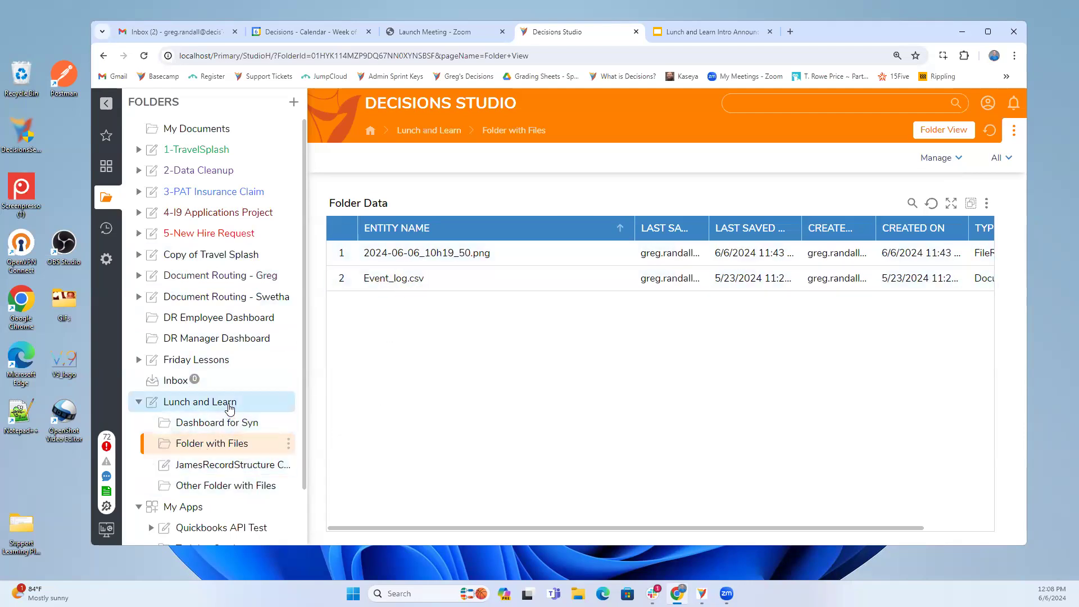
pyautogui.click(229, 404)
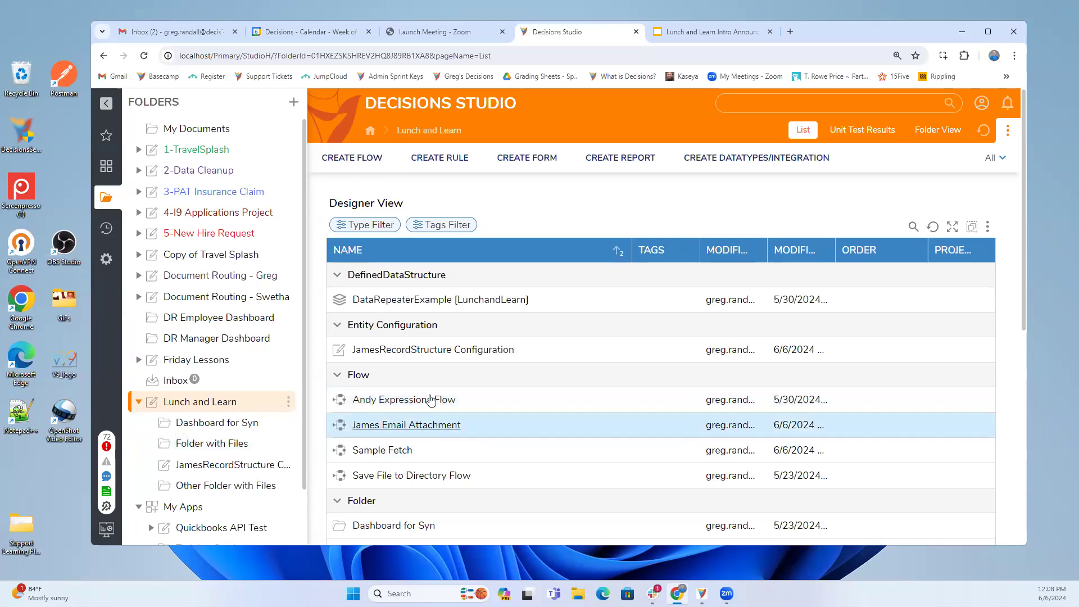
pyautogui.click(433, 425)
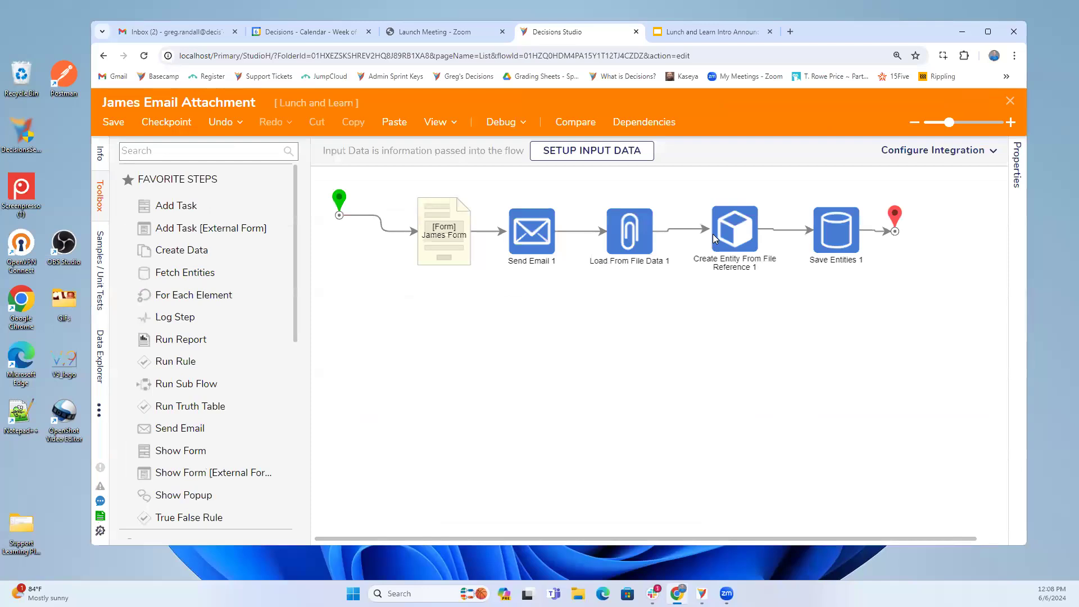
# Examine the File input and method information of Load From File Data 1 along with its Done output.
pyautogui.click(617, 232)
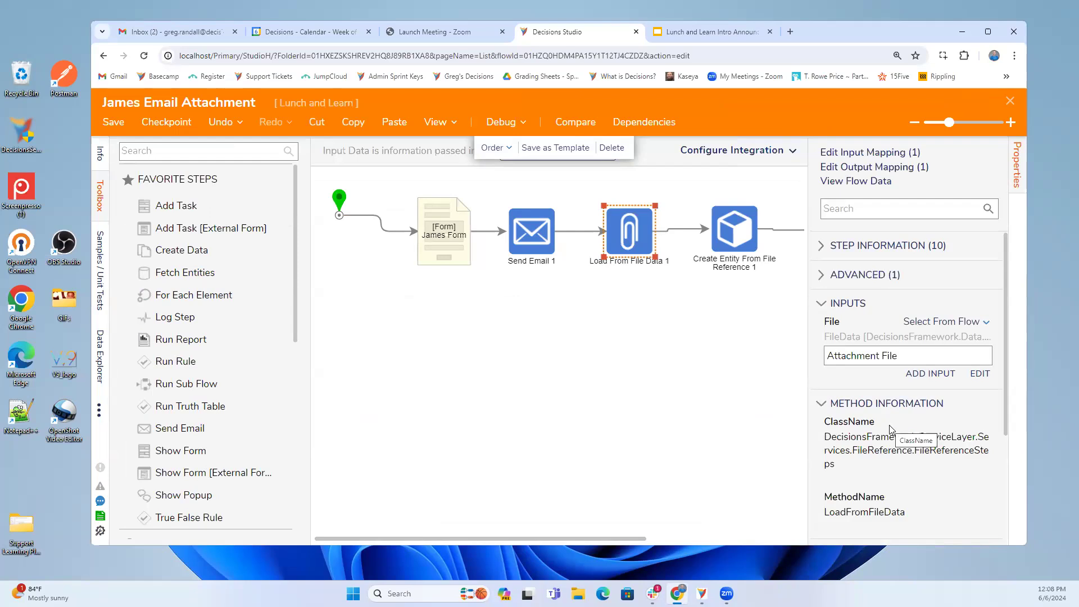
pyautogui.scroll(-3, 889, 428)
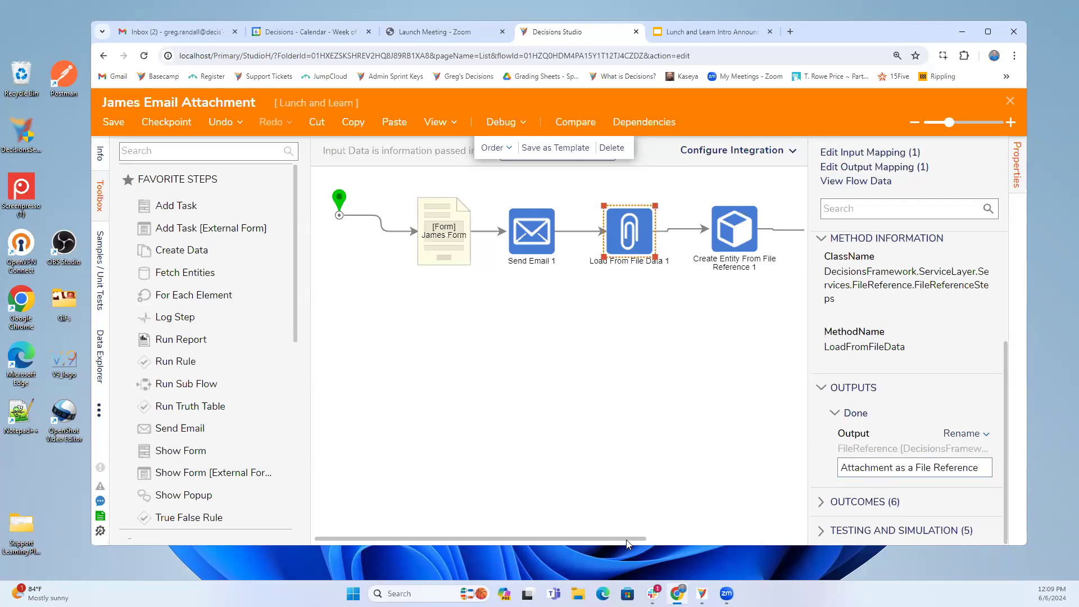
pyautogui.hscroll(5, 628, 541)
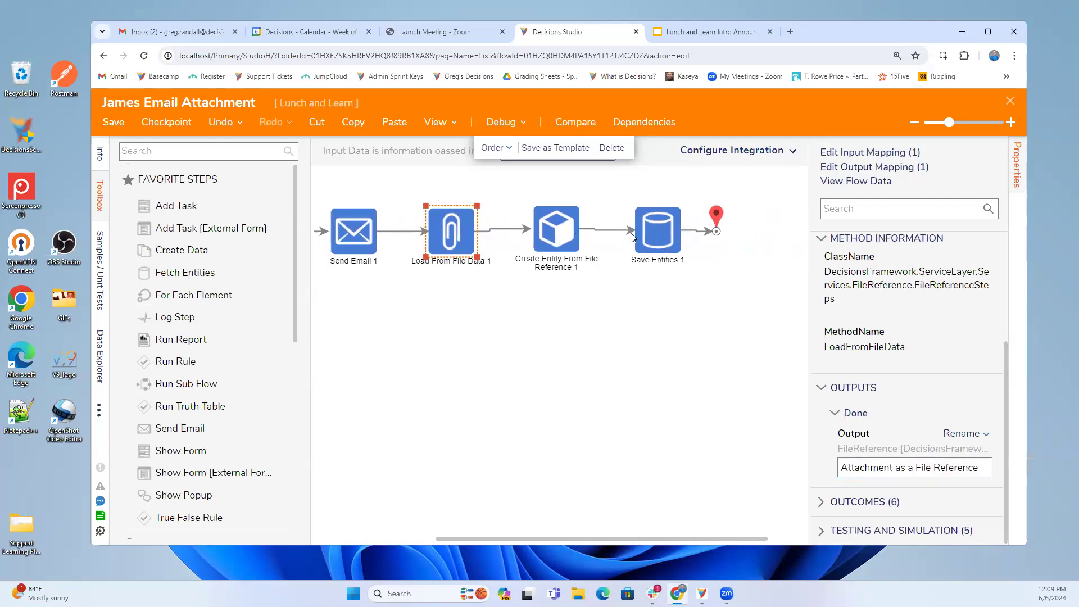
# Compare the settings of Create Entity From File Reference 1 with the output of the preceding Load From File Data 1 step.
pyautogui.click(555, 229)
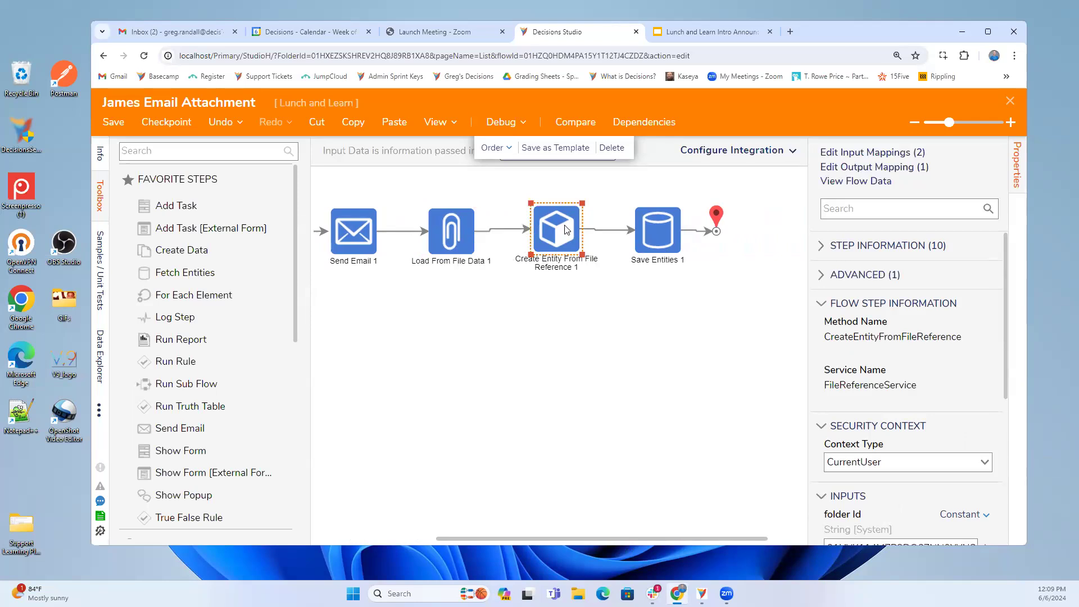
pyautogui.click(442, 228)
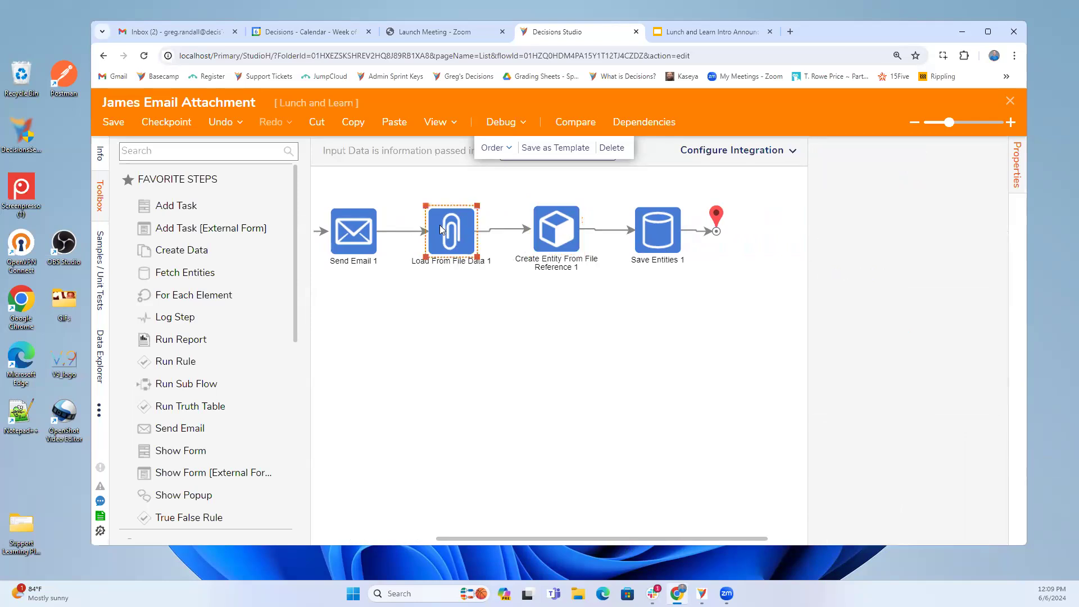
pyautogui.click(557, 232)
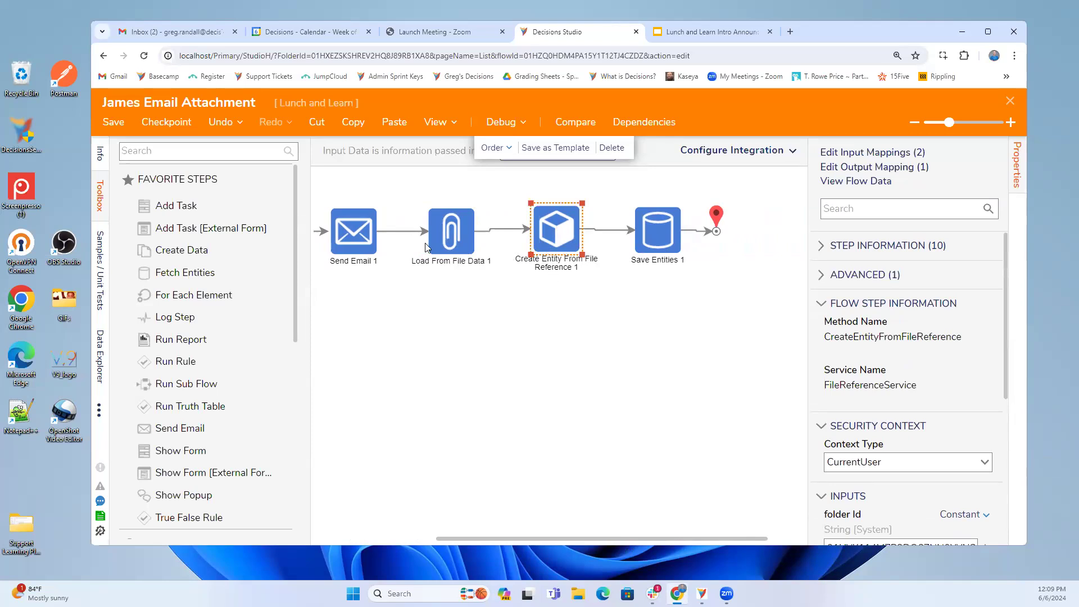
pyautogui.click(443, 237)
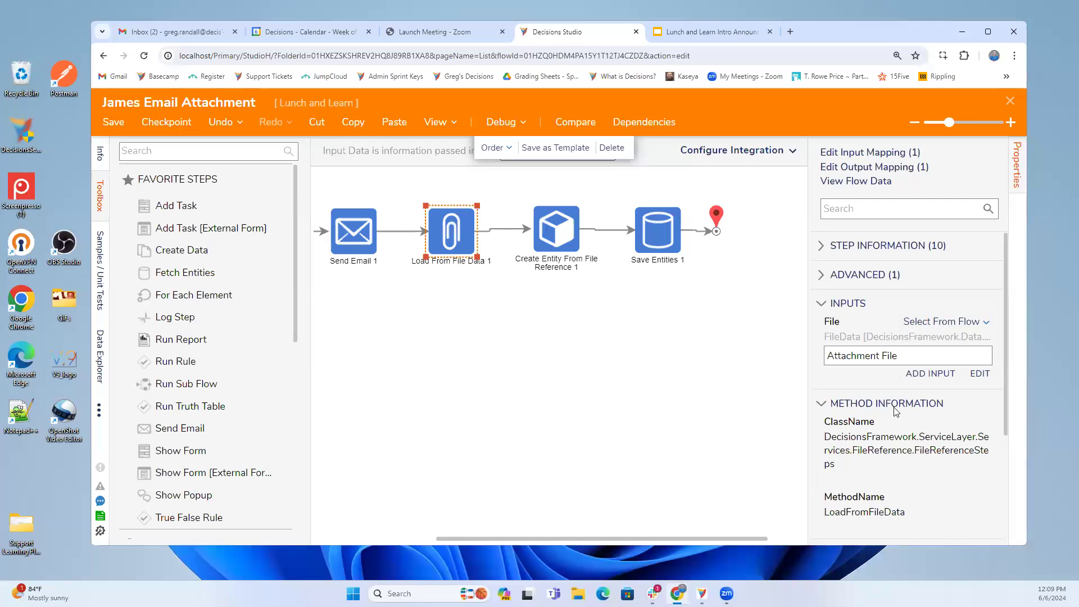
pyautogui.scroll(-3, 896, 411)
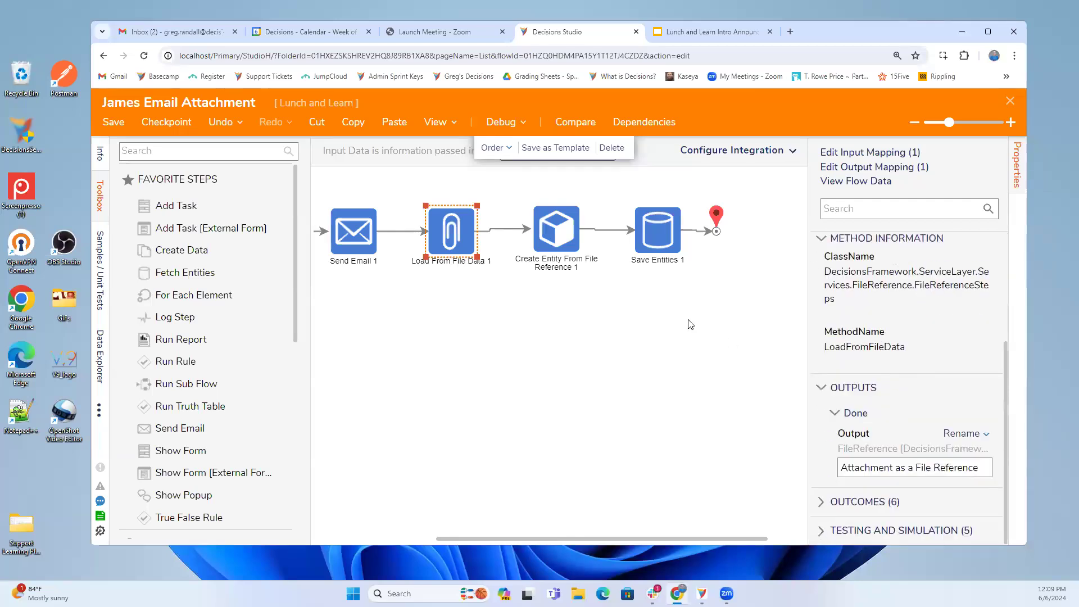
pyautogui.click(569, 242)
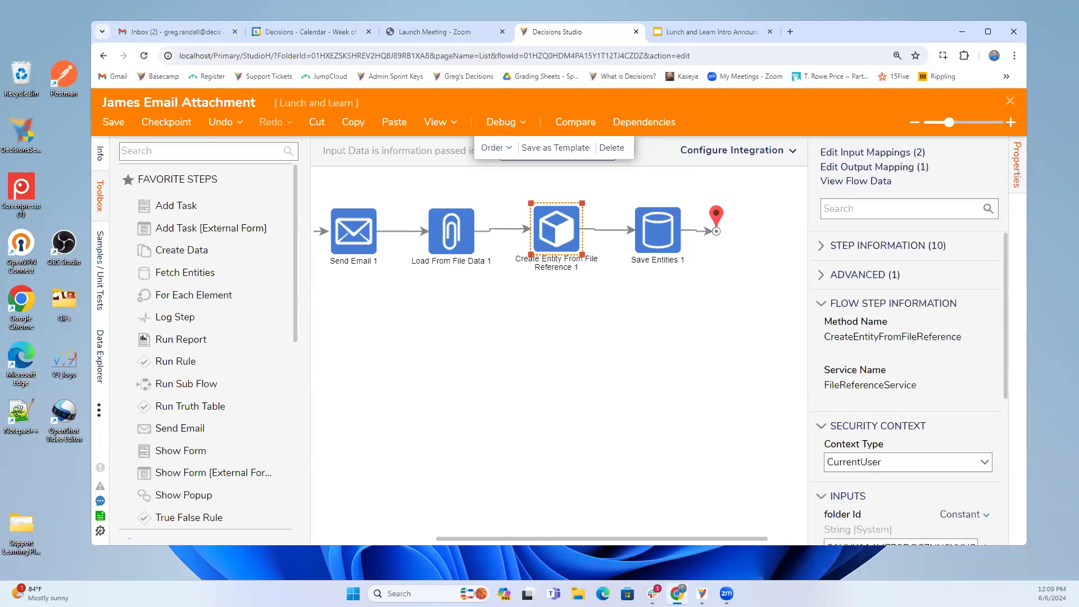
pyautogui.moveTo(615, 237)
pyautogui.moveTo(588, 539); pyautogui.dragTo(554, 539)
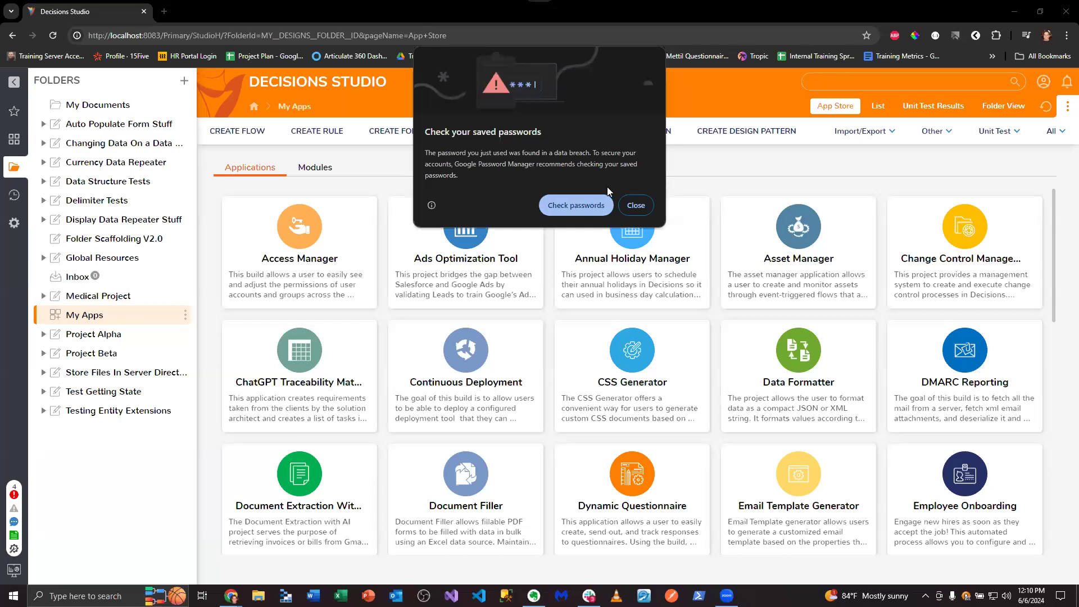
# Look into the Medical Project folder and run the Project Scaffolding Flow from Folder Scaffolding V2.0.
pyautogui.click(106, 296)
pyautogui.click(110, 317)
pyautogui.click(107, 296)
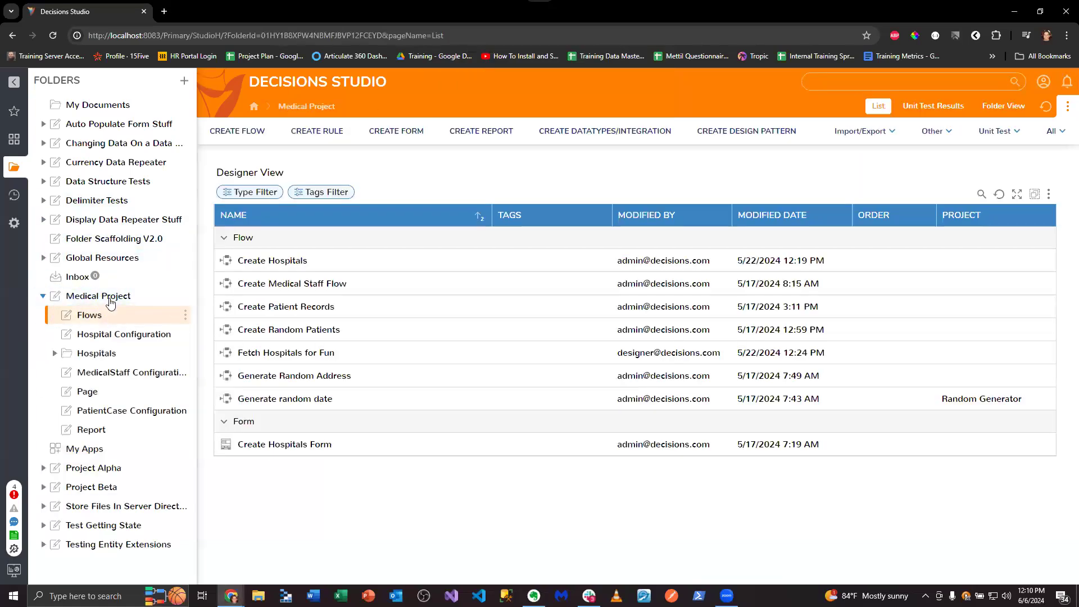
pyautogui.click(136, 242)
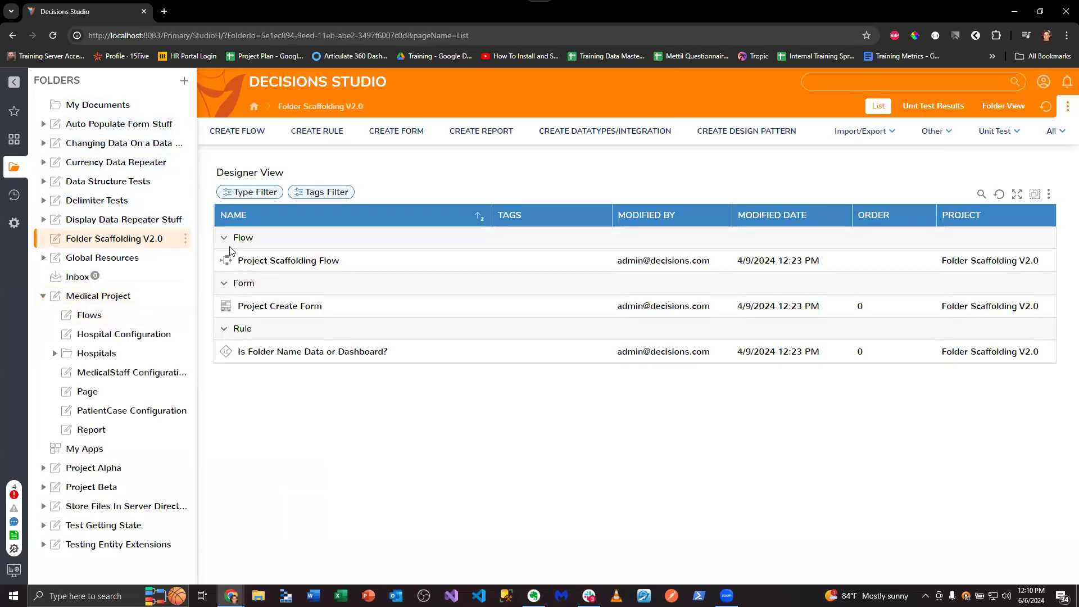
pyautogui.rightClick(276, 261)
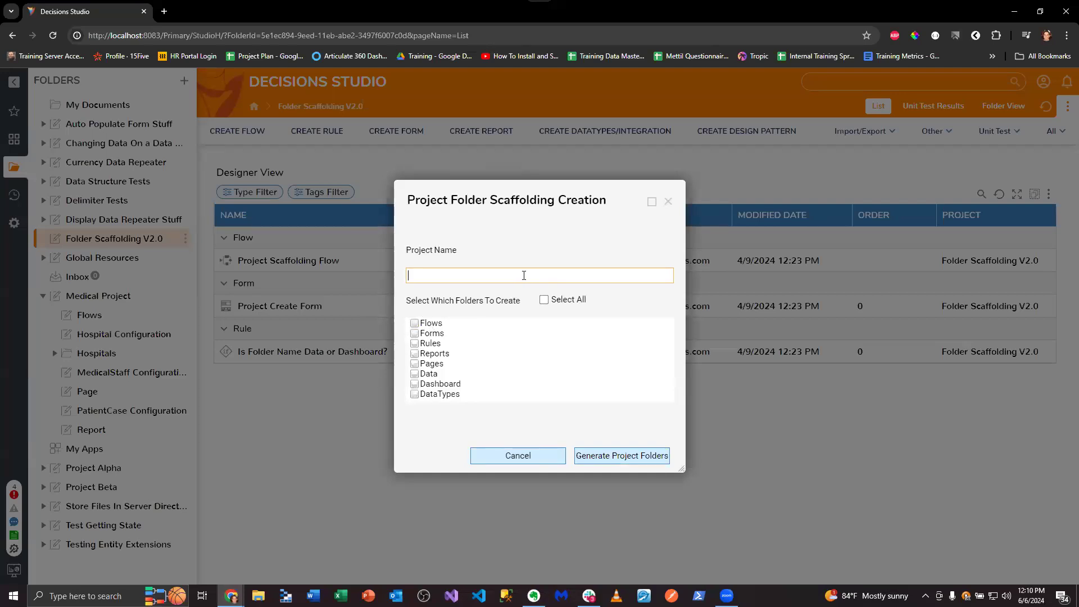
# Generate a project named Files On FS with all of the offered folders selected.
pyautogui.write('Jared')
pyautogui.write('Files On FS')
pyautogui.click(543, 300)
pyautogui.click(627, 456)
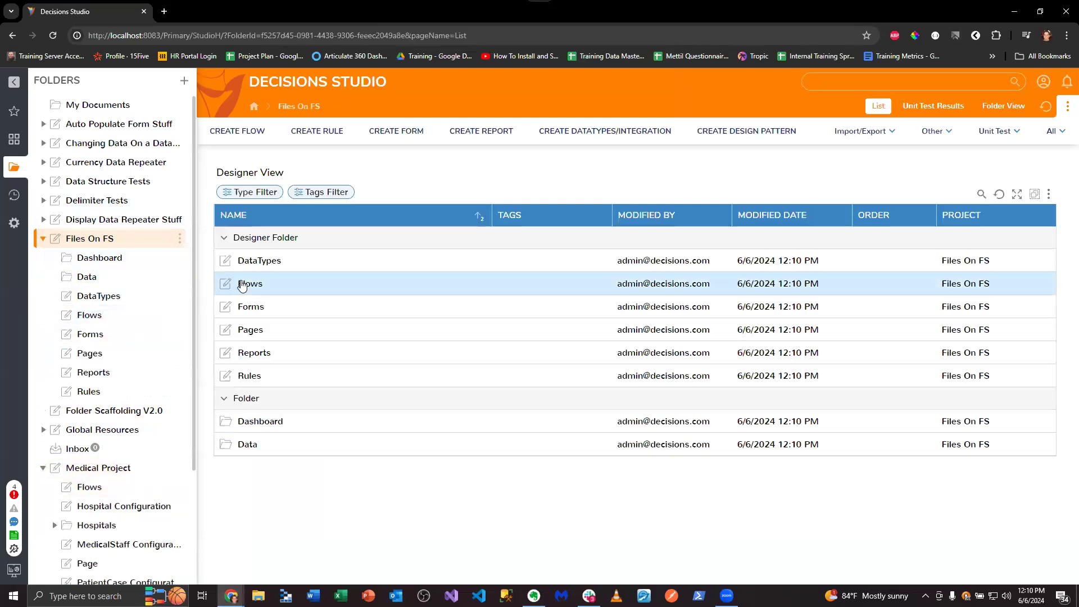
# Create a standard flow named "Saving Files directly on the server" in the Flows folder of Files On FS.
pyautogui.doubleClick(310, 283)
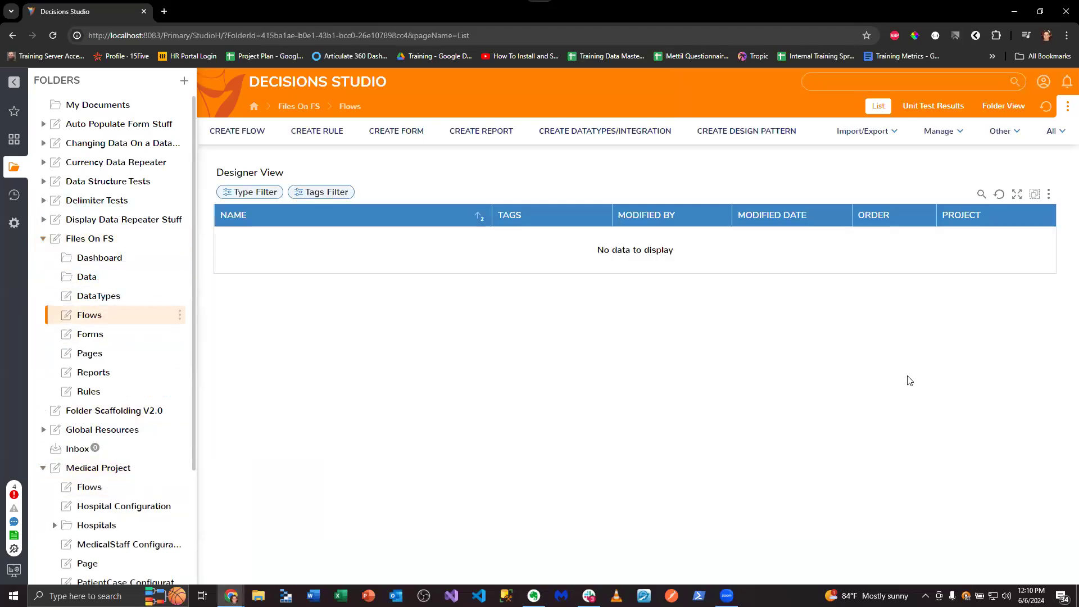
pyautogui.click(238, 131)
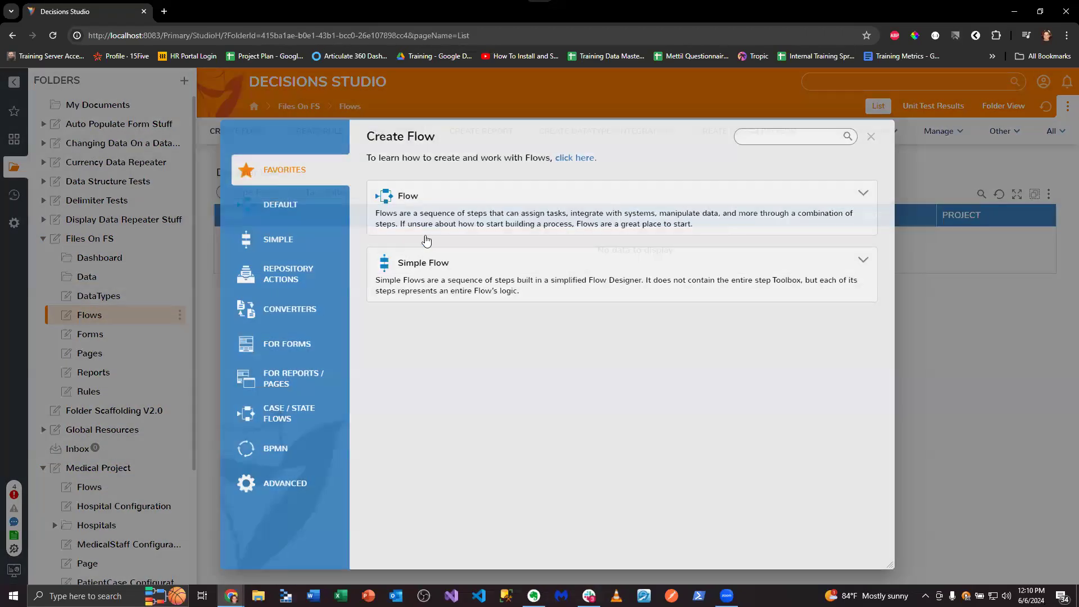
pyautogui.click(426, 236)
pyautogui.write('Saving Files on')
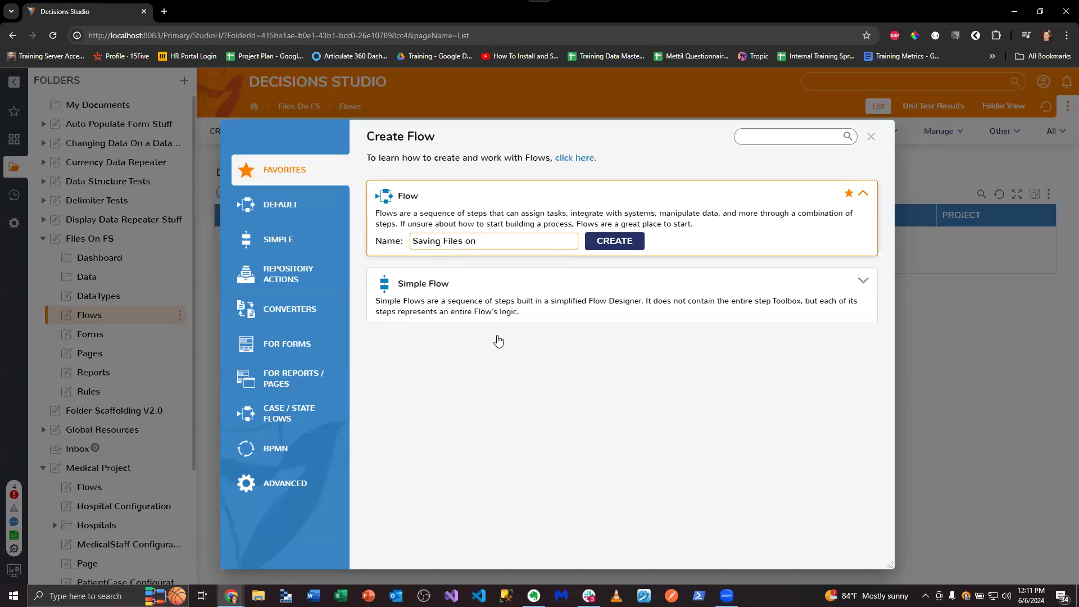
pyautogui.write(' directly on the server')
pyautogui.press('Return')
# Find the Network Move step and place it on the flow canvas near the start point.
pyautogui.click(121, 126)
pyautogui.write('Network')
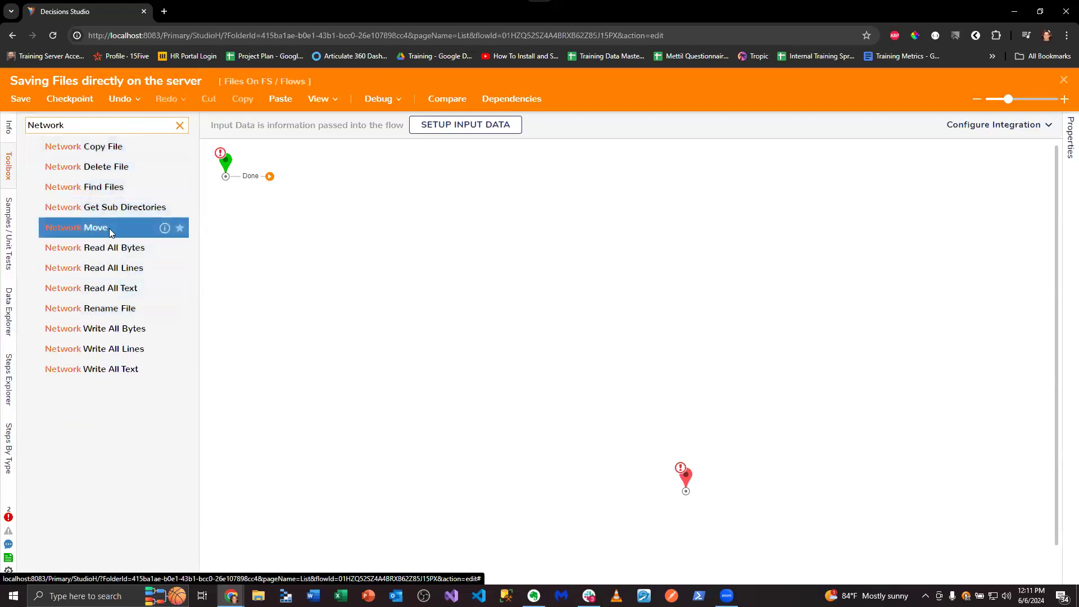
pyautogui.moveTo(109, 228); pyautogui.dragTo(385, 242)
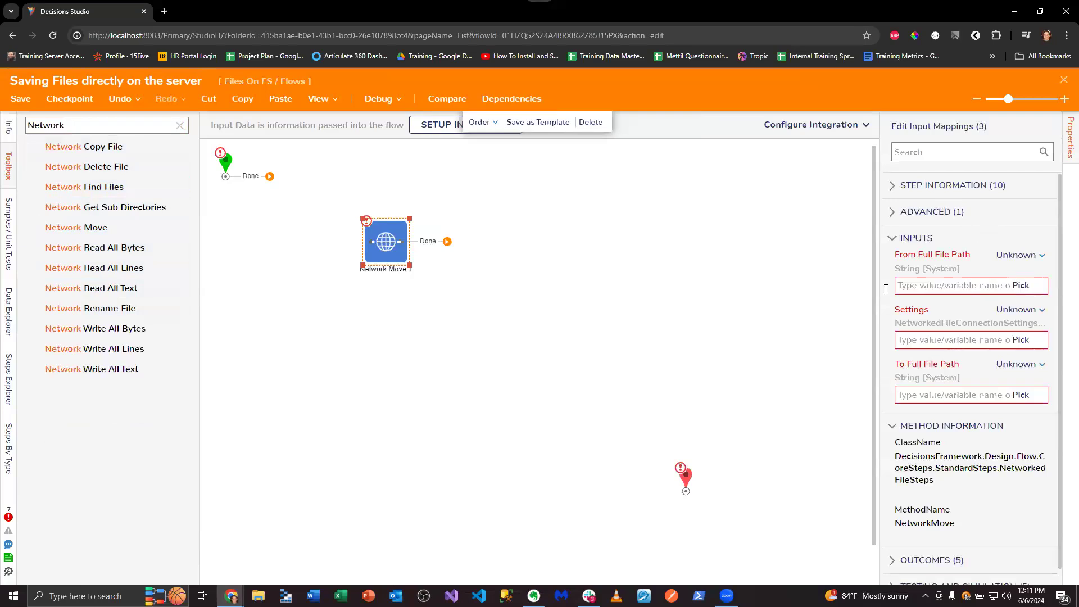
# Clear the step search and look through the Data category and its Advanced group for a suitable file step.
pyautogui.click(180, 125)
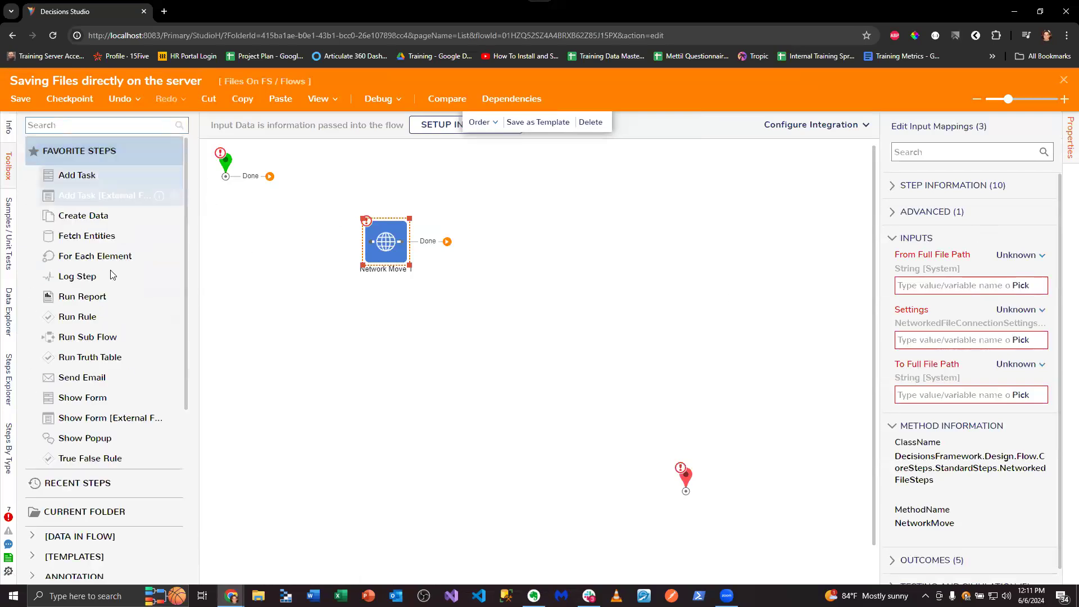
pyautogui.scroll(-3, 112, 280)
pyautogui.scroll(-2, 110, 303)
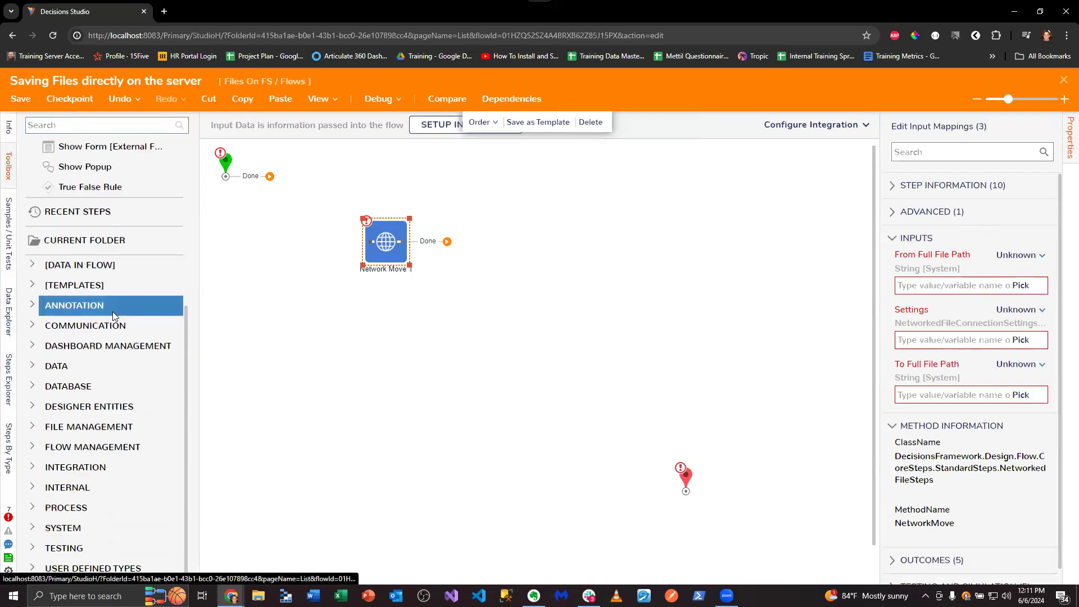
pyautogui.click(32, 368)
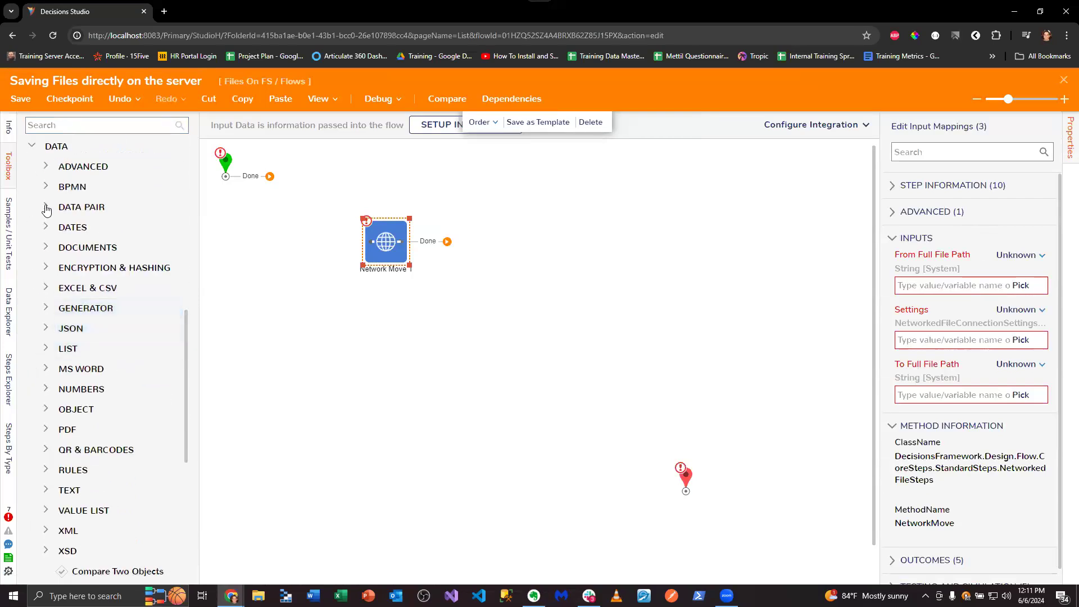
pyautogui.scroll(-2, 84, 443)
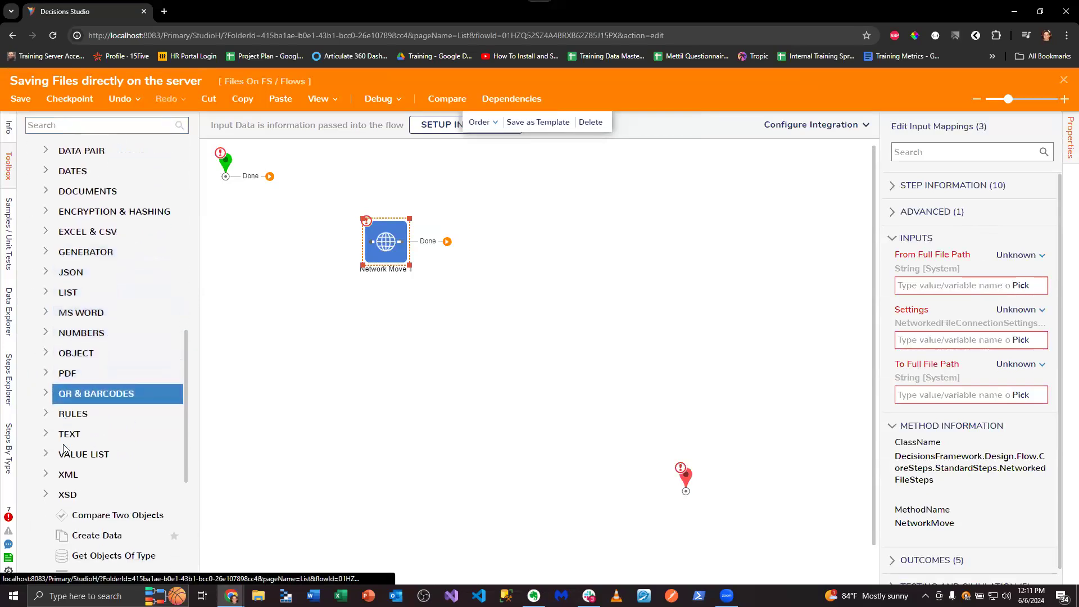
pyautogui.scroll(4, 82, 427)
pyautogui.scroll(-2, 60, 226)
pyautogui.click(46, 169)
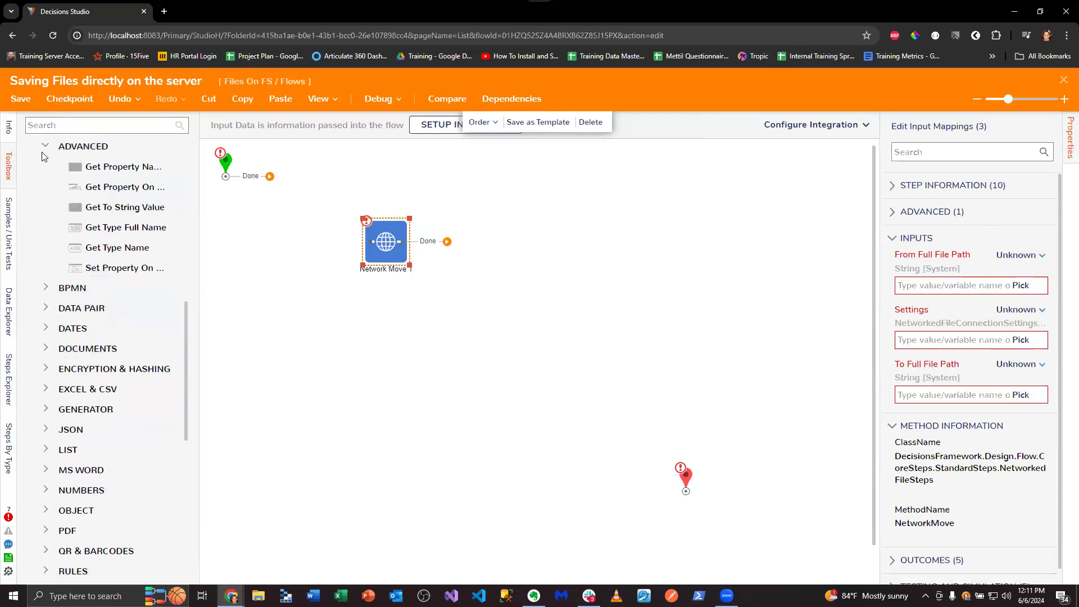
pyautogui.click(45, 147)
pyautogui.scroll(-4, 59, 303)
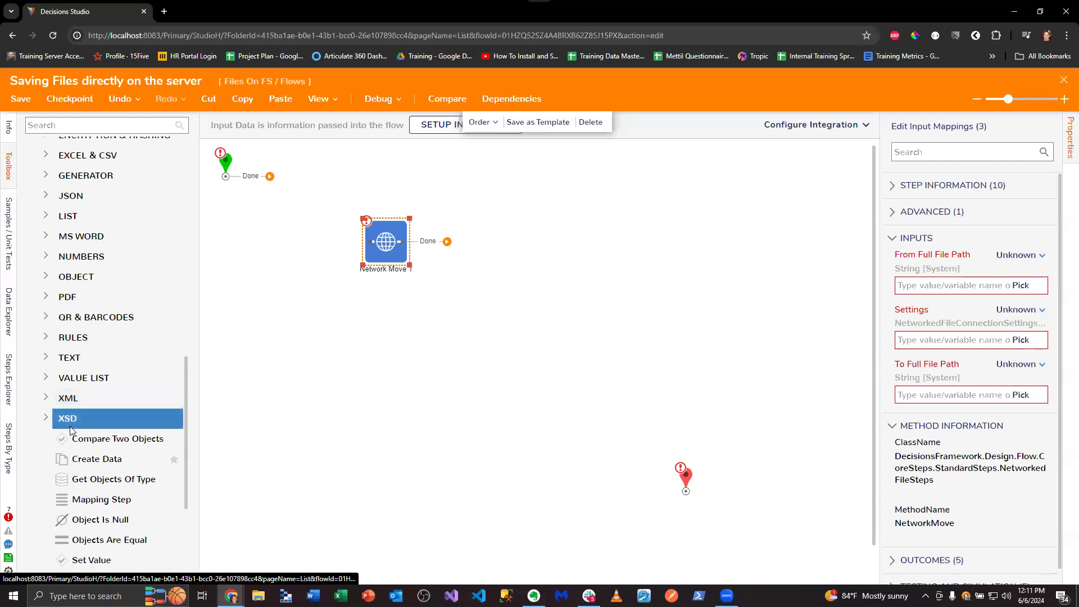
pyautogui.scroll(2, 70, 424)
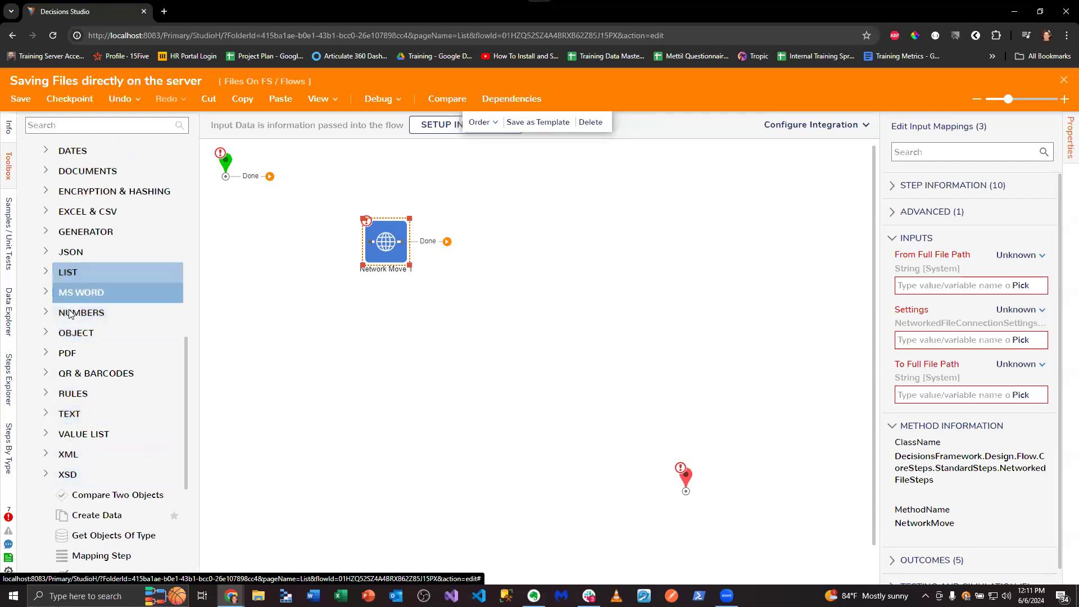
pyautogui.scroll(4, 73, 253)
# Search the available steps for "file" and look through the matching steps for one that saves a file.
pyautogui.click(82, 129)
pyautogui.write('file')
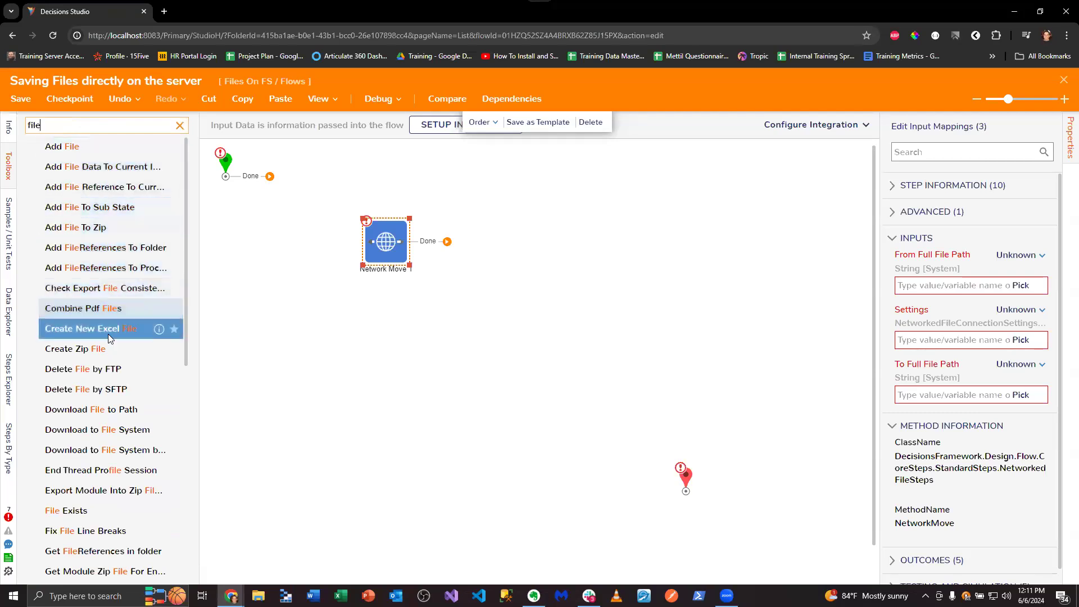
pyautogui.scroll(-3, 112, 337)
pyautogui.scroll(-2, 137, 358)
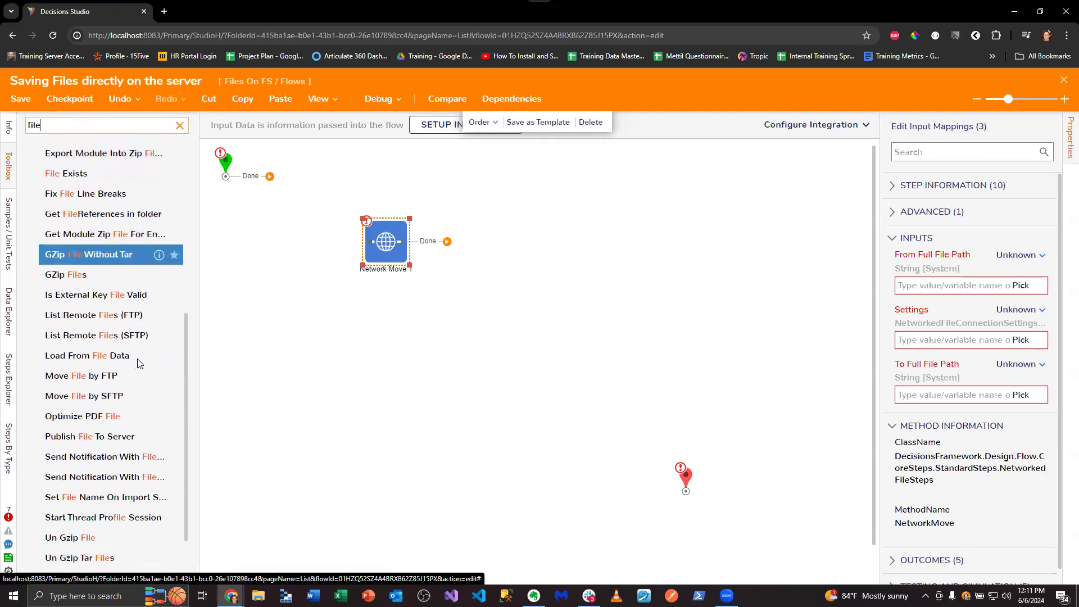
pyautogui.scroll(-1, 137, 371)
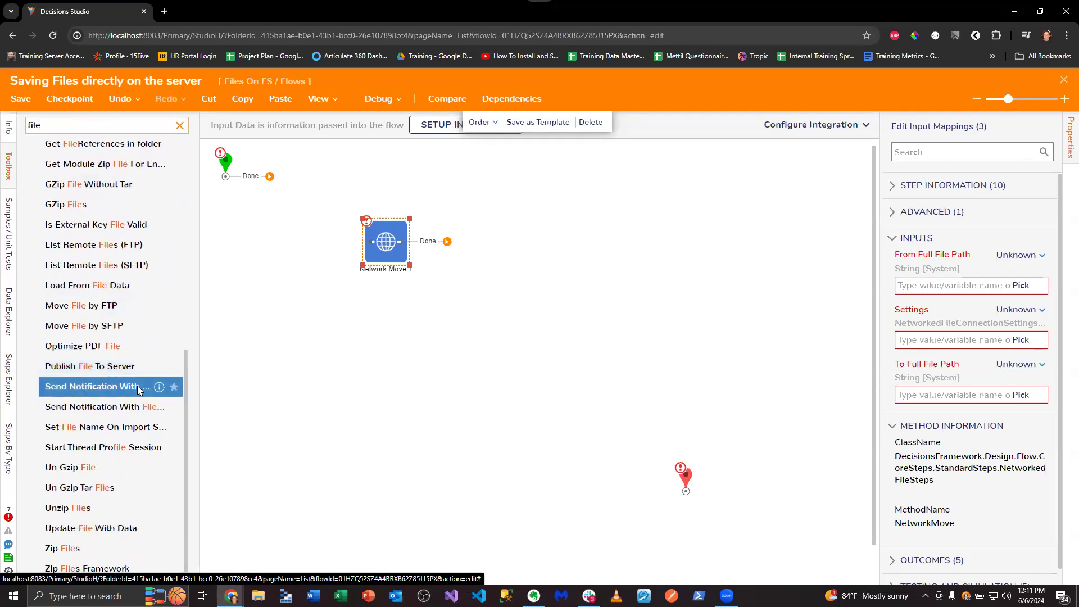
pyautogui.scroll(2, 112, 481)
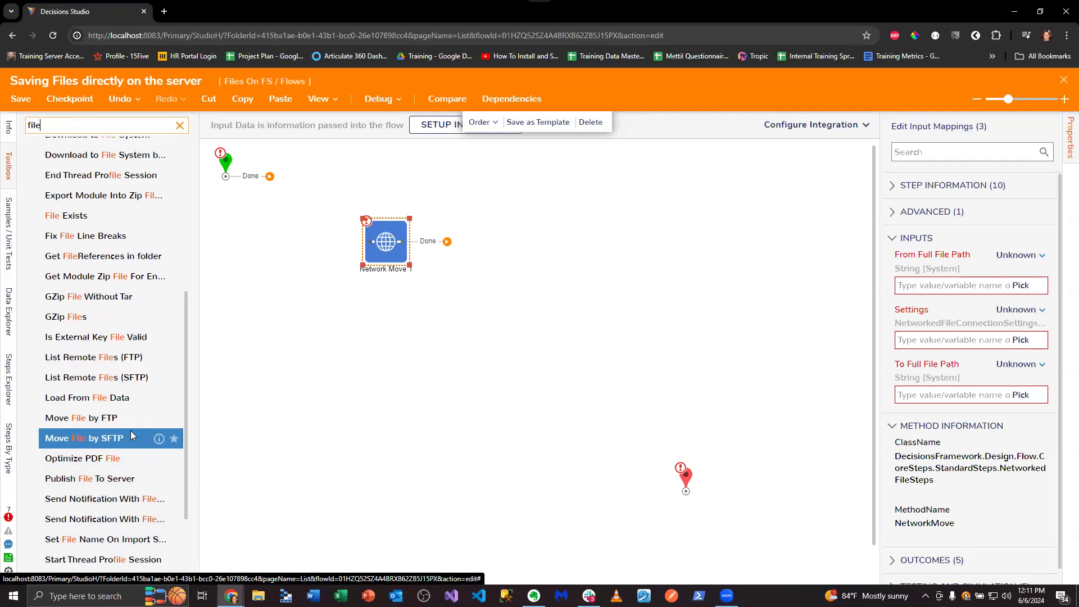
pyautogui.scroll(-2, 124, 390)
pyautogui.scroll(1, 134, 468)
pyautogui.scroll(-1, 126, 488)
pyautogui.scroll(7, 114, 498)
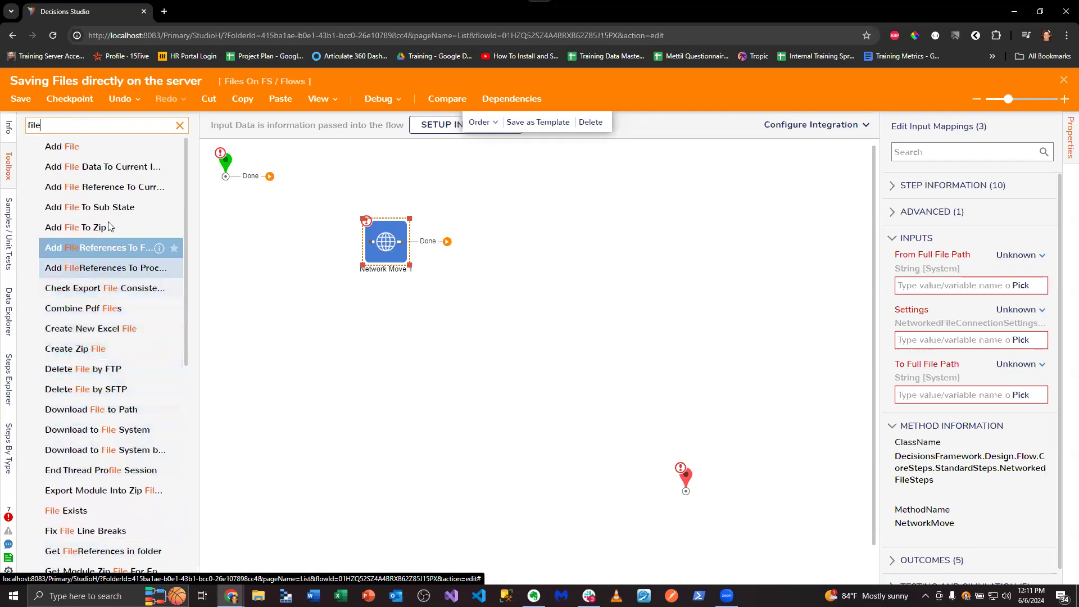
# Try to place an Add File step on the flow canvas.
pyautogui.moveTo(94, 146); pyautogui.dragTo(405, 377)
pyautogui.click(427, 382)
# Clear the step search, find Load File in the File Management category, and place it on the canvas below Network Move.
pyautogui.click(179, 126)
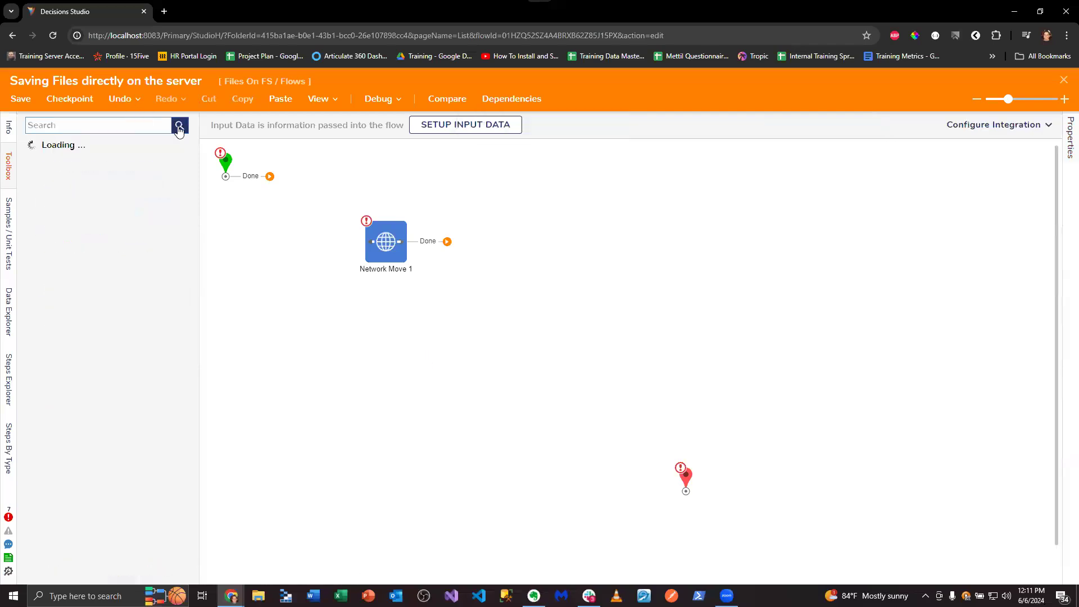
pyautogui.scroll(-5, 111, 403)
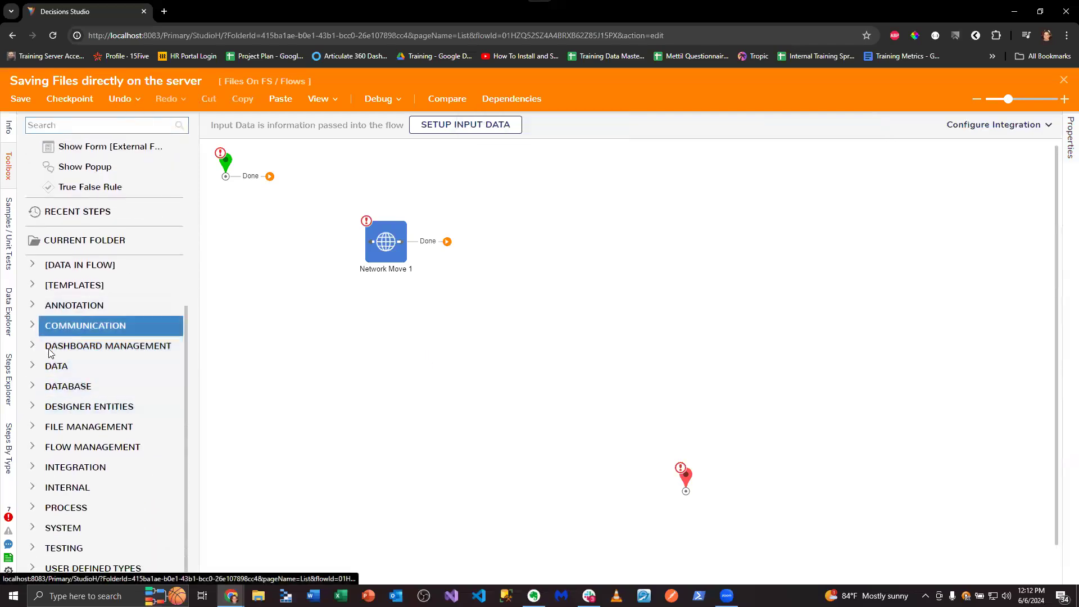
pyautogui.click(32, 406)
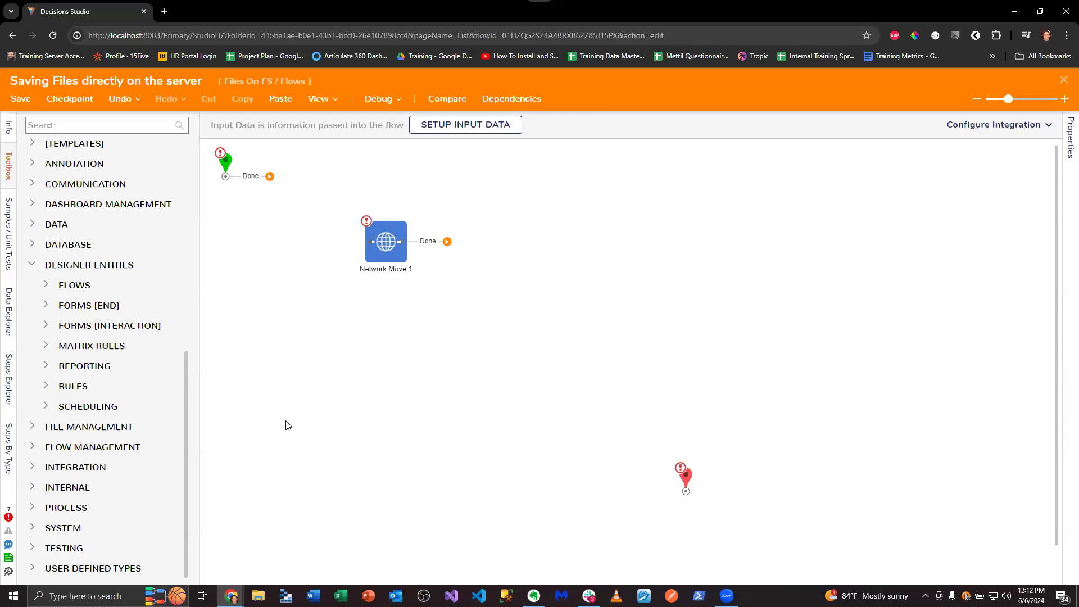
pyautogui.click(34, 426)
pyautogui.scroll(-5, 101, 348)
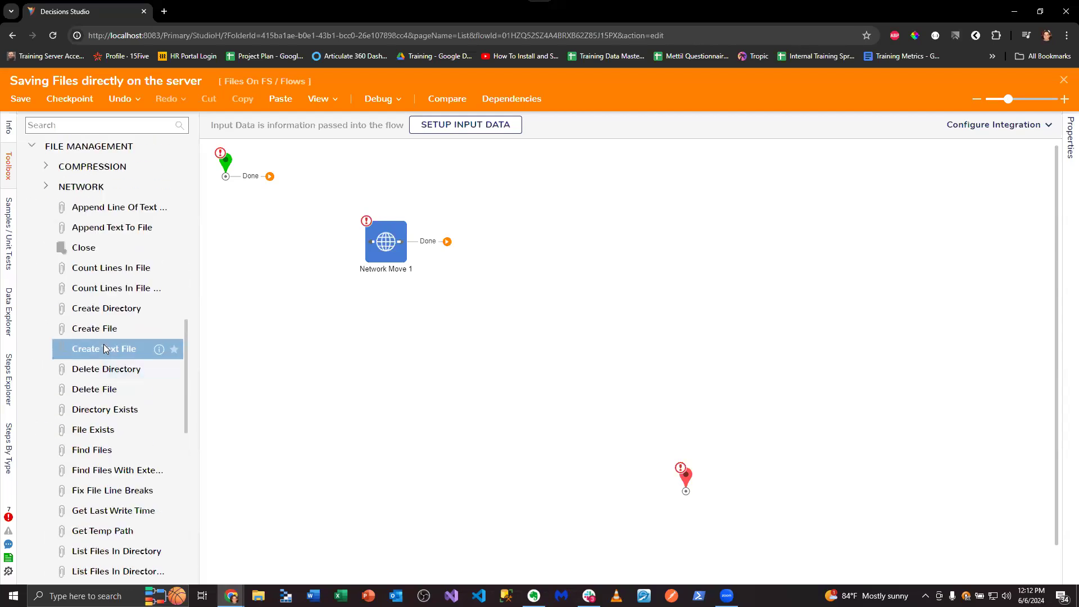
pyautogui.scroll(1, 107, 343)
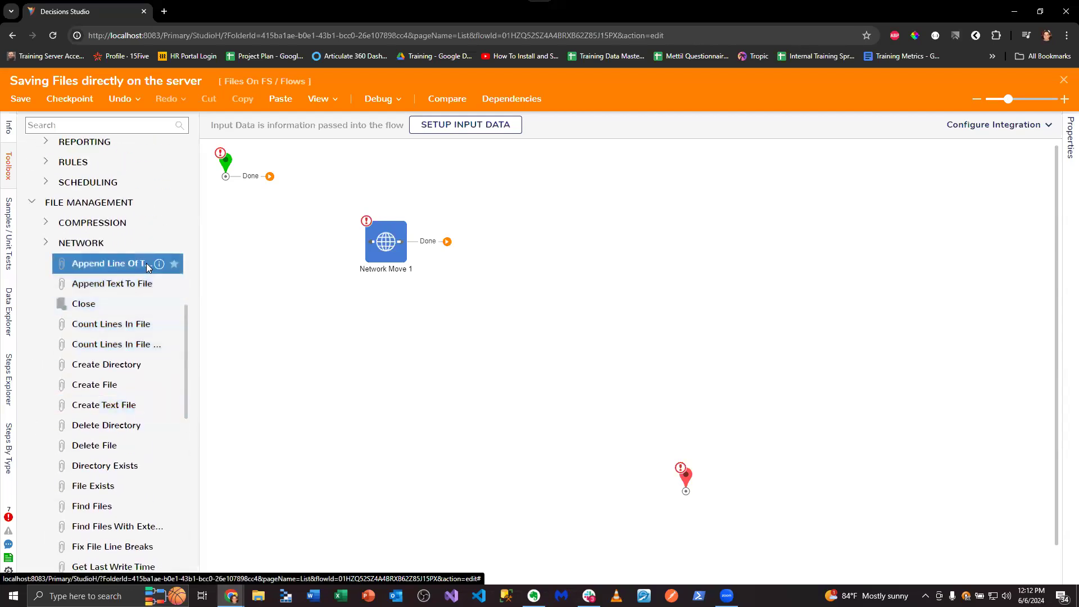
pyautogui.scroll(-1, 148, 264)
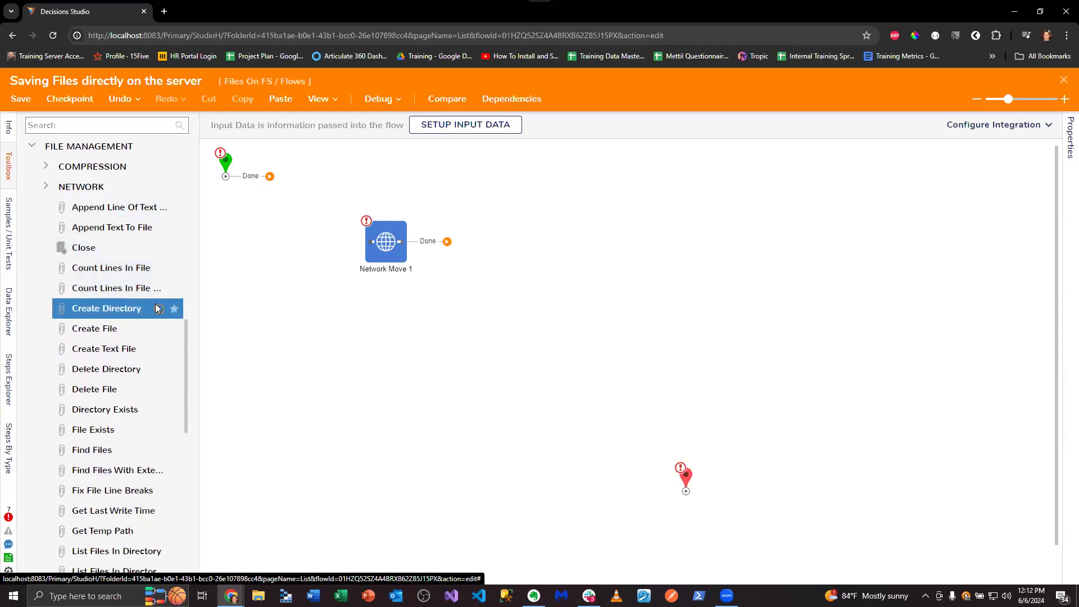
pyautogui.scroll(-1, 157, 308)
pyautogui.scroll(-2, 157, 308)
pyautogui.scroll(-2, 156, 307)
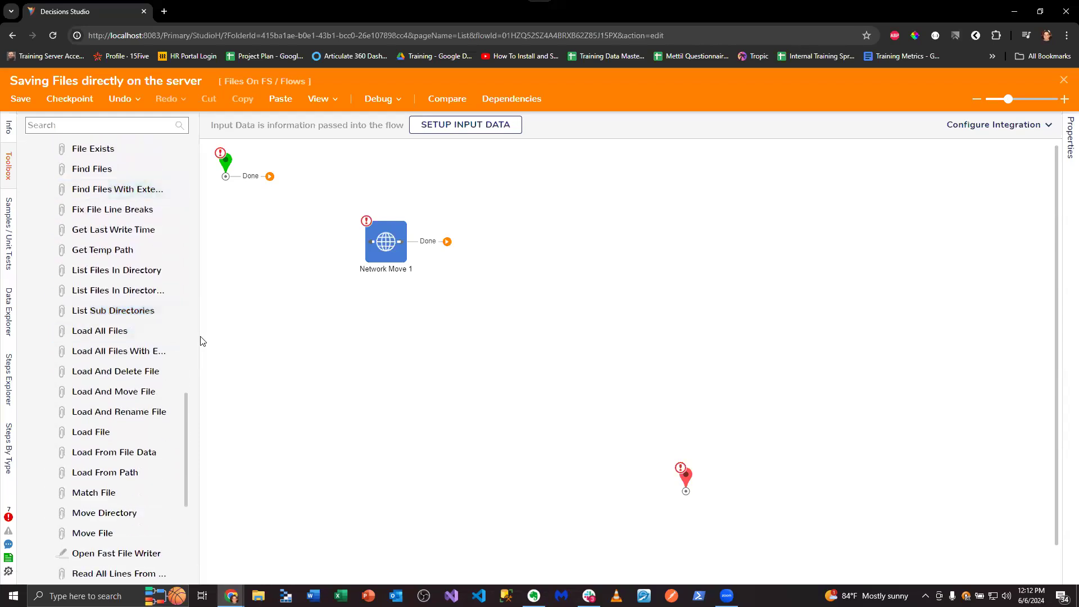
pyautogui.moveTo(201, 341); pyautogui.dragTo(297, 349)
pyautogui.moveTo(101, 431); pyautogui.dragTo(529, 354)
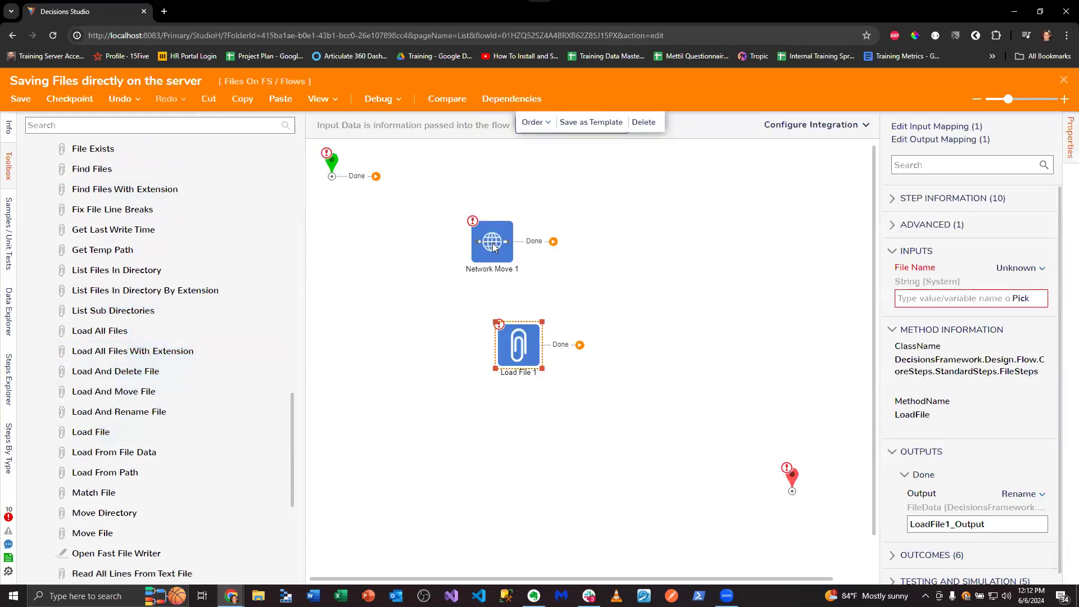
# Arrange Load File near the start point with Network Move below it, and connect the start's Done path to Load File.
pyautogui.moveTo(490, 241); pyautogui.dragTo(622, 295)
pyautogui.moveTo(519, 337); pyautogui.dragTo(445, 211)
pyautogui.moveTo(371, 178); pyautogui.dragTo(444, 218)
pyautogui.moveTo(624, 296); pyautogui.dragTo(431, 424)
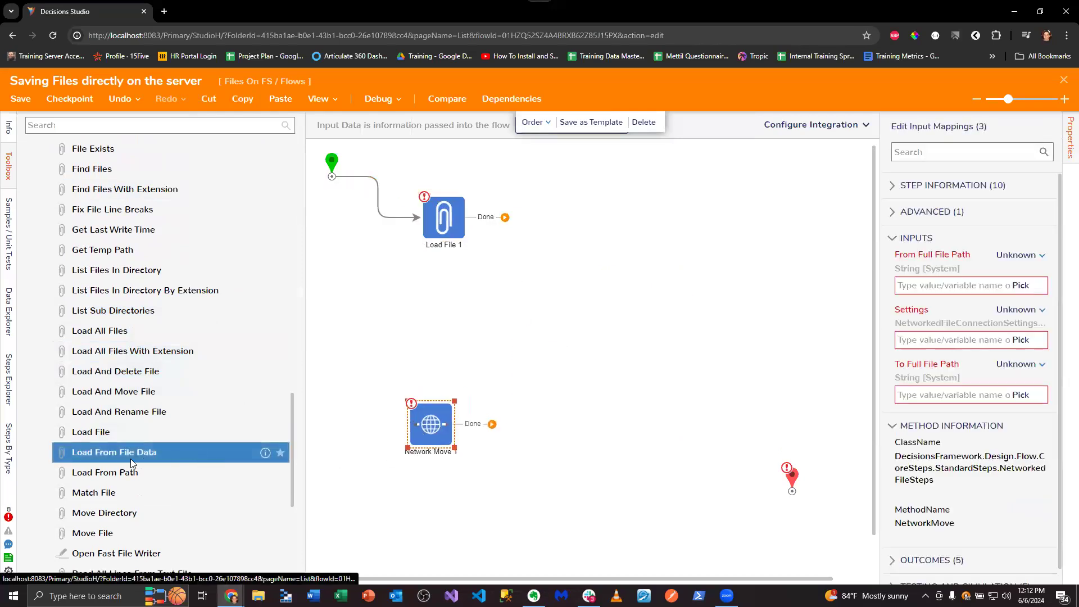
# Place a Move File step between Load File and Network Move, check the remaining file steps, and select Load File.
pyautogui.scroll(-2, 169, 476)
pyautogui.moveTo(157, 420); pyautogui.dragTo(483, 339)
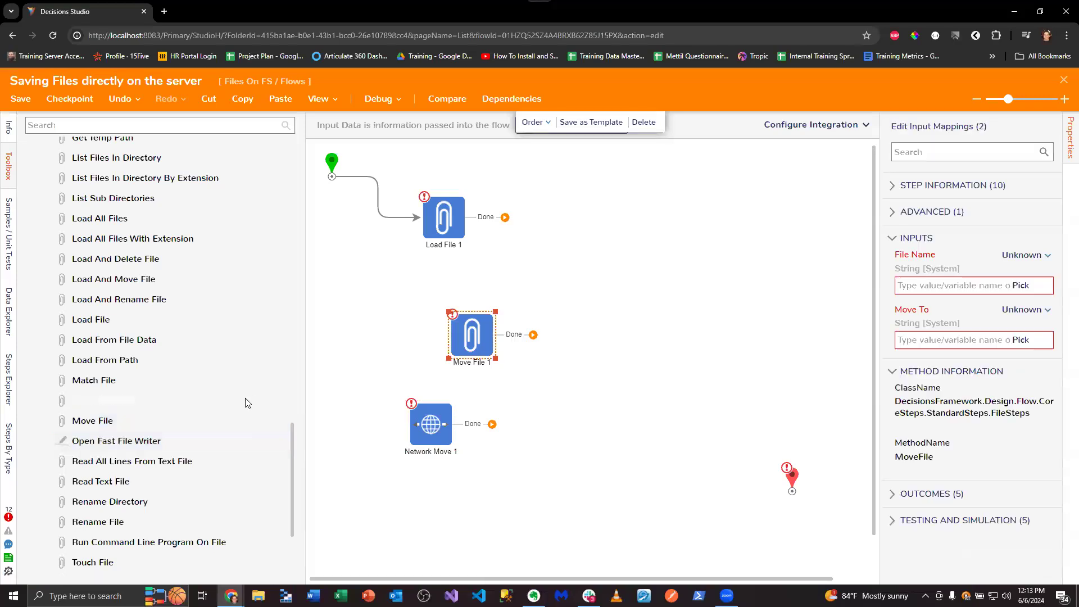
pyautogui.scroll(-2, 165, 417)
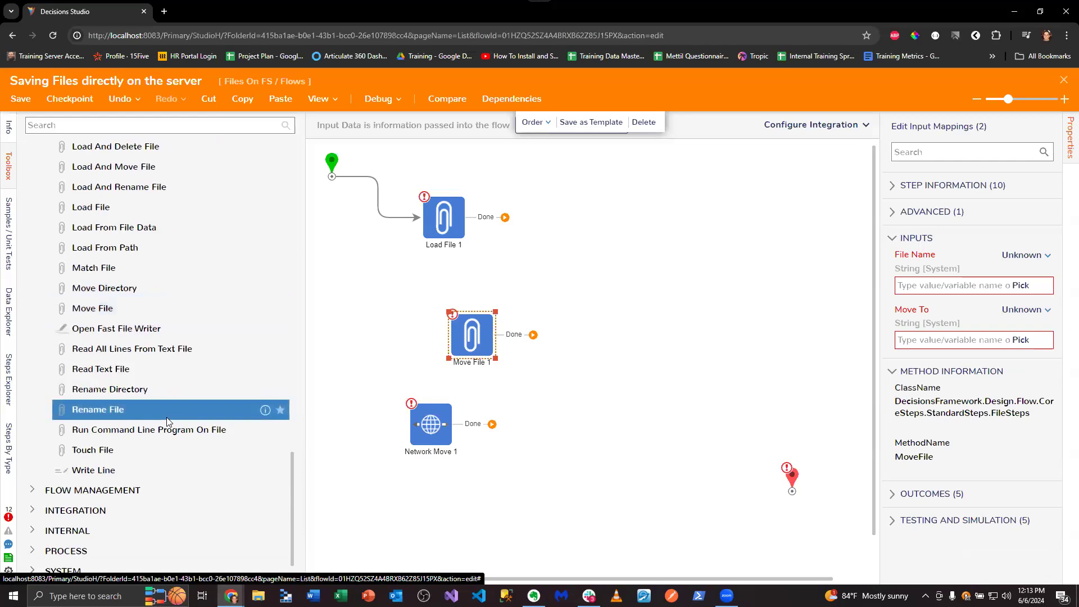
pyautogui.scroll(6, 167, 422)
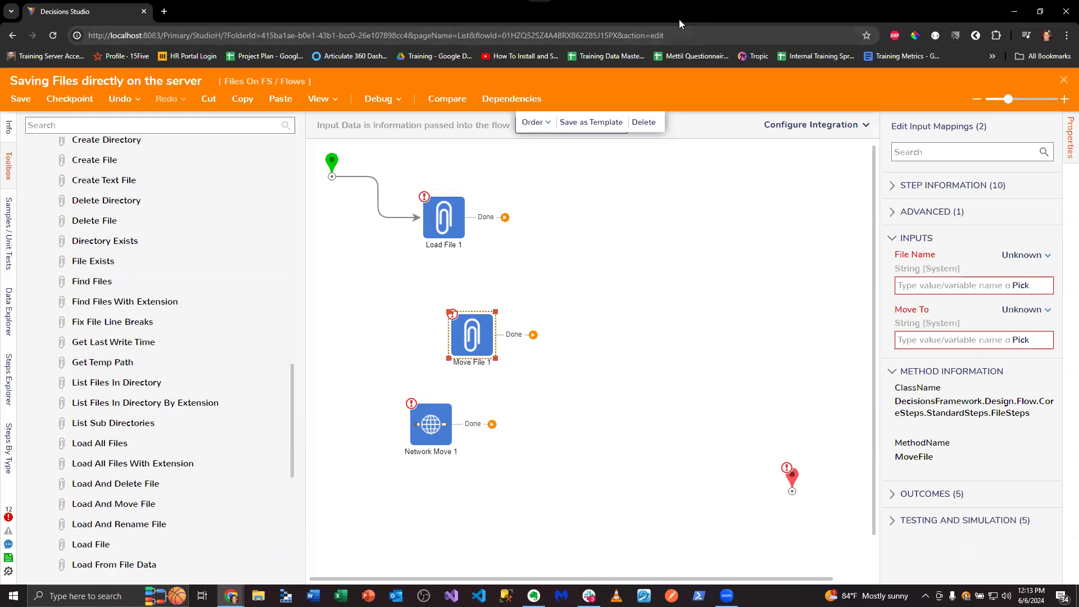
pyautogui.click(444, 231)
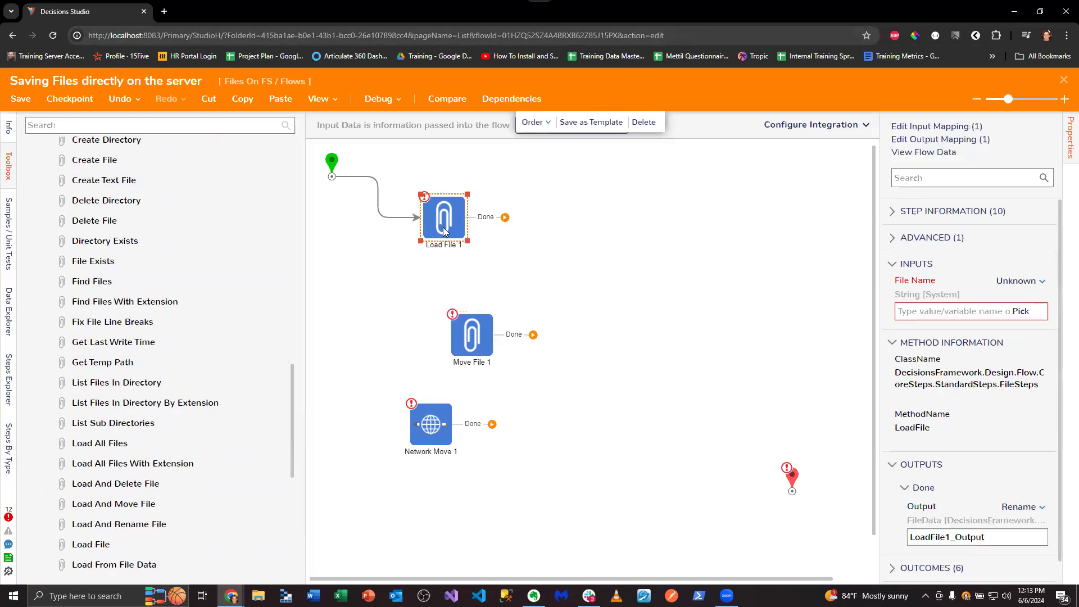
# Shrink the browser window to reach the Windows desktop and create a folder there named FileDir.
pyautogui.press('super+Down')
pyautogui.rightClick(536, 81)
pyautogui.moveTo(570, 243)
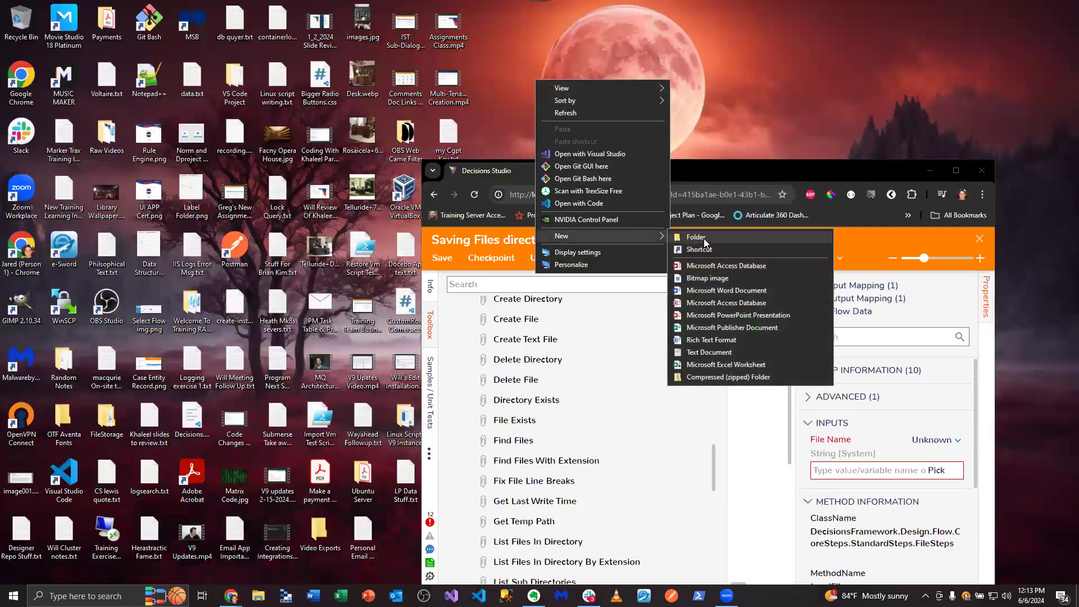
pyautogui.click(702, 235)
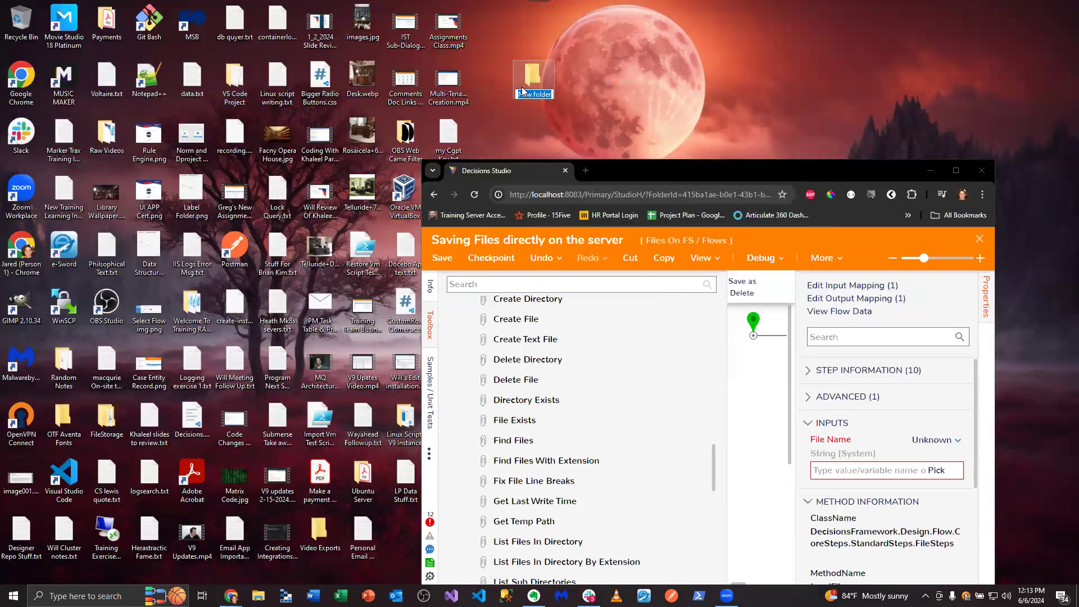
pyautogui.write('Jared')
pyautogui.press('BackSpace')
pyautogui.press('BackSpace')
pyautogui.press('BackSpace')
pyautogui.write('FileDir')
pyautogui.press('Return')
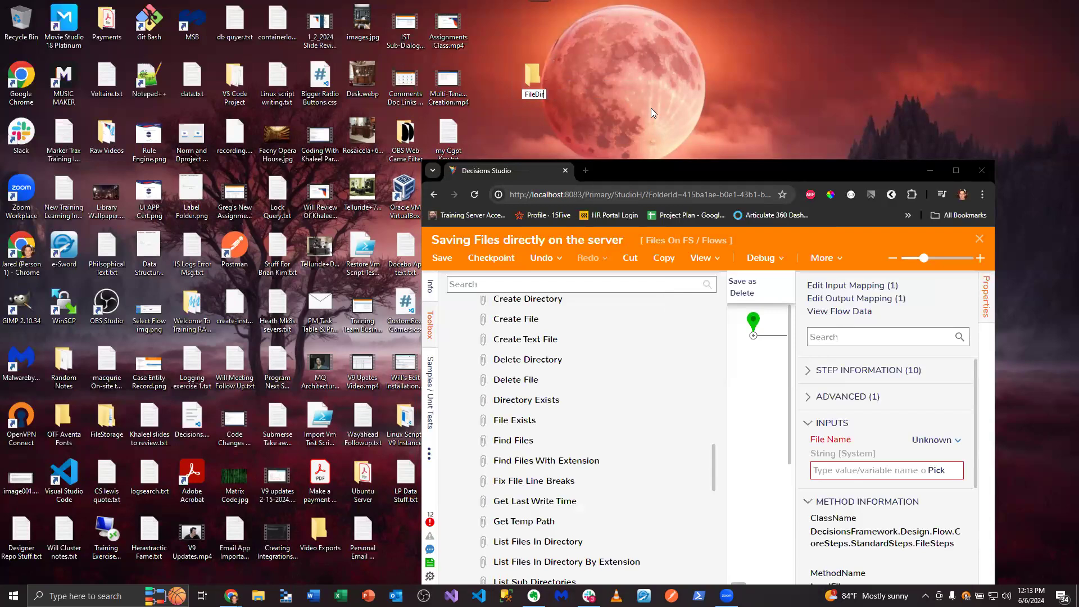
# Open the FileDir folder and create a text document in it named doc.txt.
pyautogui.doubleClick(531, 76)
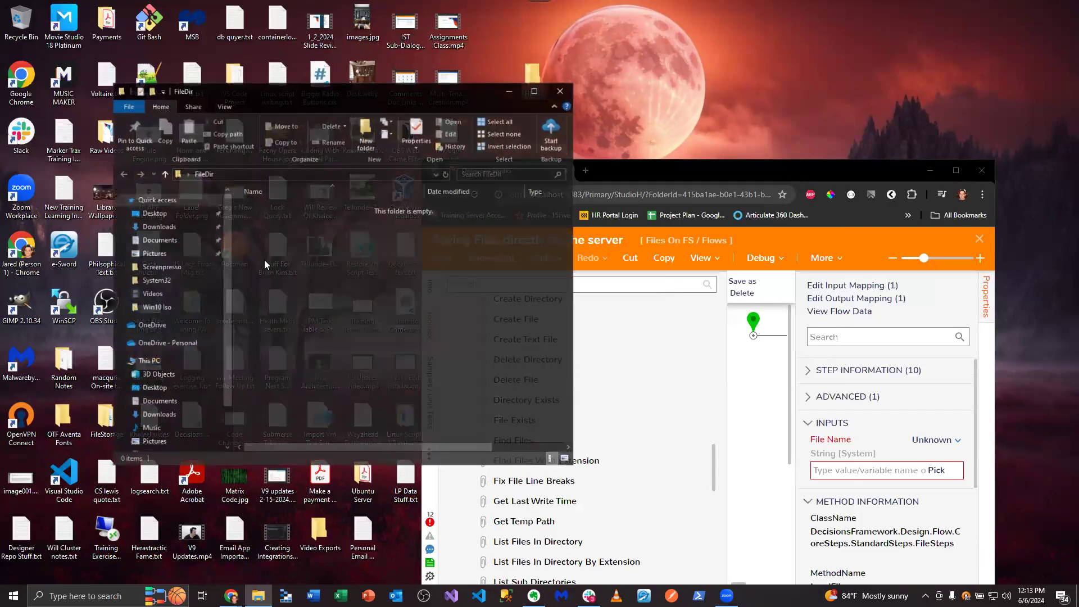
pyautogui.rightClick(264, 263)
pyautogui.moveTo(319, 463)
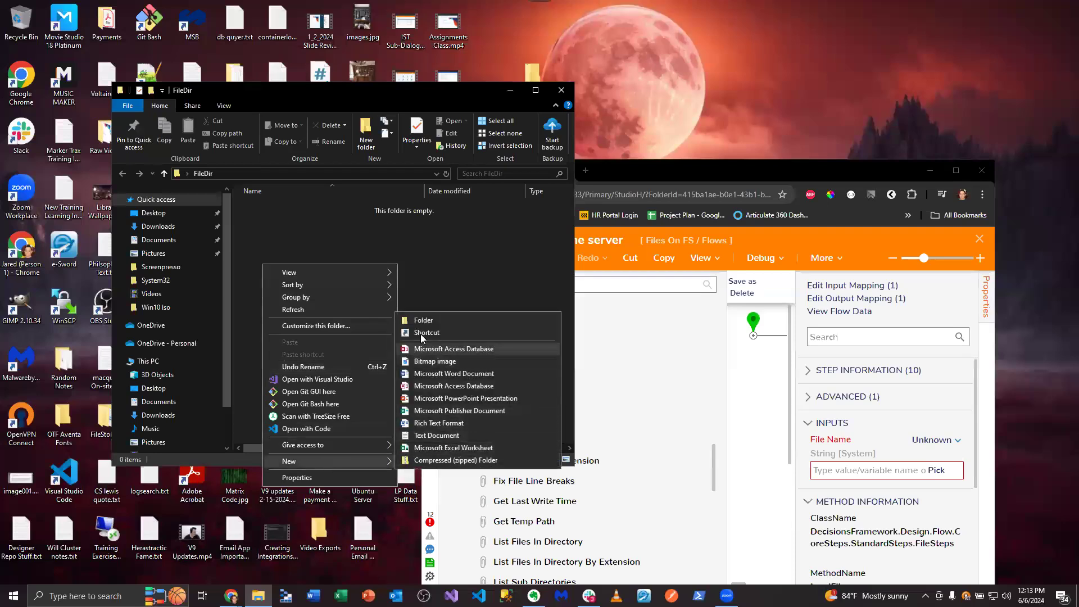
pyautogui.click(433, 435)
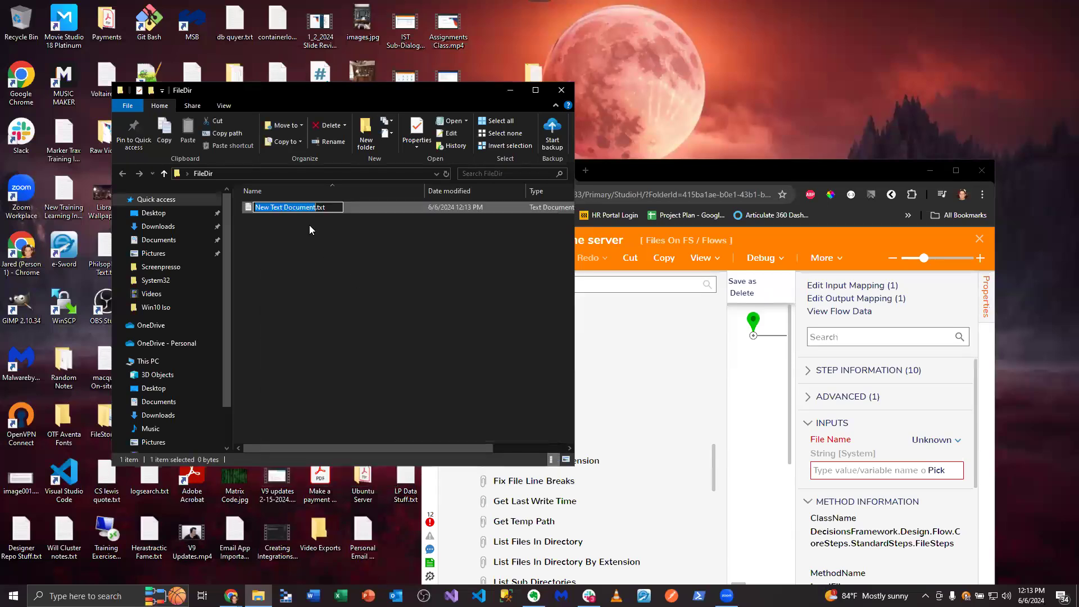
pyautogui.press('BackSpace')
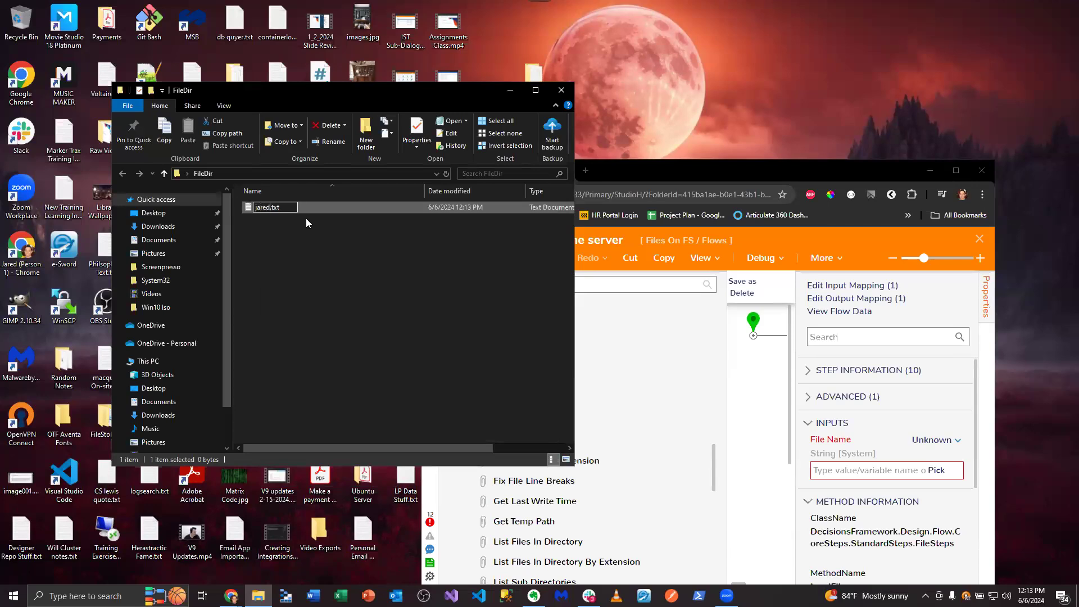
pyautogui.write('doc')
pyautogui.click(305, 218)
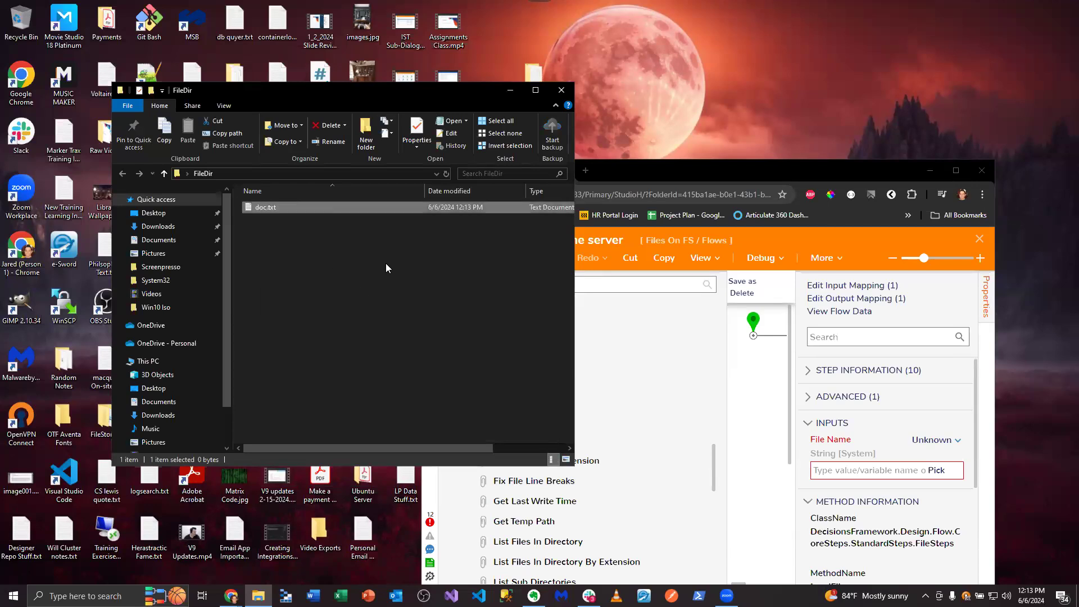
# Enter "'logha;lknjhms" as filler text in doc.txt, save and close it, and minimize the FileDir window.
pyautogui.doubleClick(259, 207)
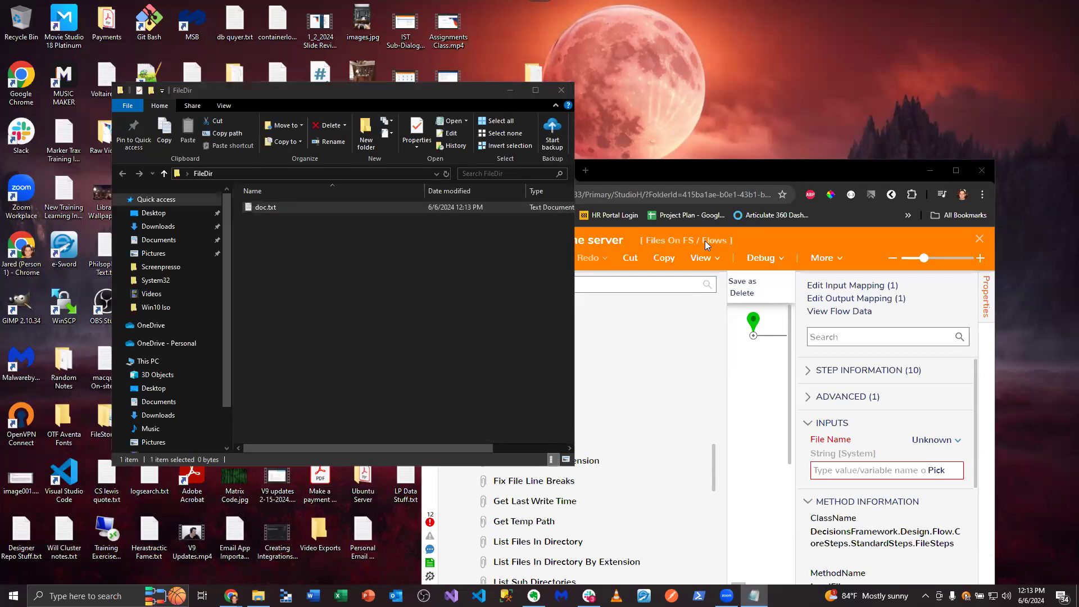
pyautogui.write("'logha;lknjhms")
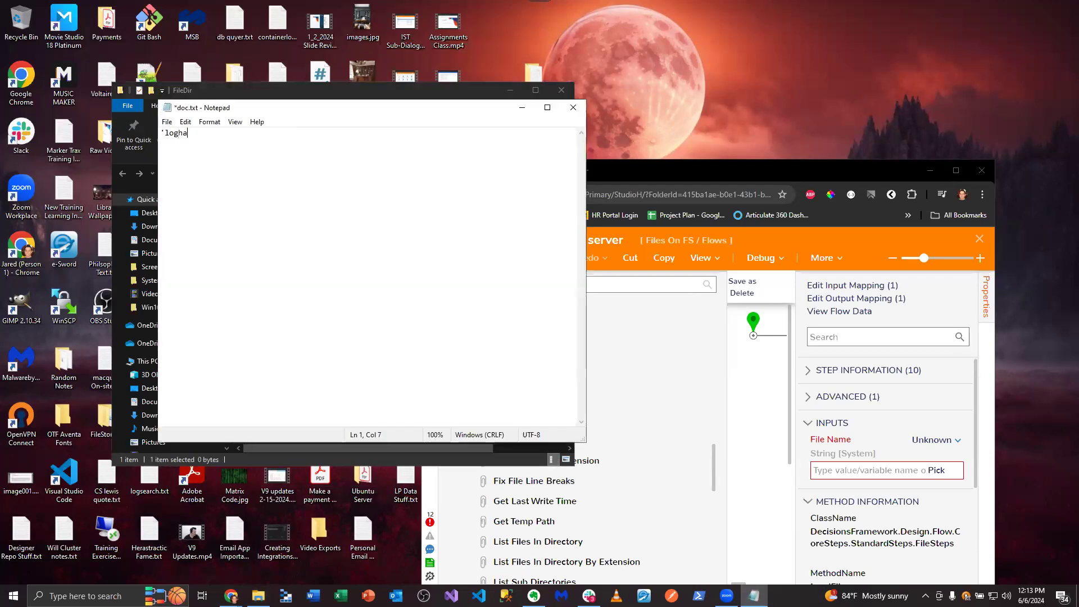
pyautogui.hotkey('ctrl', 's')
pyautogui.click(573, 108)
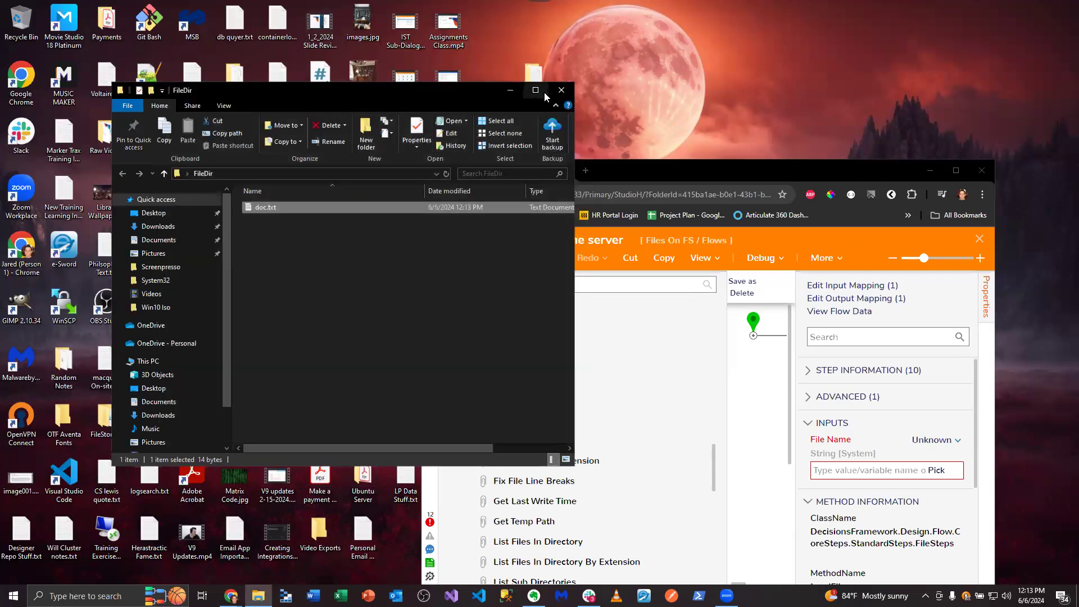
pyautogui.click(511, 91)
# Move FileDir next to the other desktop icons and create a second folder named FileDir2 below it.
pyautogui.moveTo(495, 61); pyautogui.dragTo(495, 100)
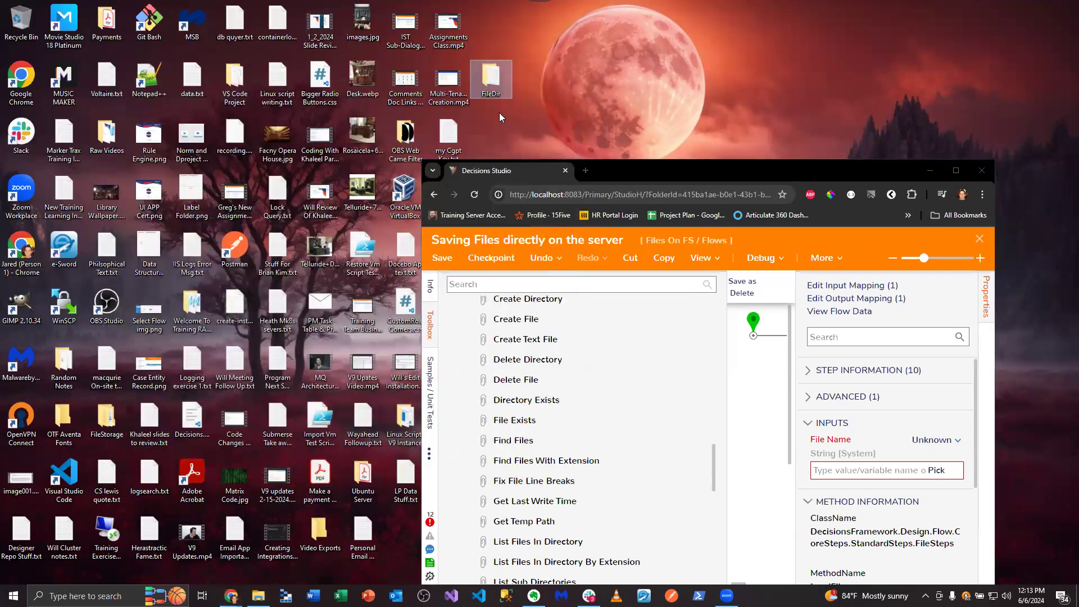
pyautogui.rightClick(499, 122)
pyautogui.moveTo(542, 291)
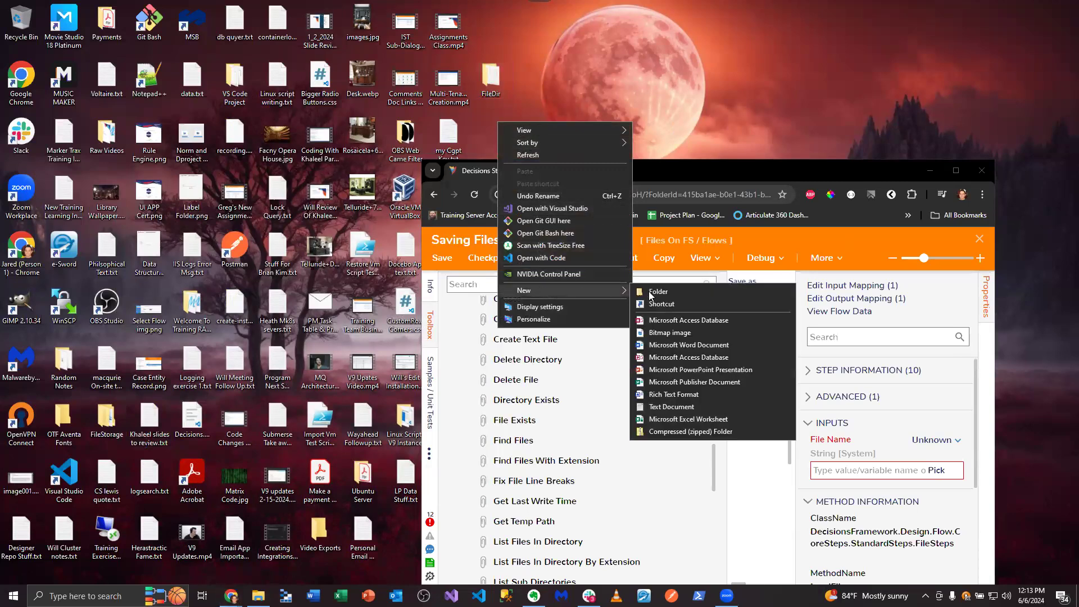
pyautogui.click(652, 291)
pyautogui.write('File')
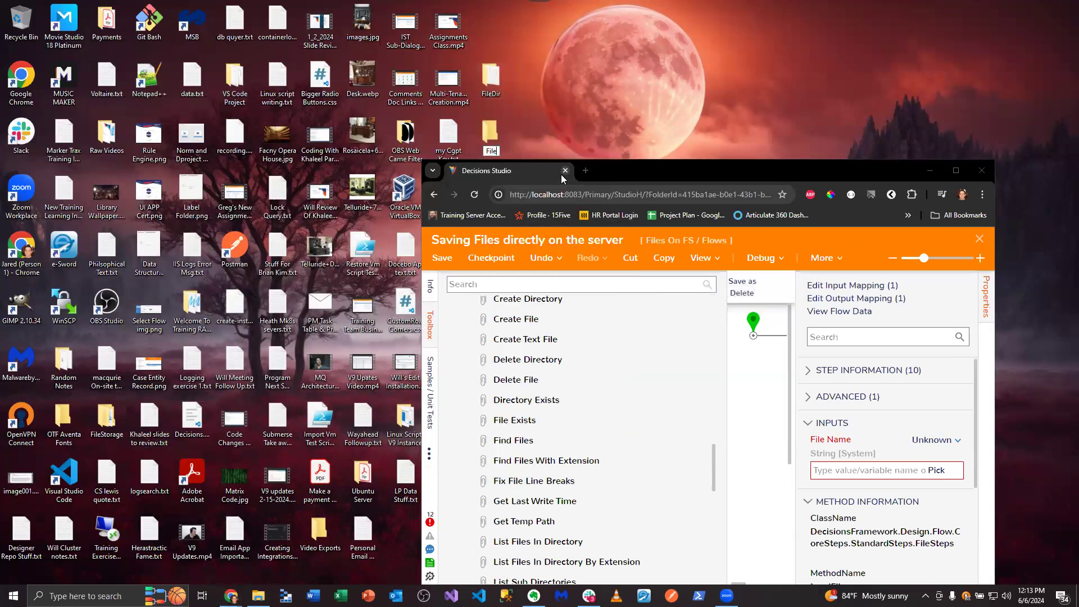
pyautogui.write('Dir2')
pyautogui.press('Return')
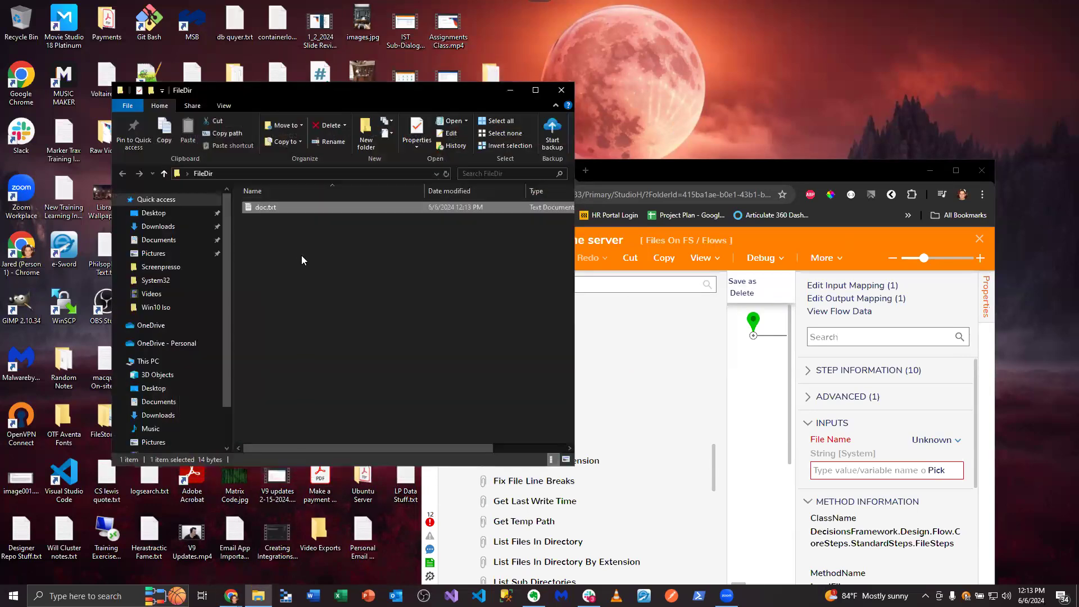
# Create a second text document named doc2.txt in the FileDir folder.
pyautogui.rightClick(302, 258)
pyautogui.moveTo(399, 449)
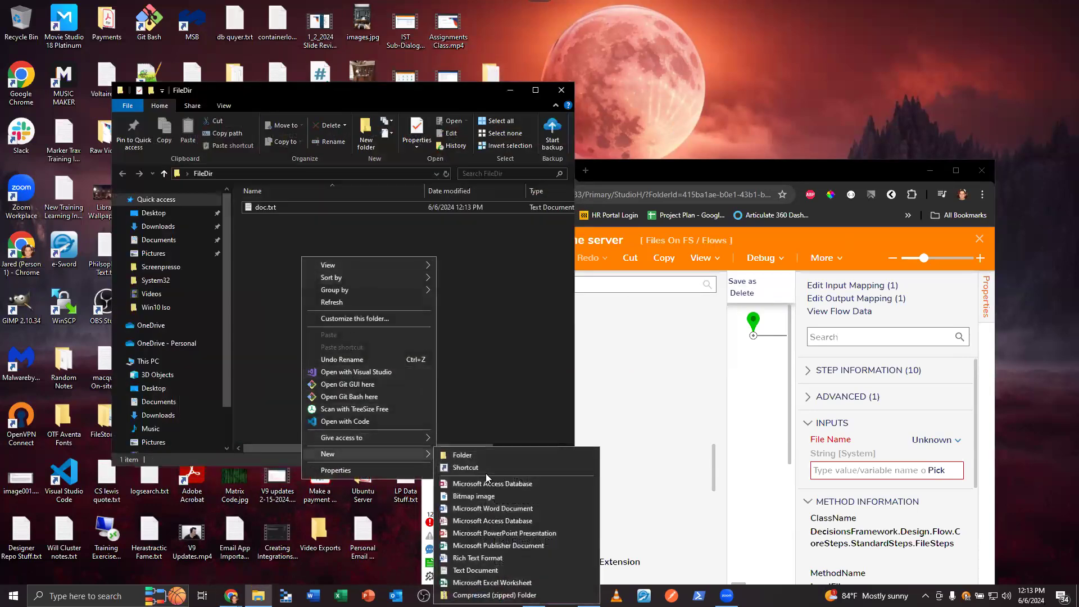
pyautogui.click(474, 570)
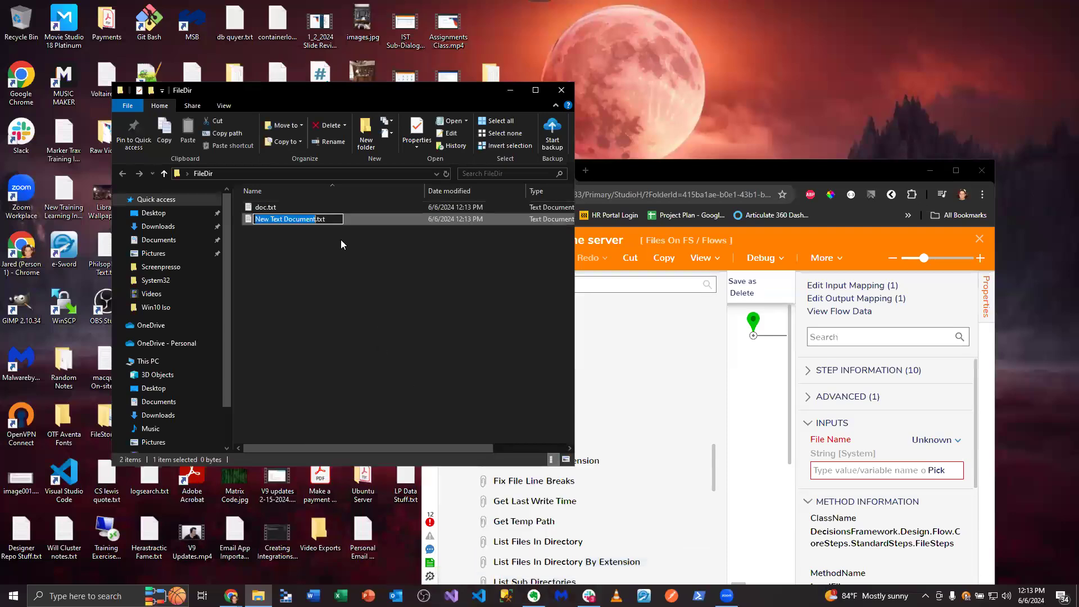
pyautogui.press('BackSpace')
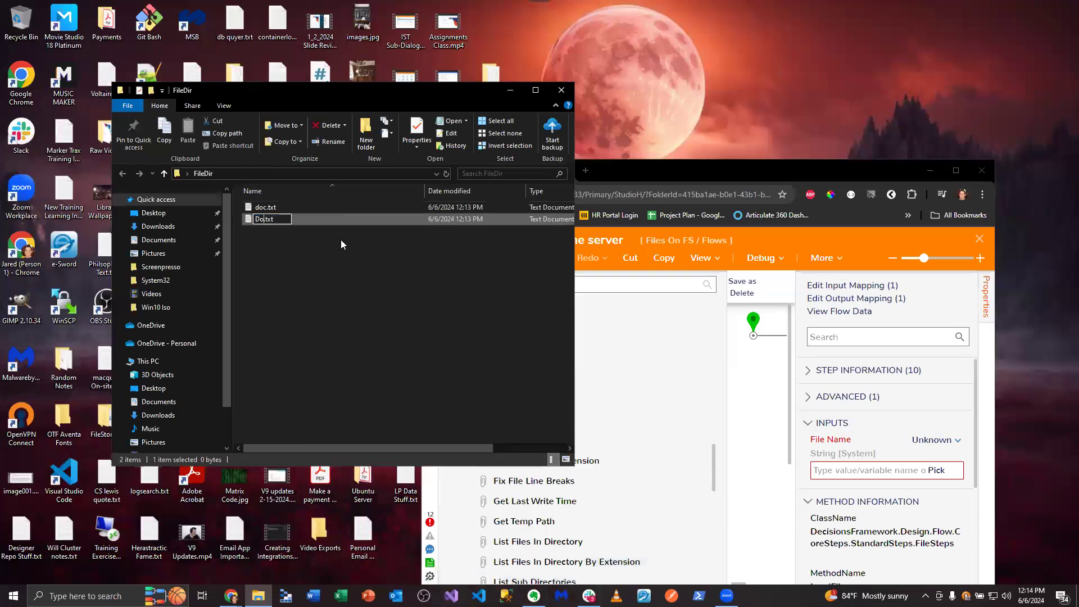
pyautogui.write('doc2')
pyautogui.press('Return')
# Enter "ni;vagfn;jkag;lnkaf;" as filler text in doc2.txt, save and close it, and close the FileDir window.
pyautogui.doubleClick(288, 218)
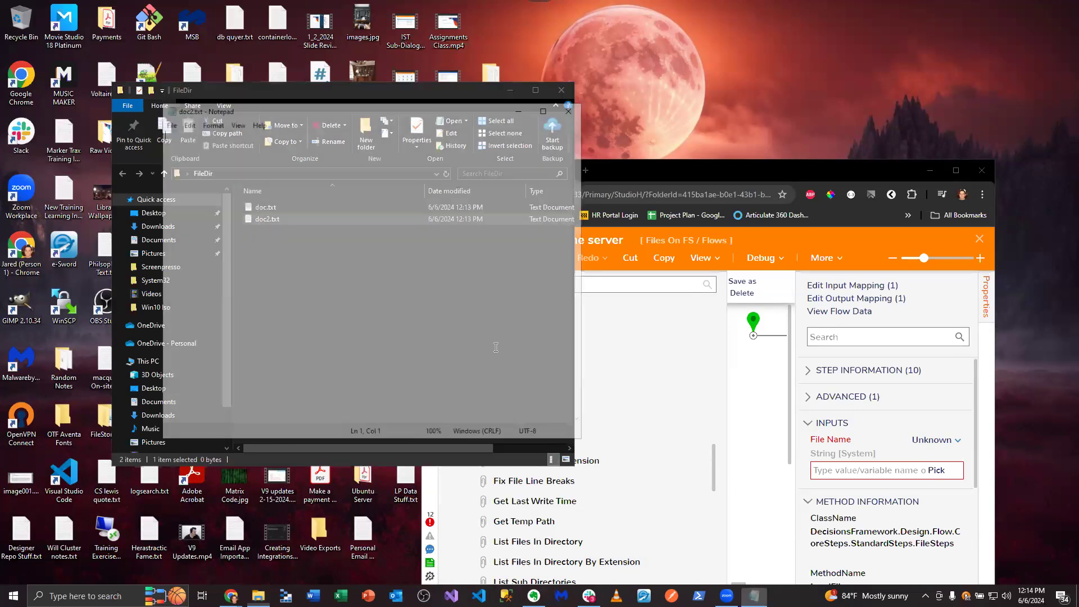
pyautogui.write('ni;vagfn;jkag;lnkaf;')
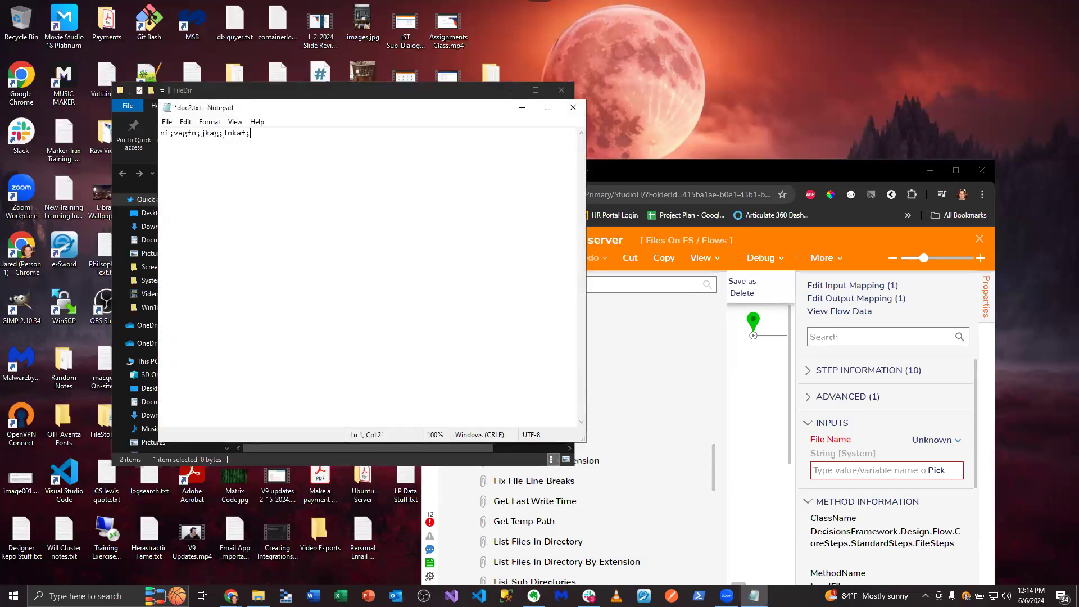
pyautogui.hotkey('ctrl', 'a')
pyautogui.click(405, 205)
pyautogui.hotkey('ctrl', 's')
pyautogui.click(572, 107)
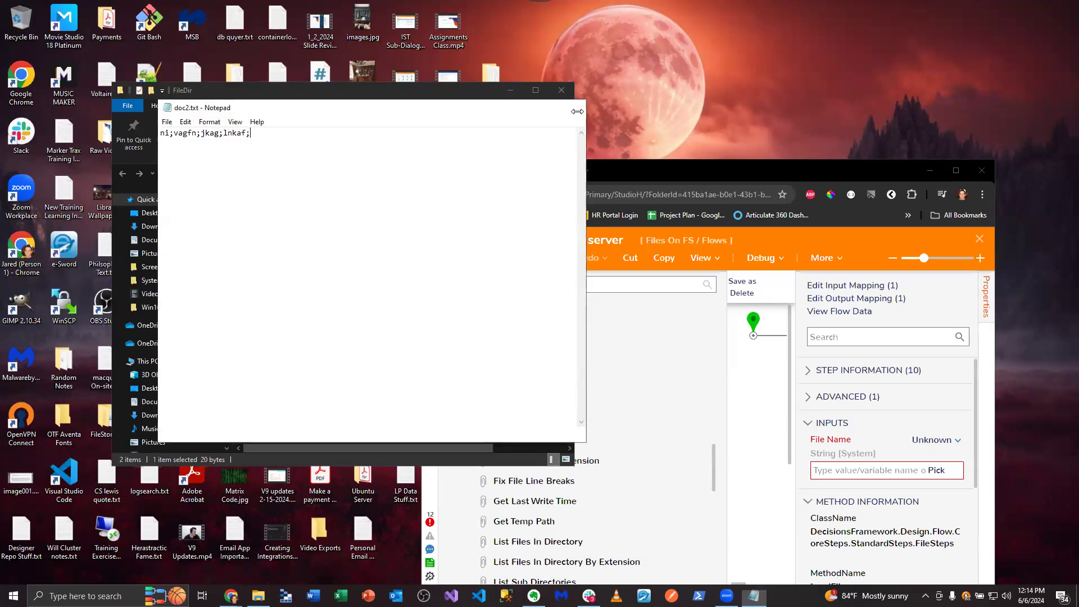
pyautogui.click(560, 91)
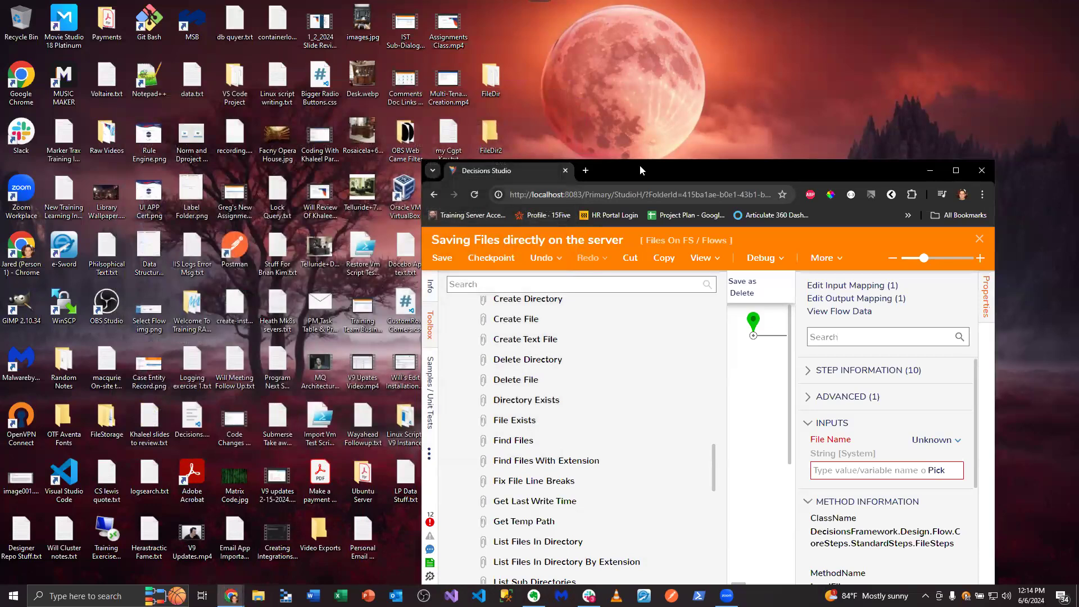
# Open the FileDir folder, copy its full path, and return to the flow designer in a maximized browser window.
pyautogui.moveTo(639, 165); pyautogui.dragTo(476, 137)
pyautogui.doubleClick(491, 79)
pyautogui.click(268, 174)
pyautogui.hotkey('ctrl', 'c')
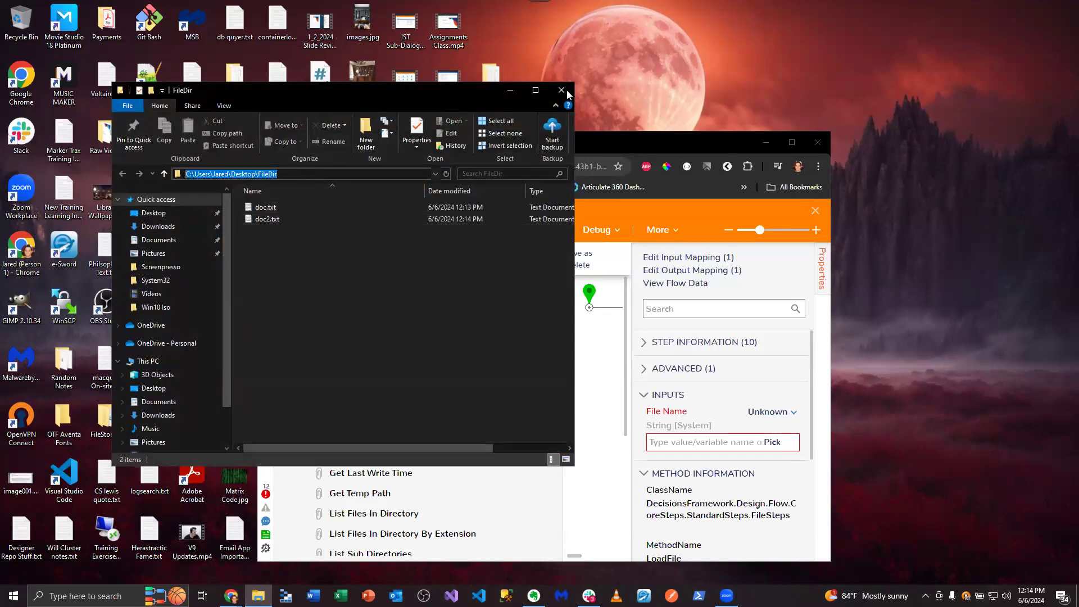
pyautogui.doubleClick(631, 141)
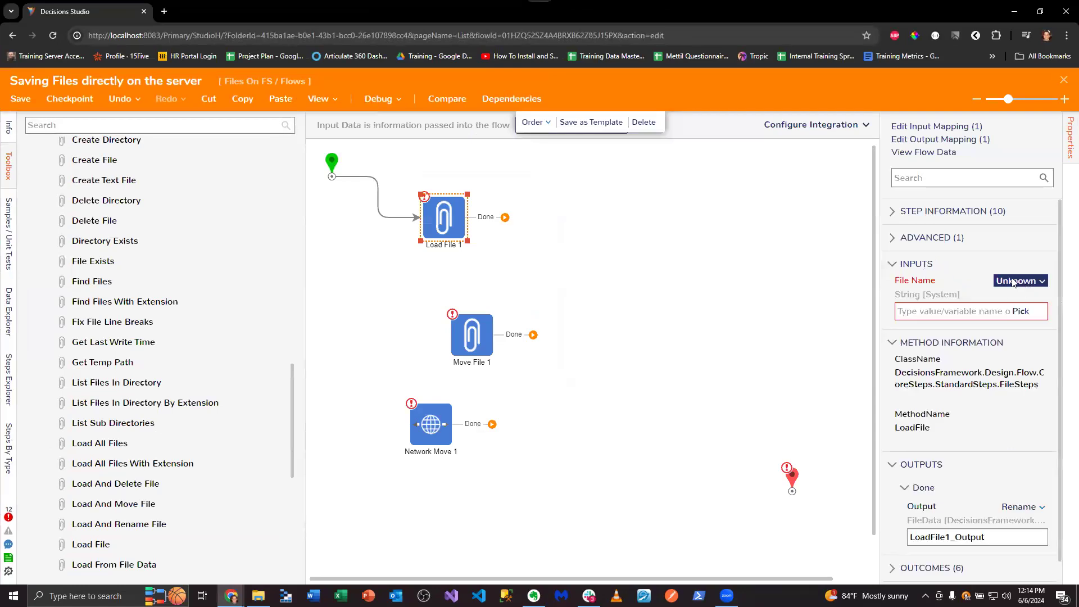
# Set Load File 1's File Name to a constant of the copied FileDir path plus \Doc.txt, and connect its Done outcome to the end step.
pyautogui.click(1013, 282)
pyautogui.click(921, 219)
pyautogui.hotkey('ctrl', 'v')
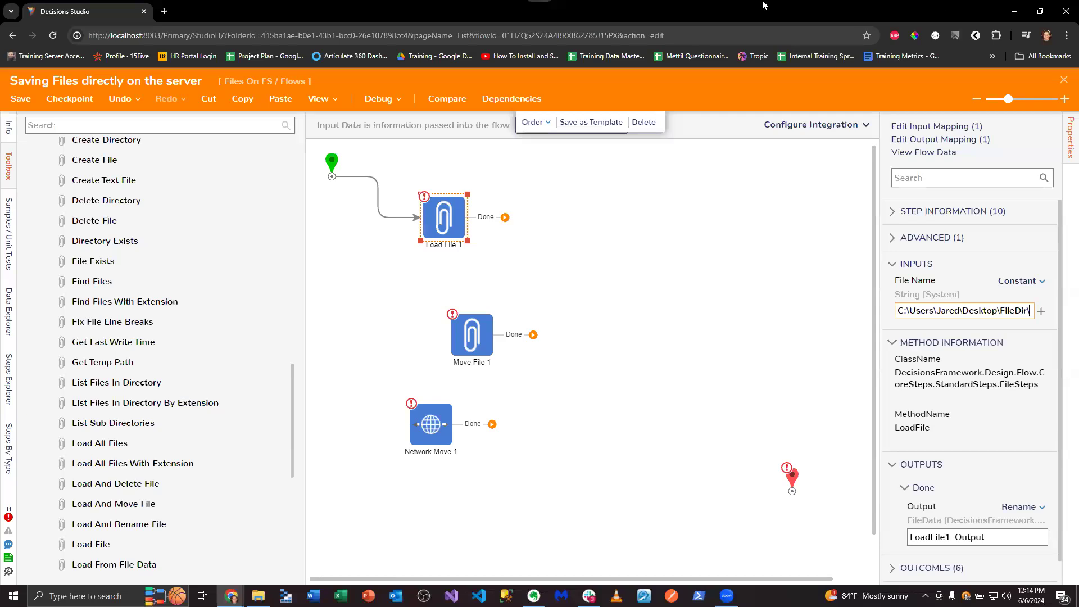
pyautogui.write('\\Doc.txt')
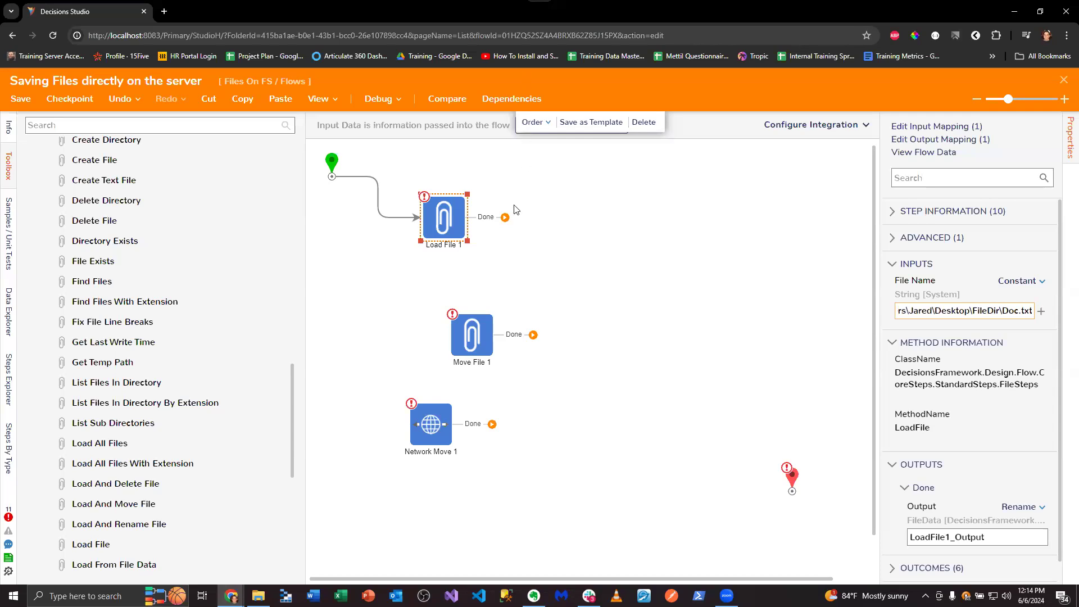
pyautogui.moveTo(497, 225); pyautogui.dragTo(792, 489)
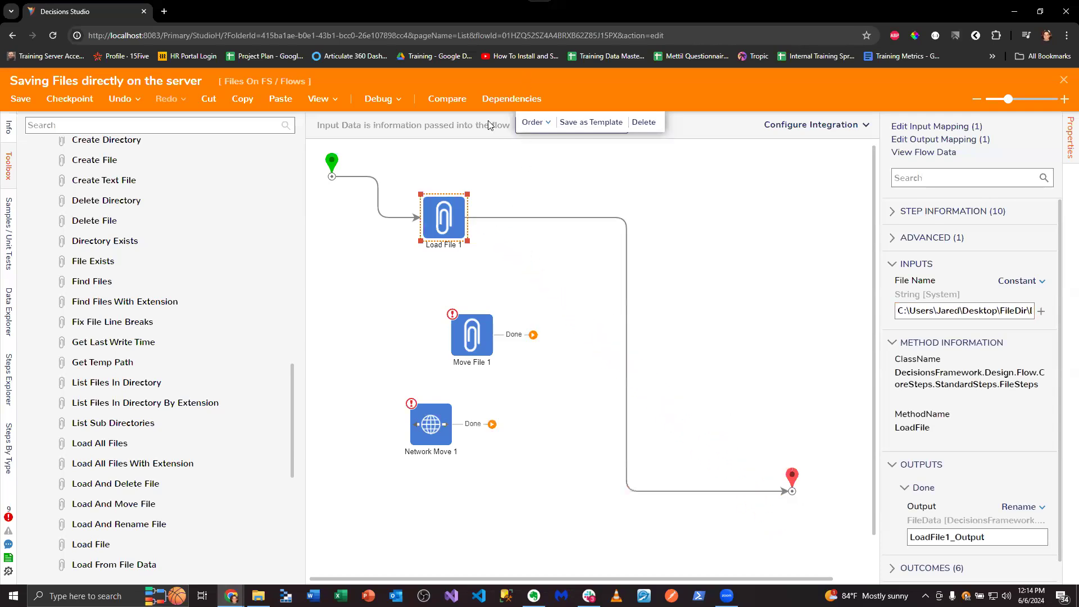
# Debug the flow, examine Load File 1's input and output data, and close the debugger.
pyautogui.click(384, 101)
pyautogui.click(612, 265)
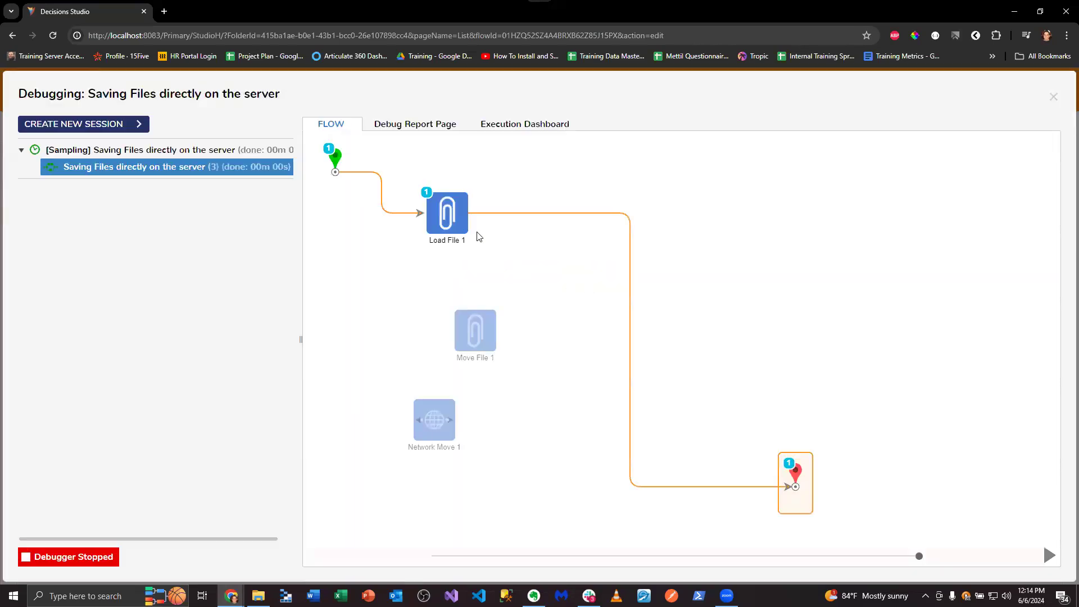
pyautogui.click(454, 218)
pyautogui.click(570, 232)
pyautogui.click(624, 239)
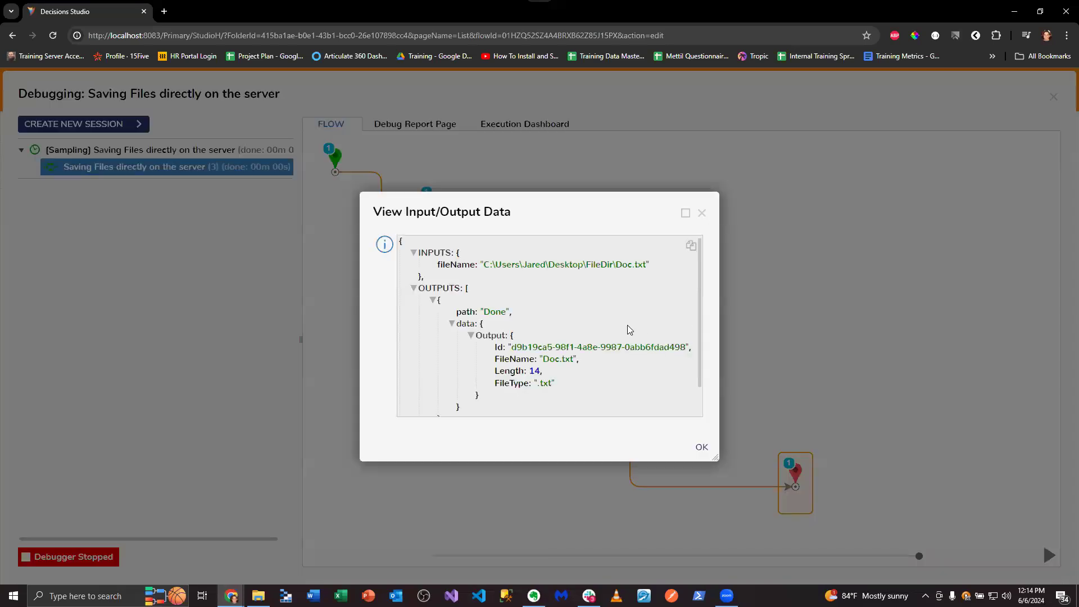
pyautogui.scroll(-1, 629, 330)
pyautogui.moveTo(508, 308); pyautogui.dragTo(604, 376)
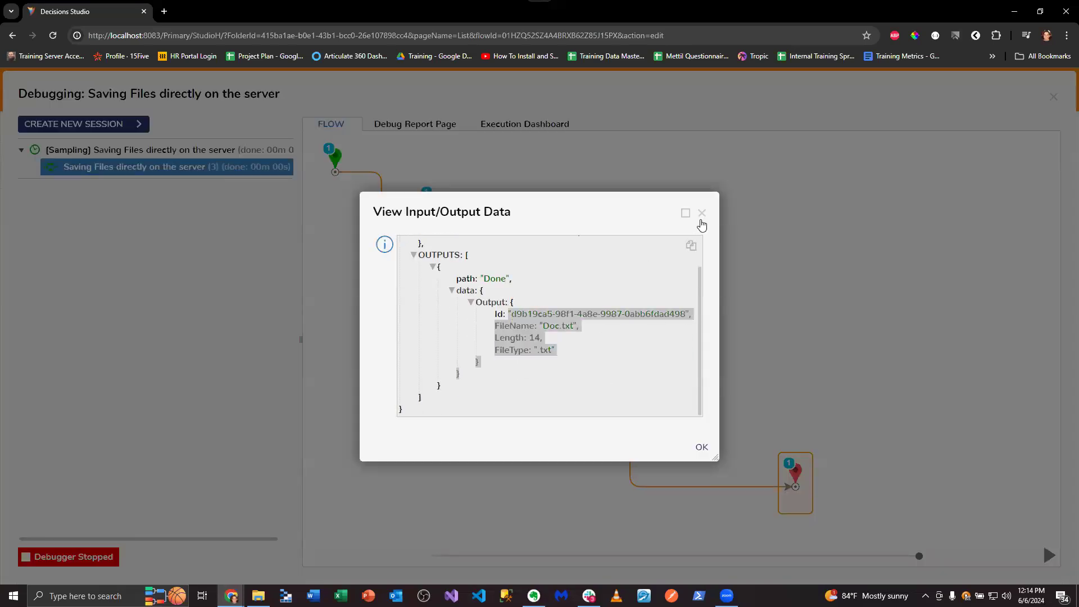
pyautogui.click(701, 212)
pyautogui.click(1052, 96)
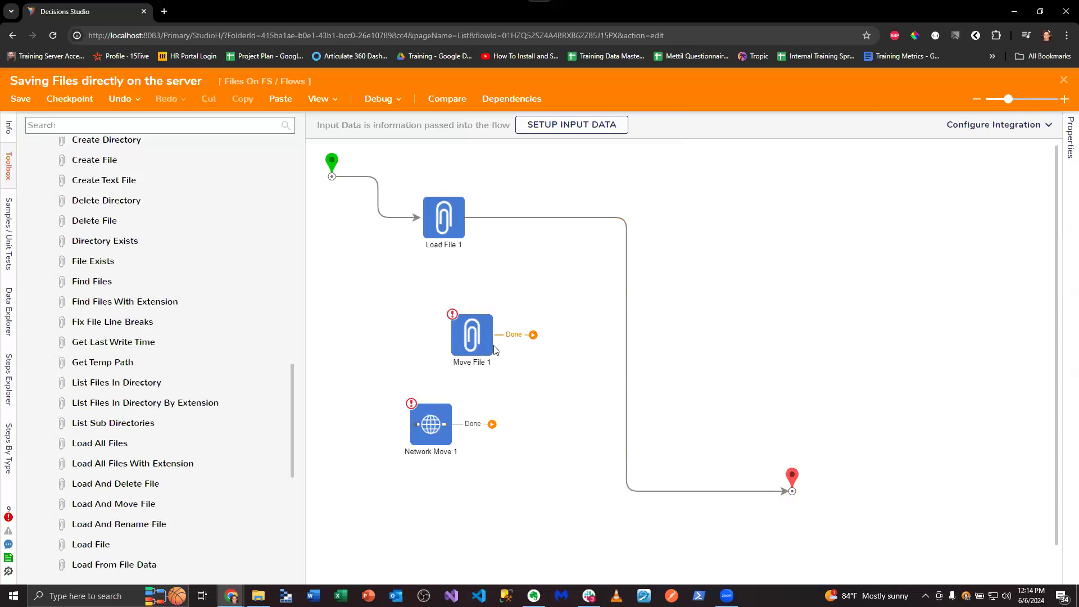
# Delete the connector from Load File 1 to the end step, and reposition Move File 1 and Load File 1 on the canvas.
pyautogui.moveTo(485, 335); pyautogui.dragTo(377, 426)
pyautogui.click(627, 331)
pyautogui.press('Delete')
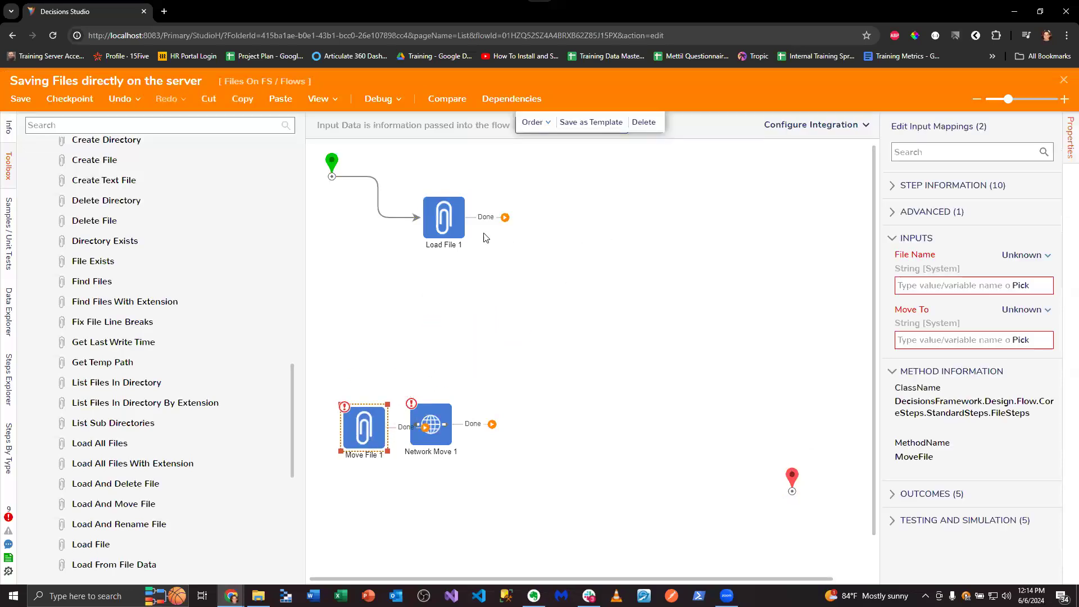
pyautogui.click(446, 221)
pyautogui.scroll(-1, 974, 400)
pyautogui.moveTo(460, 224); pyautogui.dragTo(583, 253)
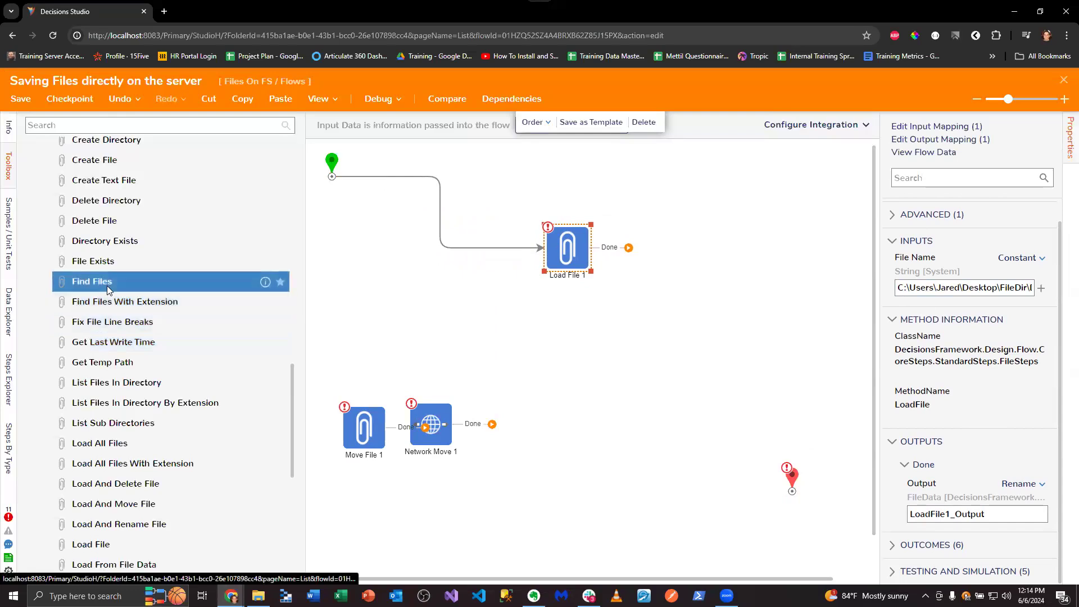
pyautogui.moveTo(106, 284); pyautogui.dragTo(421, 336)
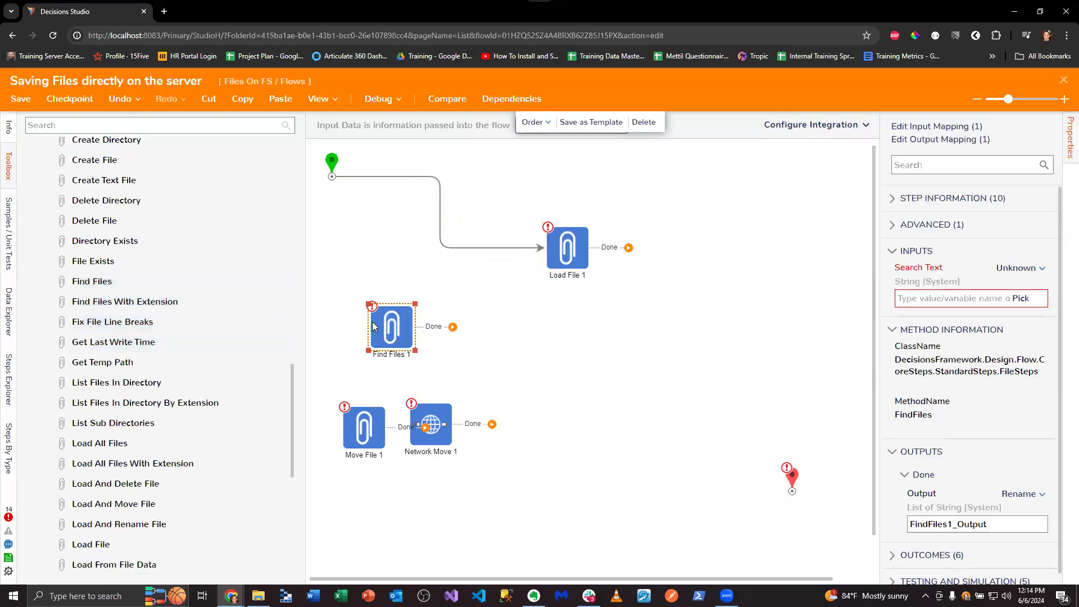
pyautogui.rightClick(374, 326)
pyautogui.click(412, 334)
# Reposition Load File 1 closer to the start step and add a Show Form step beyond it on the canvas.
pyautogui.moveTo(564, 256); pyautogui.dragTo(517, 264)
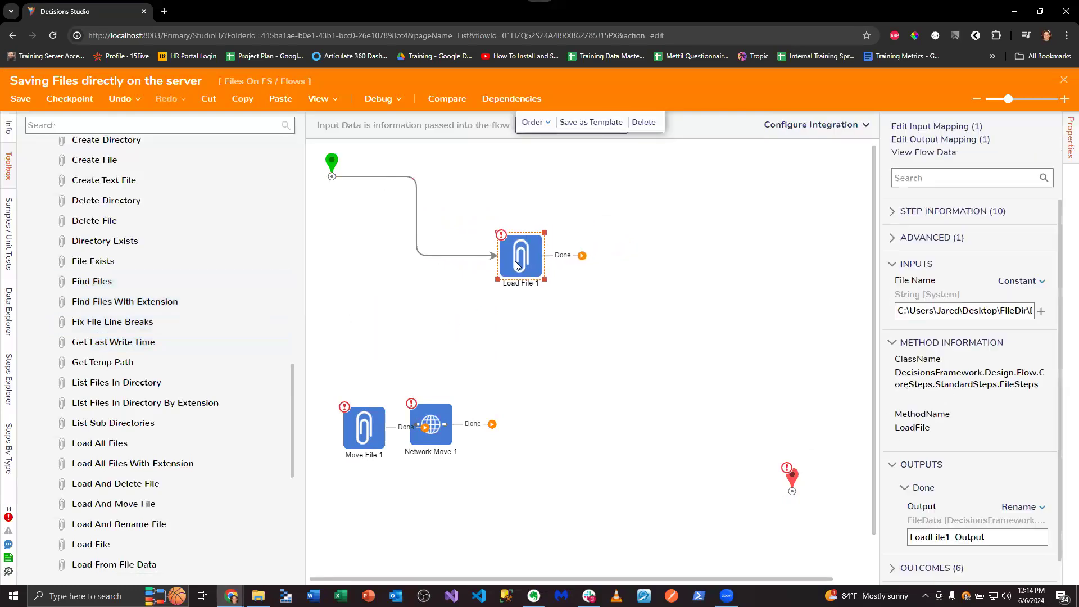
pyautogui.click(434, 172)
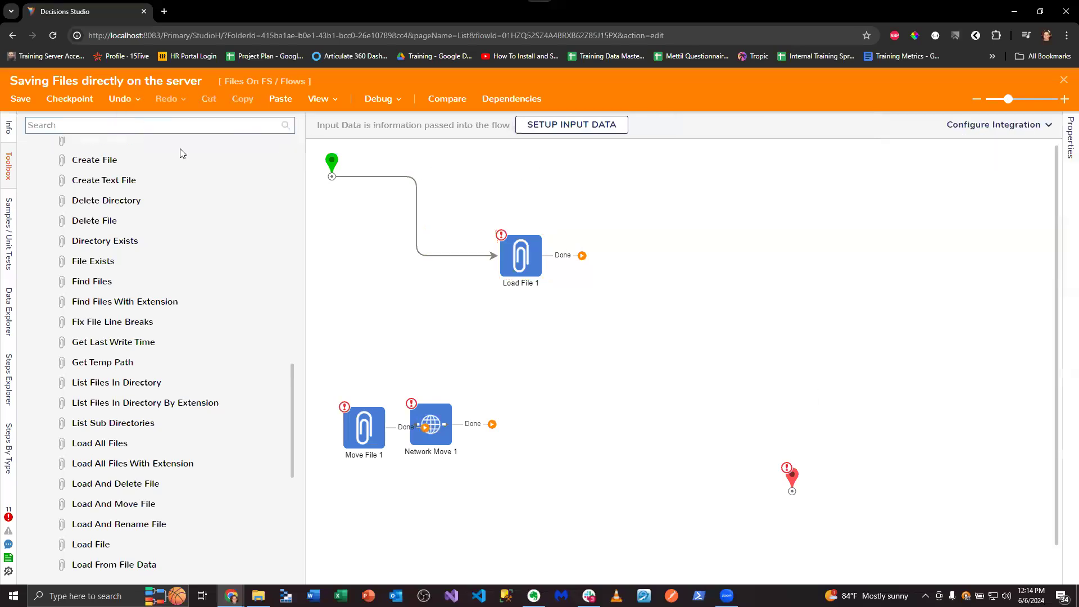
pyautogui.click(8, 132)
pyautogui.click(8, 166)
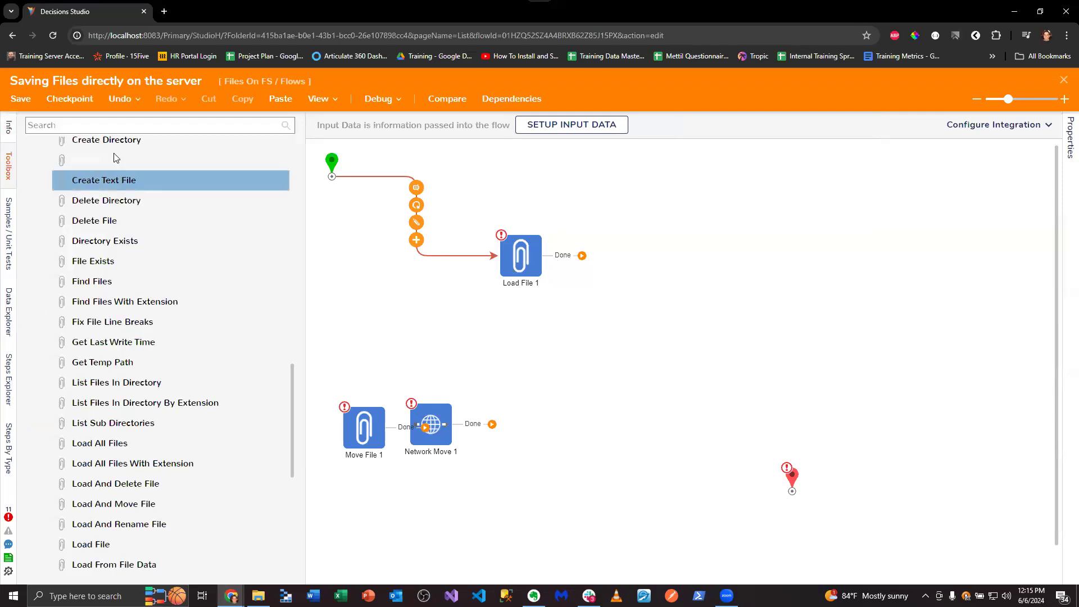
pyautogui.click(118, 125)
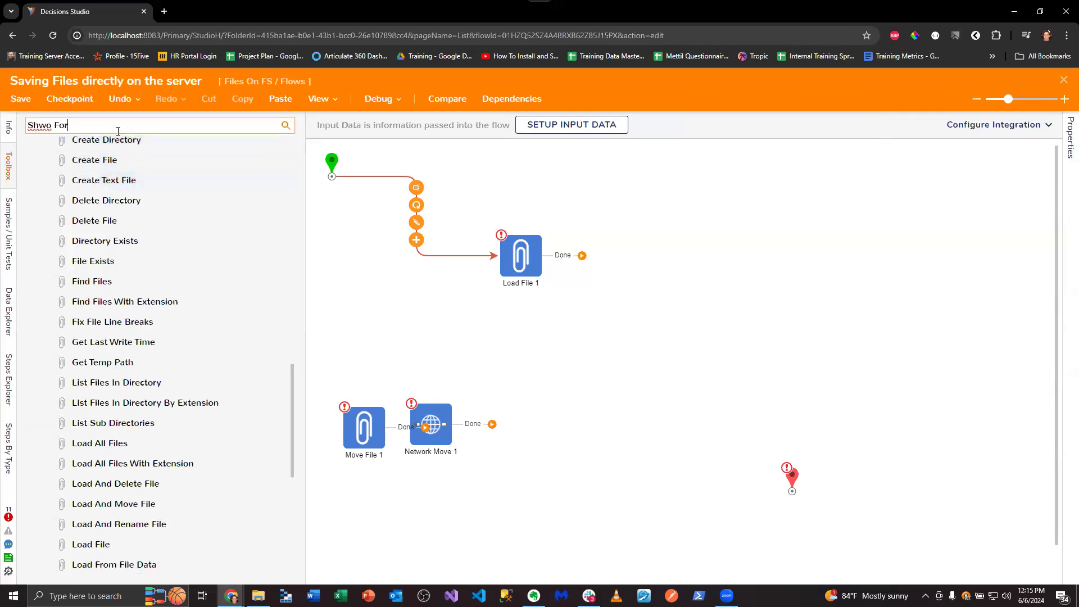
pyautogui.write('Show Form')
pyautogui.moveTo(69, 146); pyautogui.dragTo(744, 283)
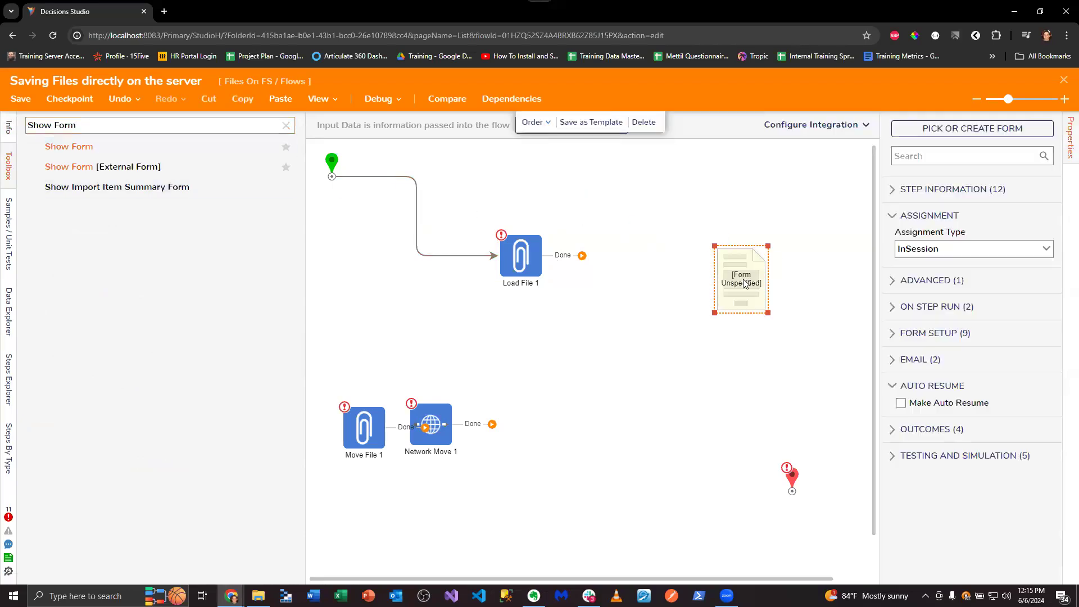
# Create a new standard Form for the Show Form step, named "Display stuff to" followed by the recipient's first name.
pyautogui.click(972, 128)
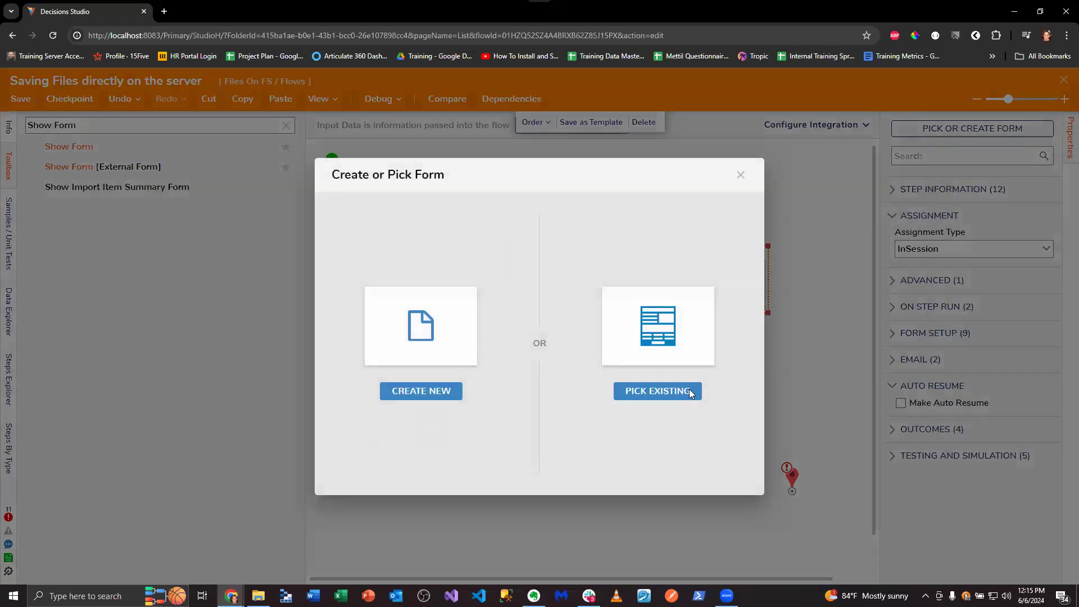
pyautogui.click(688, 390)
pyautogui.click(294, 386)
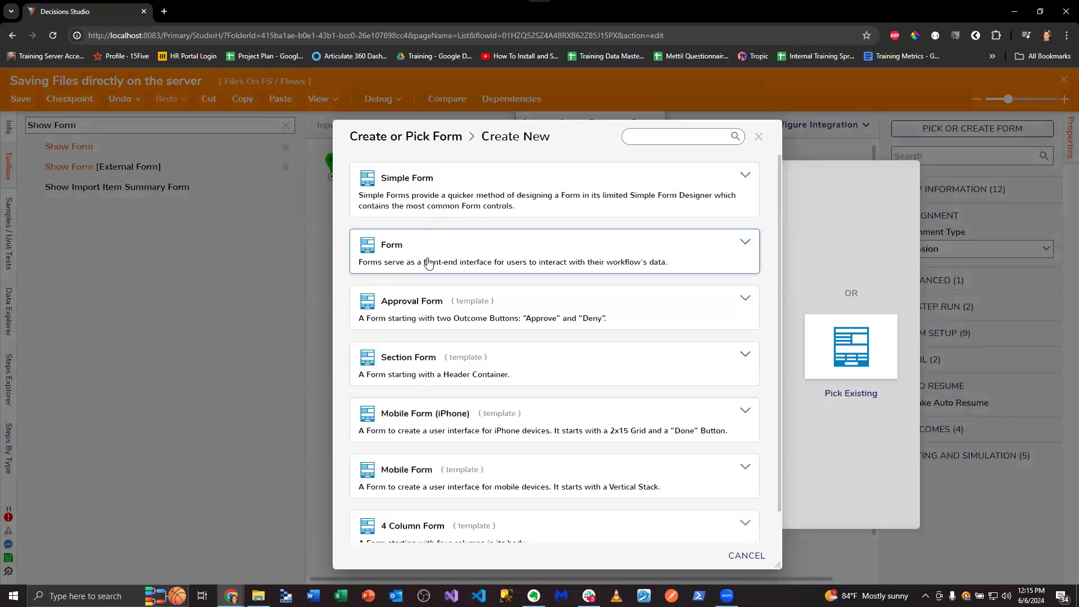
pyautogui.click(375, 261)
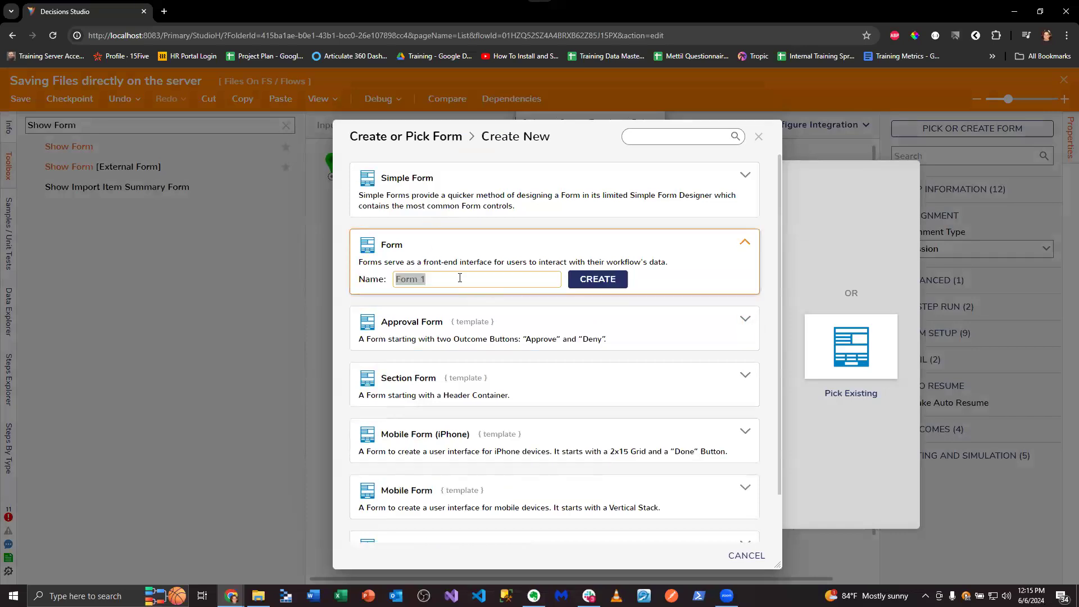
pyautogui.write('Dispplay')
pyautogui.press('BackSpace')
pyautogui.write('lay')
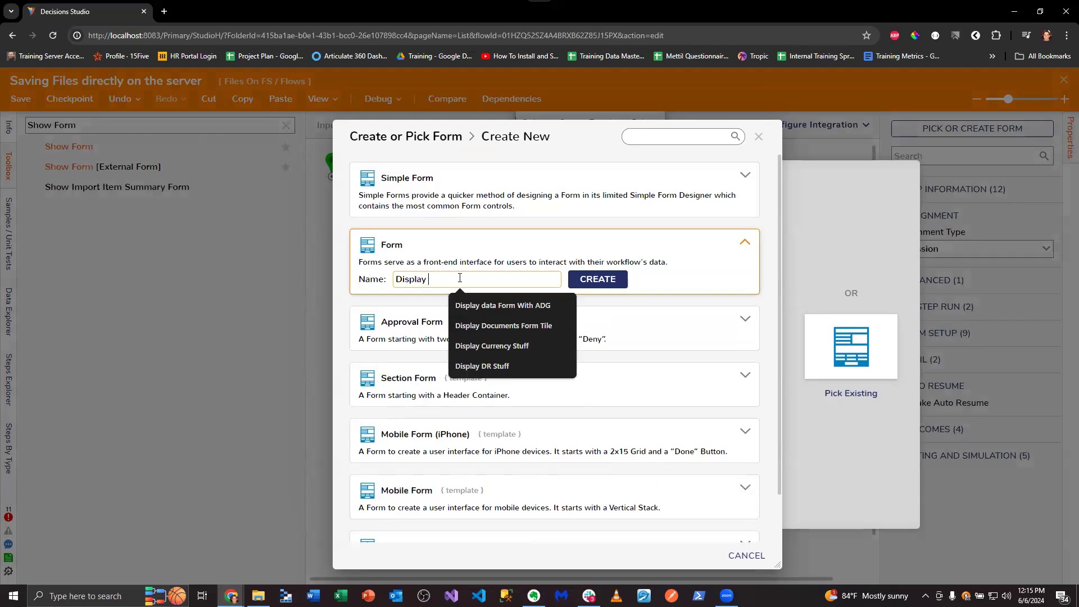
pyautogui.write(' stuff to james')
pyautogui.press('Return')
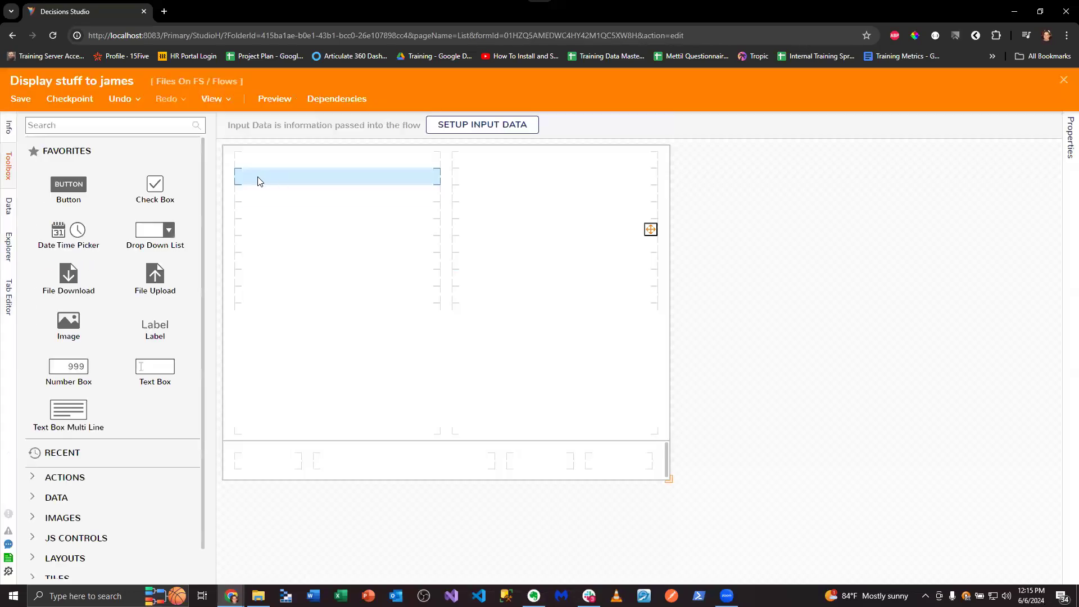
# Add a Document Viewer across the lower part of the form with input type FileData and data name FileStuff.
pyautogui.click(120, 129)
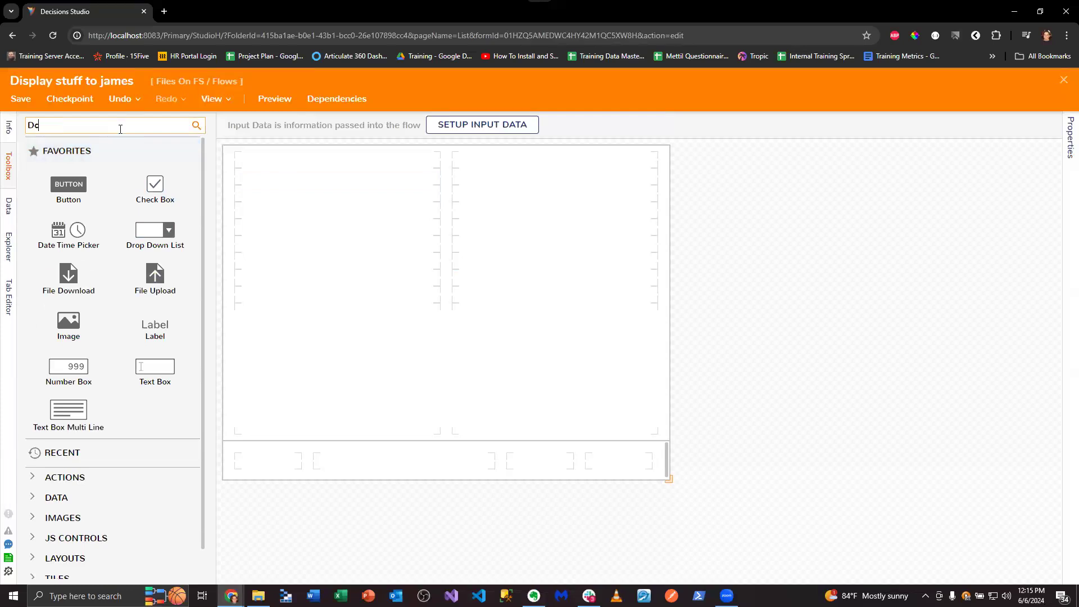
pyautogui.write('Document')
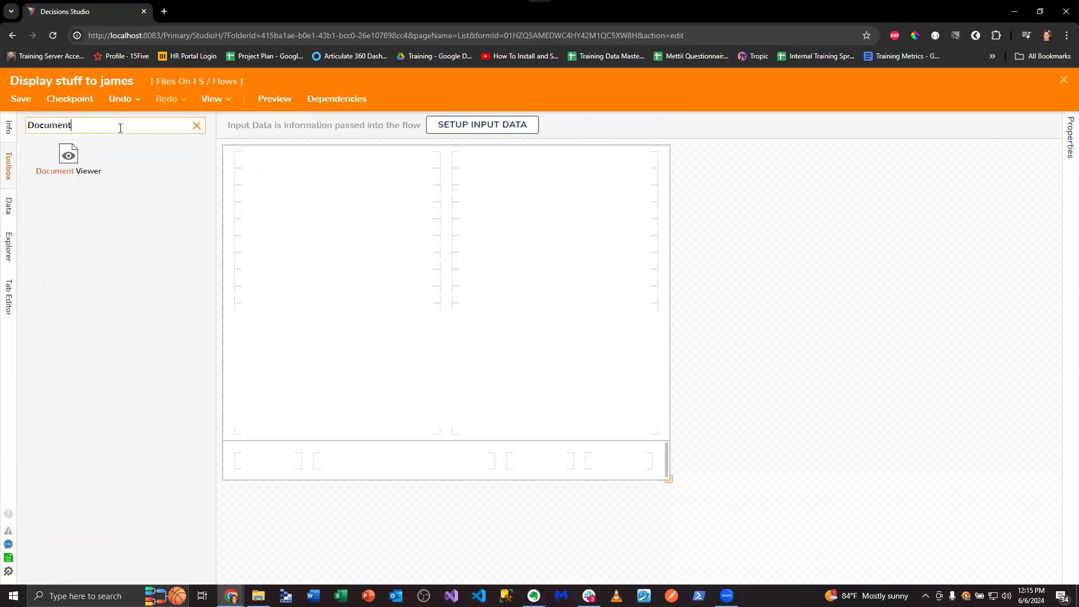
pyautogui.moveTo(116, 175); pyautogui.dragTo(660, 368)
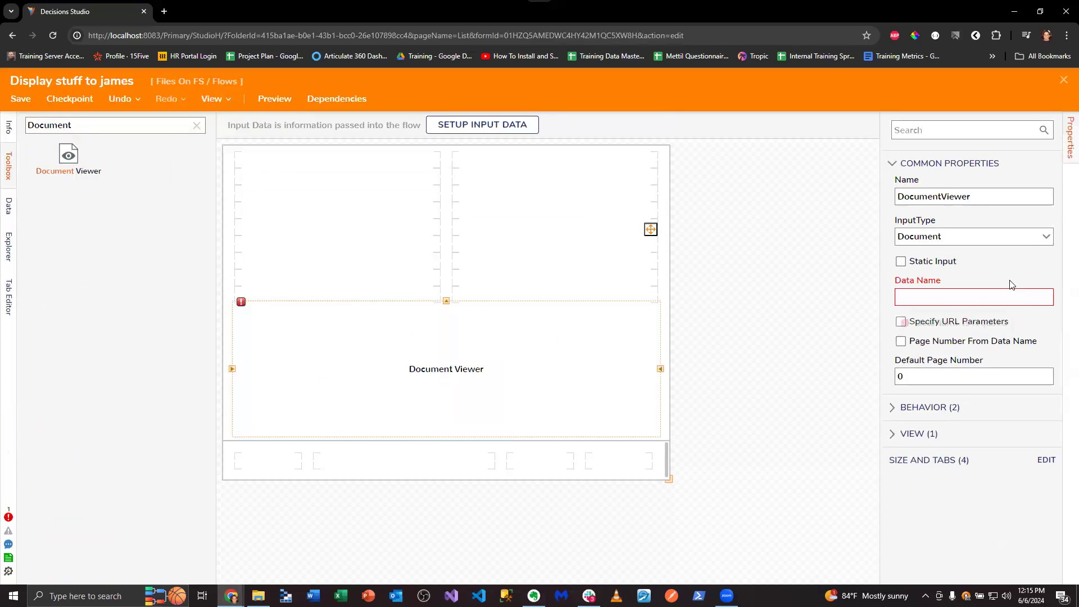
pyautogui.click(1044, 240)
pyautogui.click(917, 277)
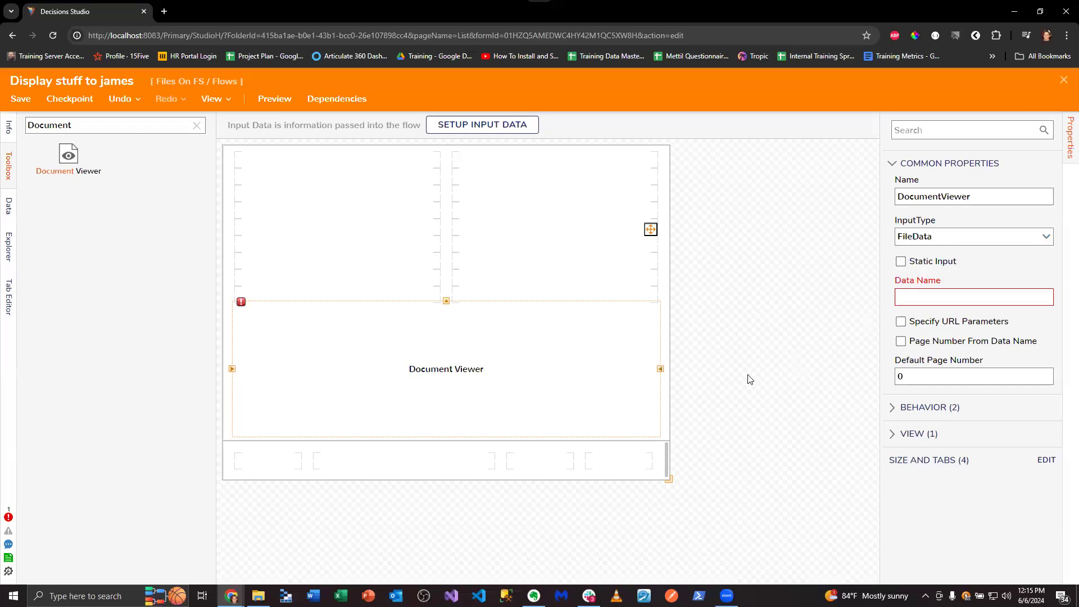
pyautogui.click(936, 297)
pyautogui.write('FileStuff')
# Add a Button to the last cell of the form's footer row, then save and close the form.
pyautogui.click(196, 125)
pyautogui.moveTo(69, 184); pyautogui.dragTo(617, 460)
pyautogui.hotkey('ctrl', 's')
pyautogui.click(684, 381)
pyautogui.click(1060, 81)
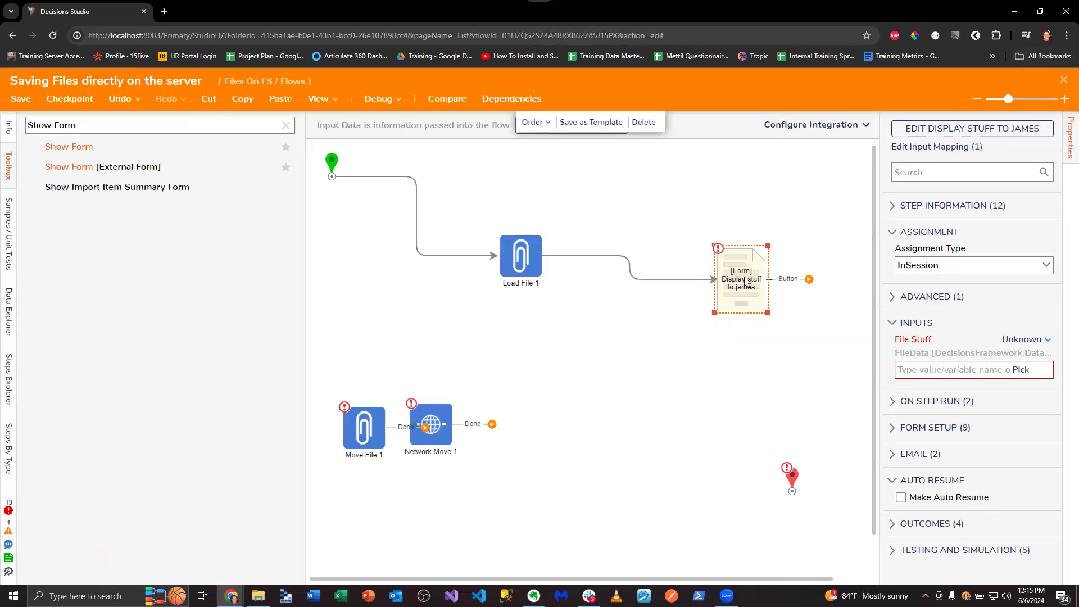
# Connect the form step's Button outcome to the end step and map its File Stuff input to LoadFile1_Output from the flow.
pyautogui.moveTo(723, 339); pyautogui.dragTo(791, 484)
pyautogui.click(1026, 352)
pyautogui.click(947, 326)
pyautogui.click(368, 257)
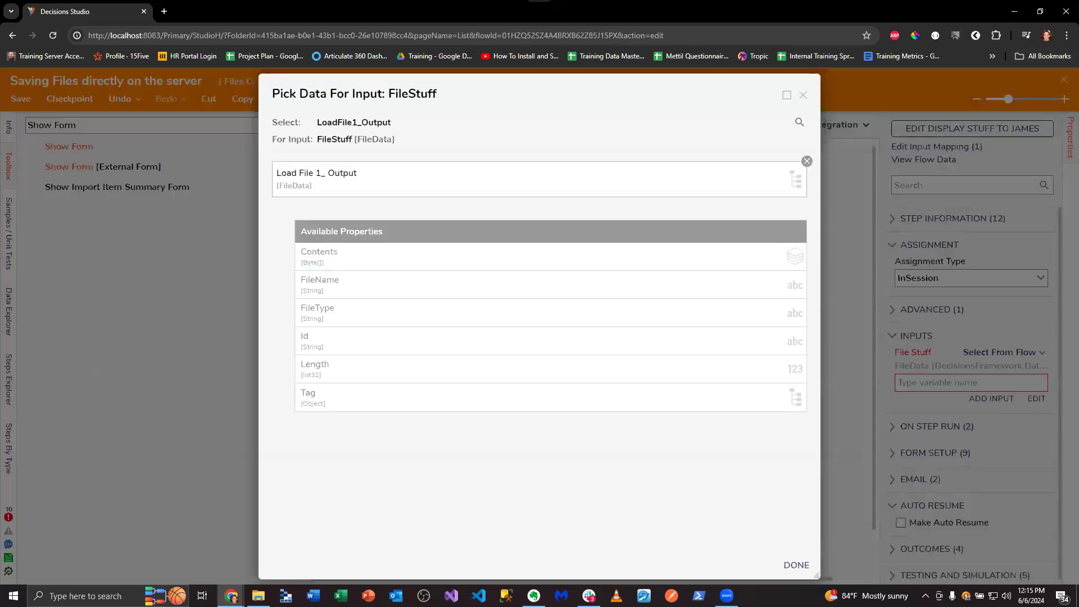
pyautogui.click(796, 566)
# Debug the flow, check the file contents in the displayed form, and close the form and the debugger.
pyautogui.click(379, 98)
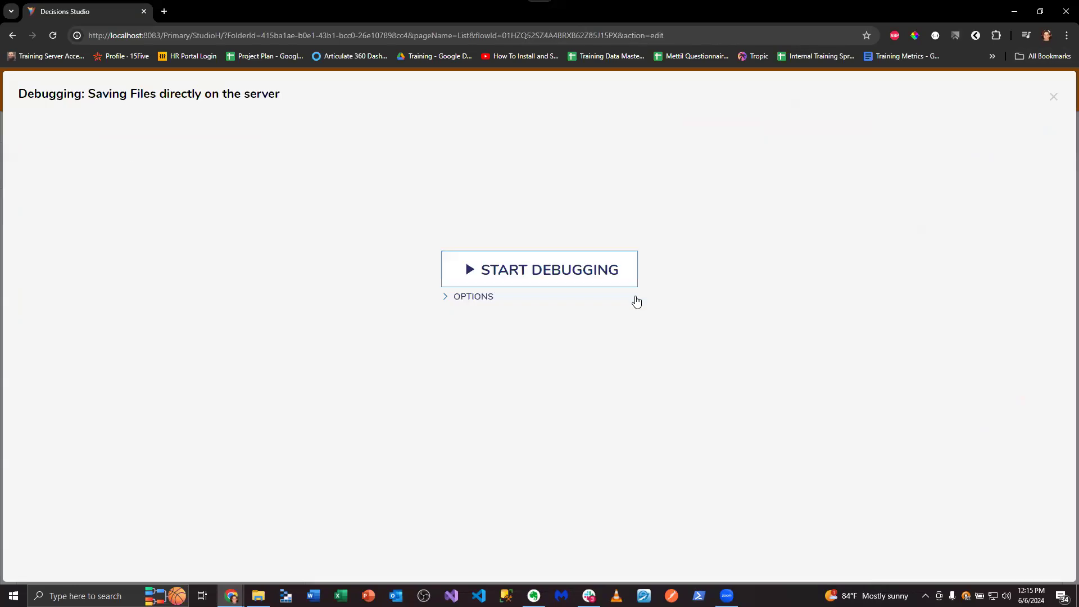
pyautogui.click(464, 259)
pyautogui.moveTo(329, 356); pyautogui.dragTo(507, 357)
pyautogui.click(746, 159)
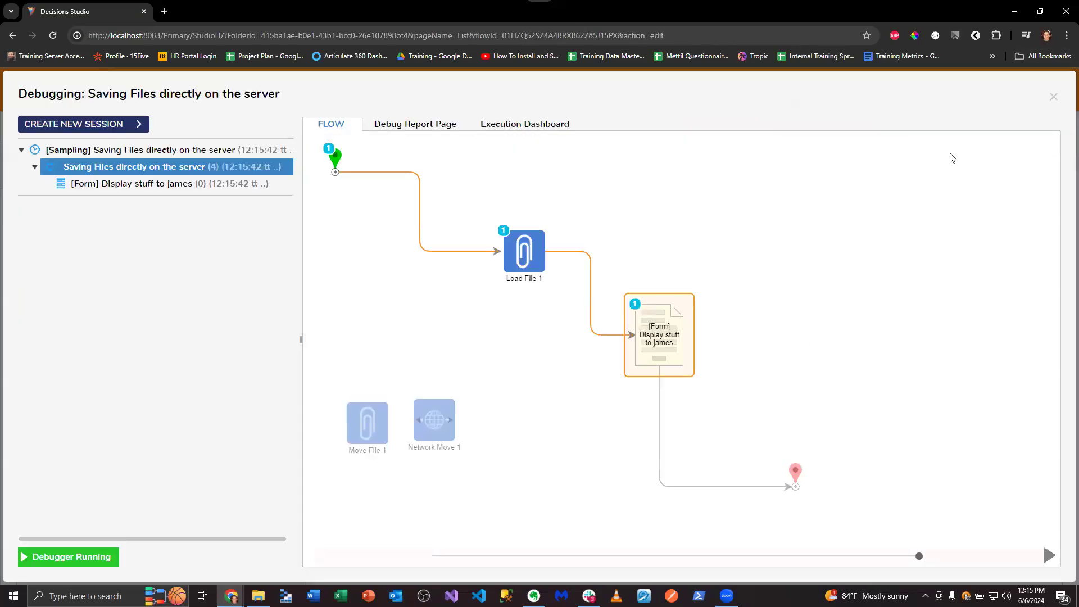
pyautogui.click(1053, 97)
# Select Load File 1 and widen its properties area to show the full File Name path.
pyautogui.click(635, 336)
pyautogui.click(516, 259)
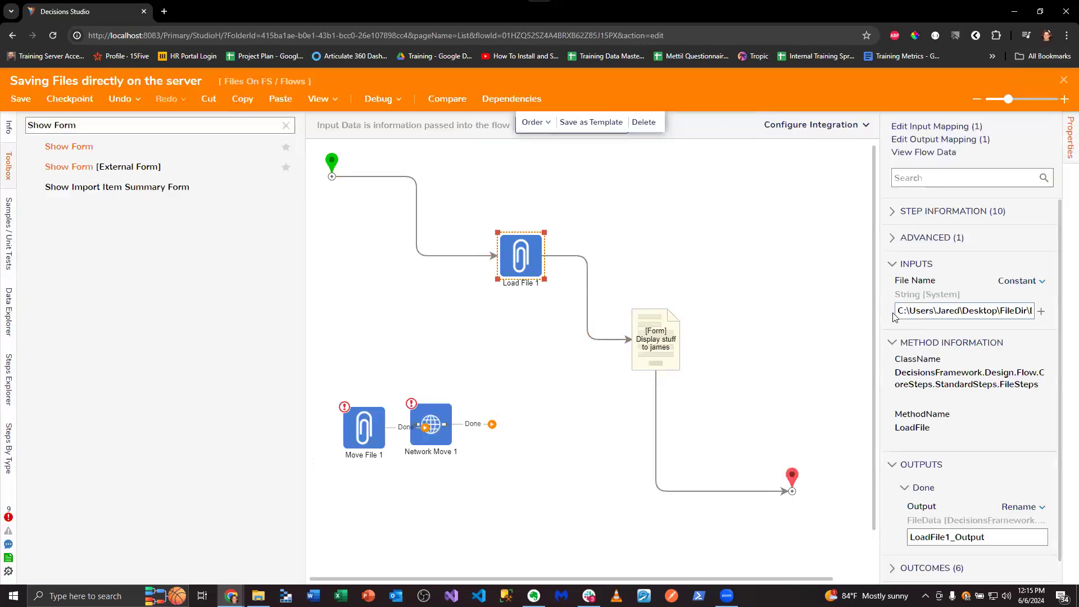
pyautogui.moveTo(879, 302); pyautogui.dragTo(805, 303)
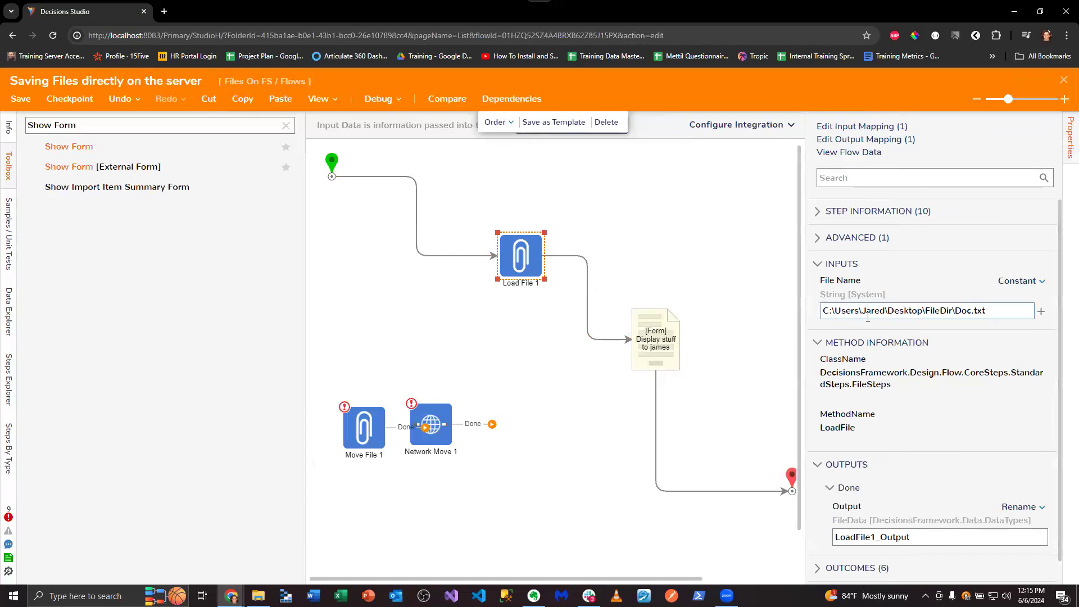
# Clear the toolbox search and expand the File Management category to find its file-searching steps.
pyautogui.click(286, 125)
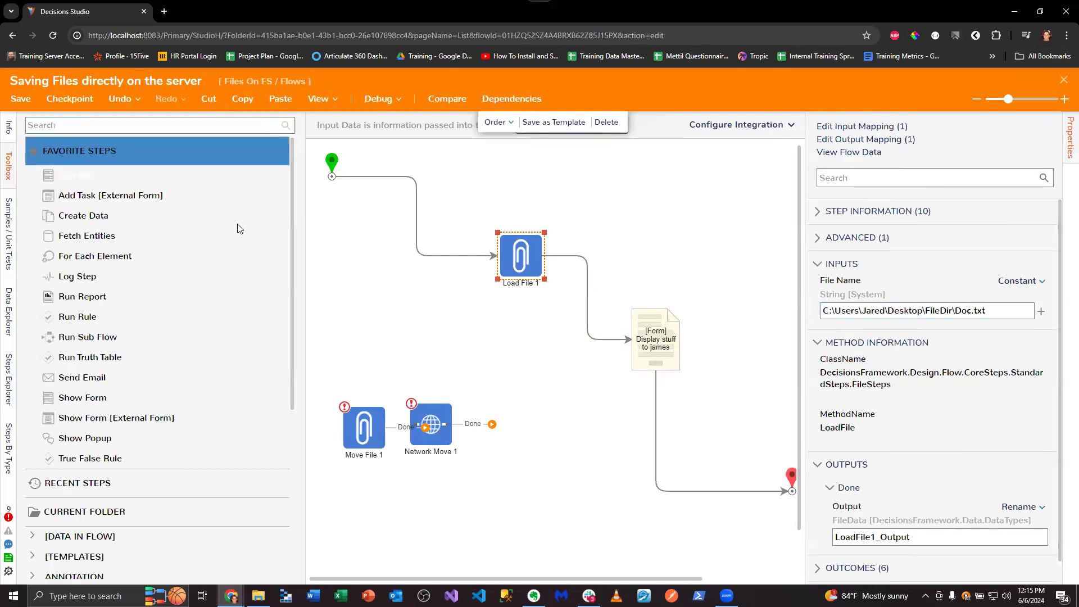
pyautogui.scroll(-1, 218, 273)
pyautogui.scroll(-4, 219, 275)
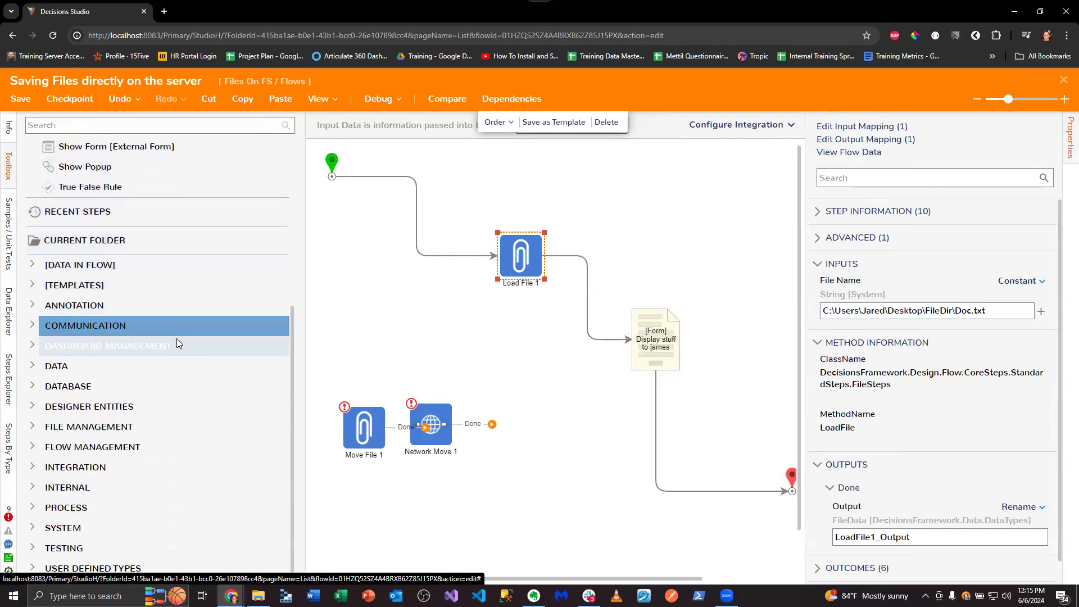
pyautogui.click(31, 427)
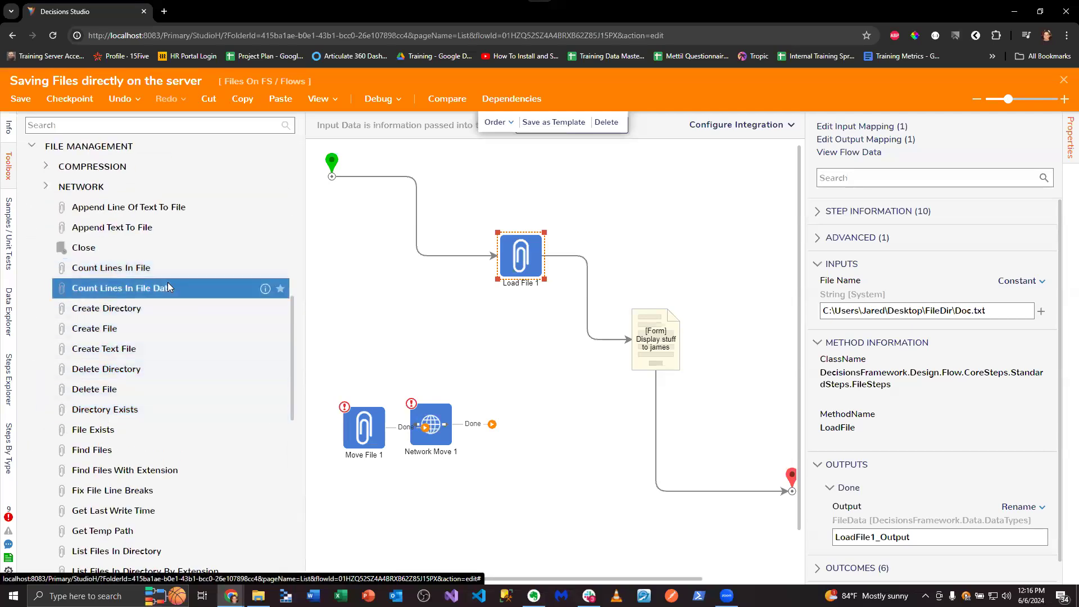
pyautogui.scroll(-1, 176, 317)
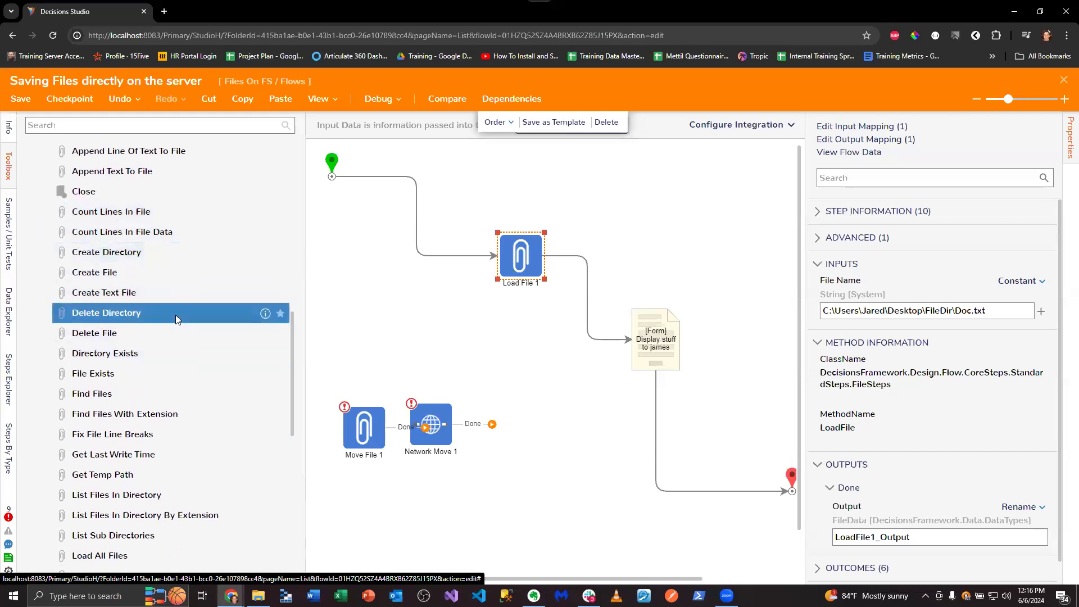
pyautogui.scroll(-1, 175, 314)
pyautogui.moveTo(150, 336); pyautogui.dragTo(409, 321)
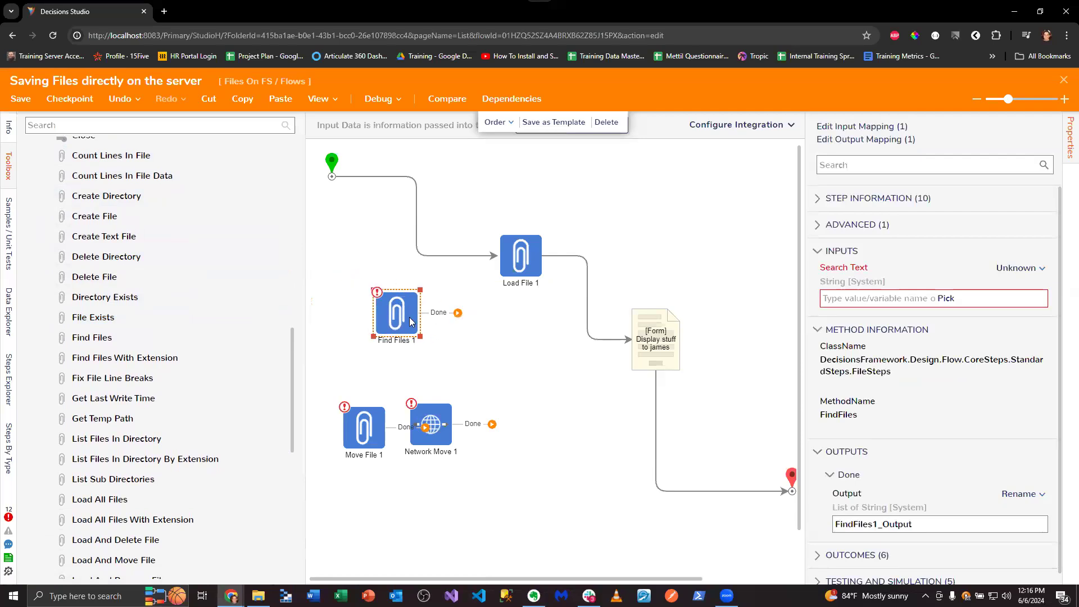
pyautogui.rightClick(409, 317)
pyautogui.click(480, 325)
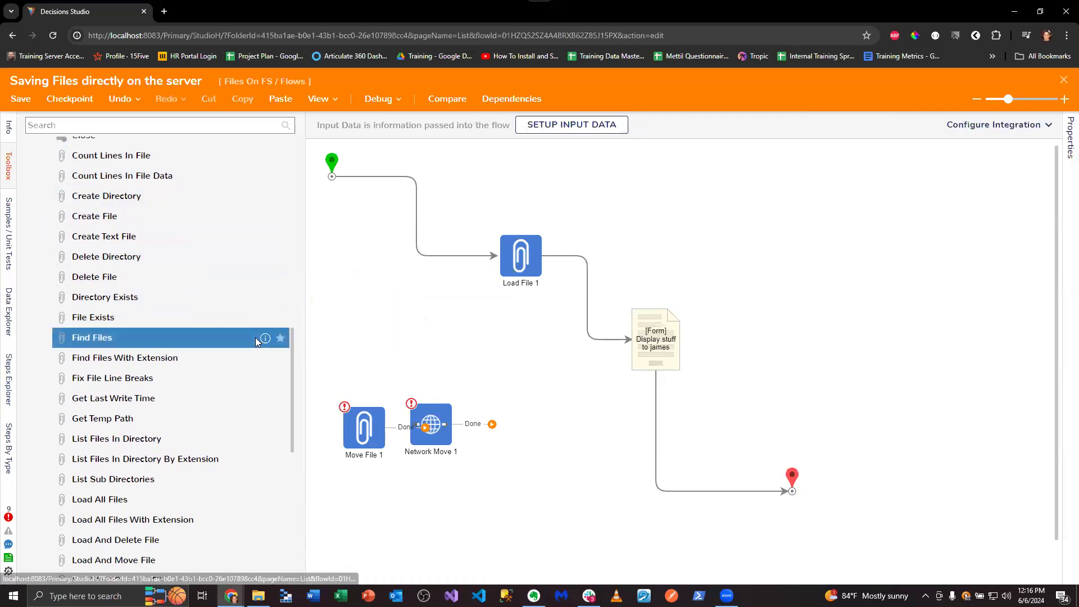
# Add a List Files In Directory step below the start step and reposition Load File 1 and the form step slightly.
pyautogui.scroll(-2, 163, 365)
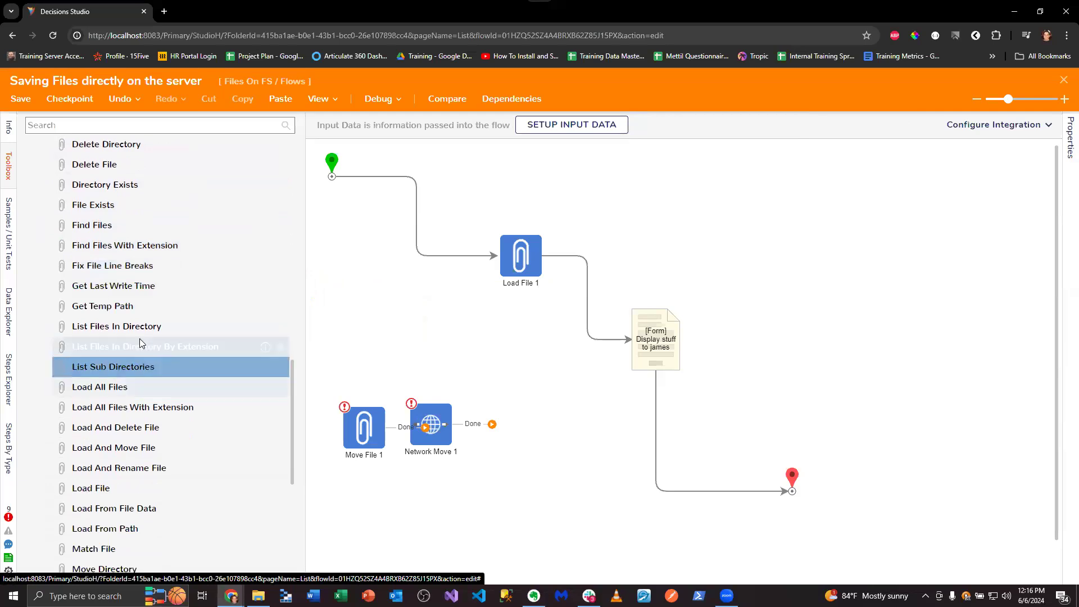
pyautogui.moveTo(137, 325); pyautogui.dragTo(384, 331)
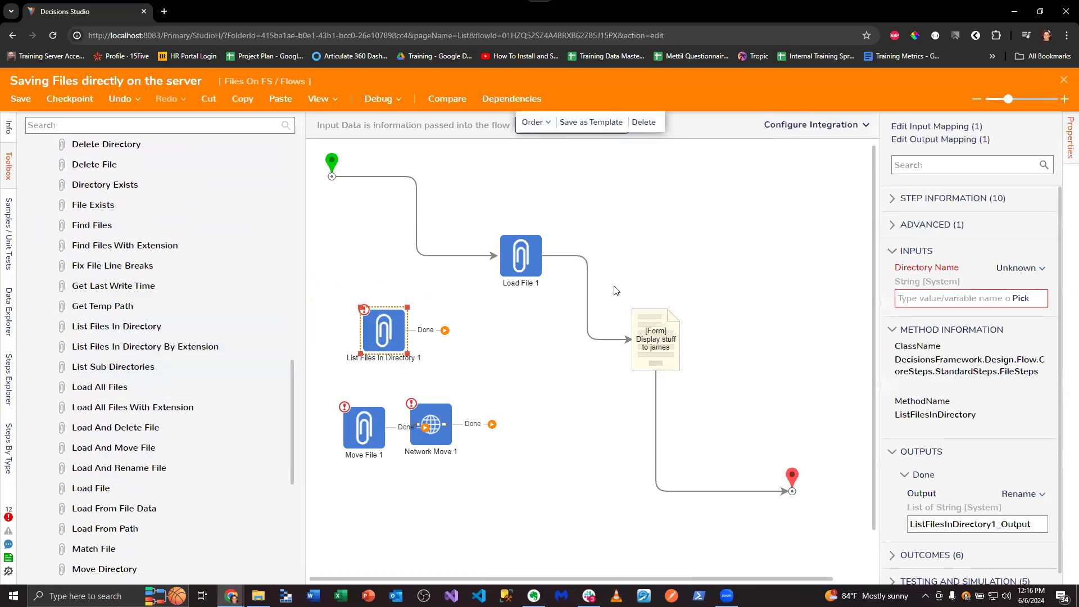
pyautogui.moveTo(533, 260); pyautogui.dragTo(545, 261)
pyautogui.moveTo(656, 349); pyautogui.dragTo(671, 343)
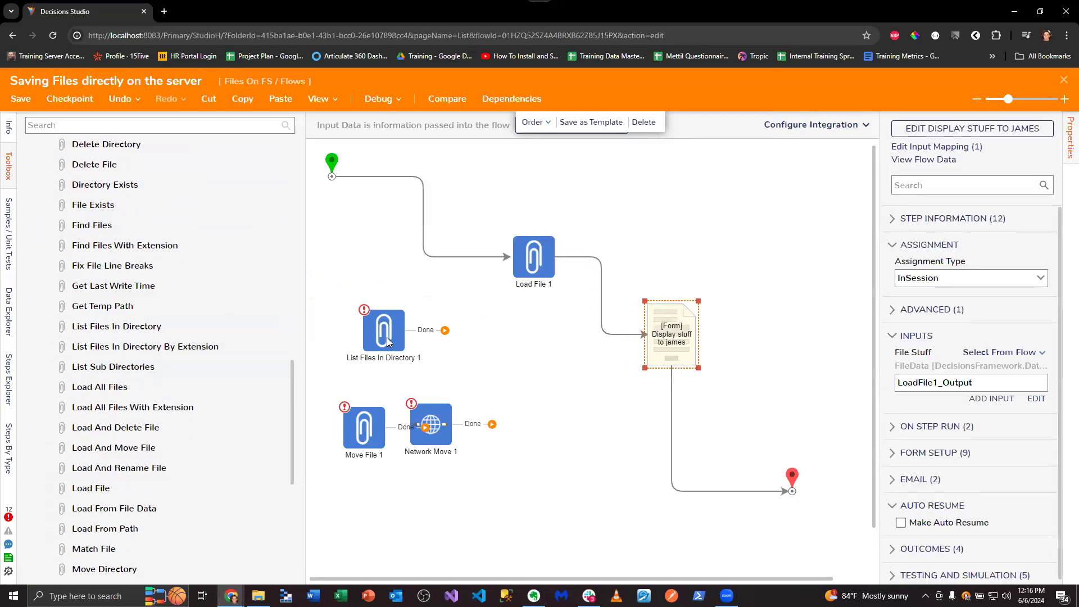
pyautogui.moveTo(384, 332); pyautogui.dragTo(382, 290)
# Delete Move File 1 and Network Move 1, and reroute the start step's connection to List Files In Directory 1.
pyautogui.moveTo(331, 379); pyautogui.dragTo(474, 475)
pyautogui.press('Delete')
pyautogui.moveTo(337, 176)
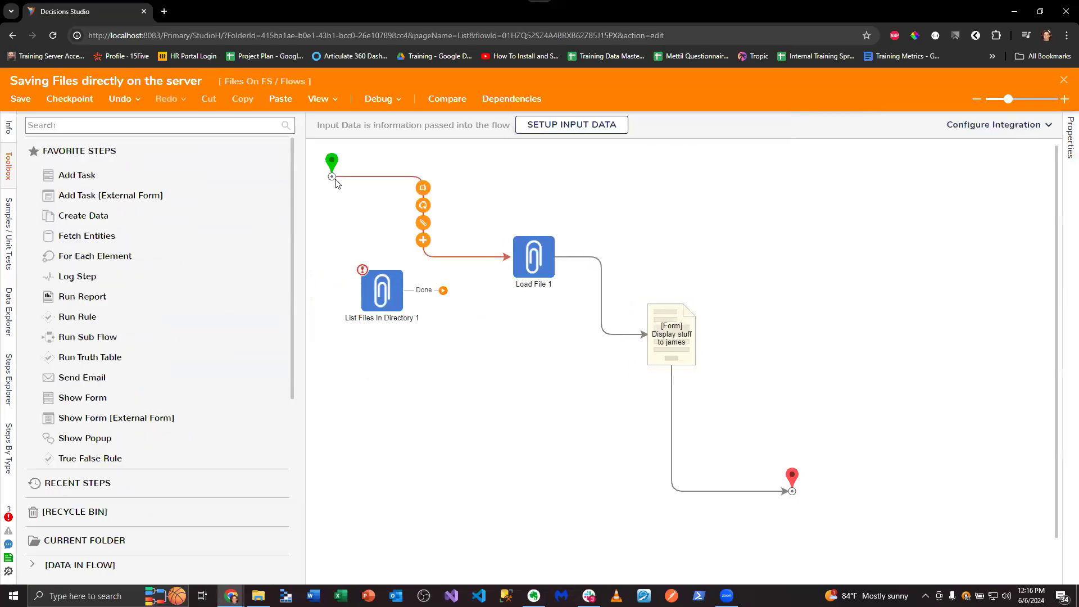
pyautogui.moveTo(422, 188); pyautogui.dragTo(386, 293)
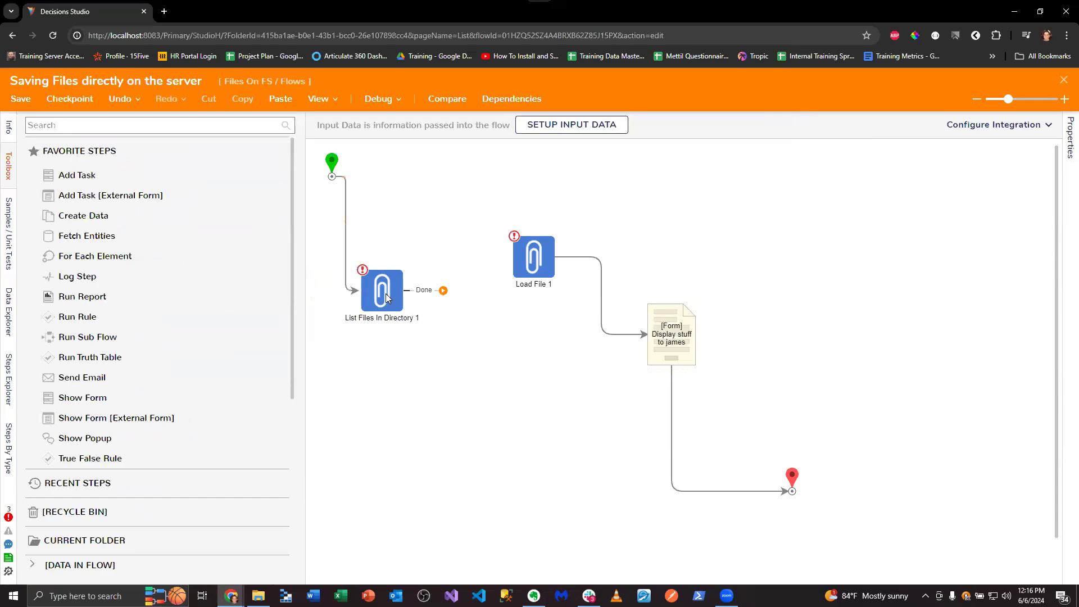
pyautogui.click(385, 293)
pyautogui.click(658, 321)
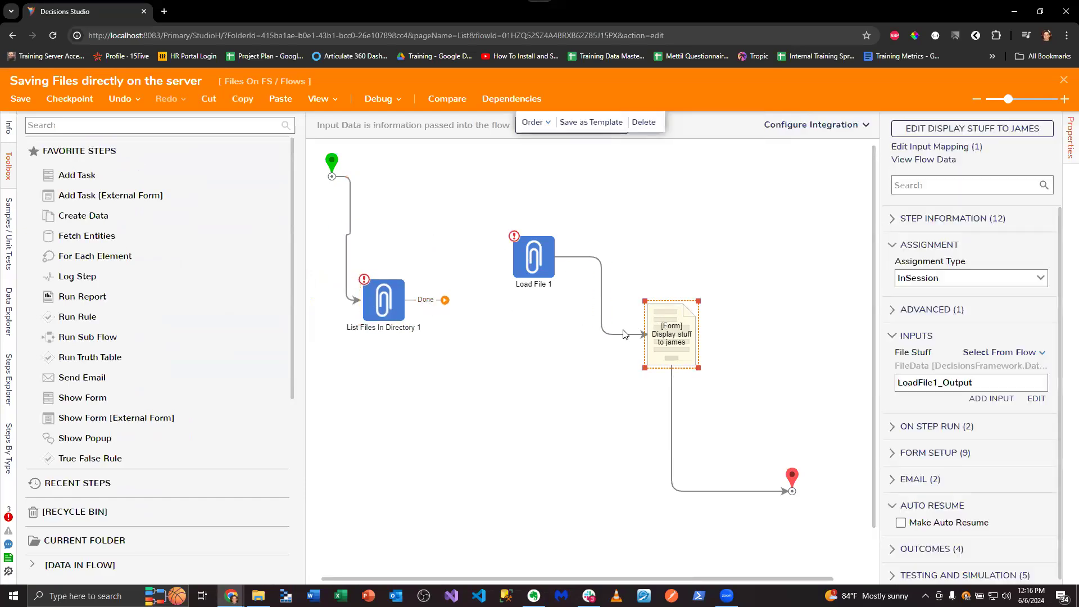
# Copy the FileDir folder path from Load File 1's File Name into List Files In Directory 1's Directory Name as a constant.
pyautogui.click(401, 318)
pyautogui.scroll(-1, 960, 462)
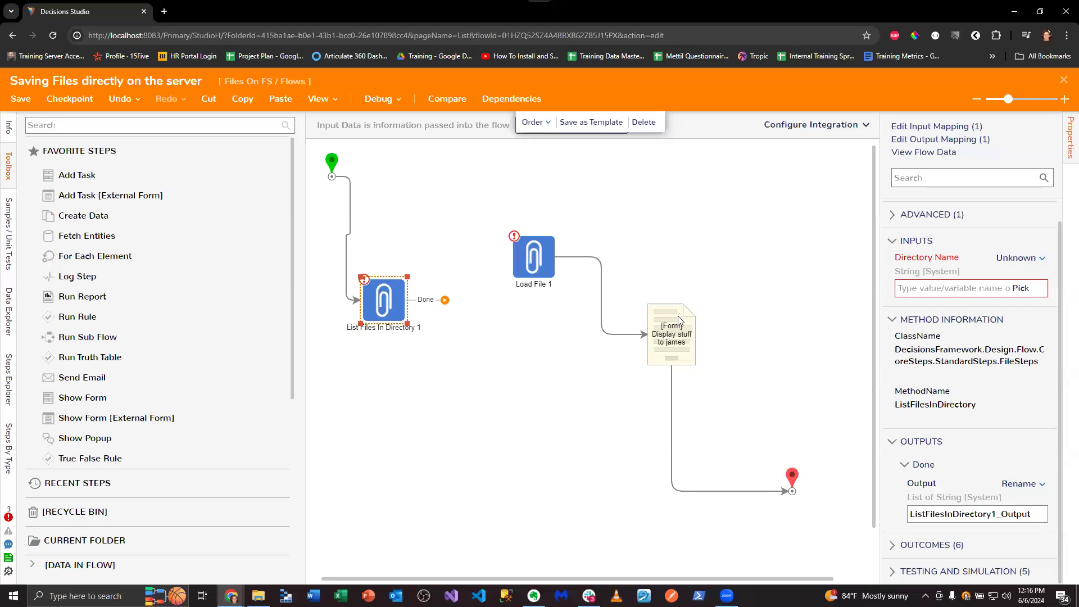
pyautogui.click(539, 263)
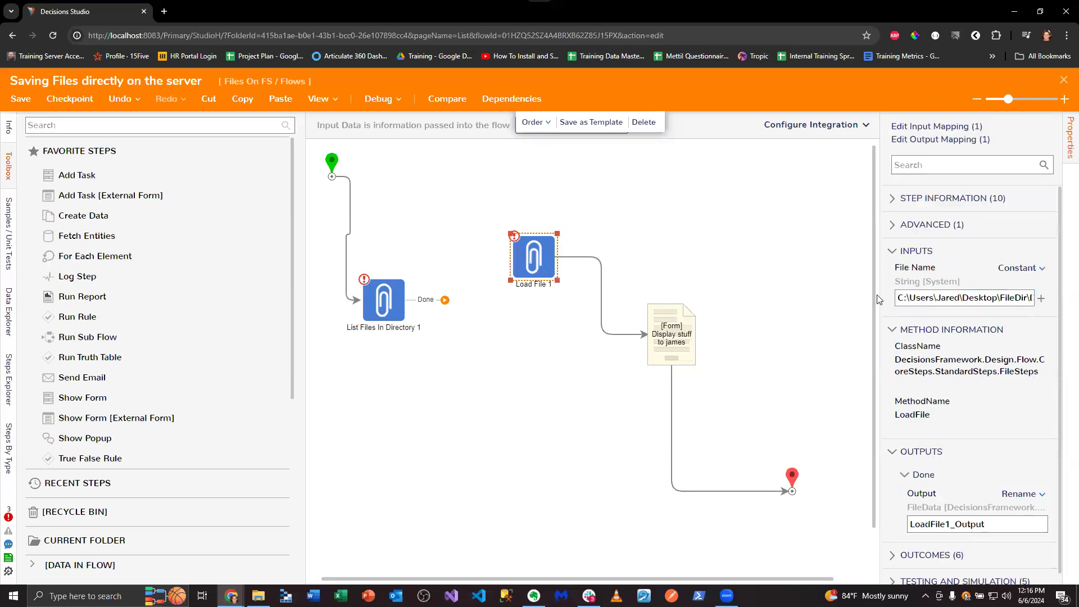
pyautogui.moveTo(804, 300); pyautogui.dragTo(786, 300)
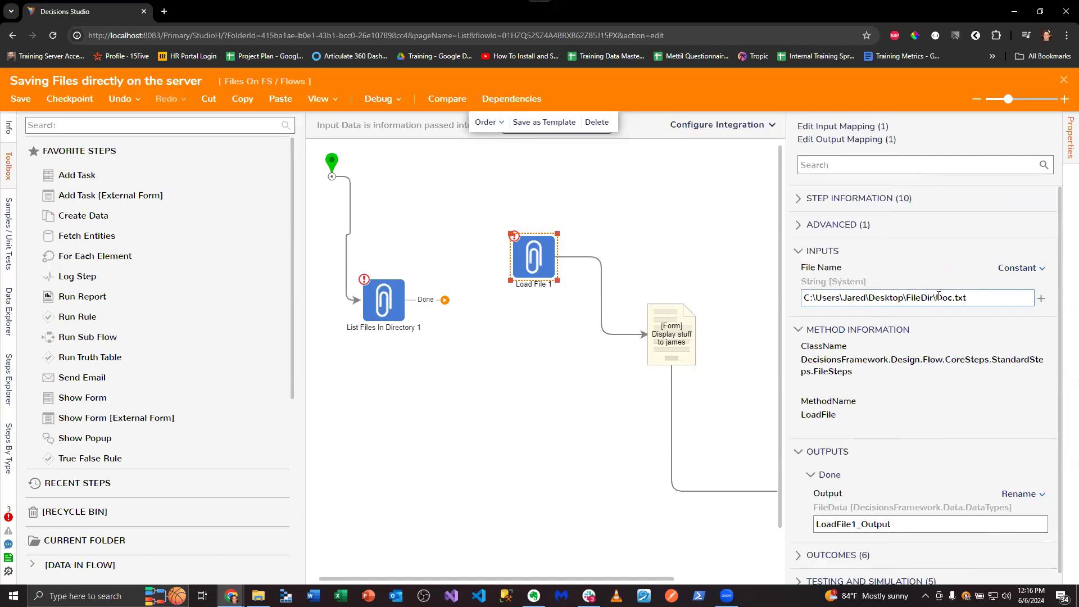
pyautogui.moveTo(938, 296); pyautogui.dragTo(717, 304)
pyautogui.hotkey('ctrl', 'c')
pyautogui.click(390, 299)
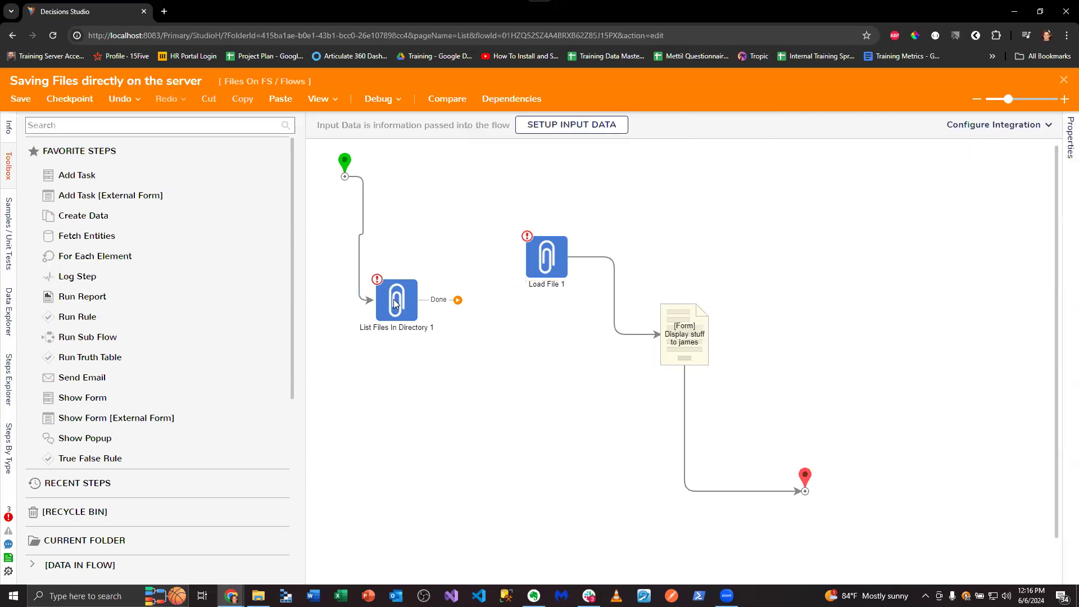
pyautogui.click(1011, 281)
pyautogui.click(922, 253)
pyautogui.hotkey('ctrl', 'v')
# Connect the Done outcome of List Files In Directory 1 to the end step.
pyautogui.moveTo(458, 300); pyautogui.dragTo(808, 490)
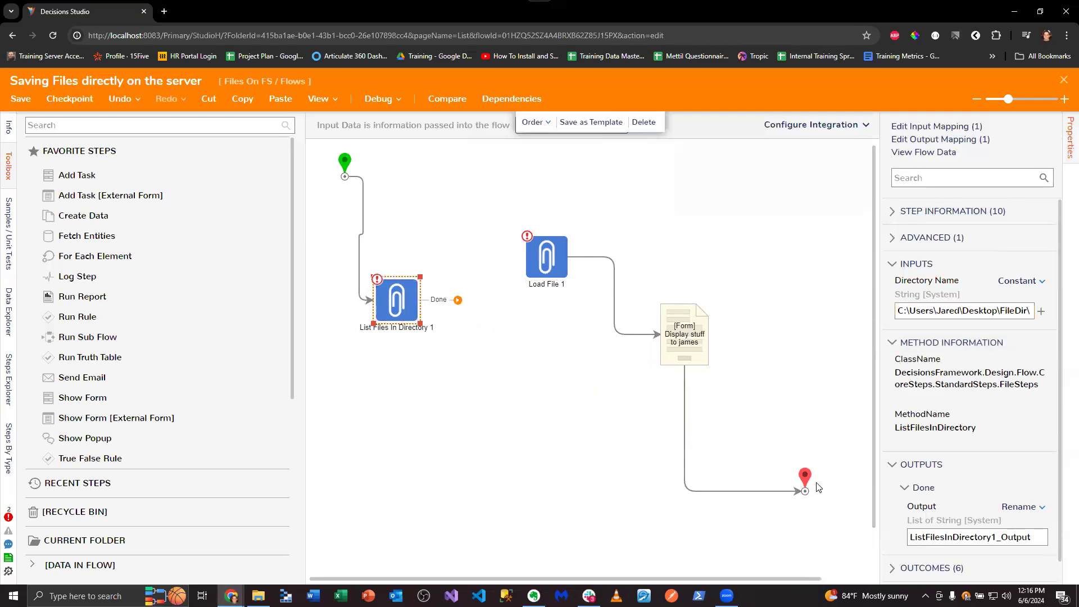
pyautogui.click(675, 135)
pyautogui.moveTo(458, 300); pyautogui.dragTo(804, 490)
# Debug the flow, view the output data of List Files In Directory 1, and close the debugger.
pyautogui.click(384, 101)
pyautogui.click(539, 268)
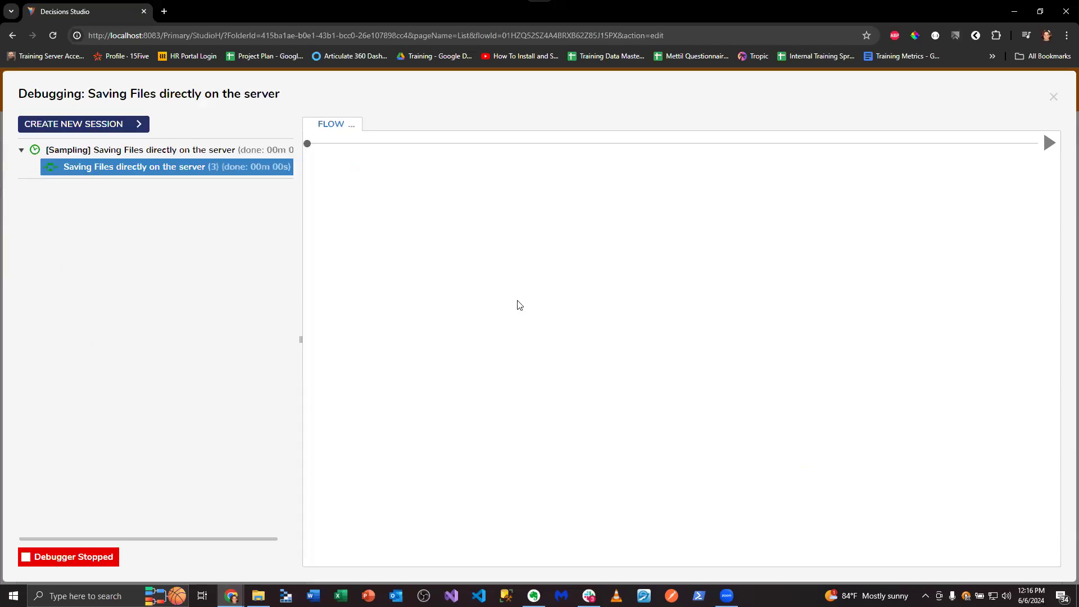
pyautogui.moveTo(387, 303)
pyautogui.click(471, 321)
pyautogui.click(579, 337)
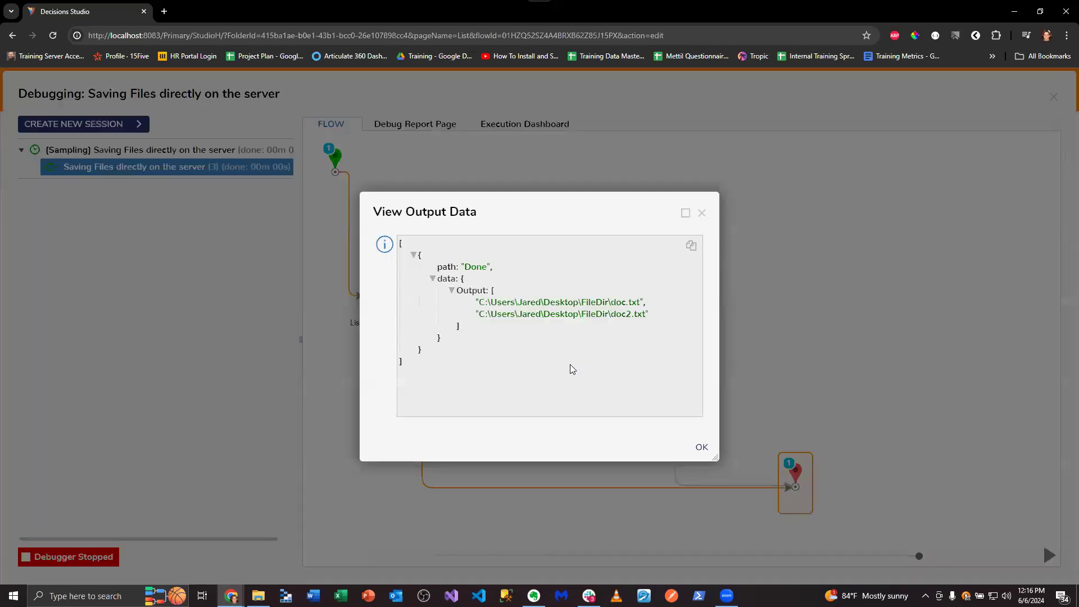
pyautogui.moveTo(478, 301); pyautogui.dragTo(649, 316)
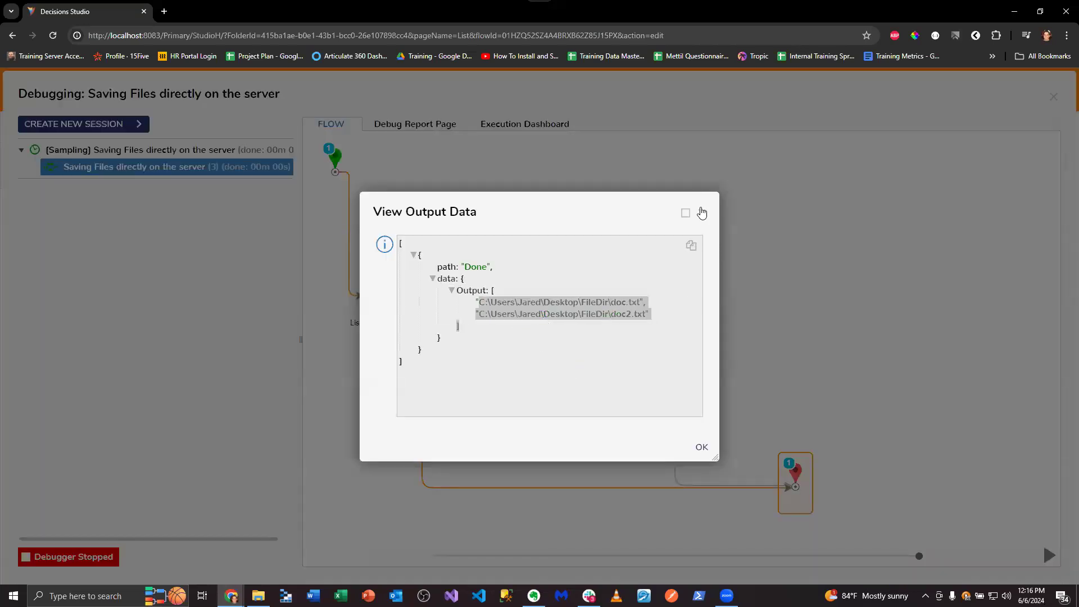
pyautogui.click(701, 212)
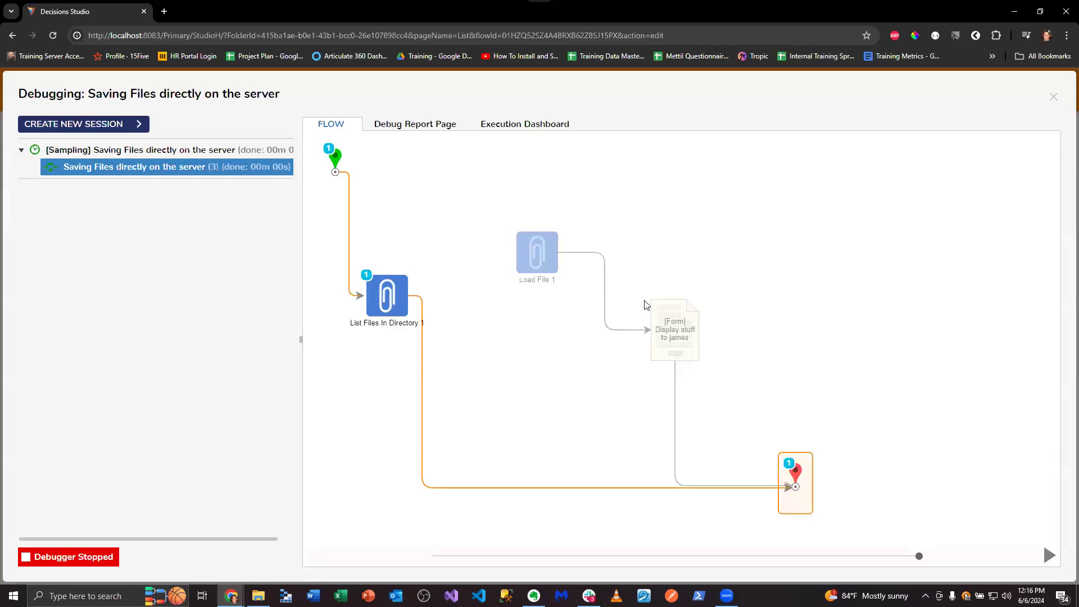
pyautogui.click(1053, 97)
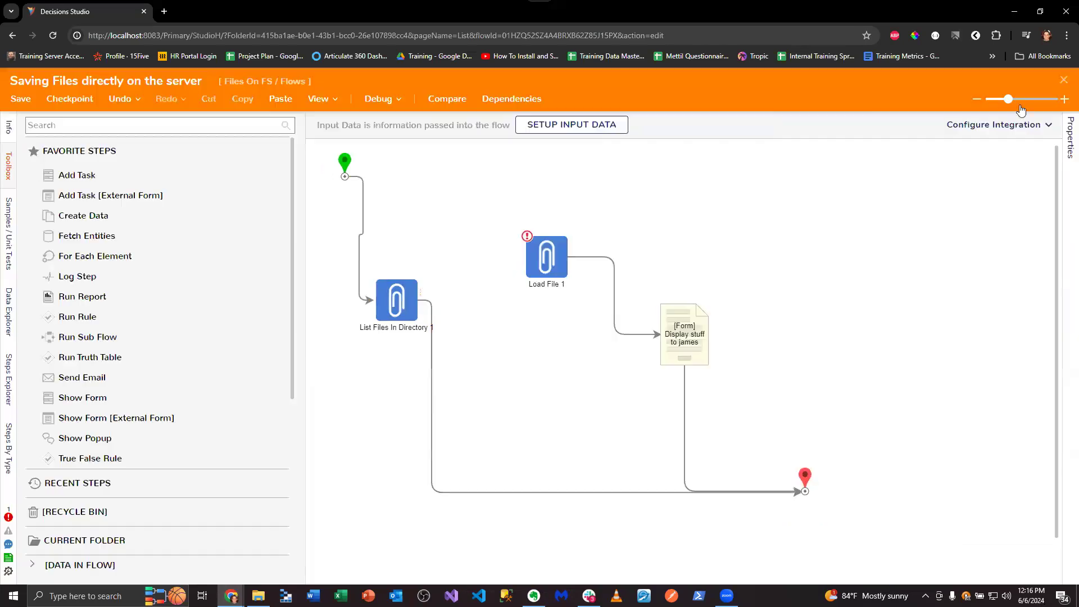
# Expand the File Management steps in the toolbox again and move Load File 1 closer to List Files In Directory 1.
pyautogui.scroll(-5, 184, 353)
pyautogui.scroll(-1, 185, 353)
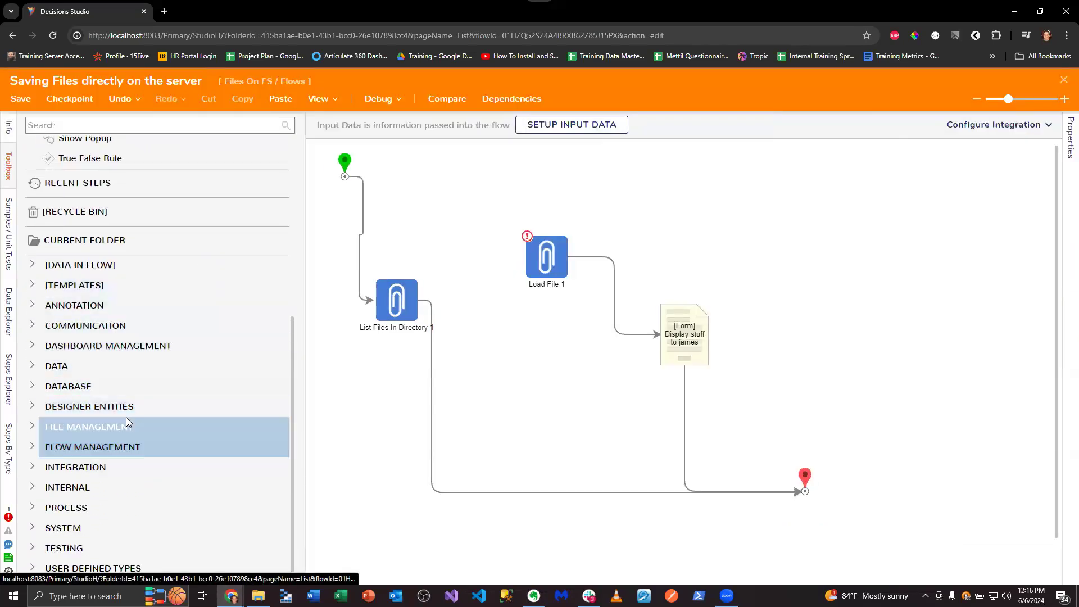
pyautogui.click(32, 427)
pyautogui.moveTo(546, 273); pyautogui.dragTo(479, 259)
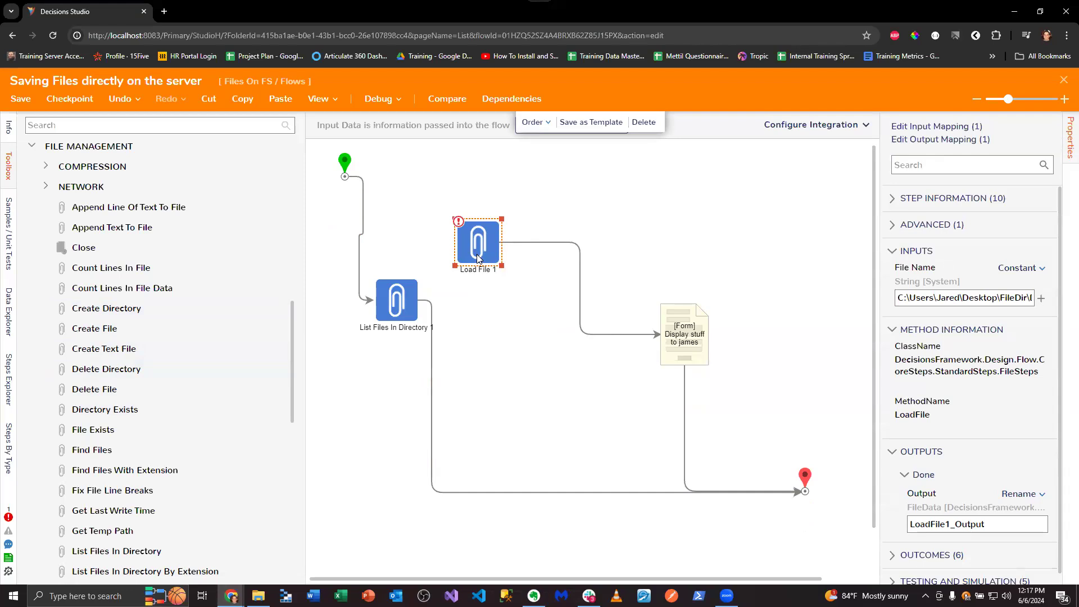
# Debug the flow again, examine the first file path in List Files In Directory 1's output, and close the debugger.
pyautogui.click(407, 318)
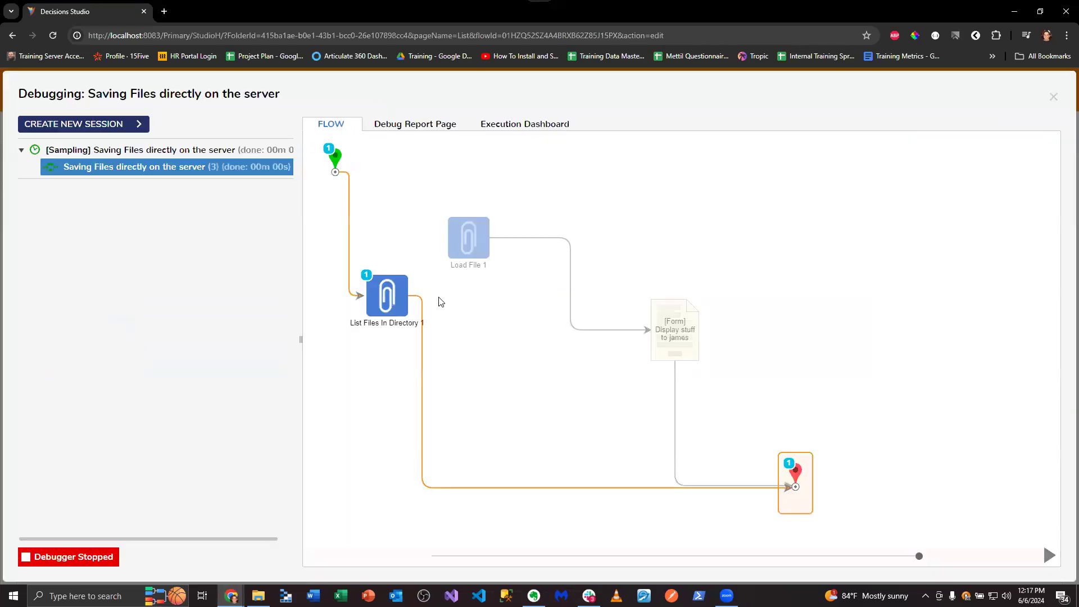
pyautogui.moveTo(438, 298)
pyautogui.click(525, 284)
pyautogui.click(587, 337)
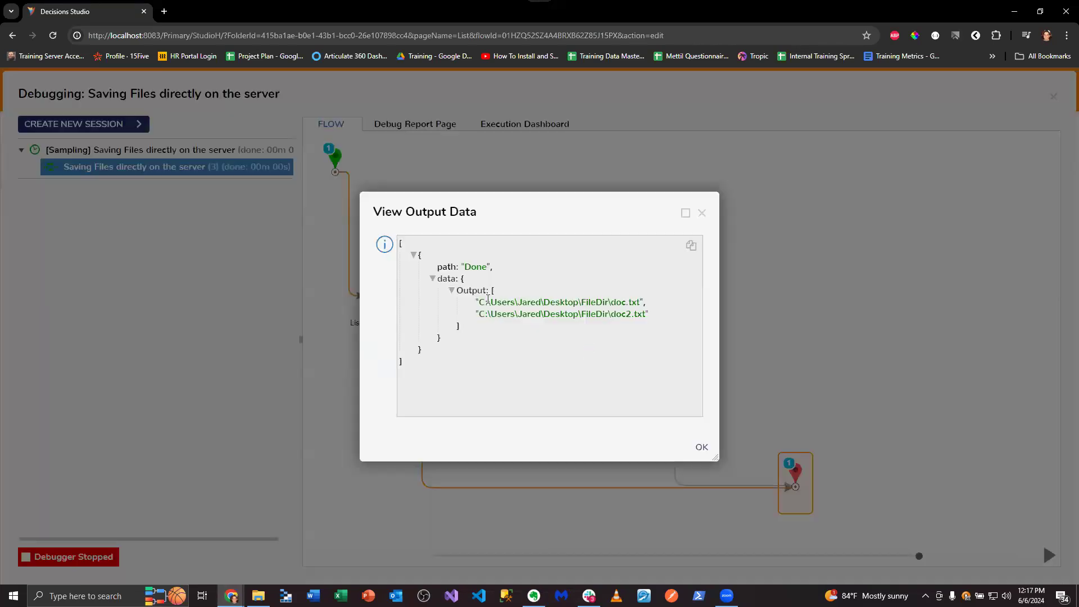
pyautogui.moveTo(478, 301); pyautogui.dragTo(639, 300)
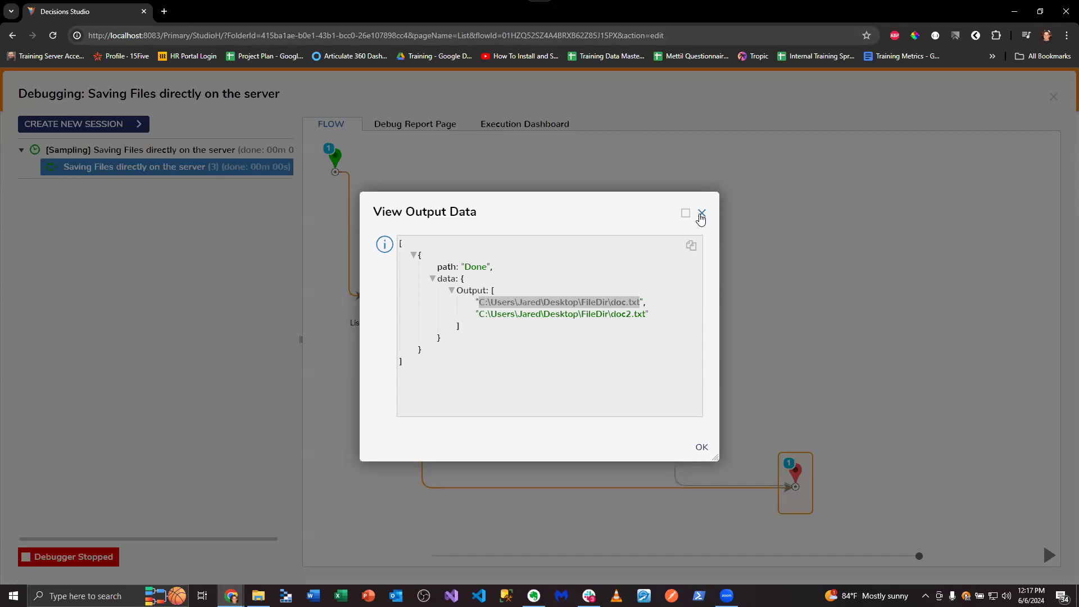
pyautogui.click(701, 213)
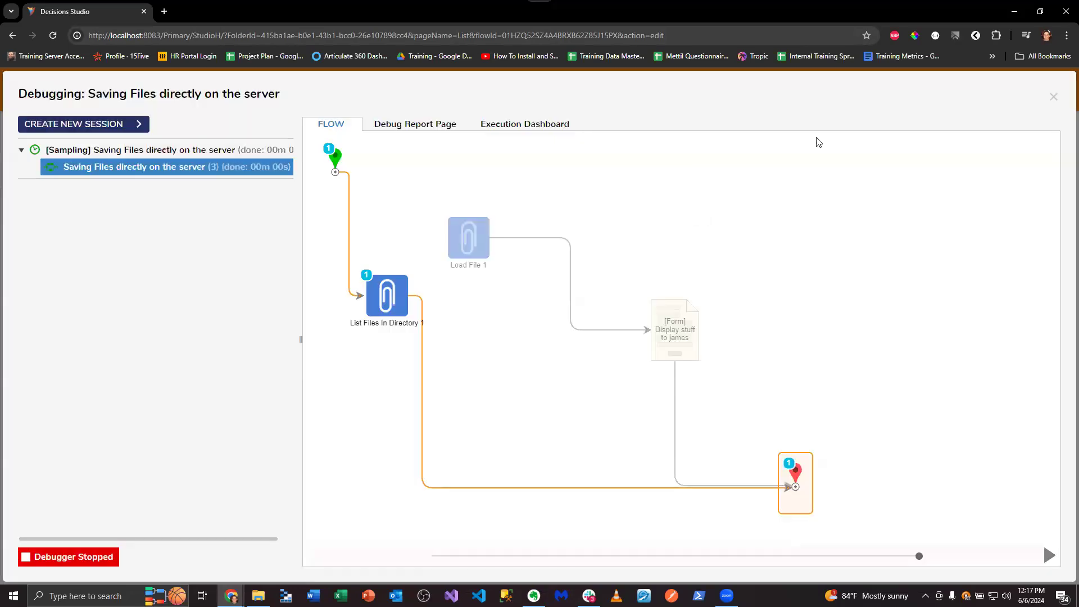
pyautogui.click(1053, 96)
# Look through the File Management steps in the toolbox for loading, moving, reading and renaming files.
pyautogui.scroll(-2, 149, 381)
pyautogui.scroll(-1, 184, 410)
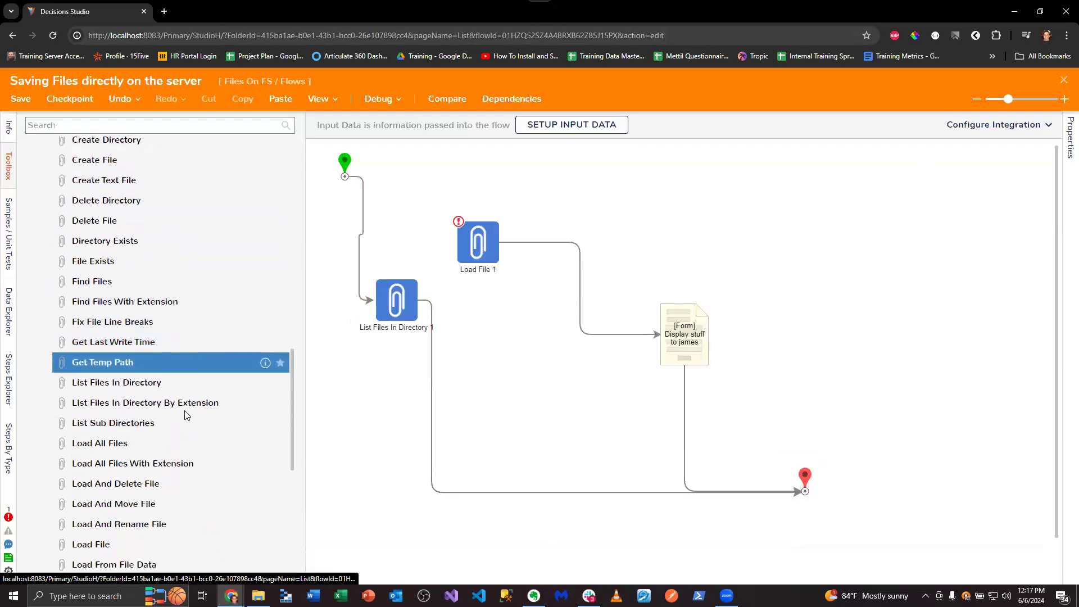
pyautogui.scroll(-4, 187, 414)
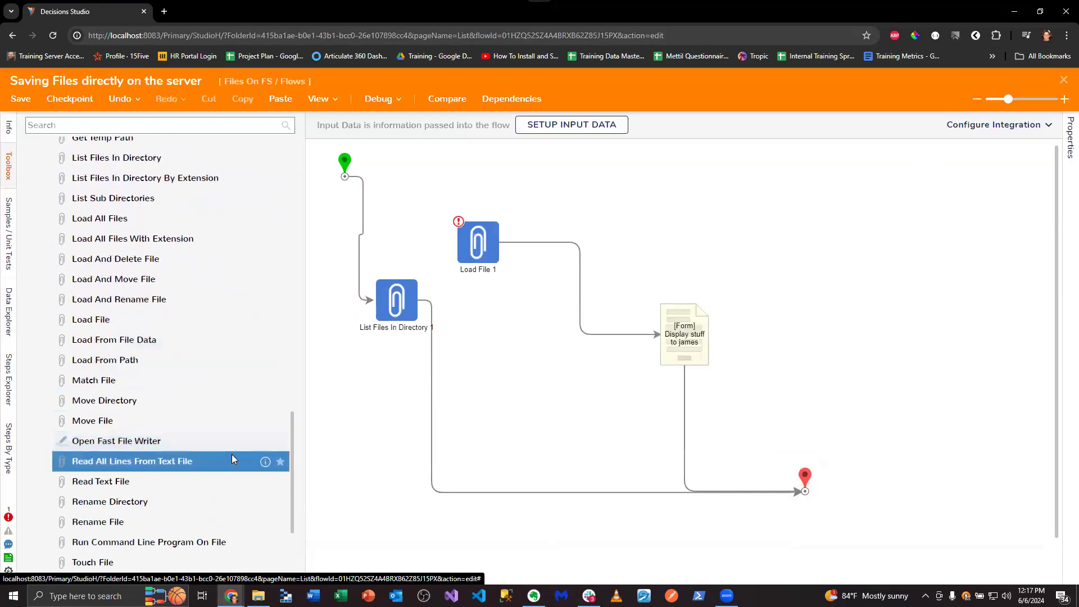
pyautogui.scroll(-3, 211, 407)
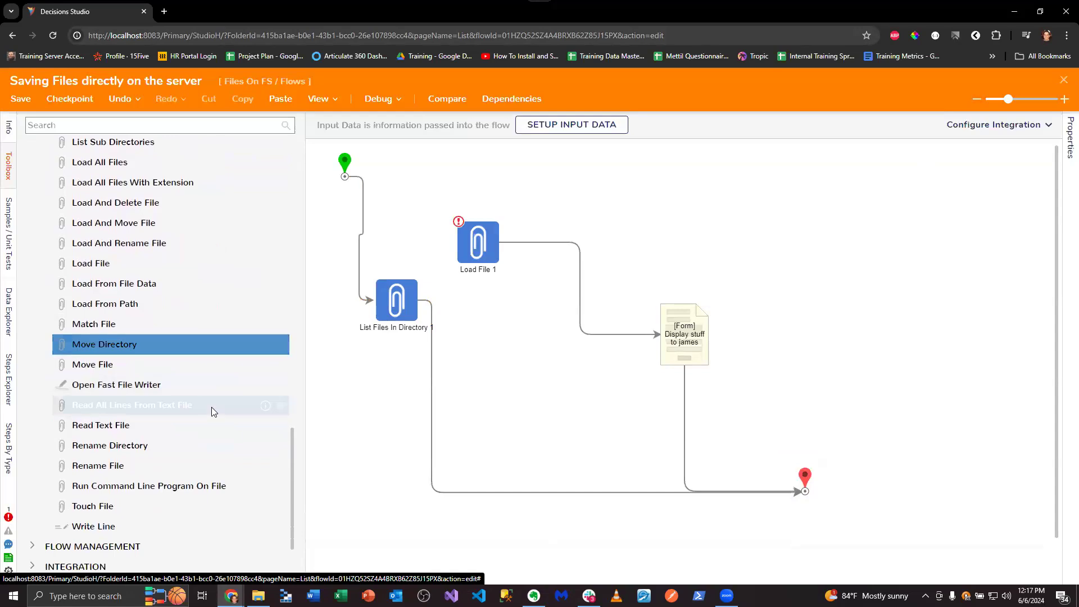
pyautogui.scroll(2, 231, 455)
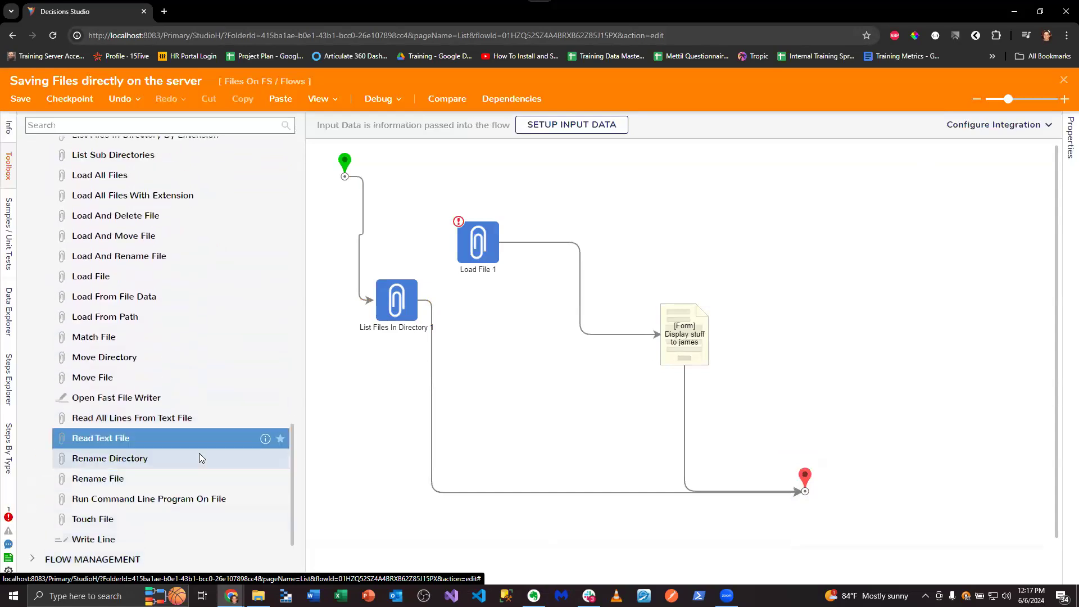
pyautogui.scroll(-2, 199, 455)
pyautogui.scroll(1, 191, 461)
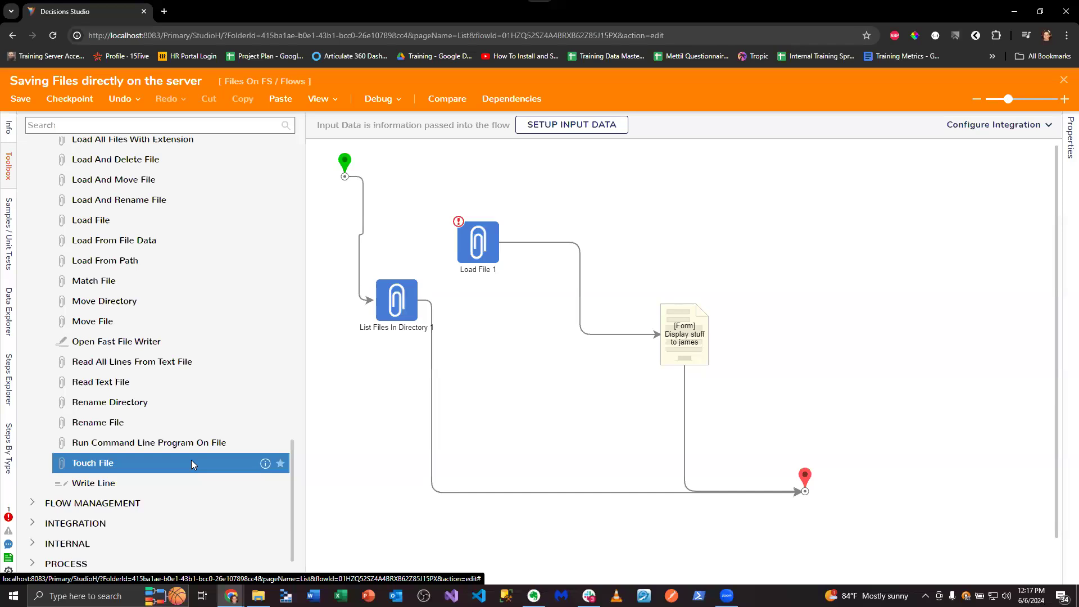
pyautogui.scroll(2, 191, 460)
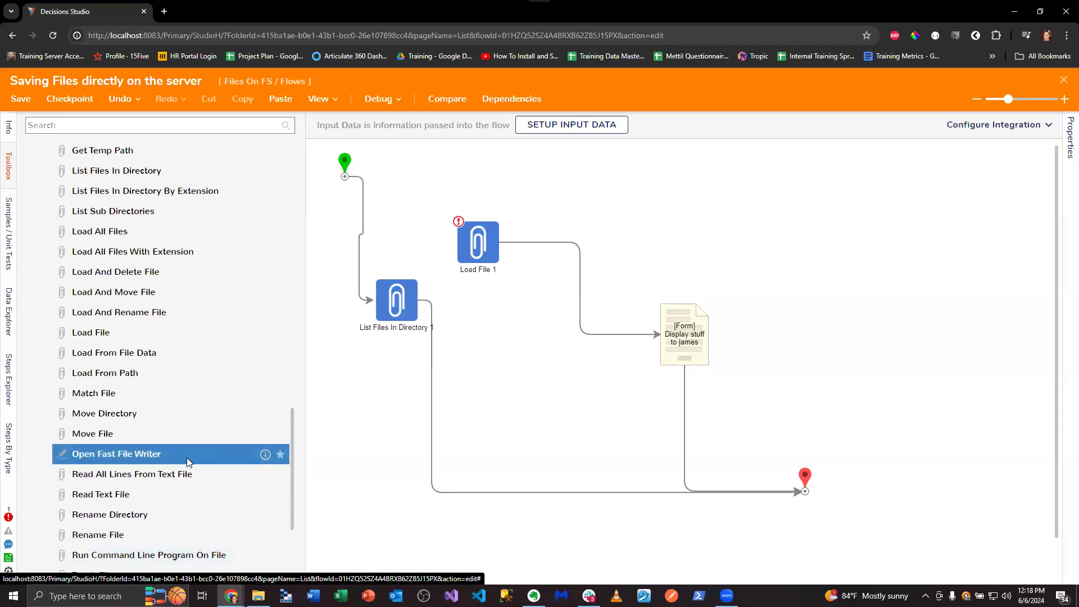
pyautogui.scroll(2, 186, 457)
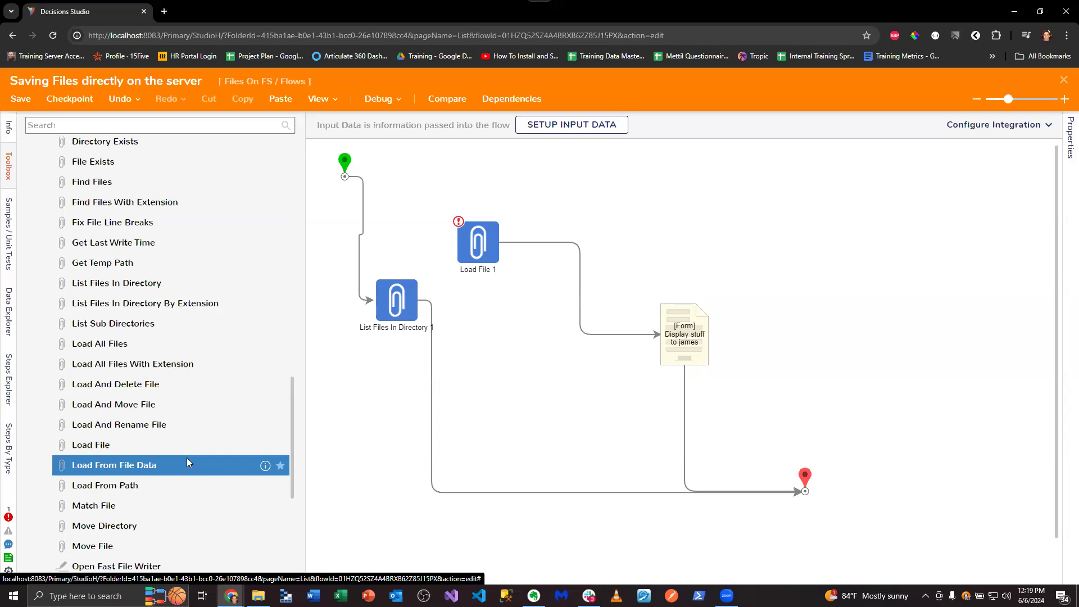
pyautogui.click(108, 207)
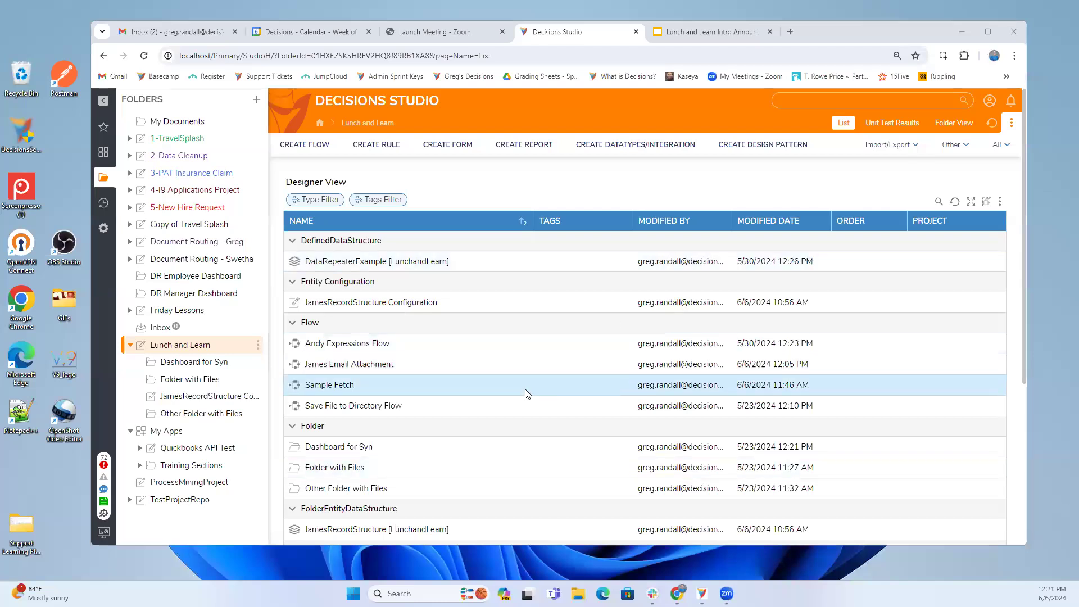
# Create a new report named BradleyReport in the Lunch and Learn folder.
pyautogui.scroll(-4, 525, 391)
pyautogui.scroll(-1, 402, 502)
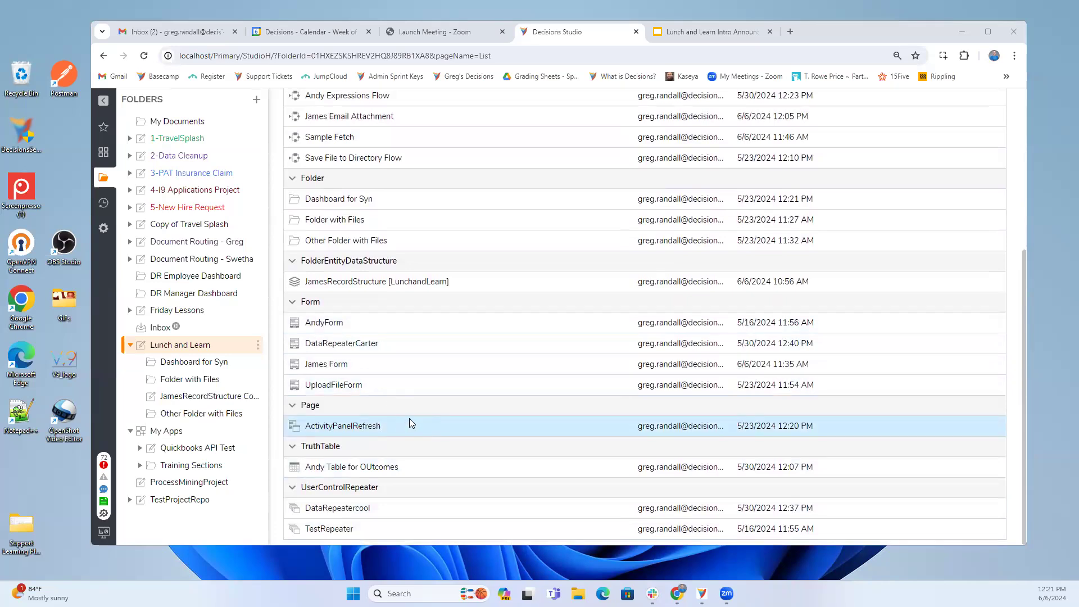
pyautogui.scroll(5, 409, 419)
pyautogui.click(524, 145)
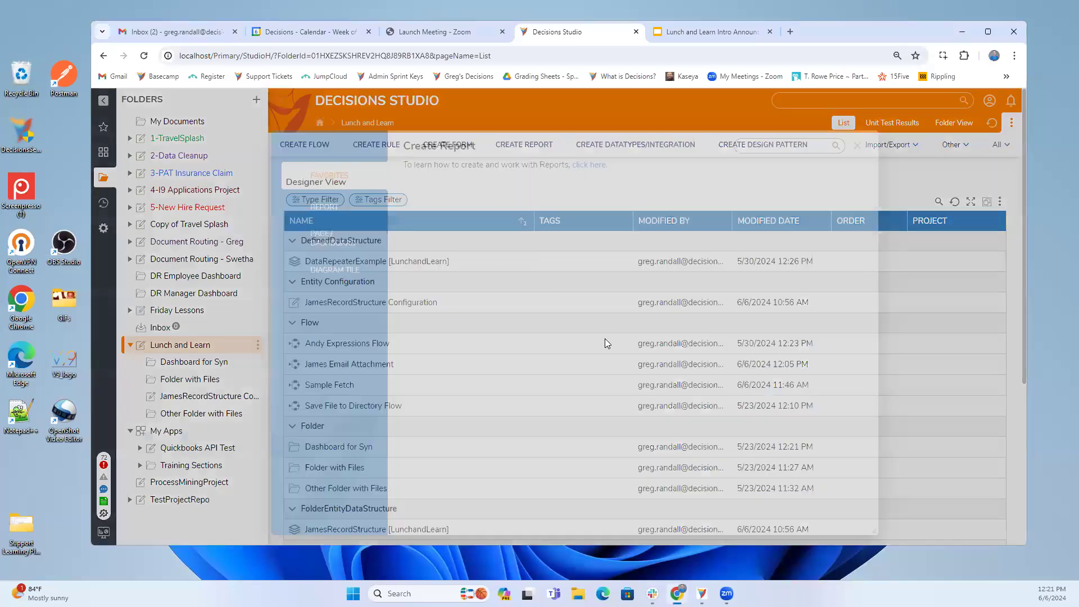
pyautogui.write('Brja')
pyautogui.write('Report')
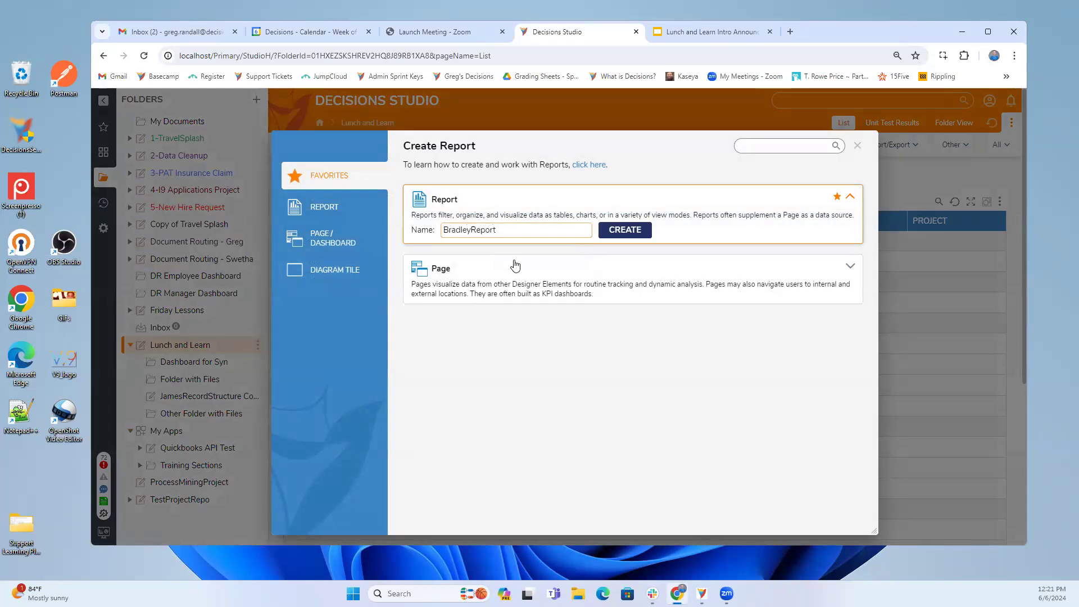
pyautogui.click(634, 230)
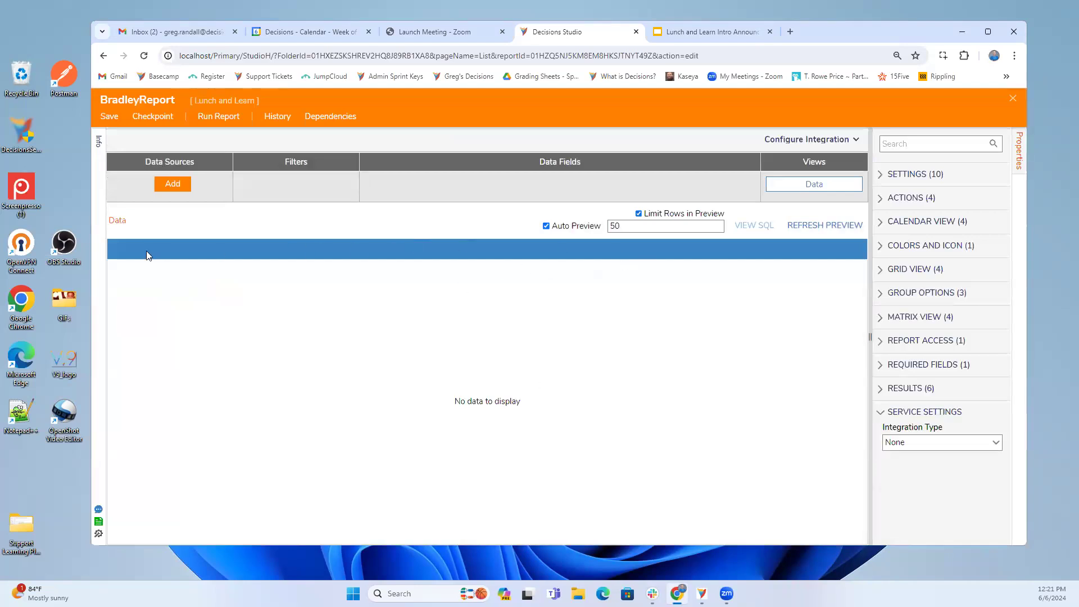
# Find and add Account as the data source of BradleyReport.
pyautogui.click(171, 184)
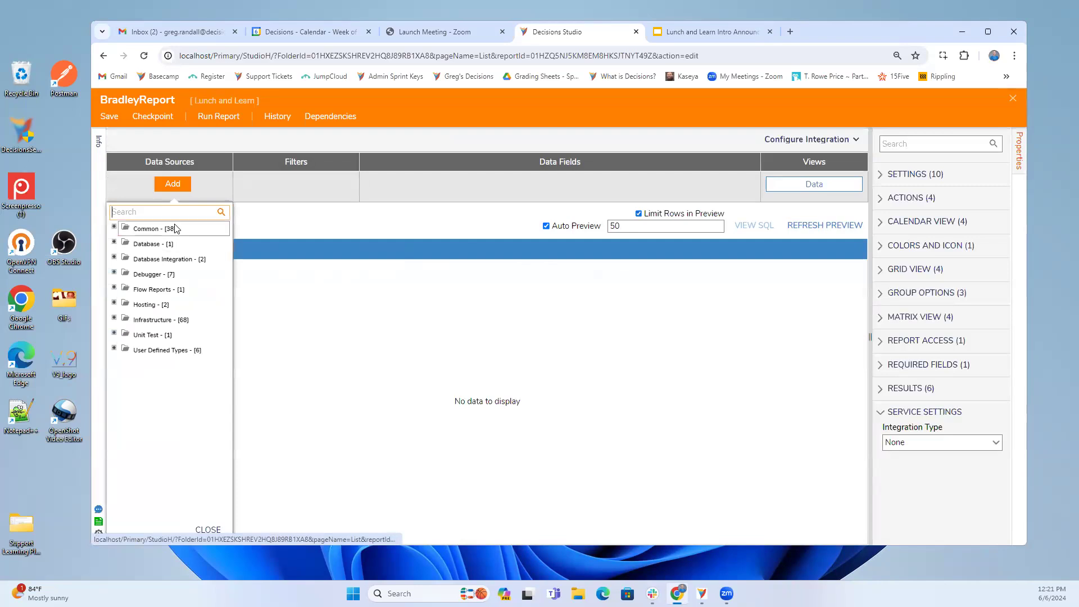
pyautogui.write('account')
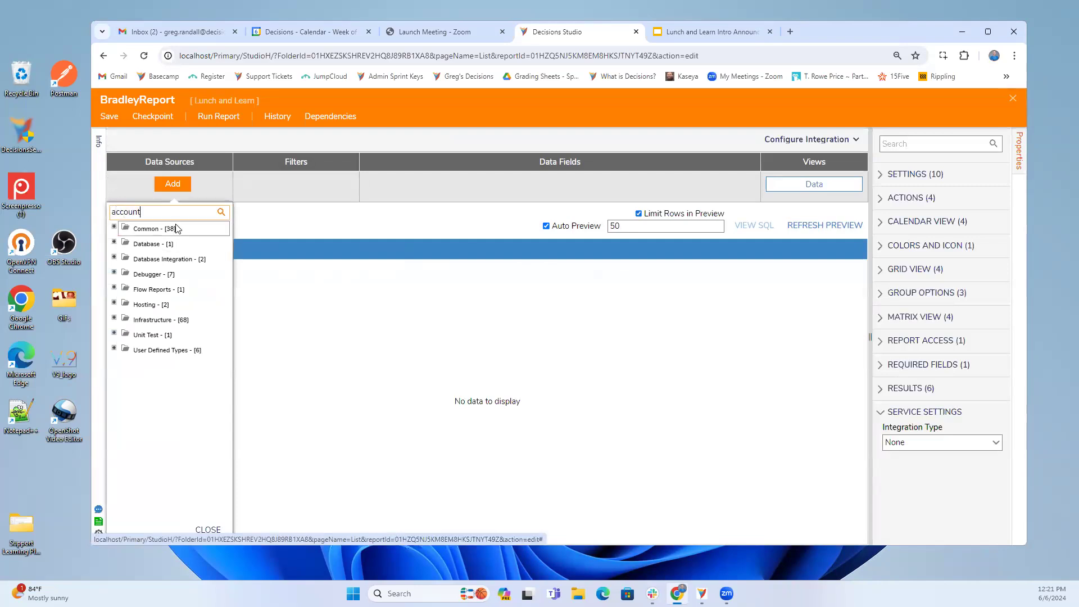
pyautogui.write('s')
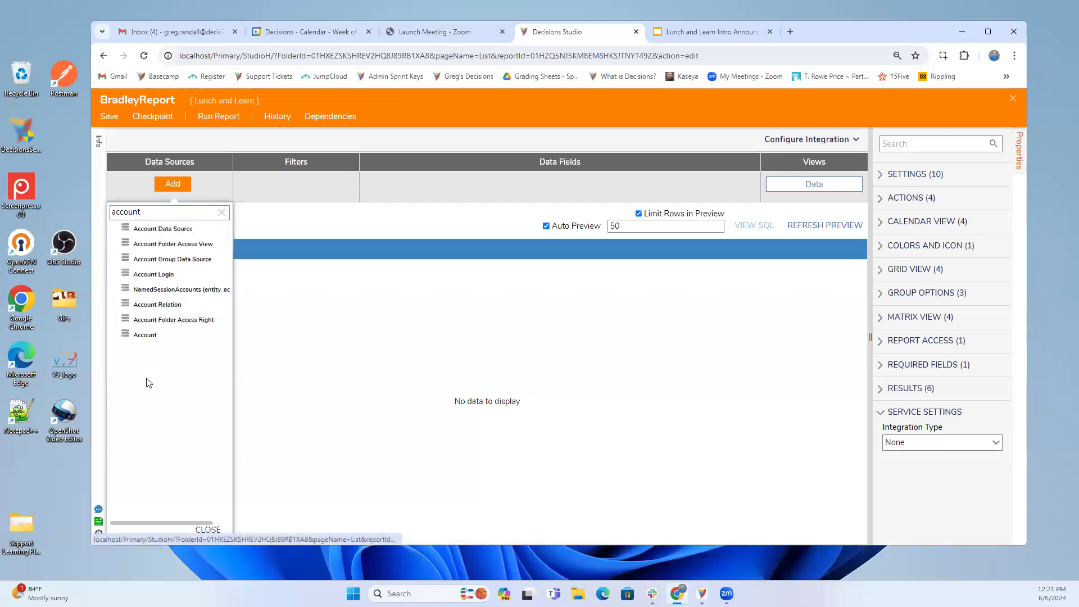
pyautogui.click(146, 335)
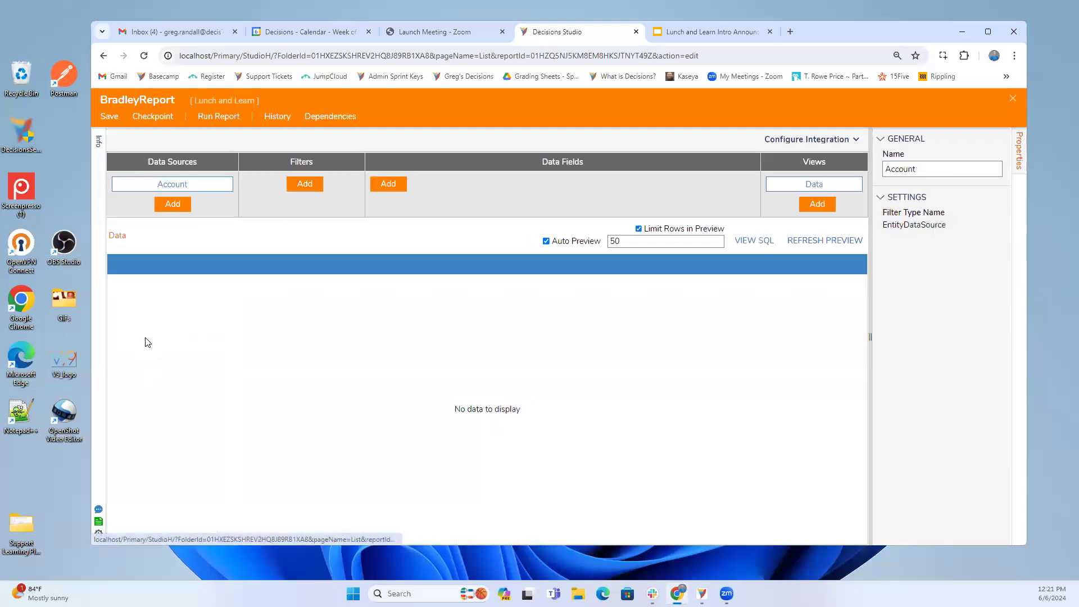
# Add the Archived Date, Company, Entity Folder Id and Entity Name columns to the report's data fields.
pyautogui.click(402, 190)
pyautogui.click(556, 365)
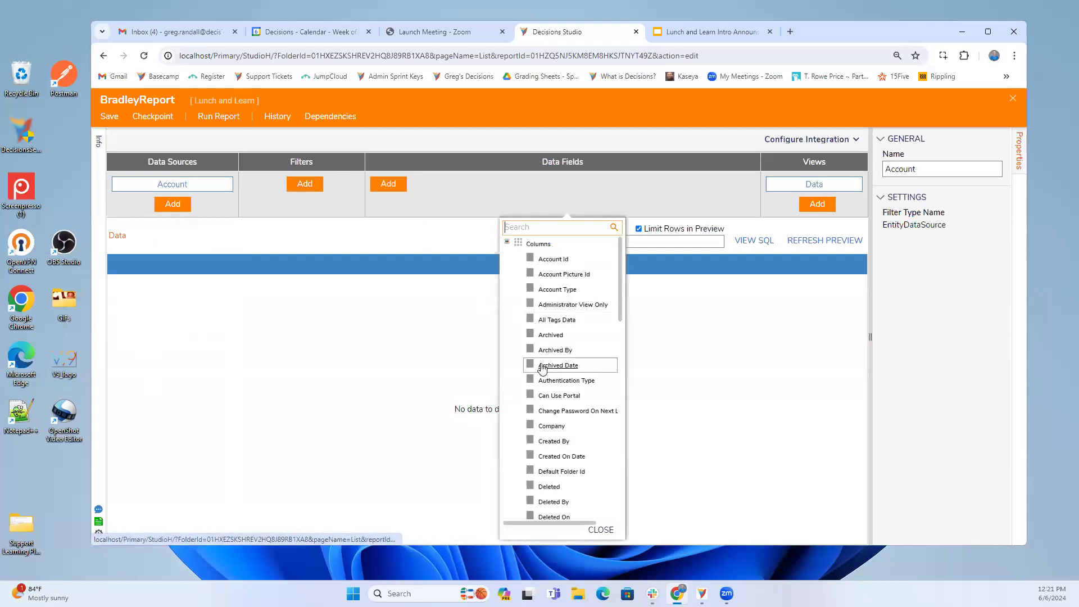
pyautogui.click(552, 426)
pyautogui.scroll(-3, 554, 439)
pyautogui.click(554, 457)
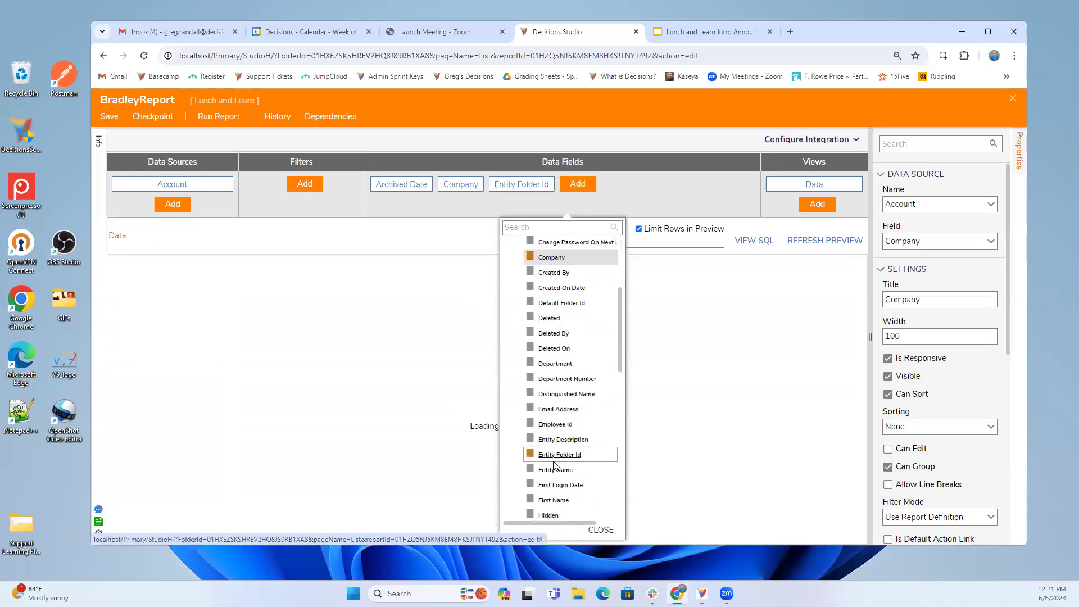
pyautogui.click(554, 469)
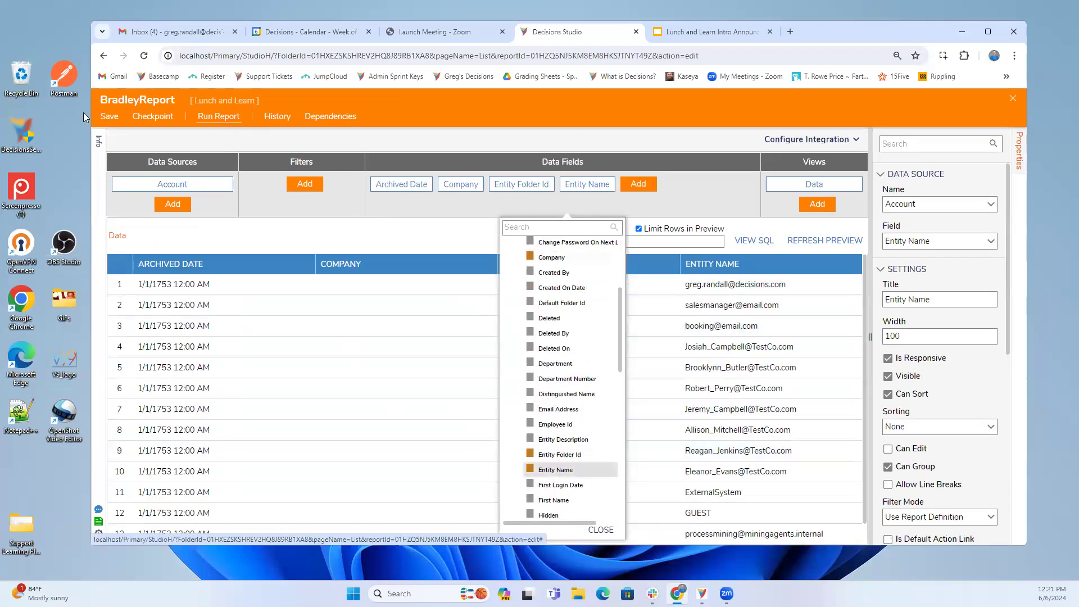
# Save BradleyReport without notes and close the report designer.
pyautogui.click(109, 116)
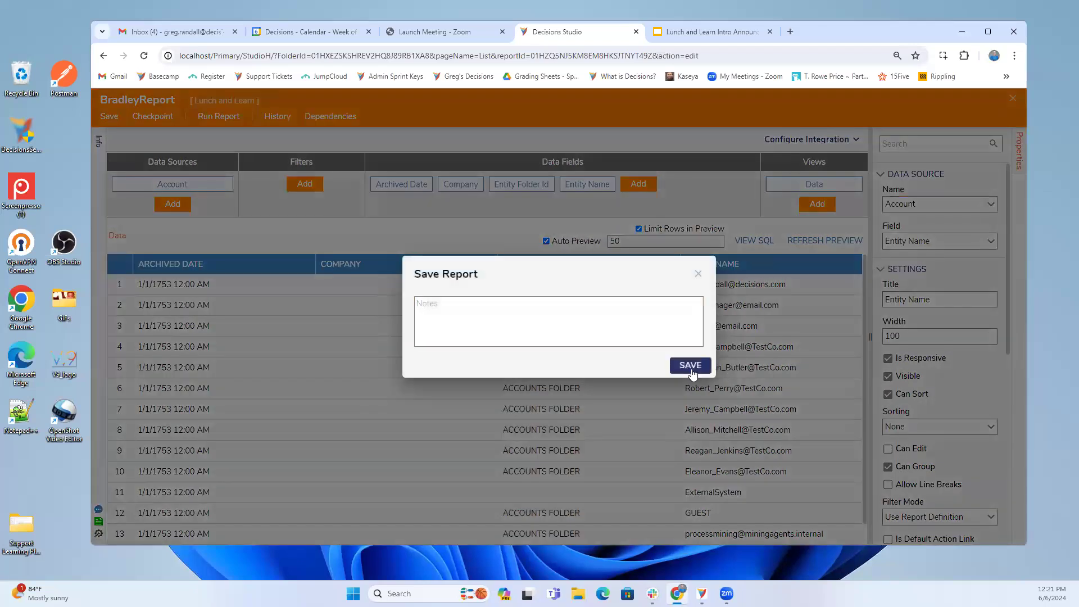
pyautogui.click(690, 366)
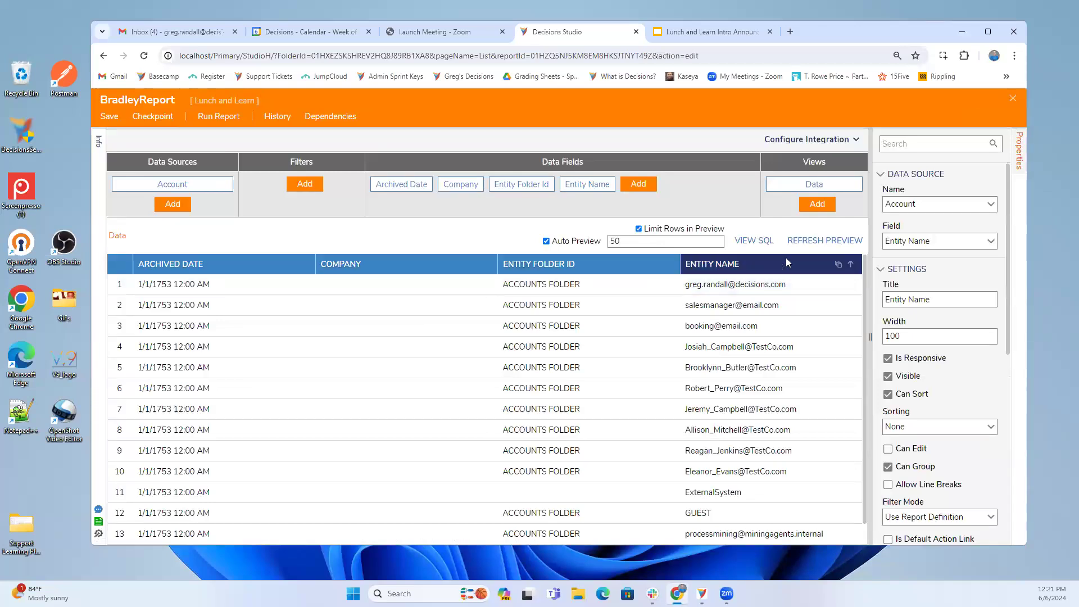
pyautogui.click(1013, 101)
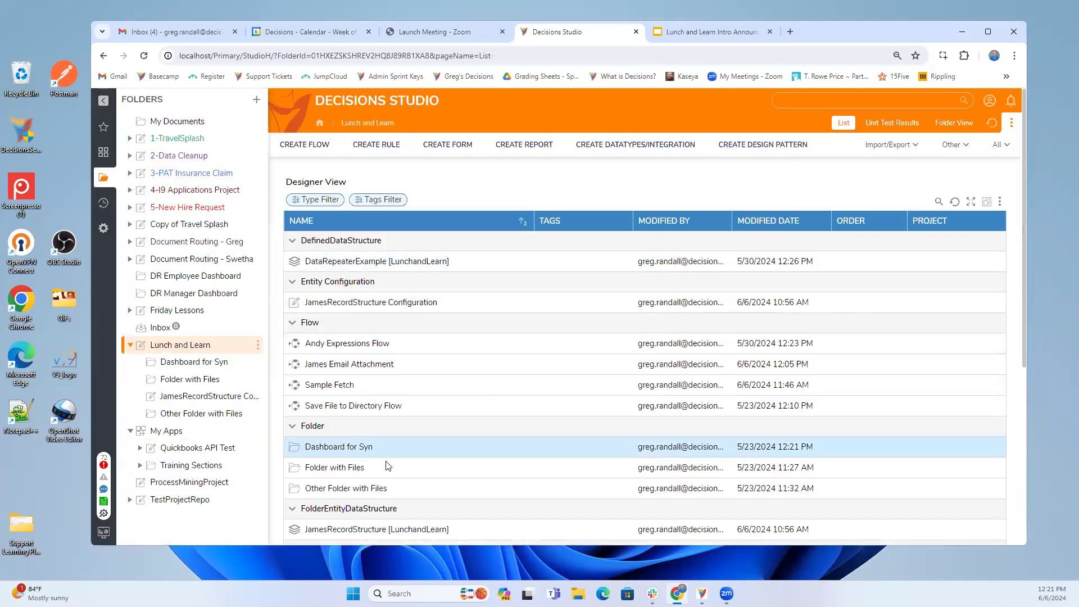
# Create a new page named BradleyReportPage in the Lunch and Learn folder.
pyautogui.click(522, 145)
pyautogui.click(473, 261)
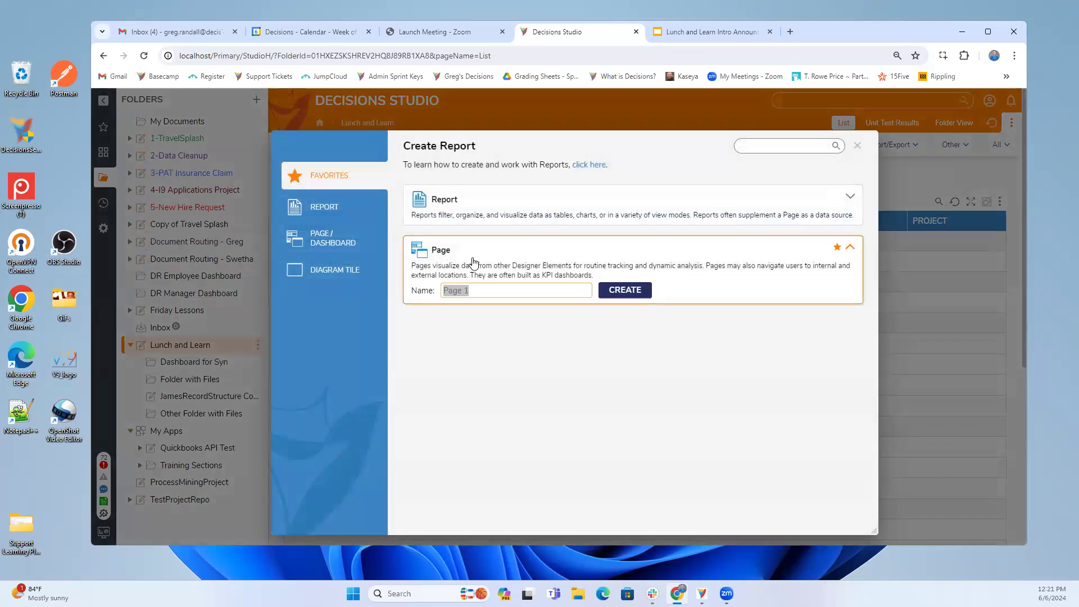
pyautogui.write('BradleyReport')
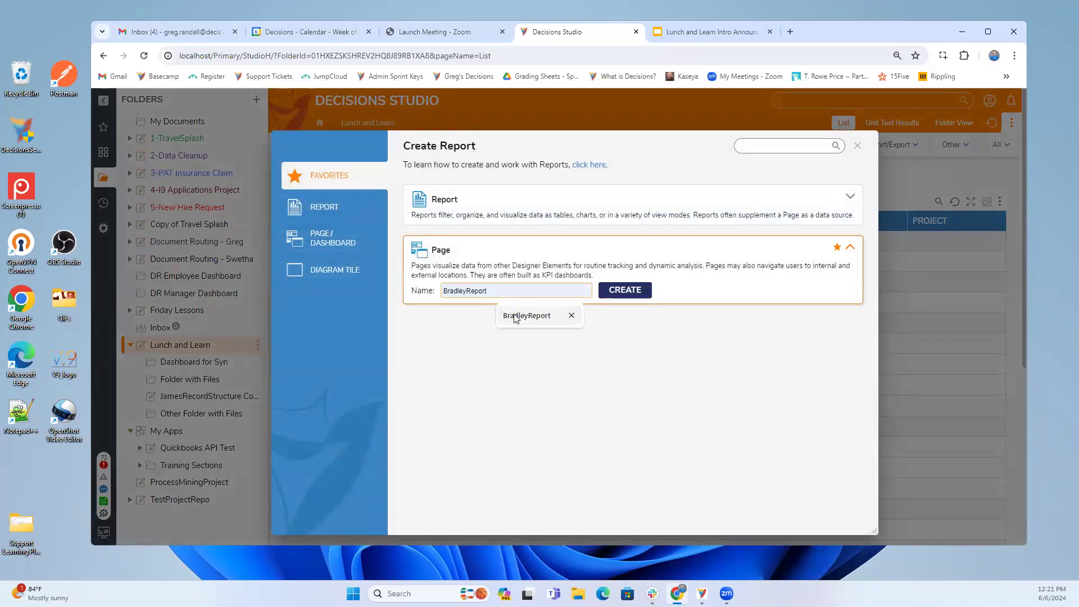
pyautogui.click(513, 315)
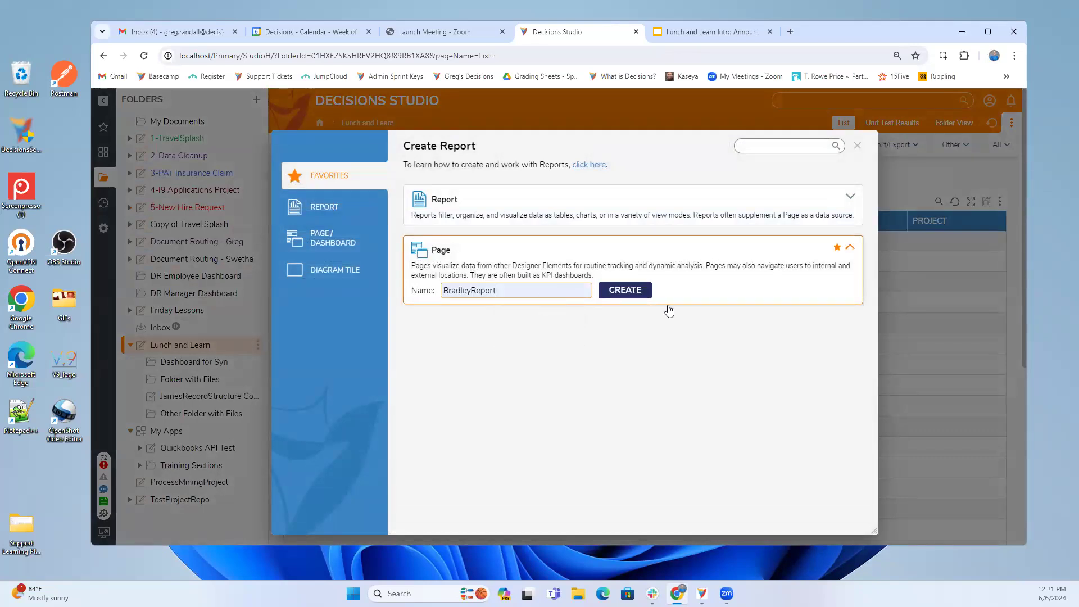
pyautogui.click(571, 294)
pyautogui.write('Page')
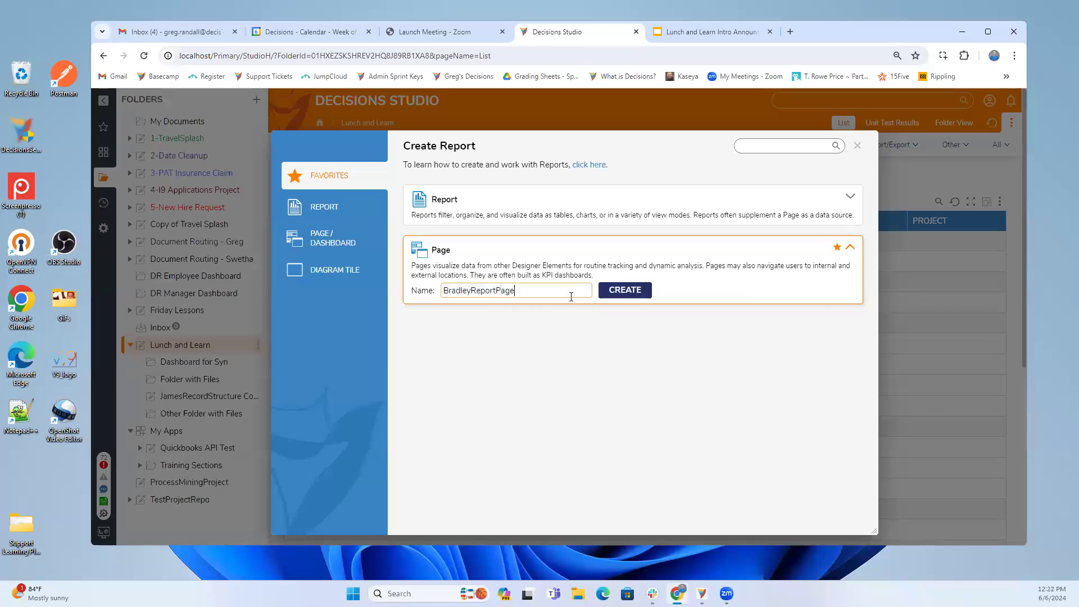
pyautogui.click(624, 290)
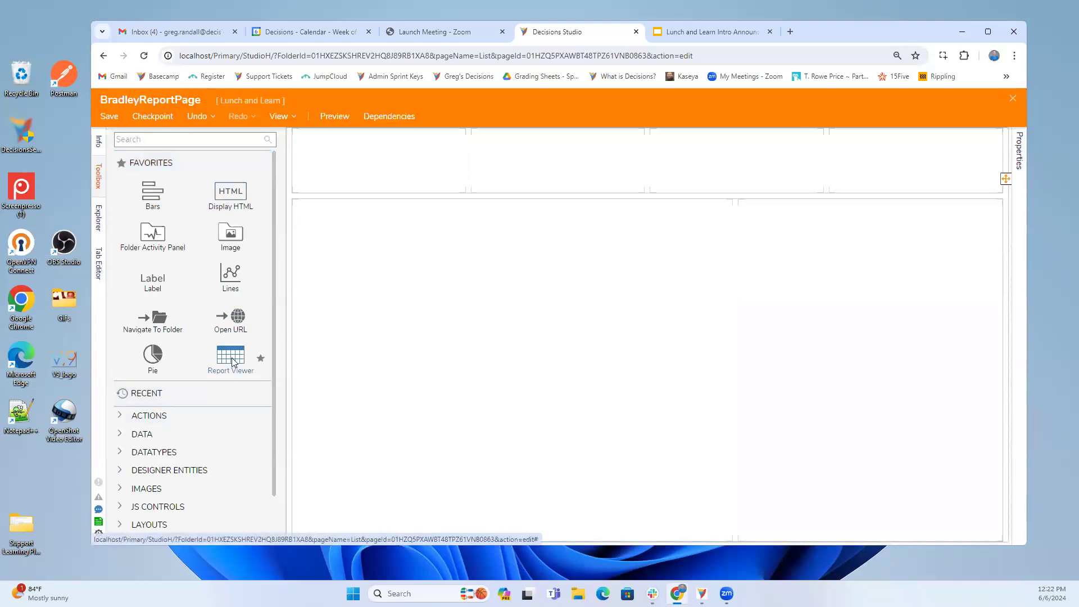
# Place a Report Viewer in the page's large lower-left cell and a Pie chart in the cell beside it.
pyautogui.moveTo(233, 362); pyautogui.dragTo(439, 345)
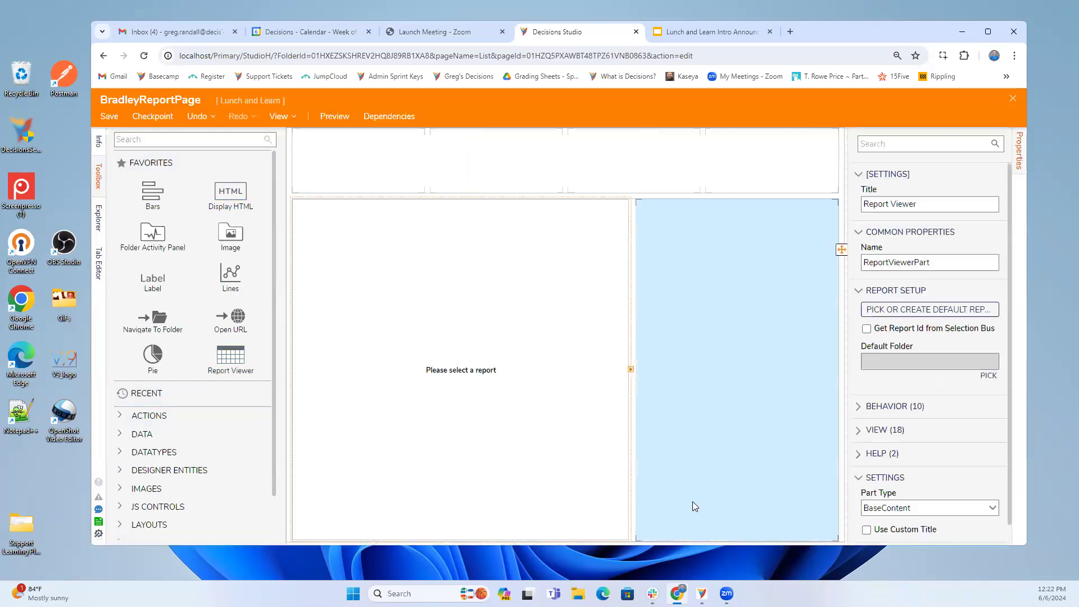
pyautogui.moveTo(151, 355); pyautogui.dragTo(708, 366)
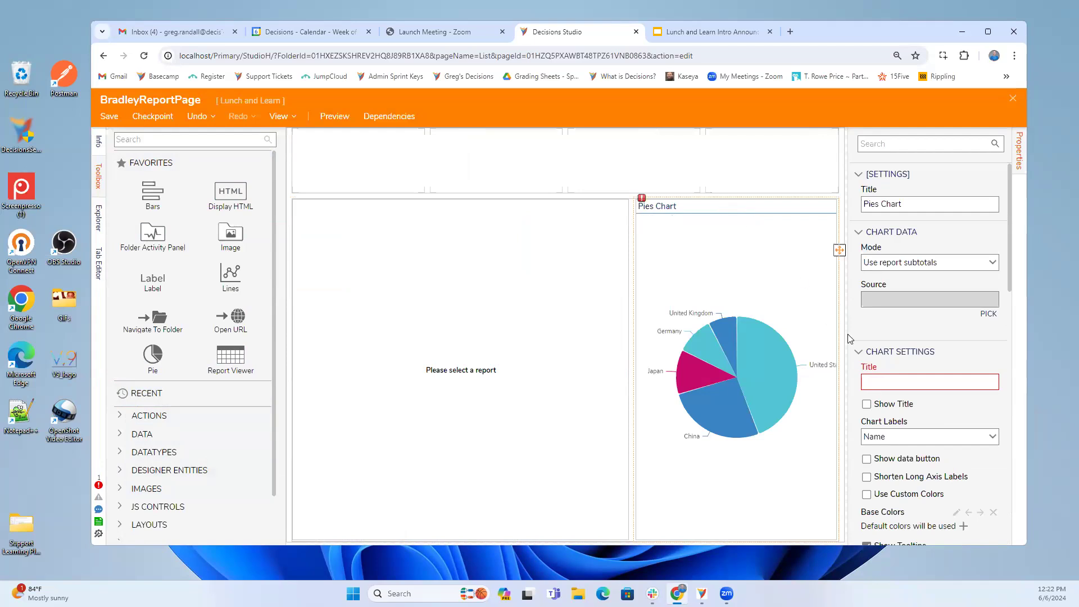
# Set the pie chart's title in its chart settings to Sample Title and save the page.
pyautogui.click(911, 386)
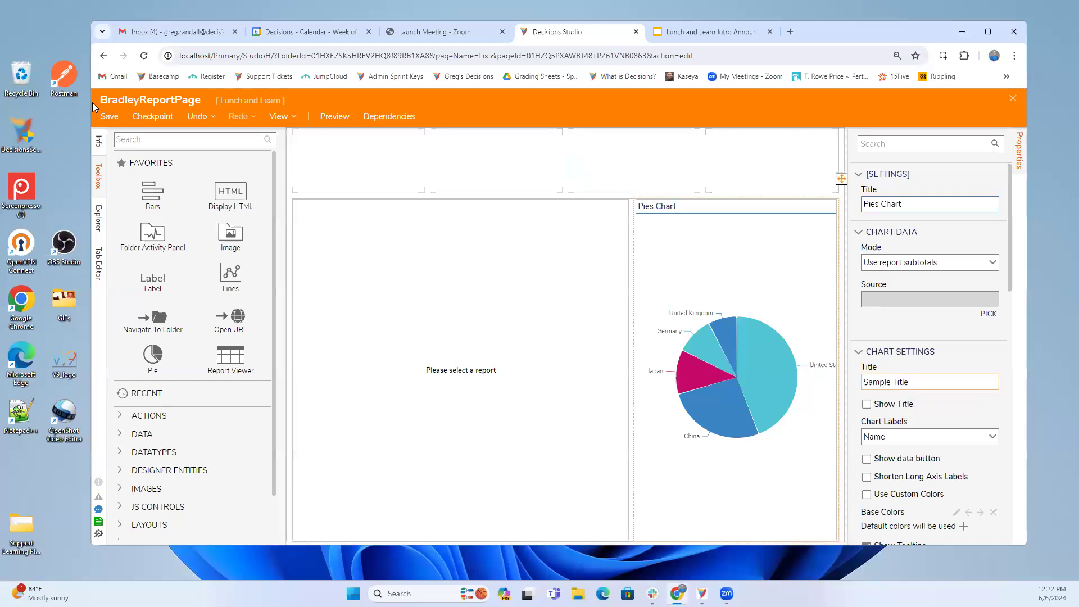
pyautogui.click(109, 116)
pyautogui.click(690, 368)
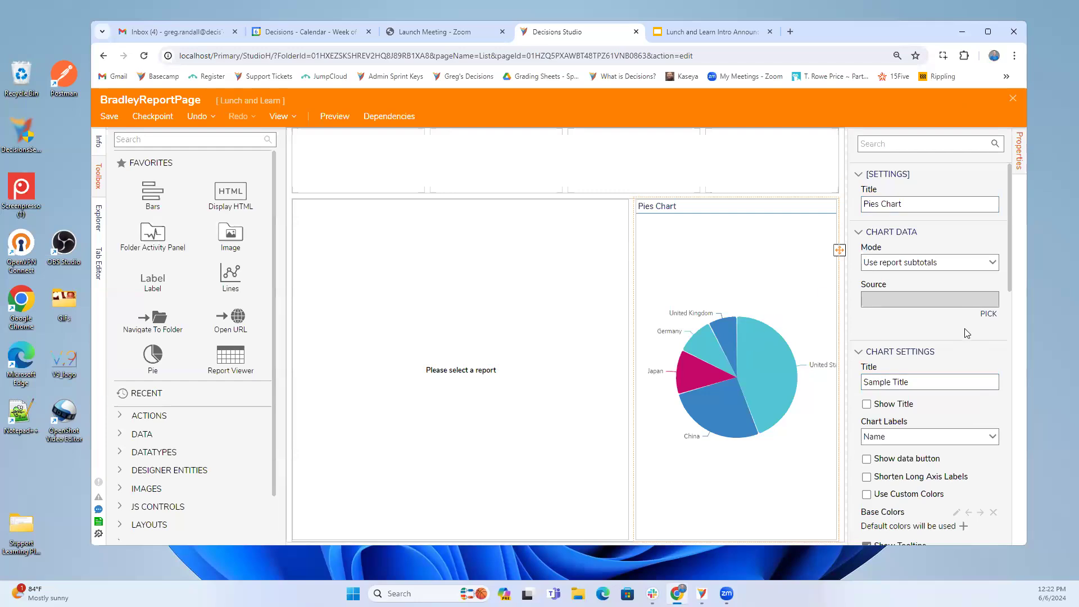
# Look over the pie chart's settings and try Show Title by switching it on and off again.
pyautogui.scroll(-3, 967, 333)
pyautogui.scroll(-3, 966, 333)
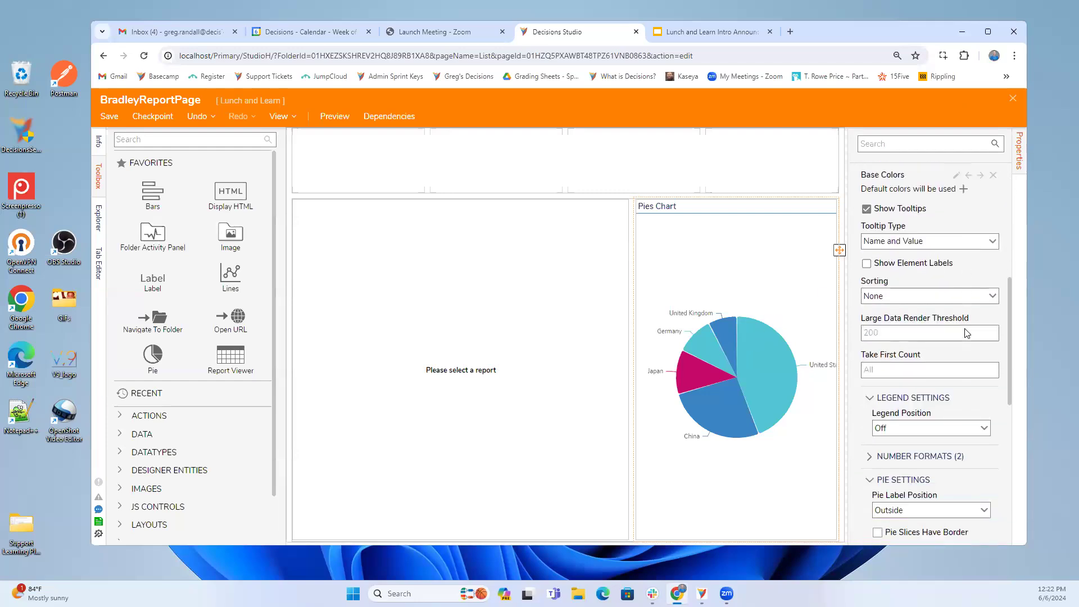
pyautogui.click(723, 265)
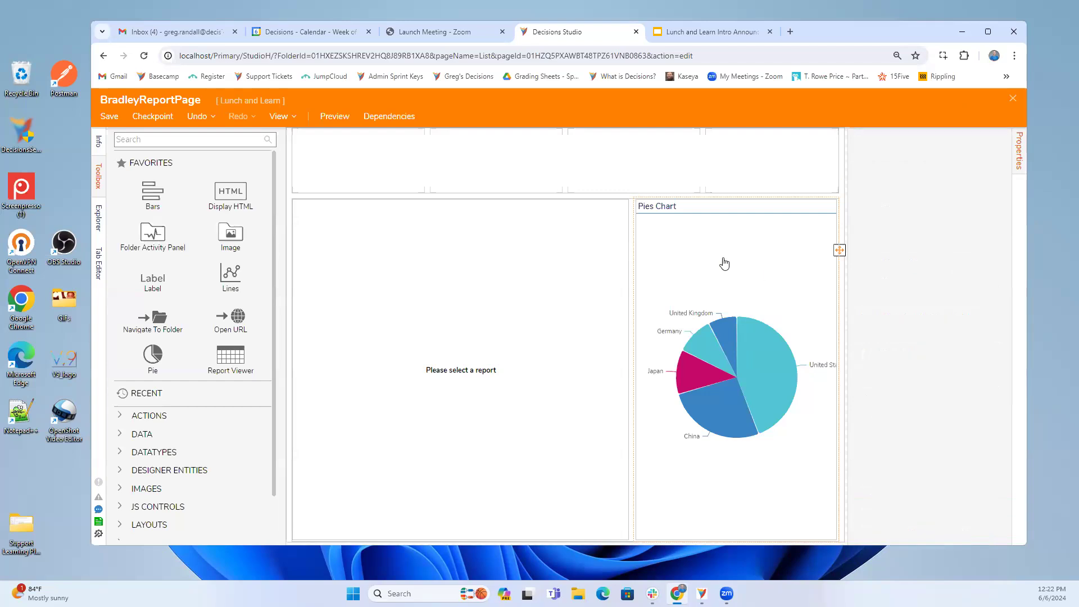
pyautogui.scroll(-4, 971, 322)
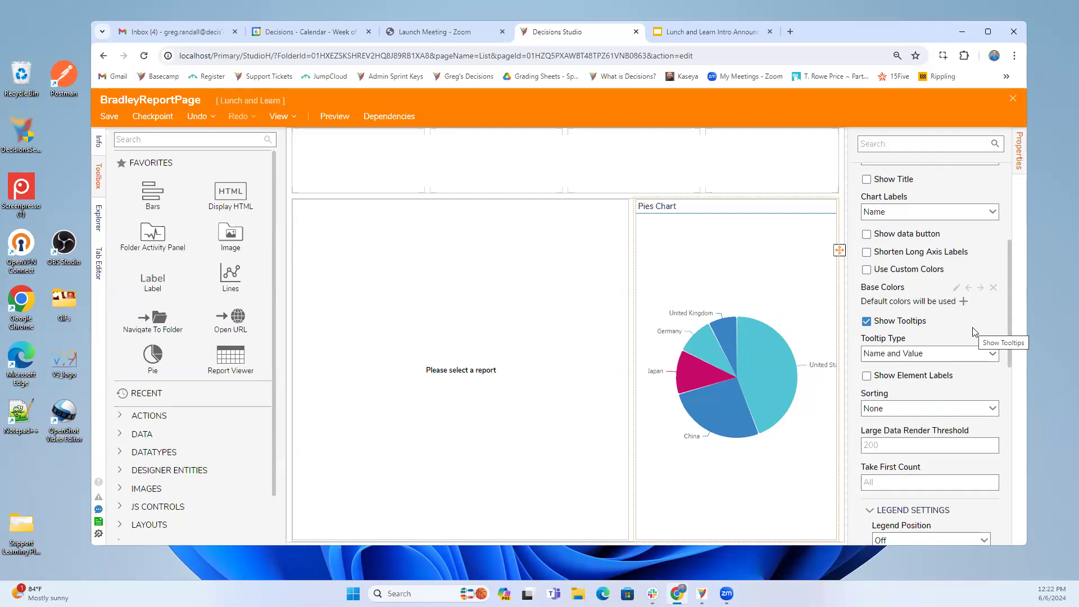
pyautogui.scroll(2, 973, 331)
pyautogui.click(866, 292)
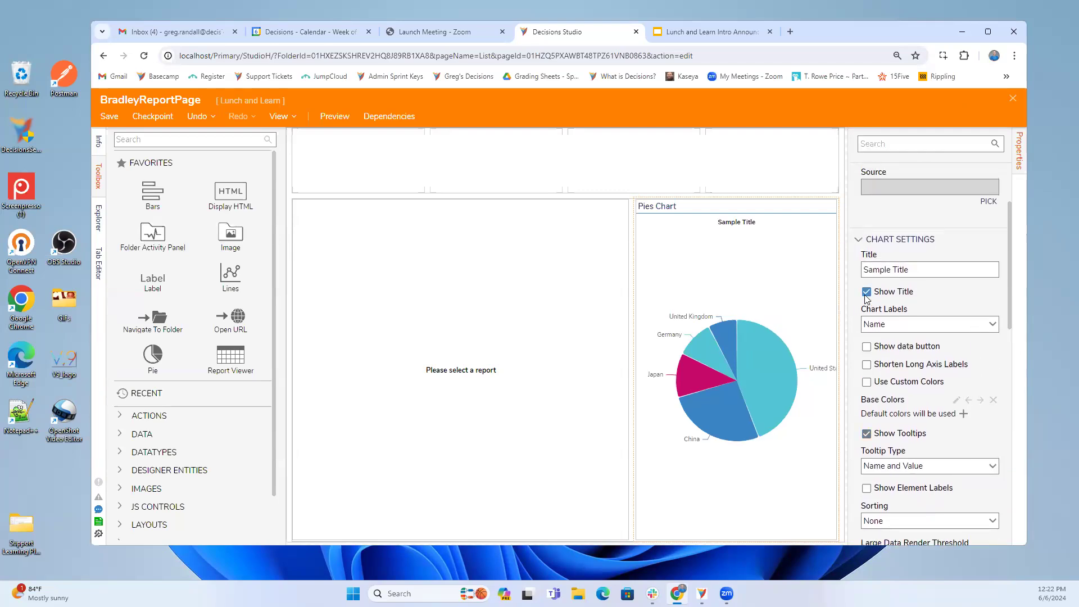
pyautogui.click(865, 294)
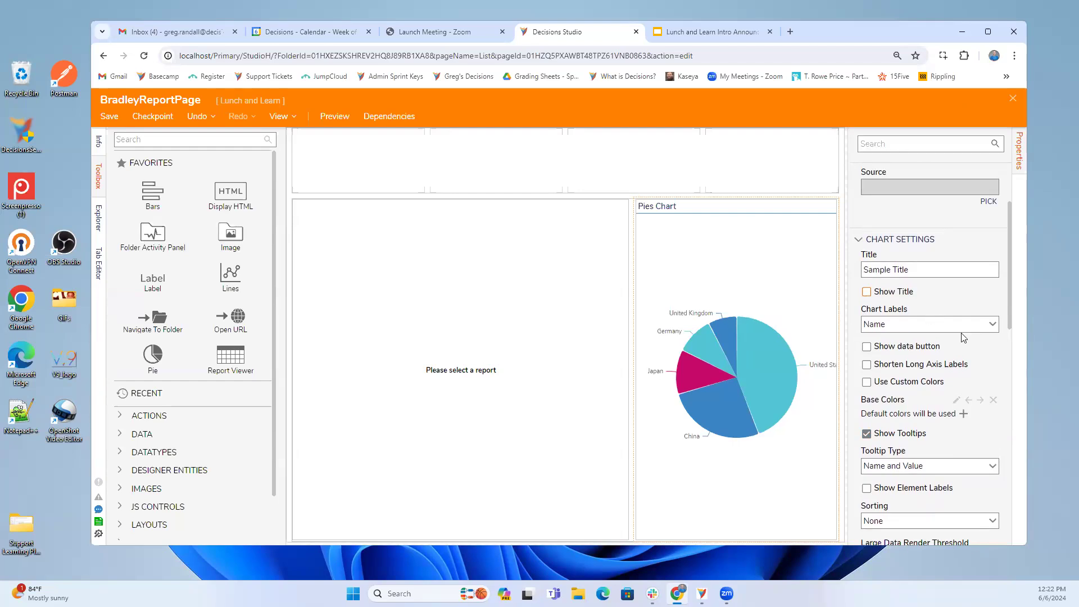
# Try the pie chart's Chromeless, Child and Container part types in turn and return it to BaseContent.
pyautogui.scroll(-3, 932, 326)
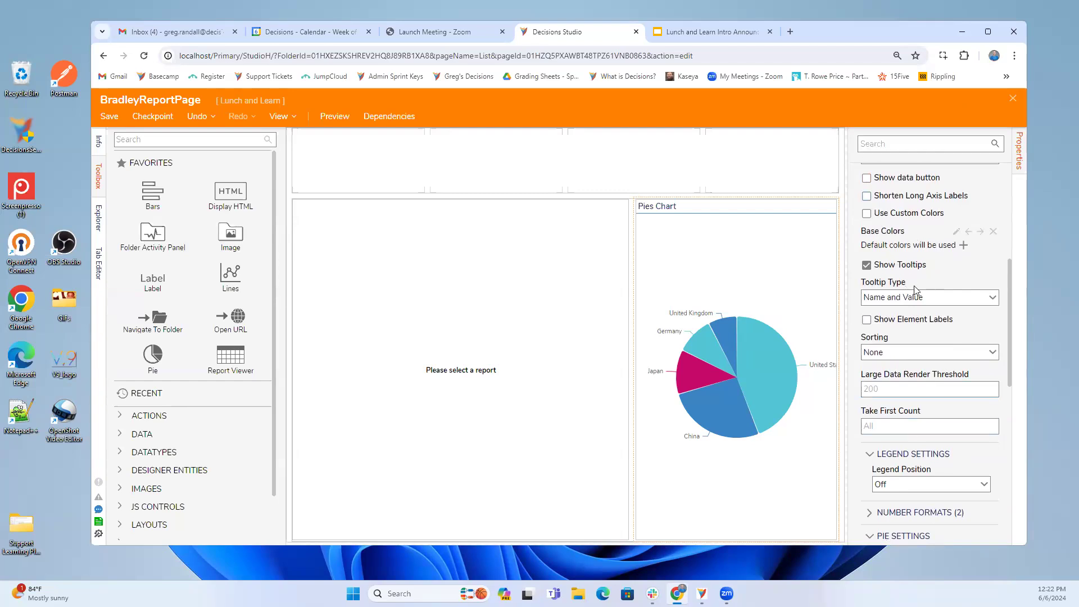
pyautogui.scroll(-2, 913, 297)
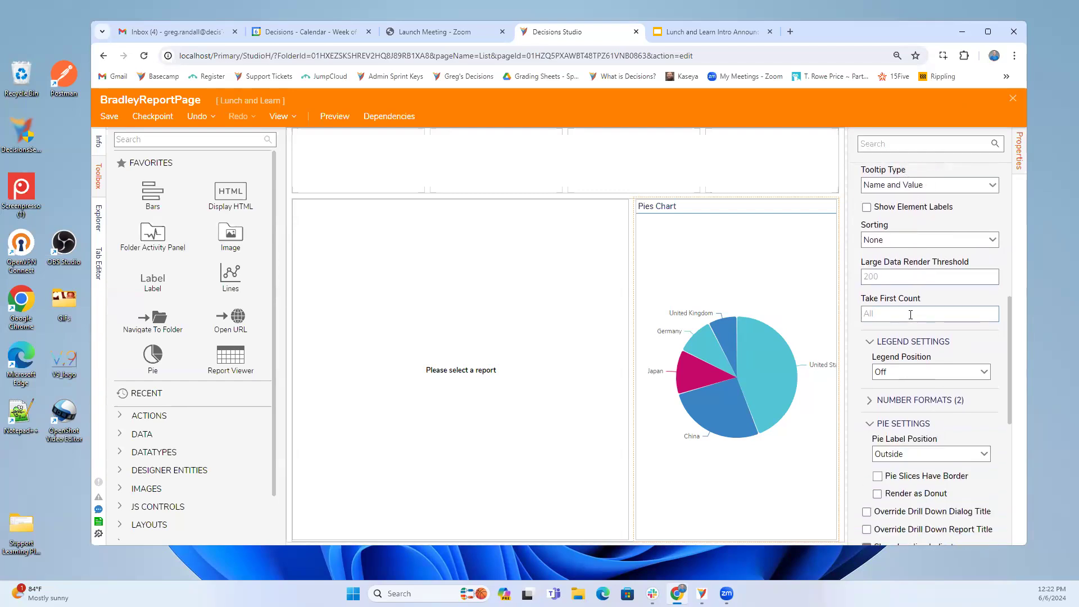
pyautogui.scroll(-2, 922, 373)
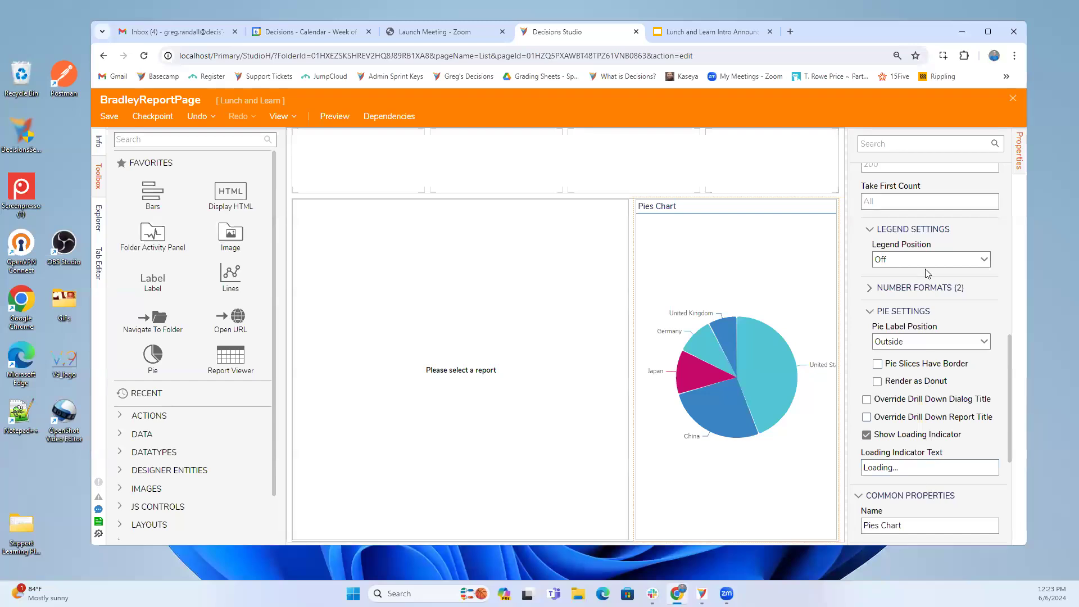
pyautogui.scroll(-3, 925, 313)
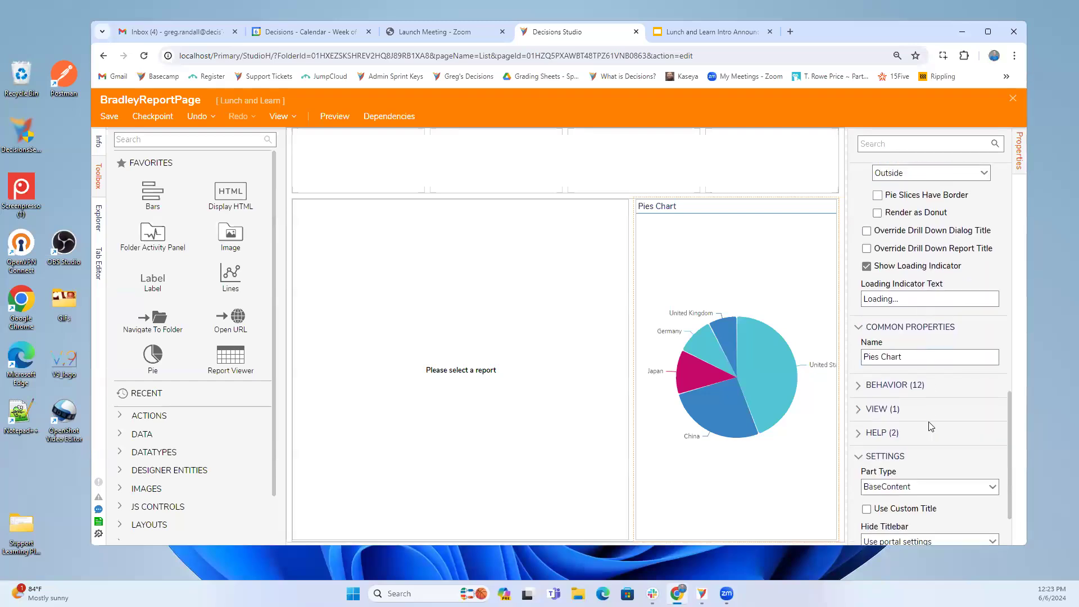
pyautogui.scroll(-2, 929, 430)
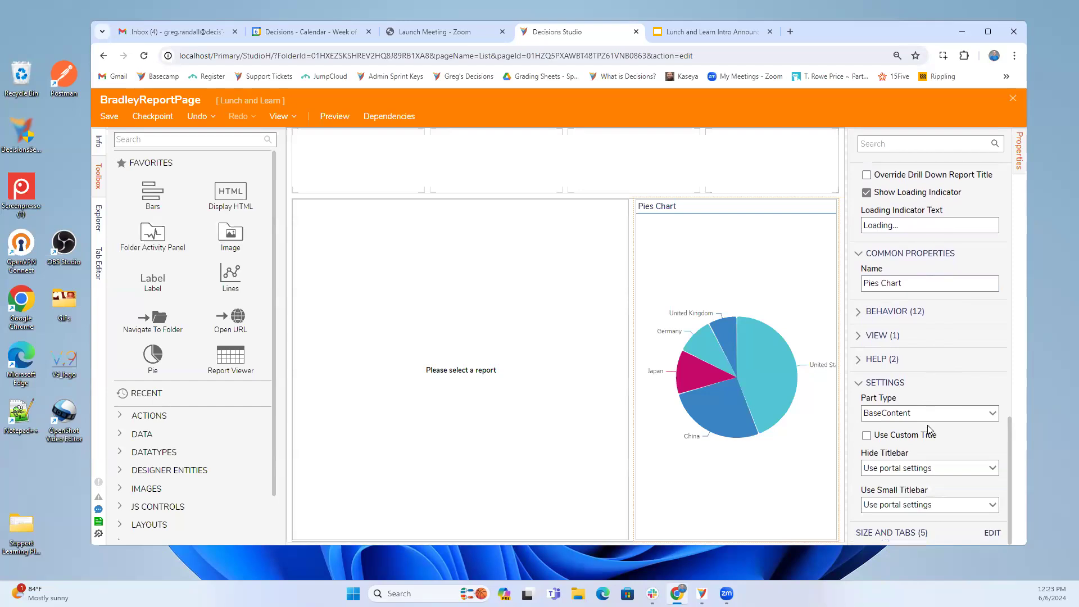
pyautogui.click(991, 415)
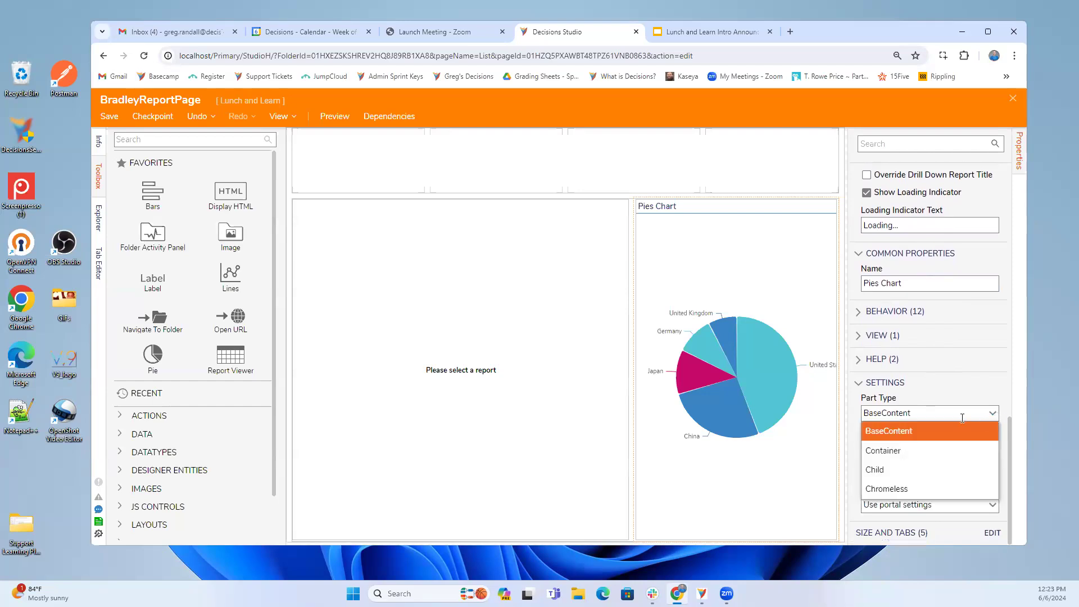
pyautogui.click(891, 489)
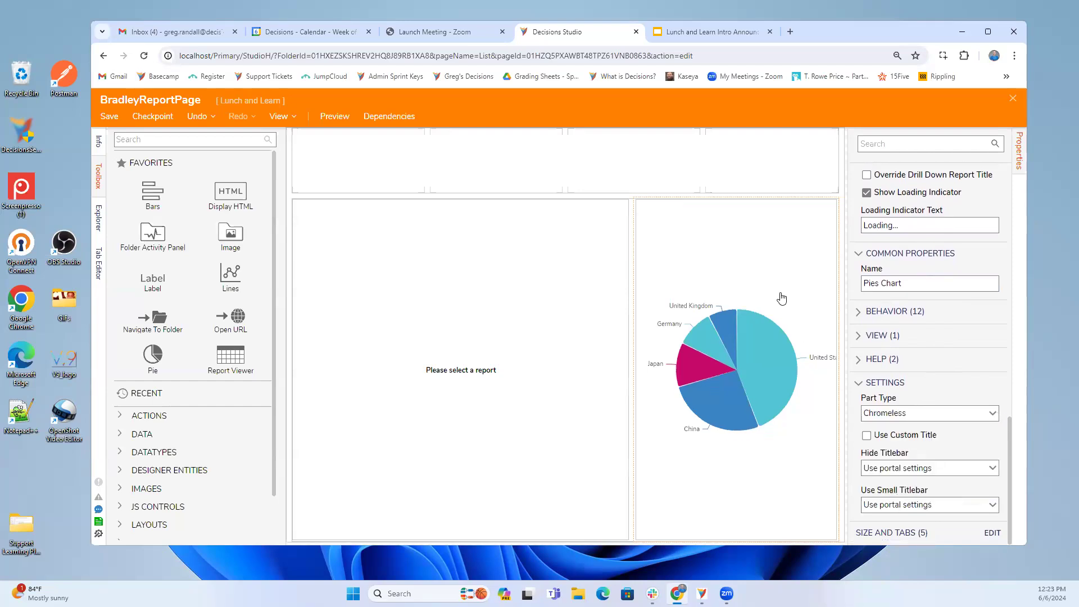
pyautogui.click(992, 414)
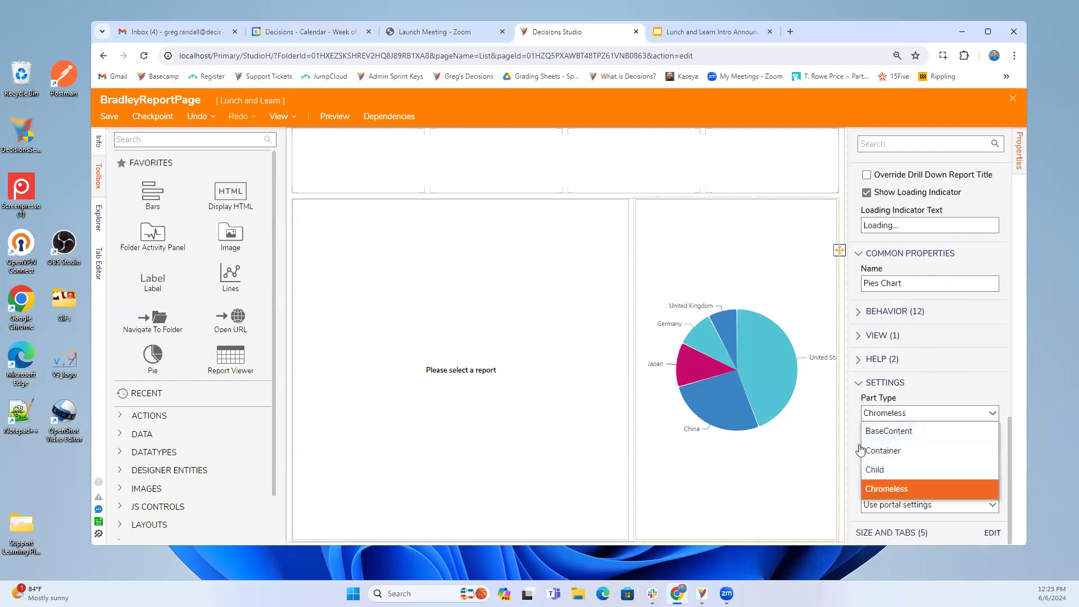
pyautogui.click(898, 470)
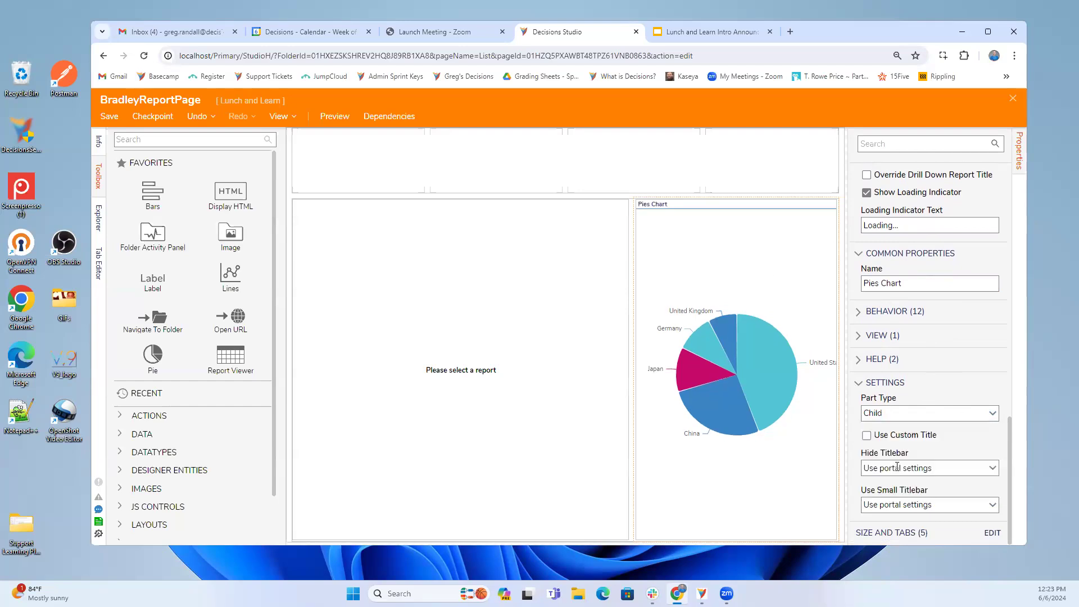
pyautogui.click(992, 415)
pyautogui.click(893, 451)
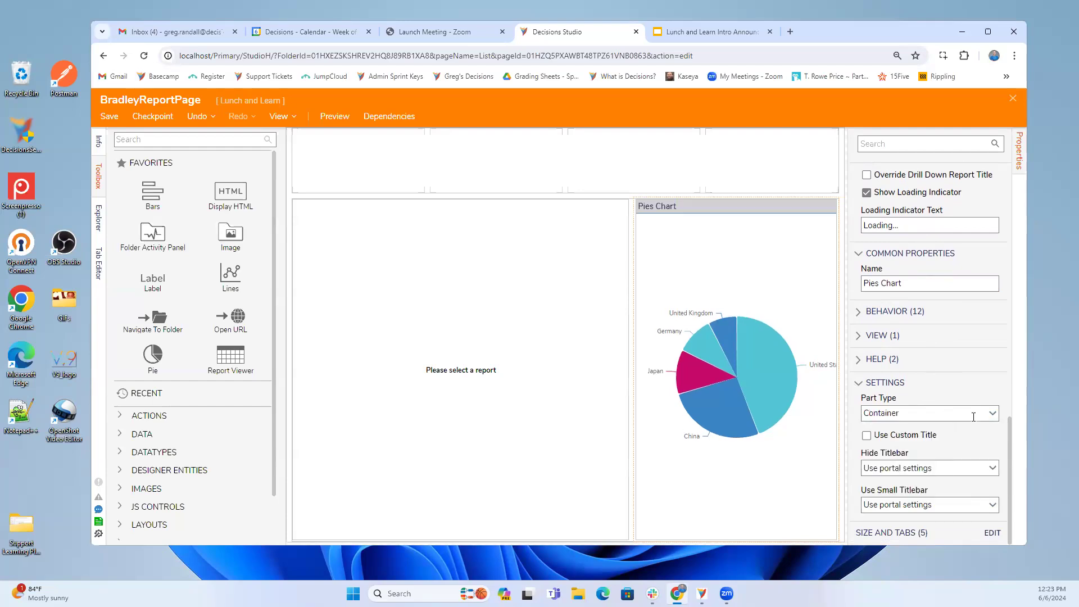
pyautogui.click(931, 414)
pyautogui.click(905, 431)
# Set the pie chart's part type to Chromeless and turn on Show Title in its chart settings.
pyautogui.click(987, 414)
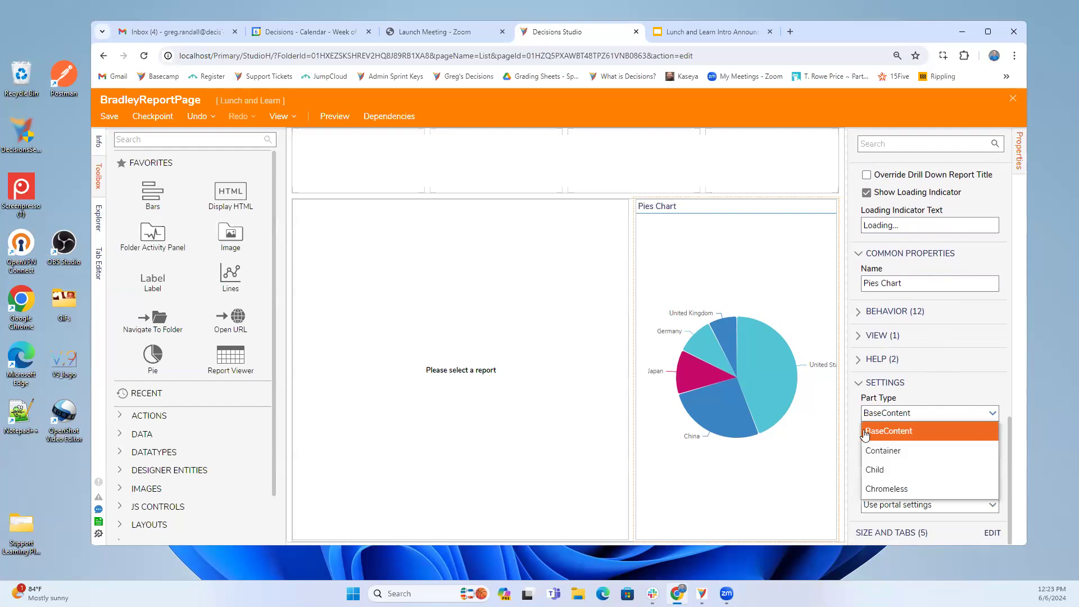
pyautogui.click(901, 490)
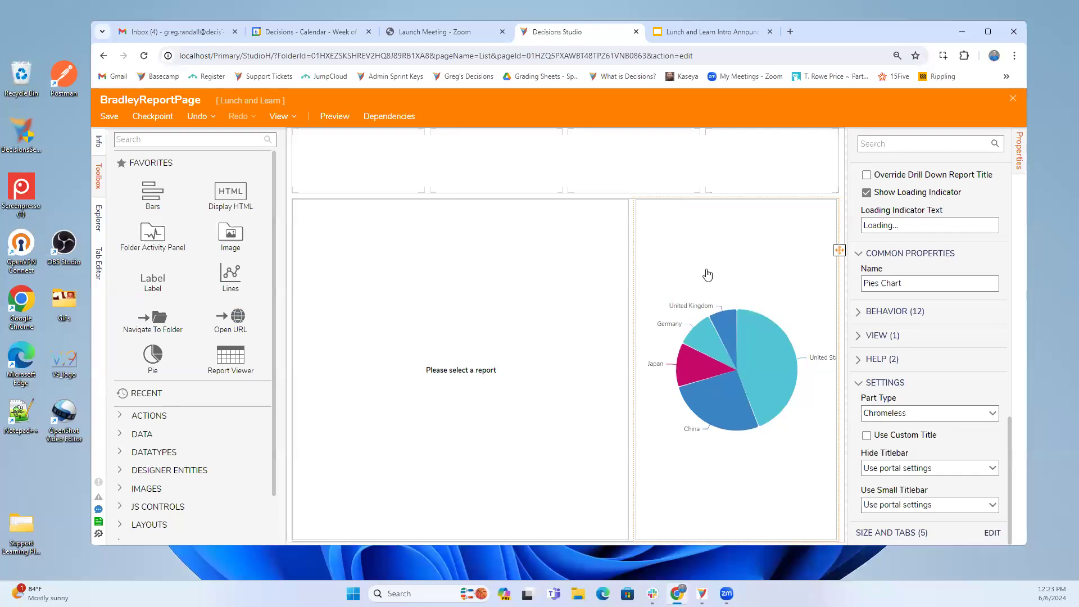
pyautogui.scroll(5, 946, 360)
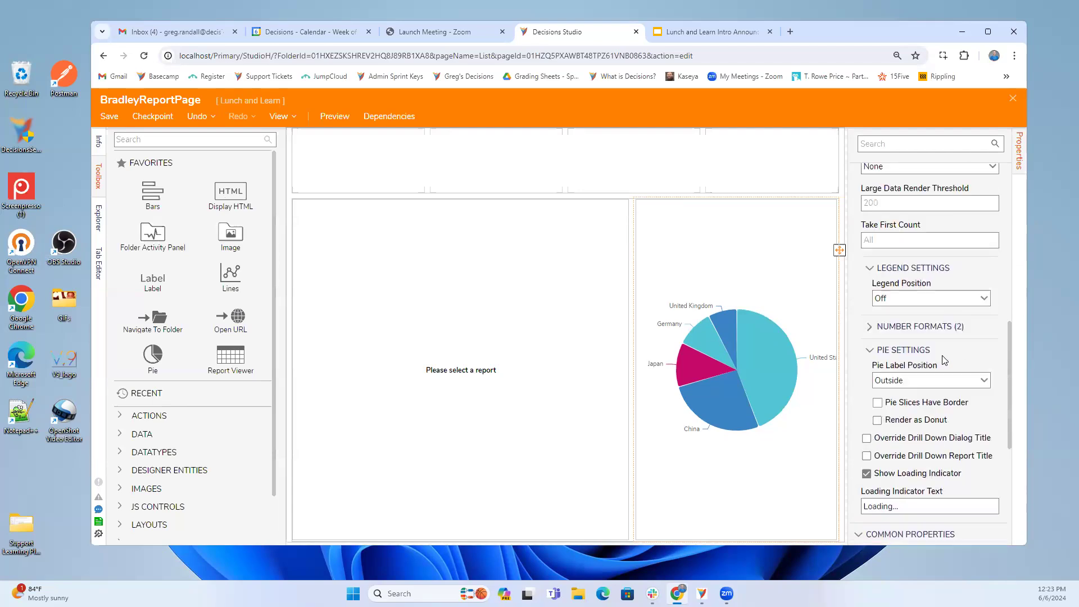
pyautogui.scroll(4, 944, 359)
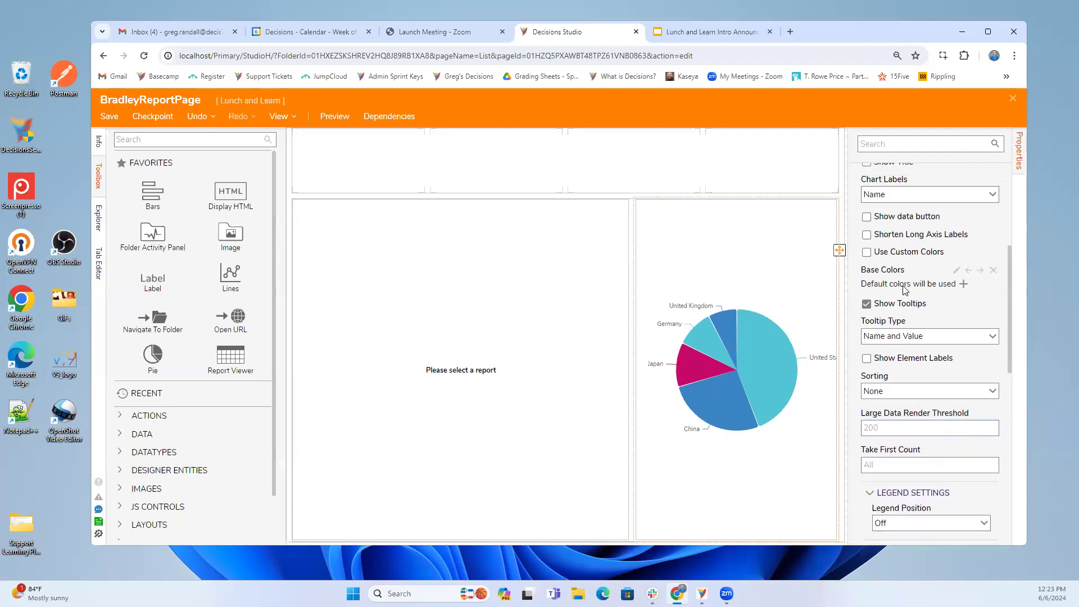
pyautogui.scroll(2, 935, 322)
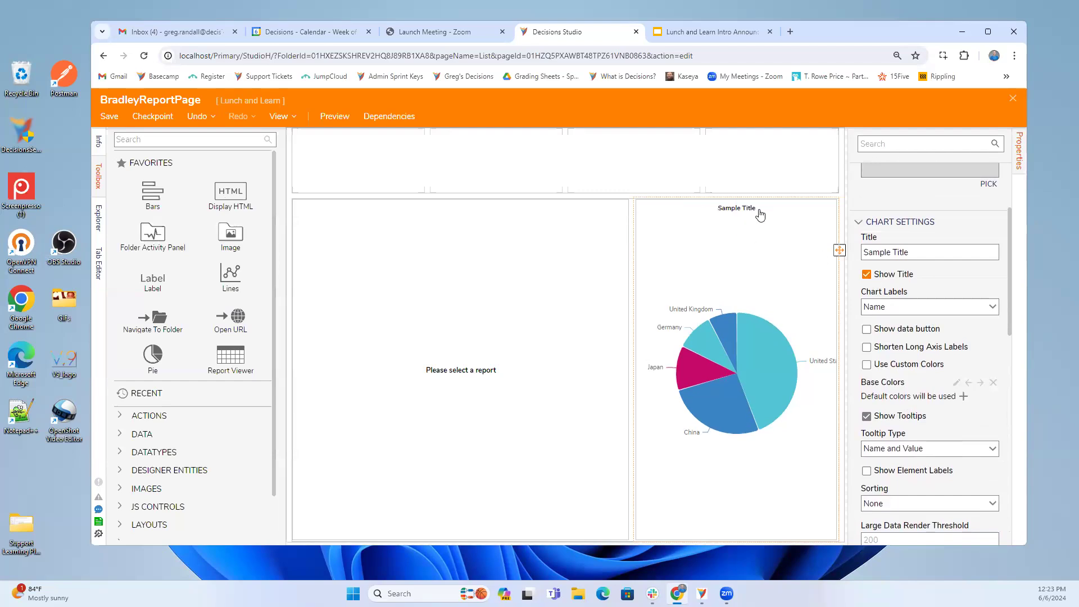
pyautogui.click(913, 251)
pyautogui.click(913, 251)
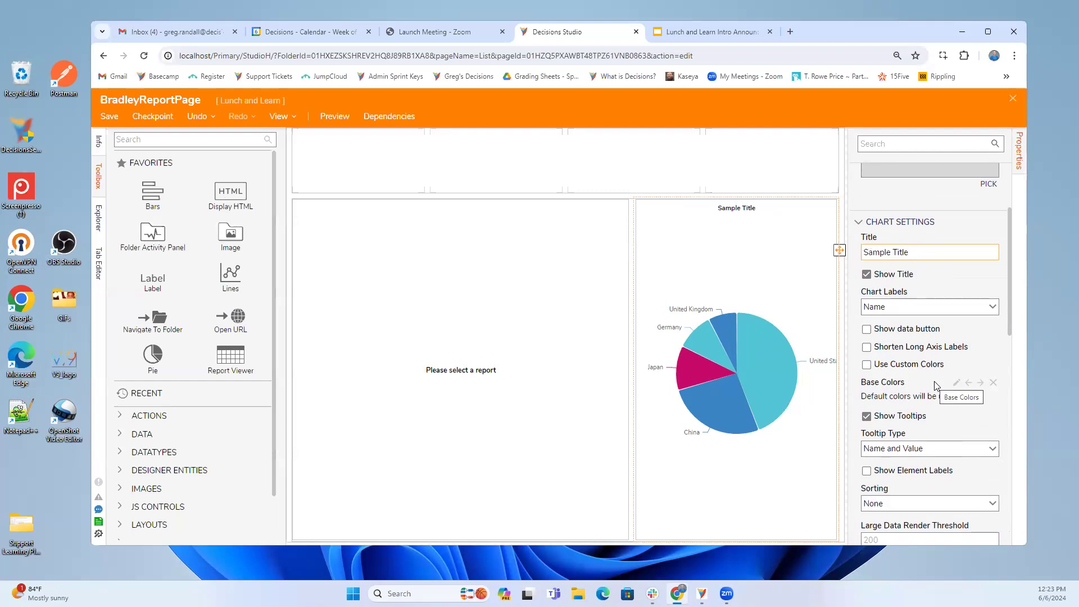
pyautogui.scroll(-3, 935, 385)
pyautogui.scroll(-1, 935, 385)
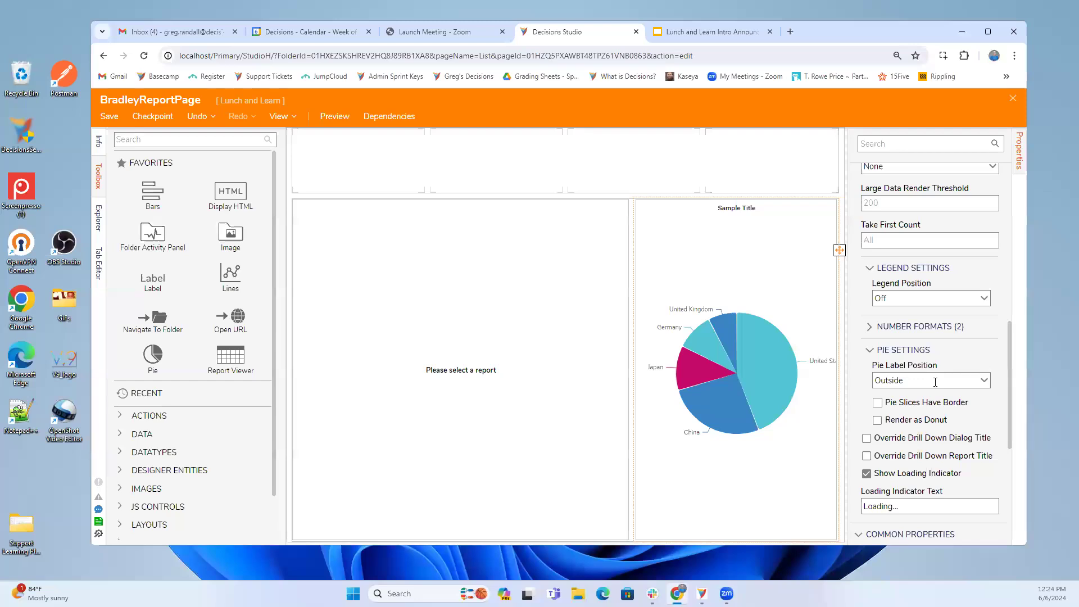
pyautogui.scroll(-3, 935, 382)
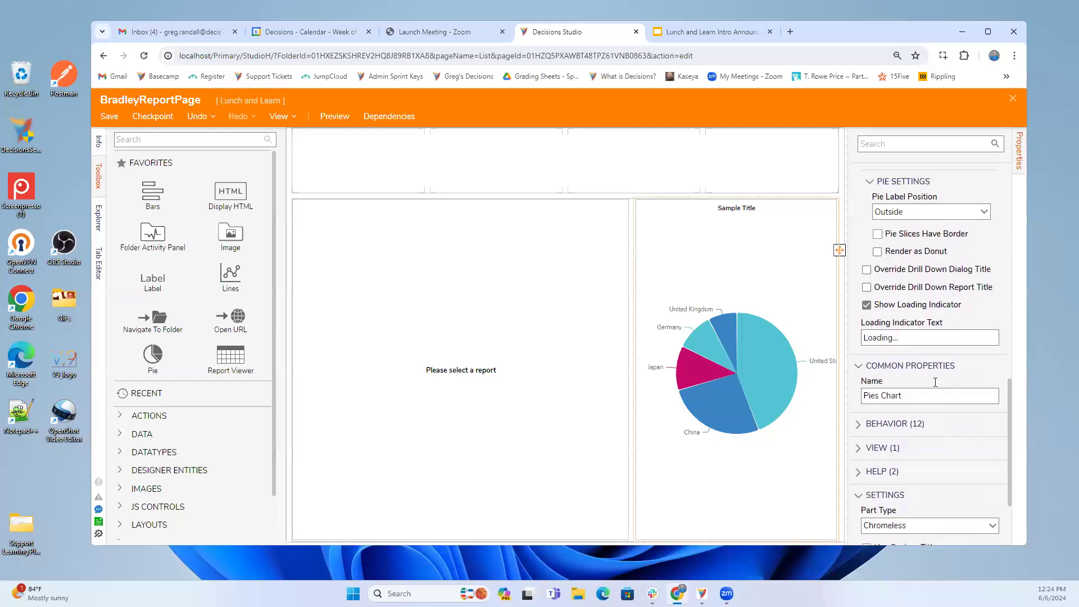
pyautogui.scroll(-2, 936, 386)
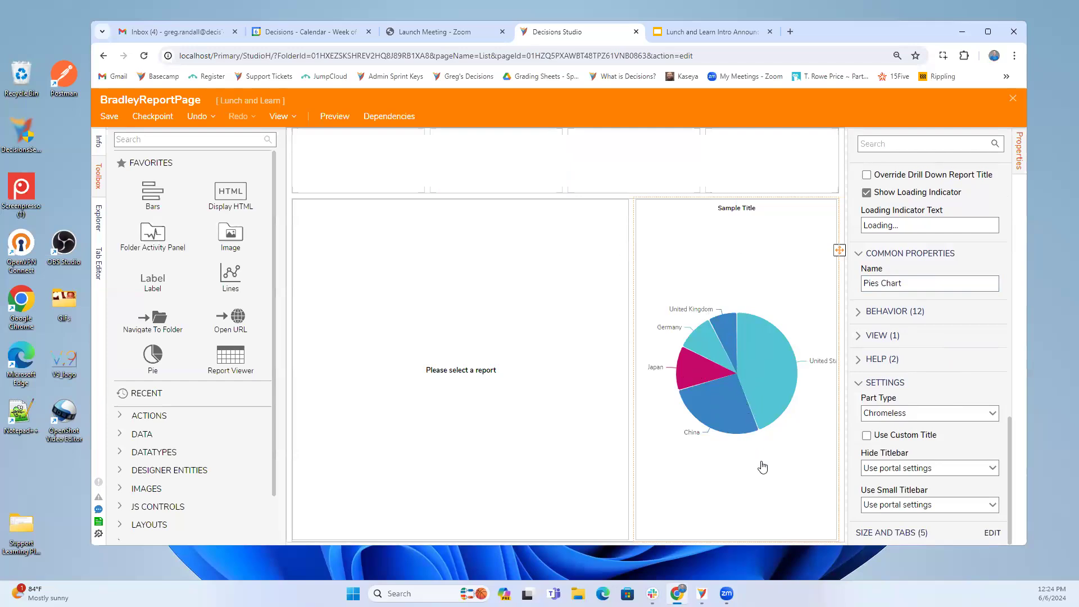
# Pick the existing BradleyReport as the Report Viewer's default report.
pyautogui.click(549, 348)
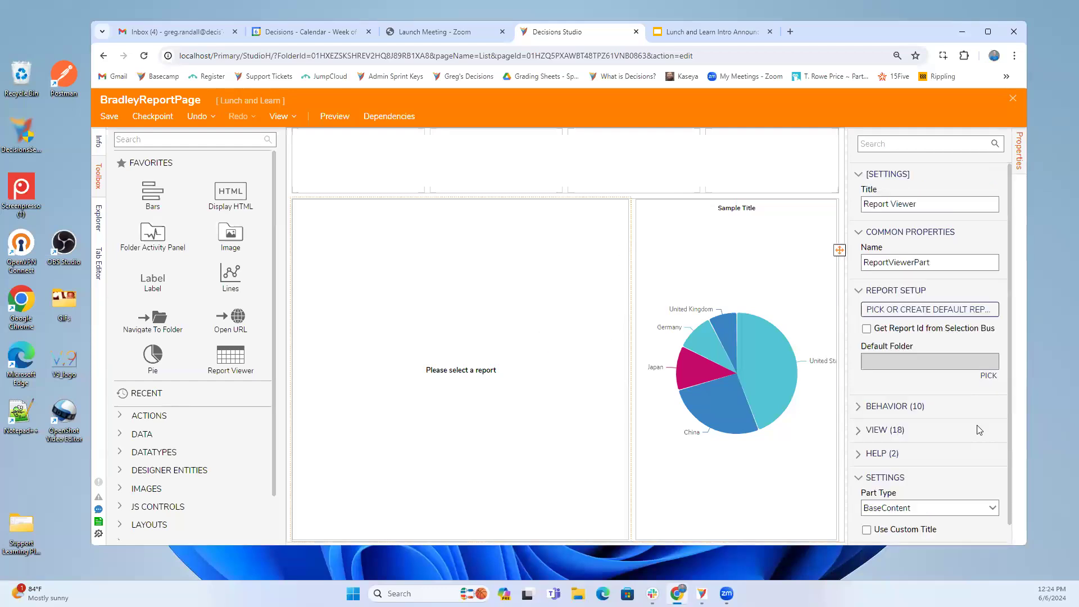
pyautogui.scroll(-1, 979, 430)
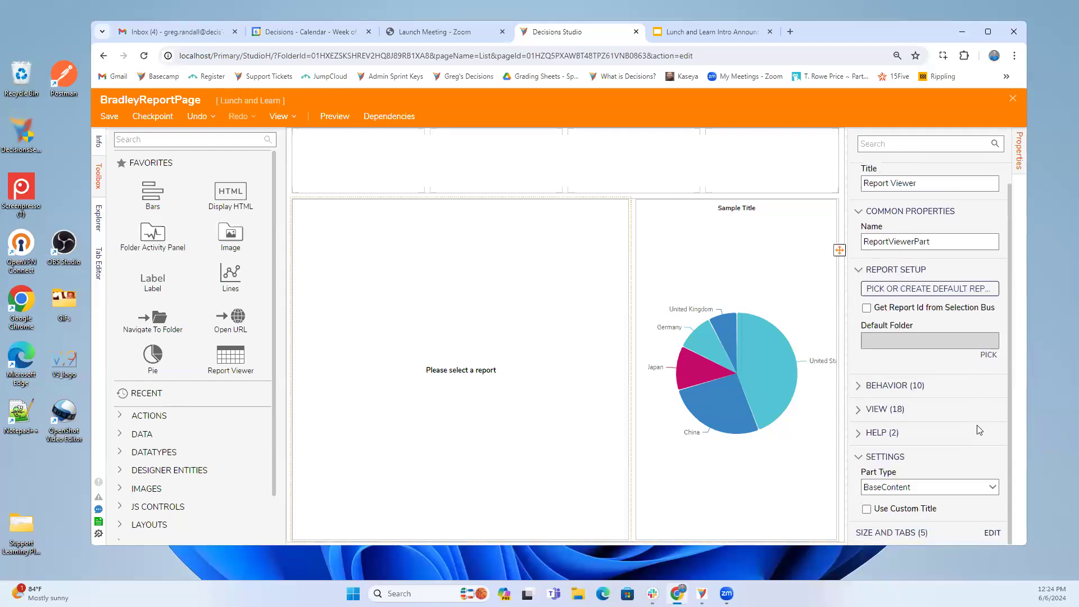
pyautogui.click(940, 290)
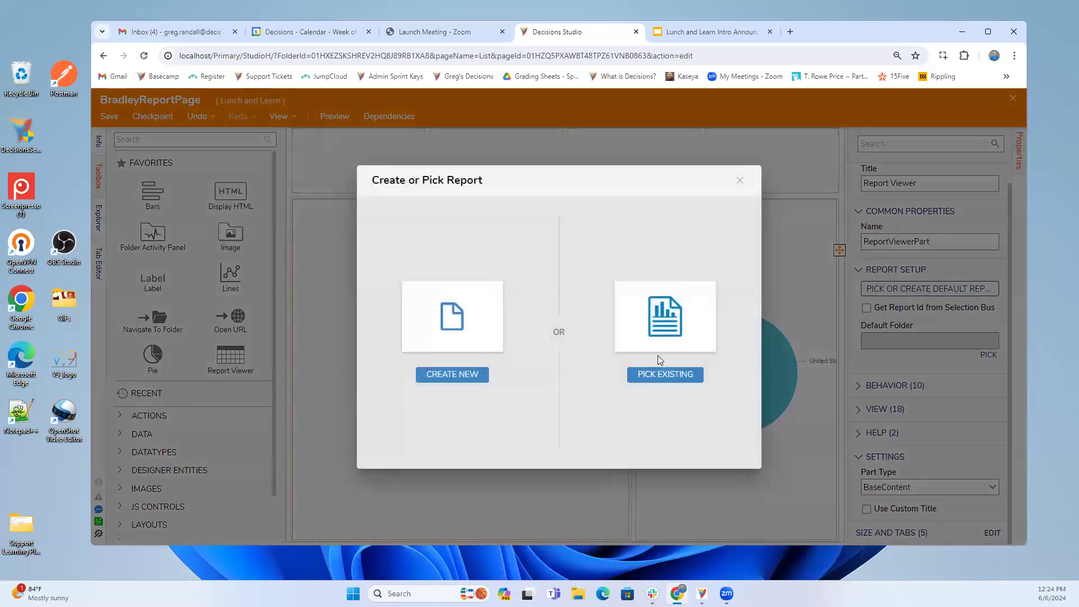
pyautogui.click(671, 328)
pyautogui.click(445, 231)
pyautogui.click(737, 519)
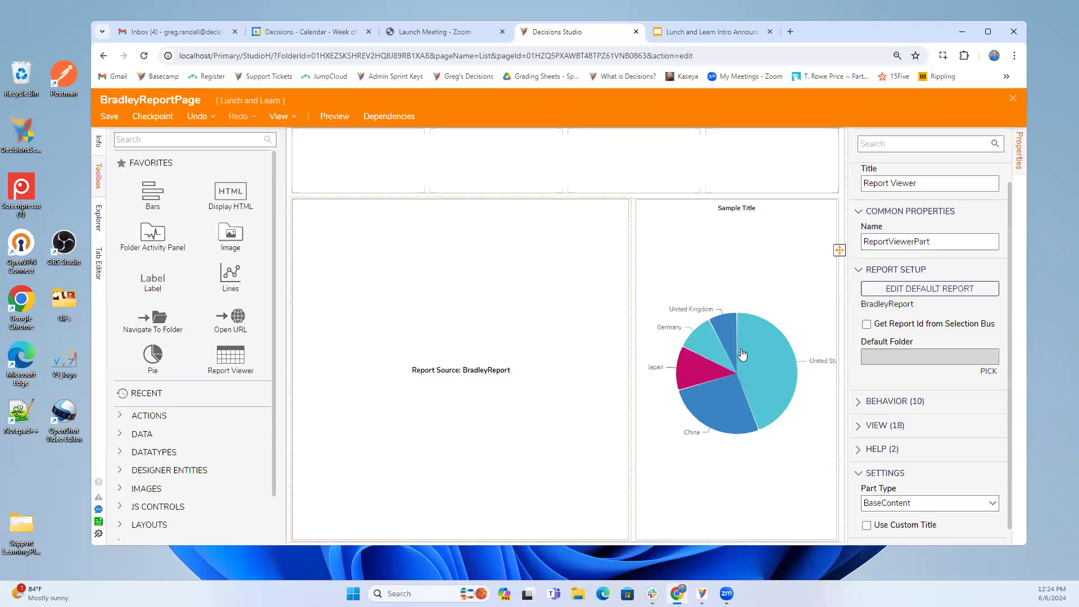
# Open the Report Viewer's default report for editing, group it by Entity Name, and return to the page.
pyautogui.click(945, 292)
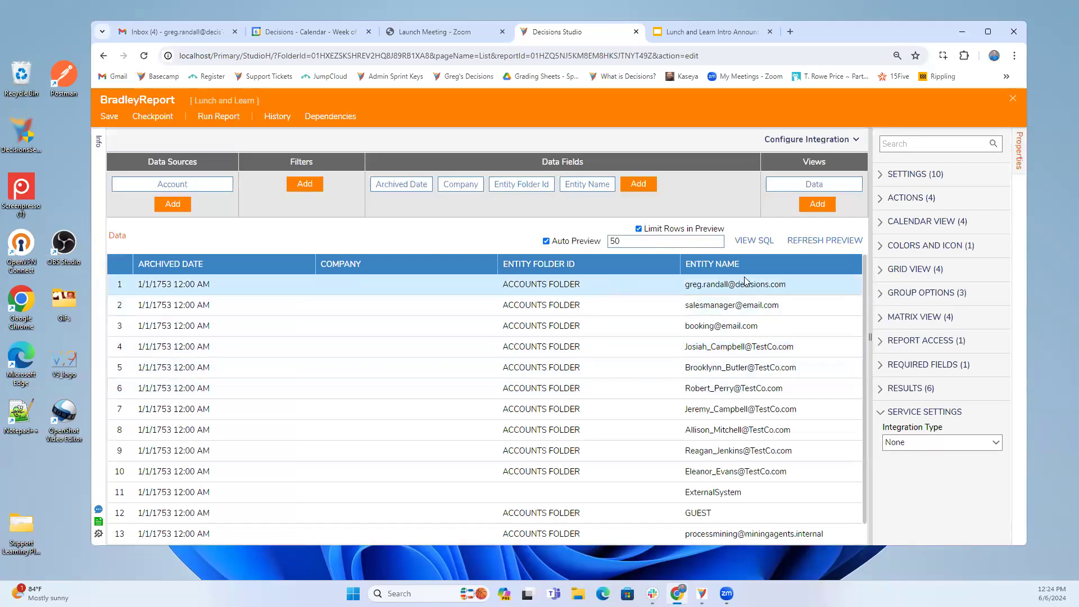
pyautogui.moveTo(852, 268)
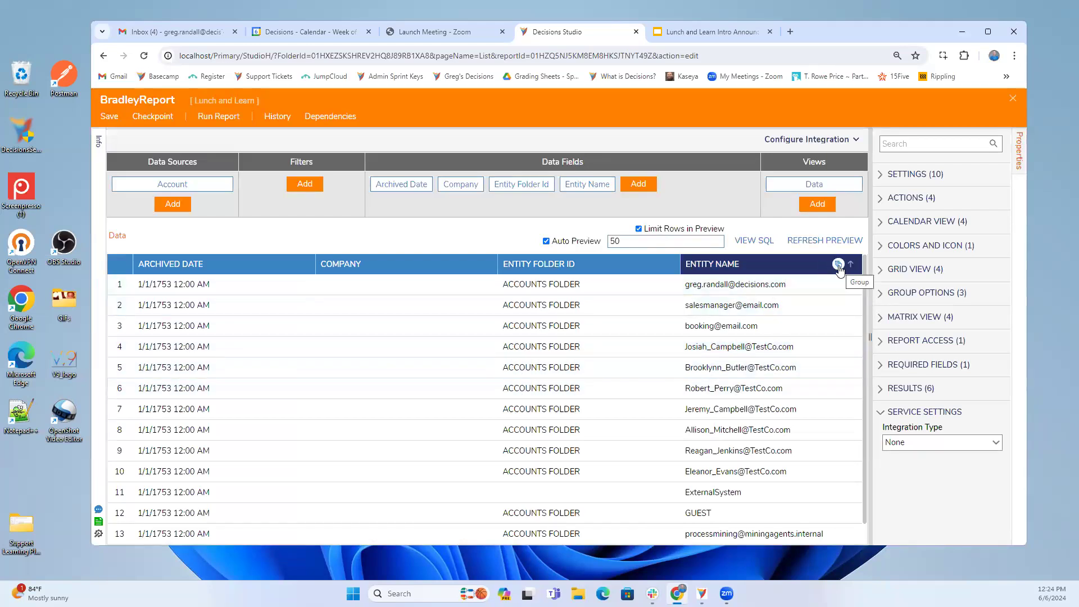
pyautogui.click(838, 265)
pyautogui.click(1012, 100)
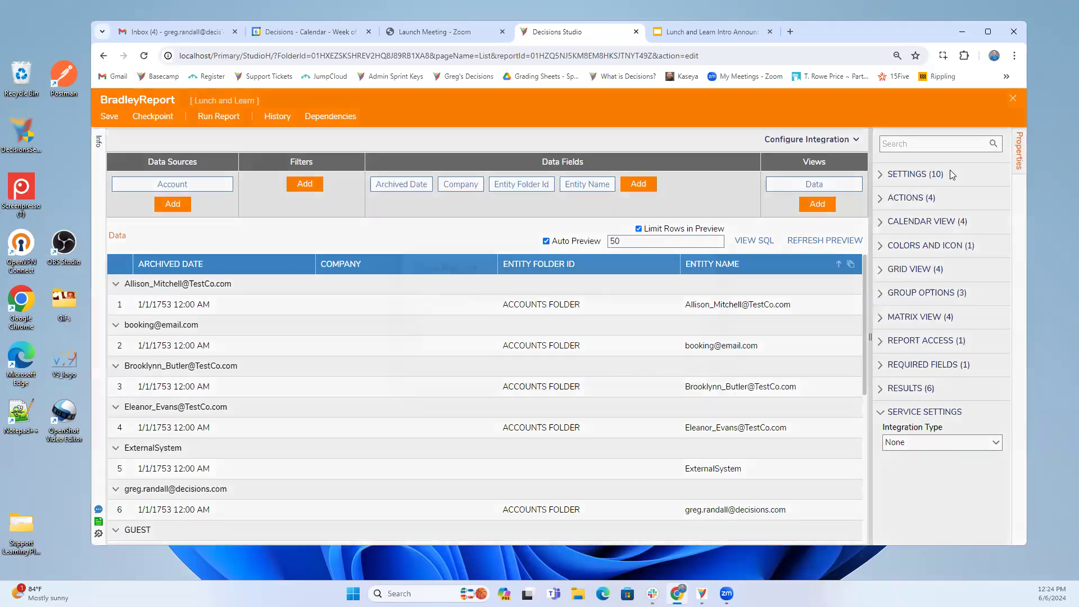
pyautogui.click(691, 369)
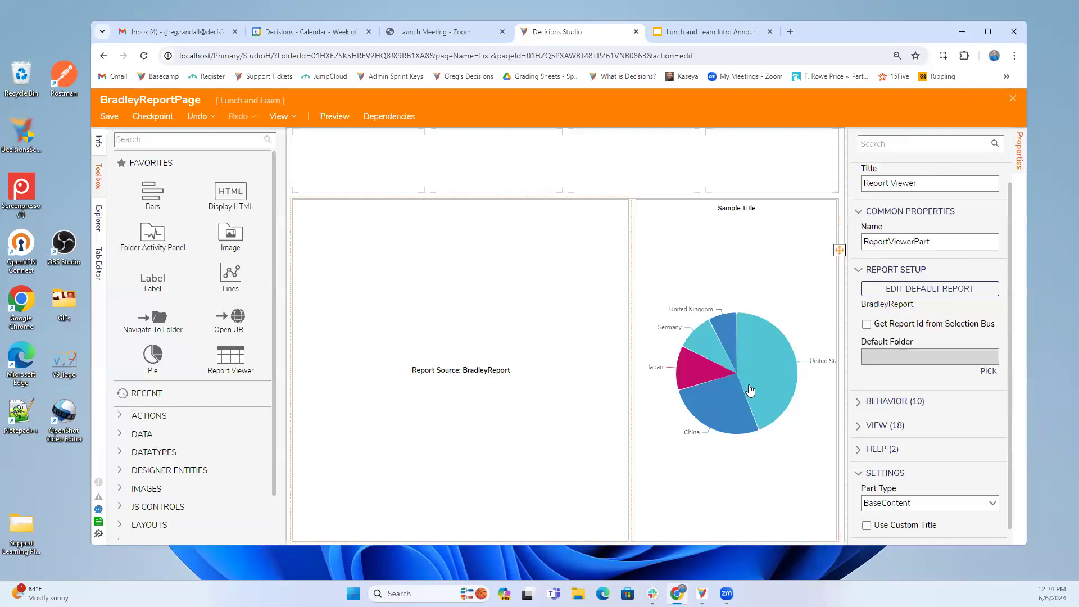
# Close BradleyReportPage and return to the Lunch and Learn folder.
pyautogui.click(750, 390)
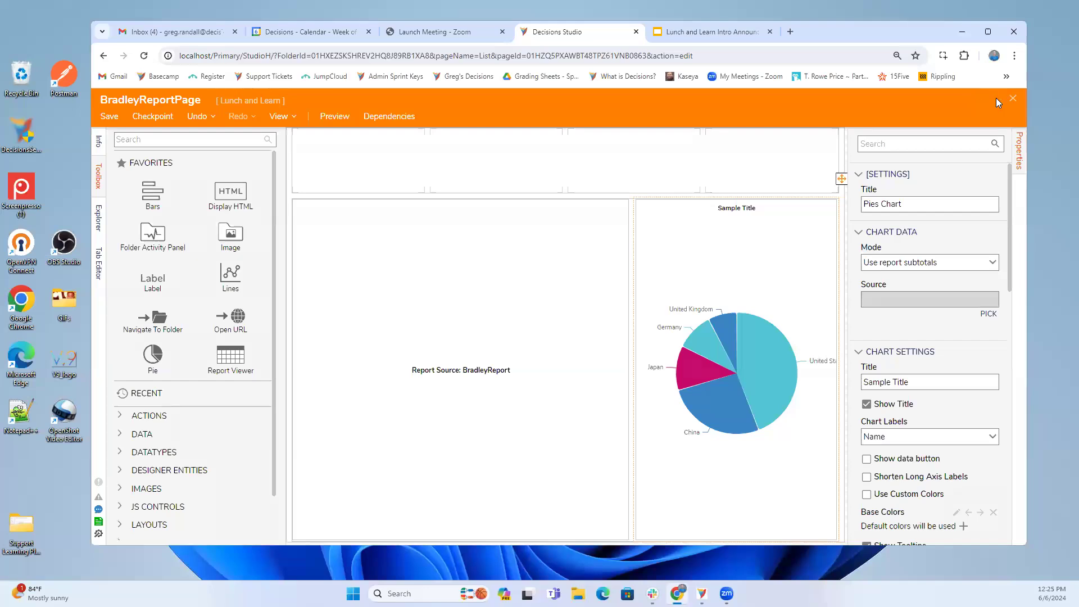
pyautogui.click(1012, 98)
pyautogui.click(696, 373)
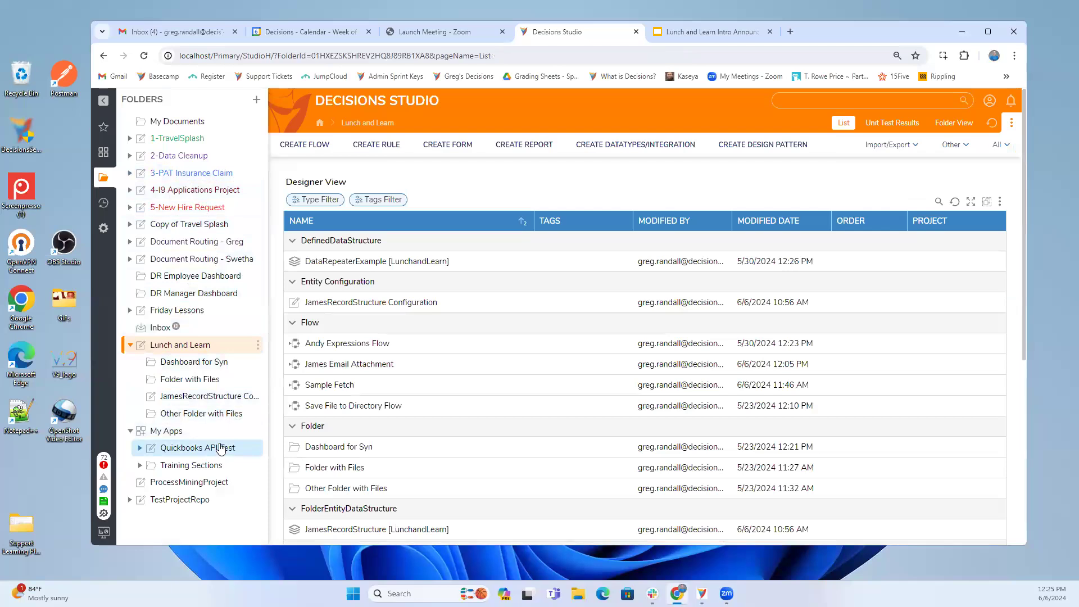
# Create a regular folder named BradleyDashboard inside the Lunch and Learn folder.
pyautogui.rightClick(201, 350)
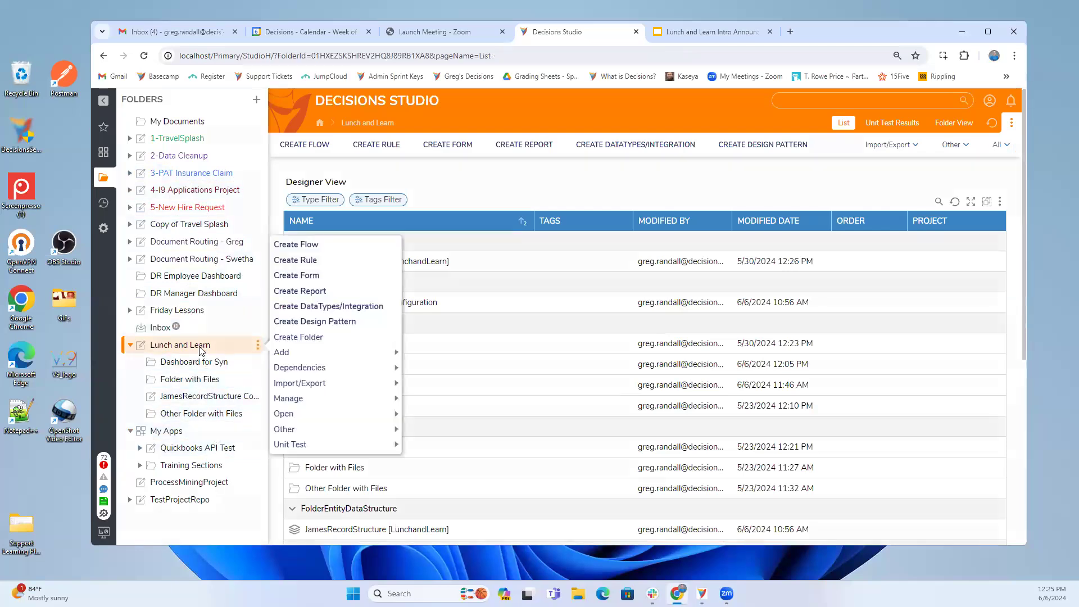
pyautogui.click(314, 337)
pyautogui.click(476, 328)
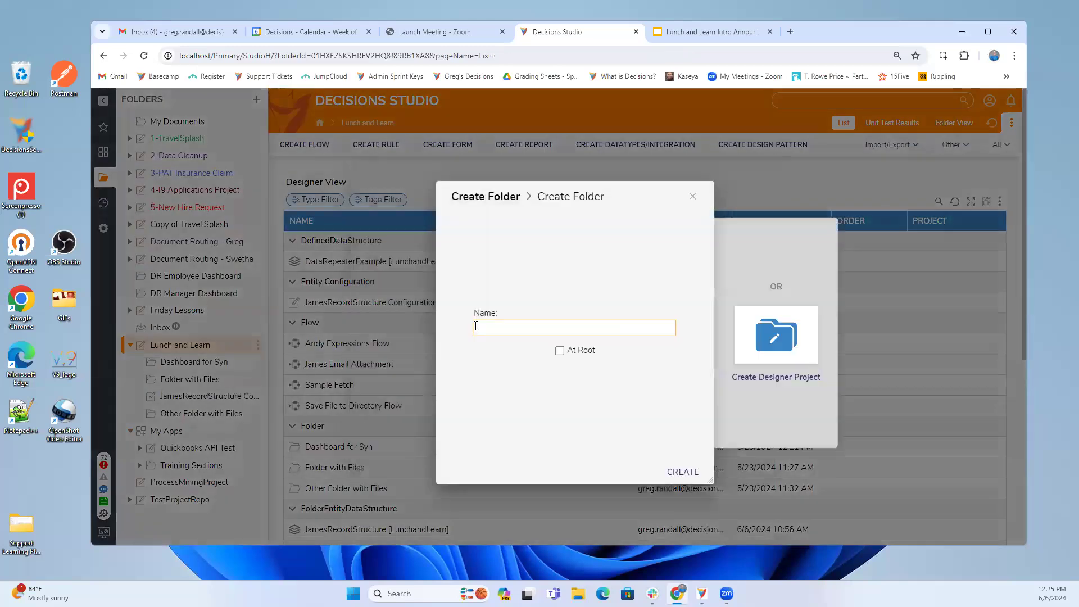
pyautogui.write('BradleyDashboard')
pyautogui.click(682, 471)
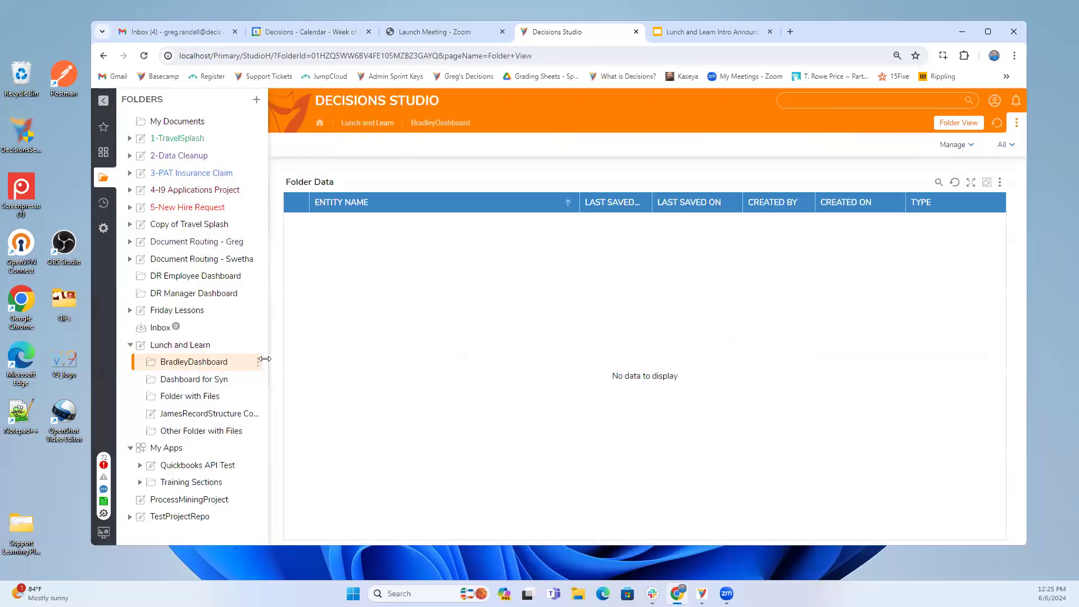
# Add the existing BradleyReportPage to the BradleyDashboard folder as a page/dashboard.
pyautogui.click(258, 362)
pyautogui.moveTo(293, 388)
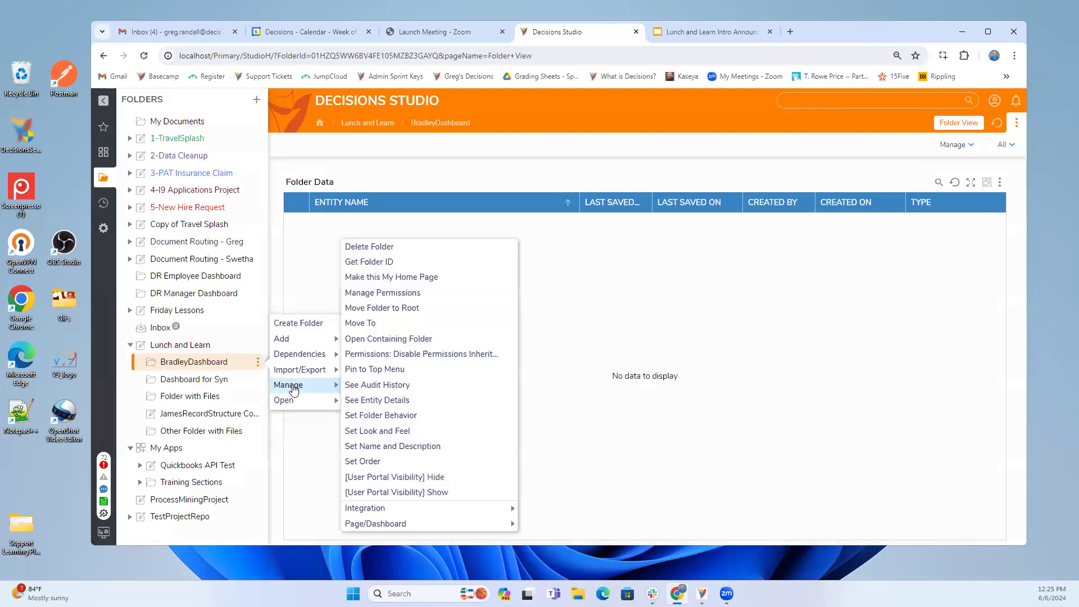
pyautogui.moveTo(381, 523)
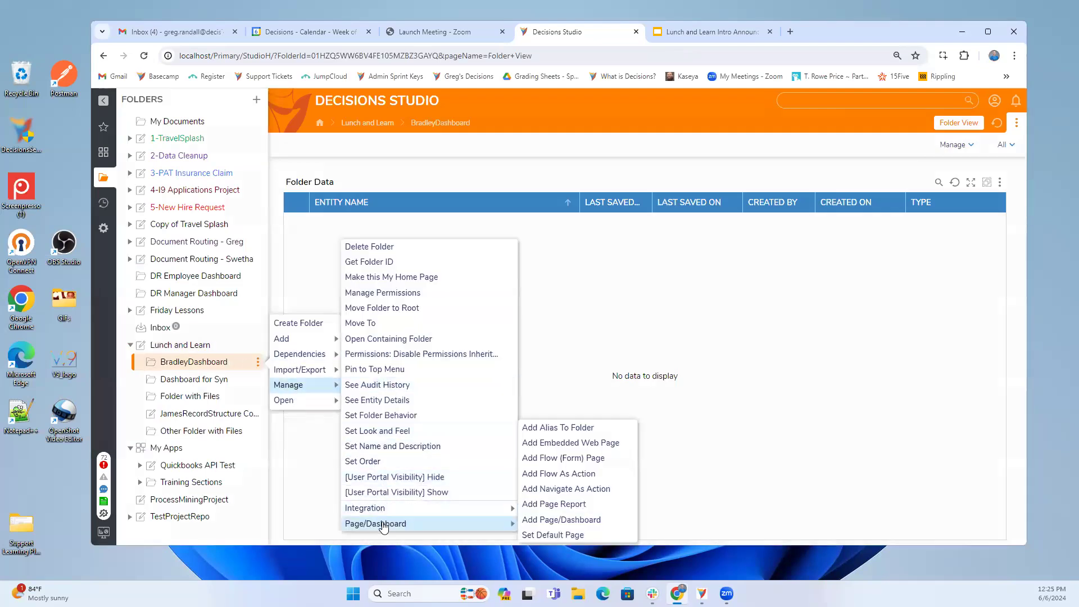
pyautogui.click(535, 524)
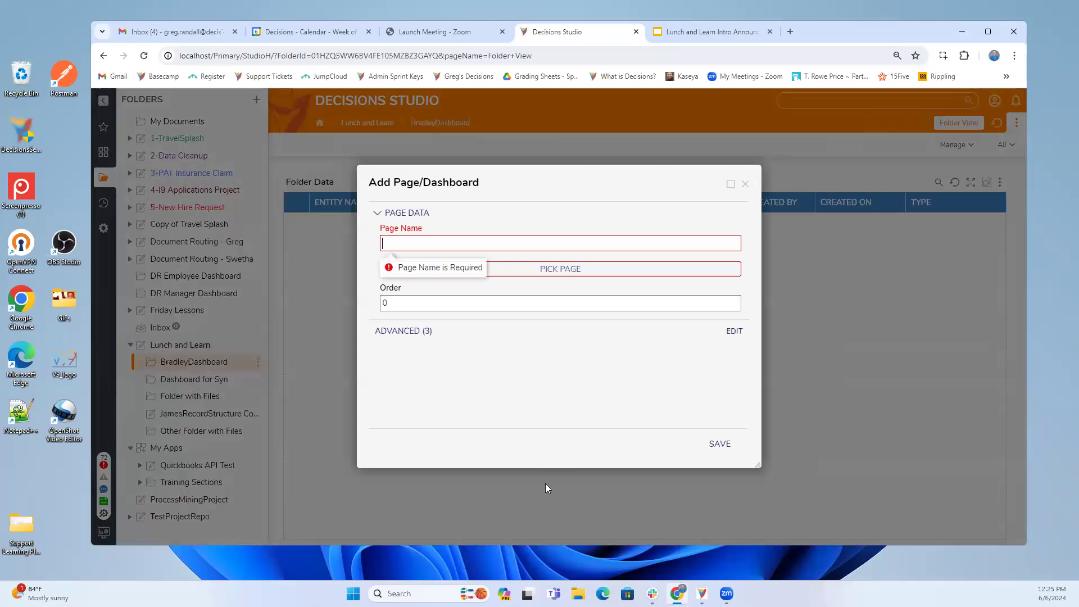
pyautogui.click(544, 270)
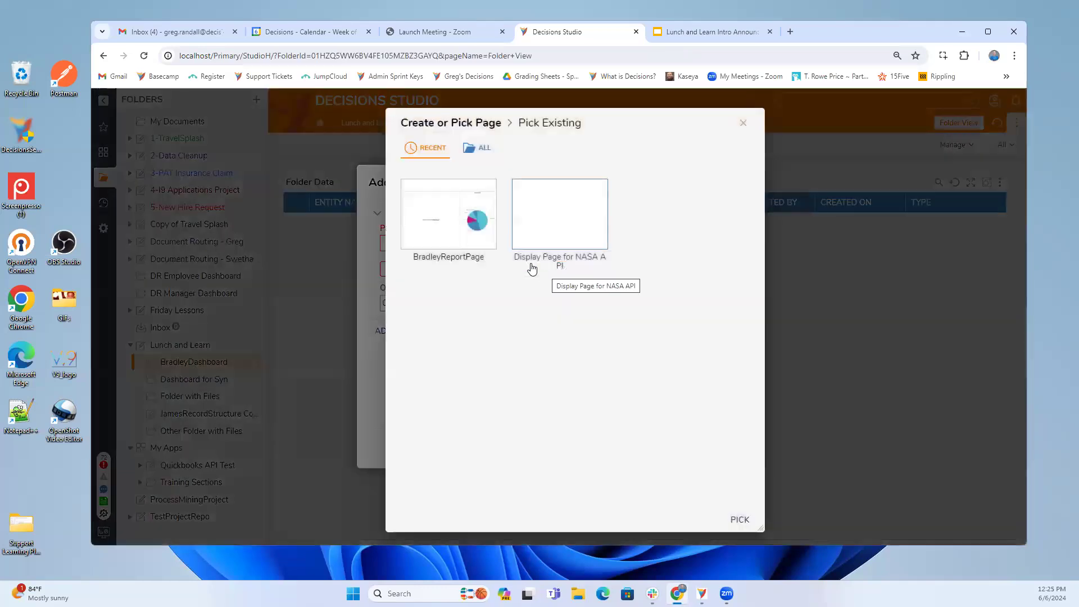
pyautogui.click(446, 214)
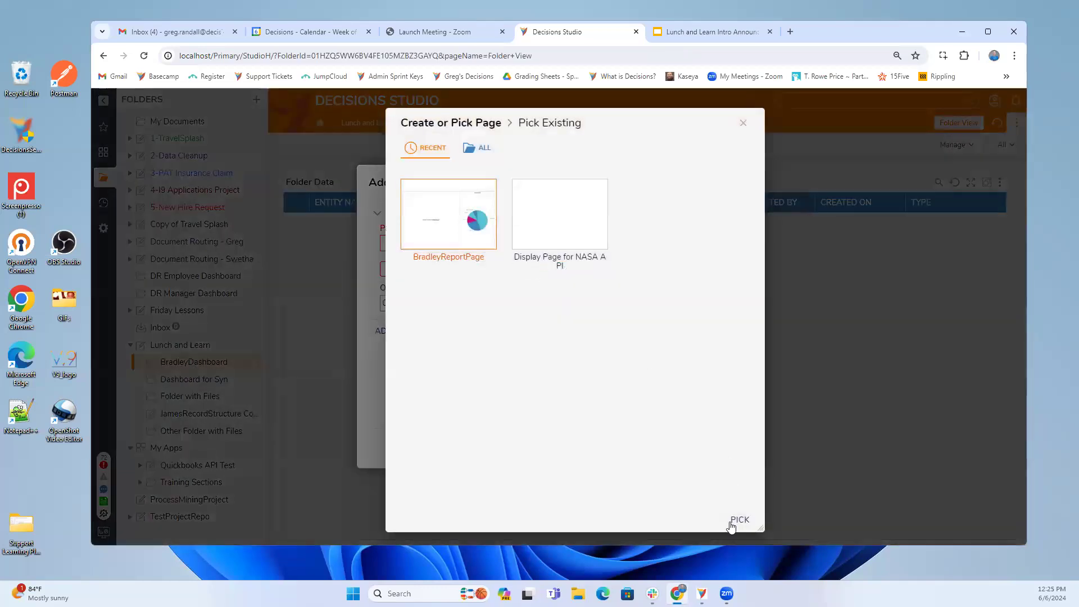
pyautogui.click(737, 519)
pyautogui.click(725, 446)
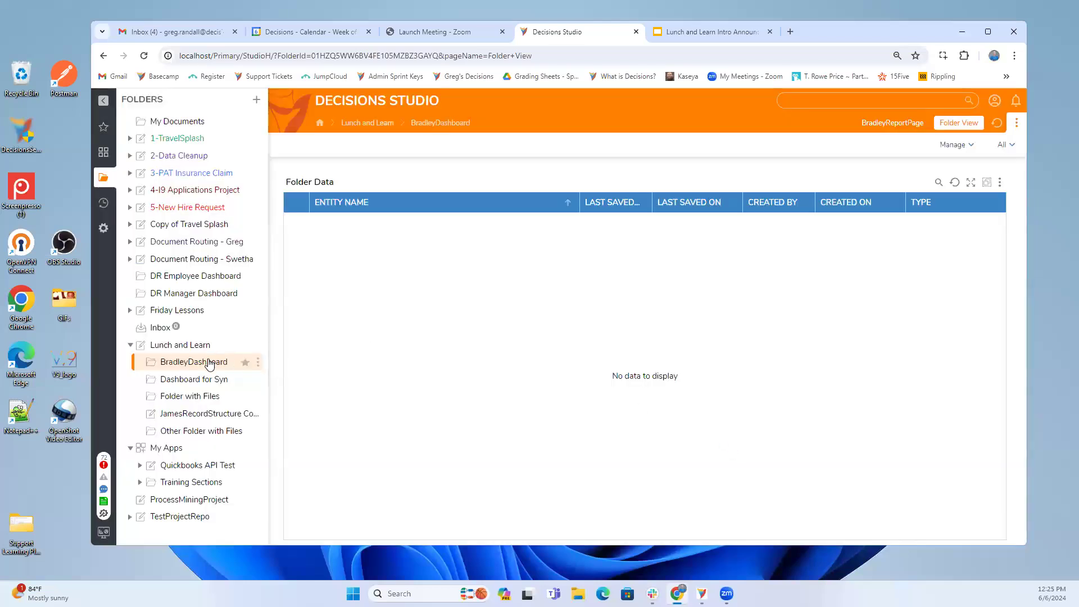
# Reload the browser page and reopen the BradleyDashboard folder to view its dashboard page.
pyautogui.click(143, 56)
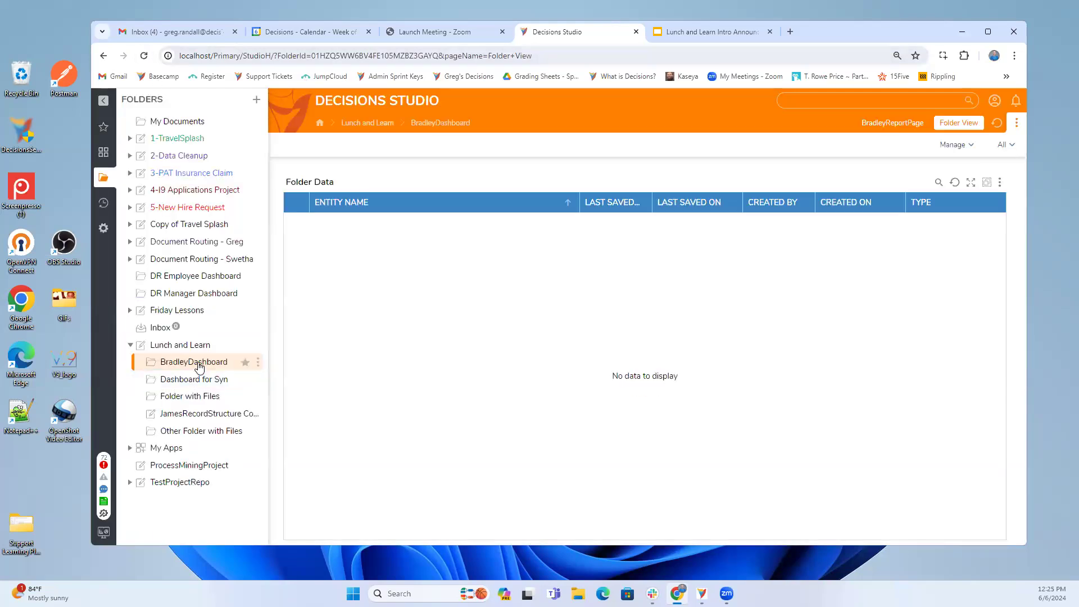
pyautogui.click(207, 379)
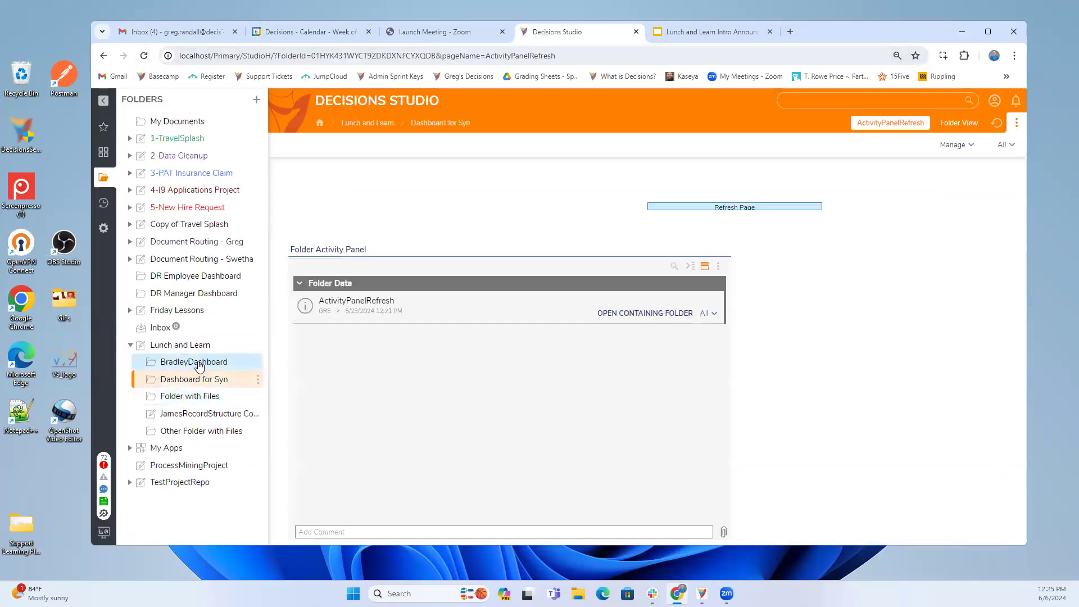
pyautogui.click(198, 363)
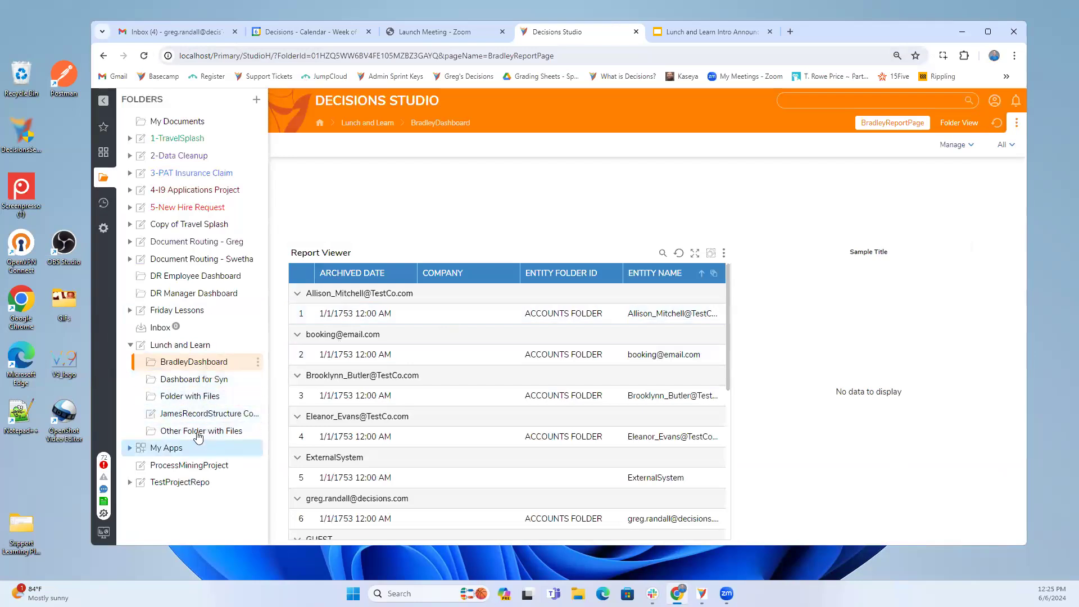
# Open BradleyReport from the Lunch and Learn folder and add a grouping by Entity Folder ID.
pyautogui.click(193, 344)
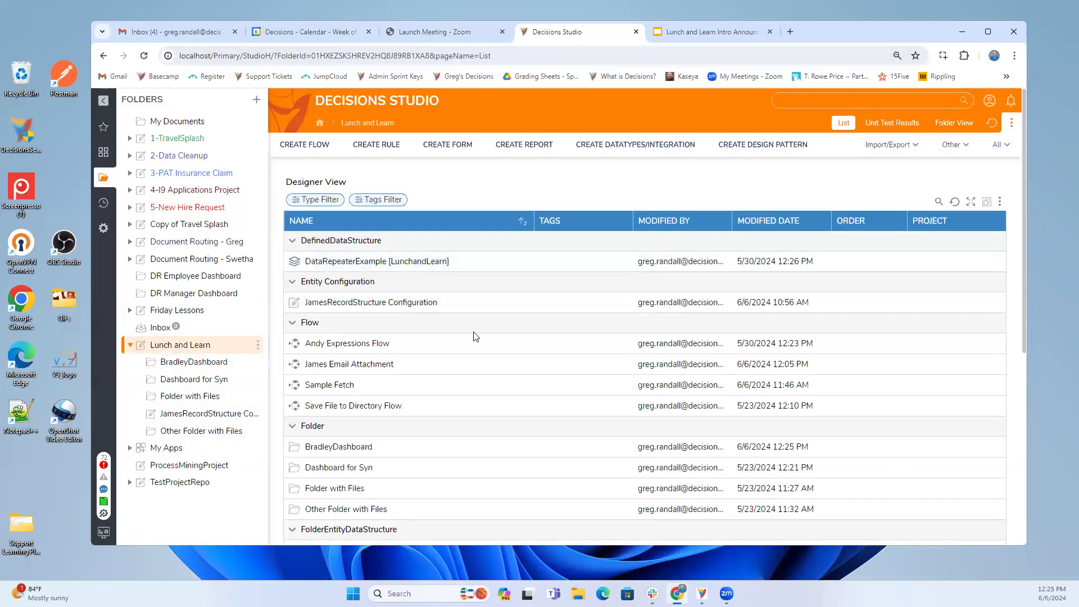
pyautogui.scroll(-2, 473, 335)
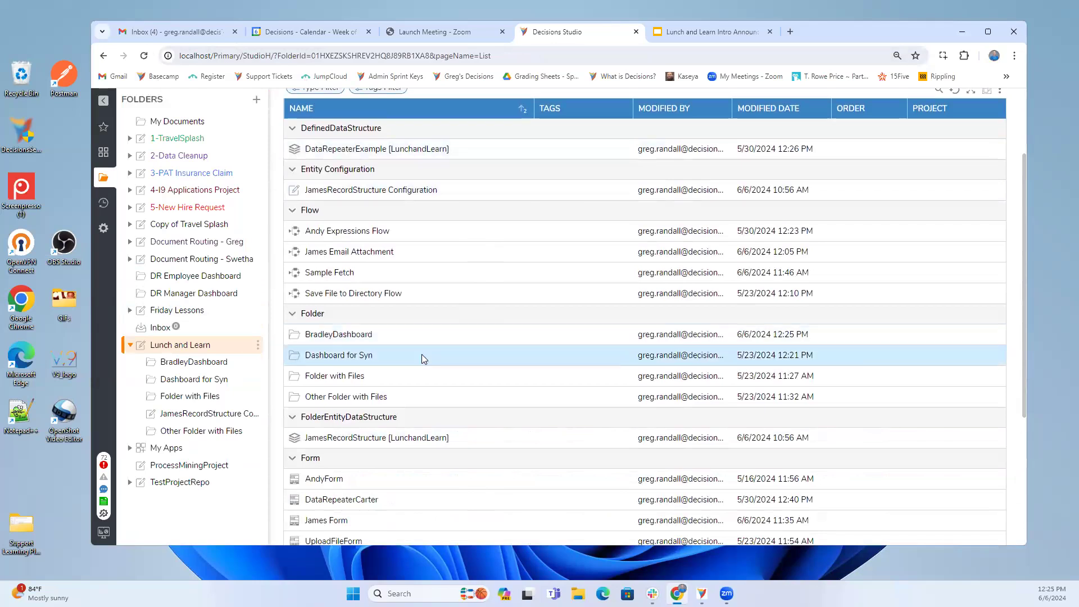
pyautogui.scroll(-3, 421, 354)
pyautogui.scroll(-1, 453, 424)
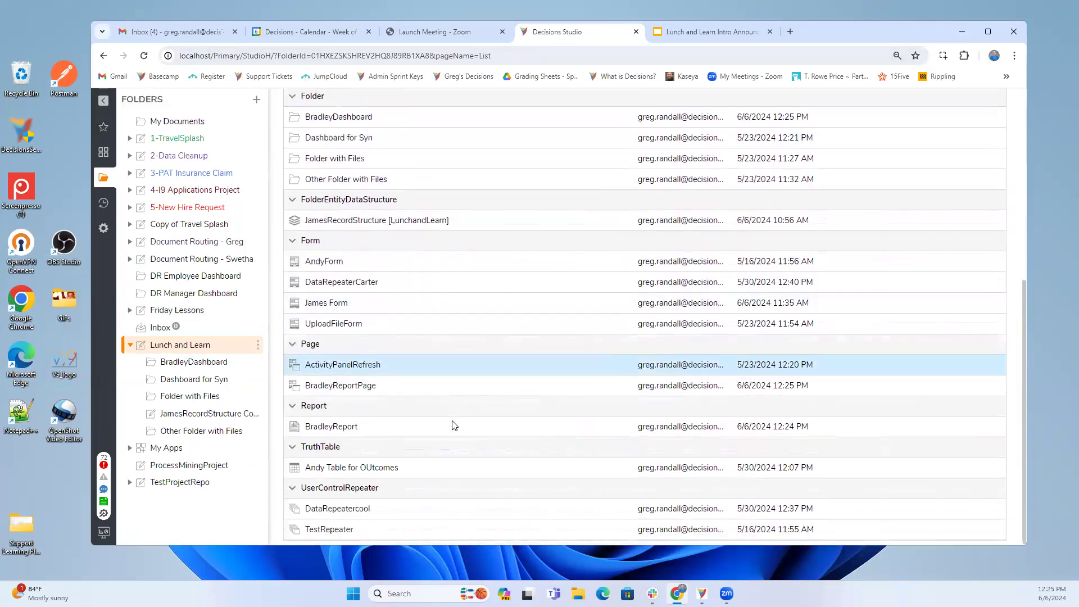
pyautogui.click(333, 429)
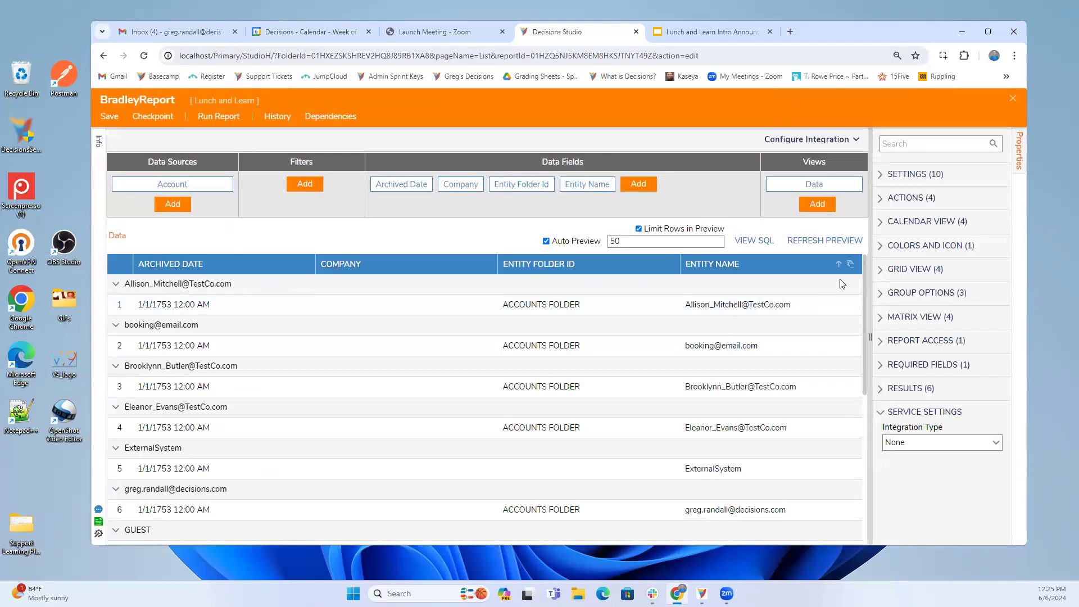
pyautogui.click(653, 264)
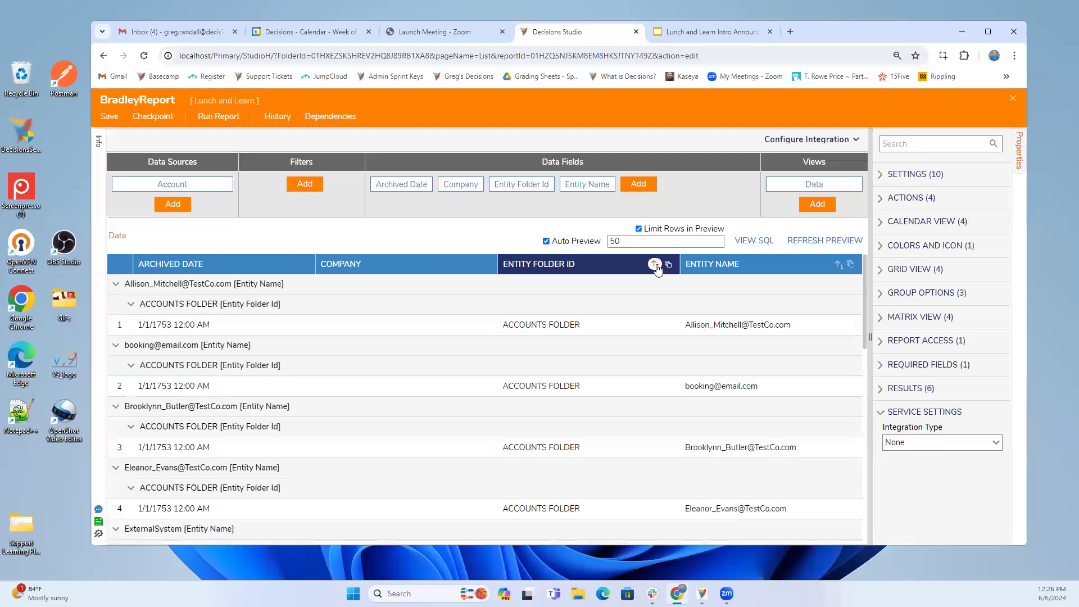
pyautogui.click(289, 264)
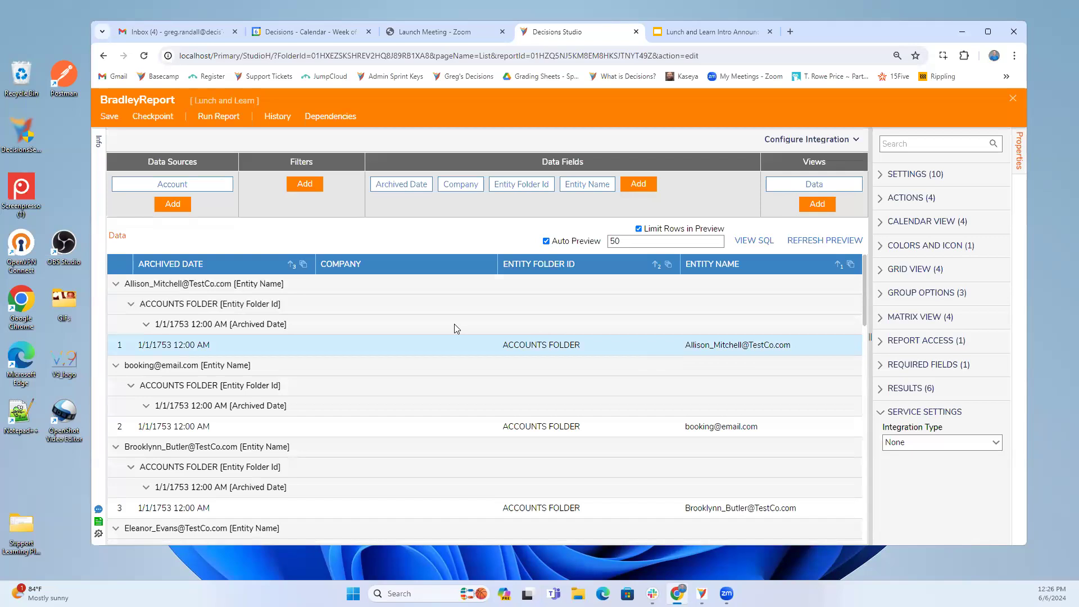
pyautogui.click(302, 263)
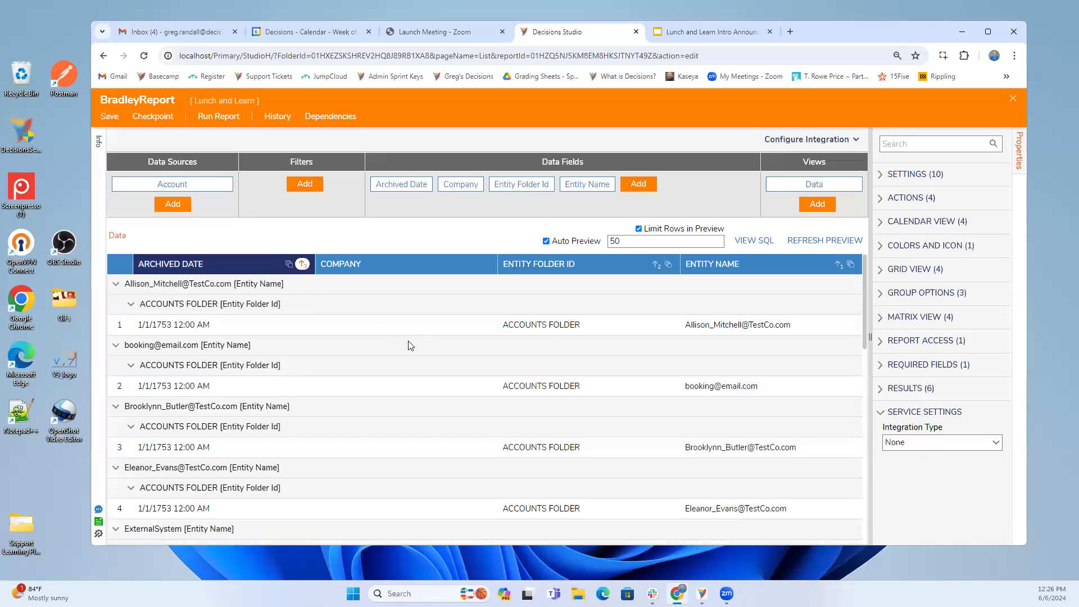
# Replace the report's Entity Name grouping with one by Archived Date, and save and close BradleyReport.
pyautogui.click(852, 265)
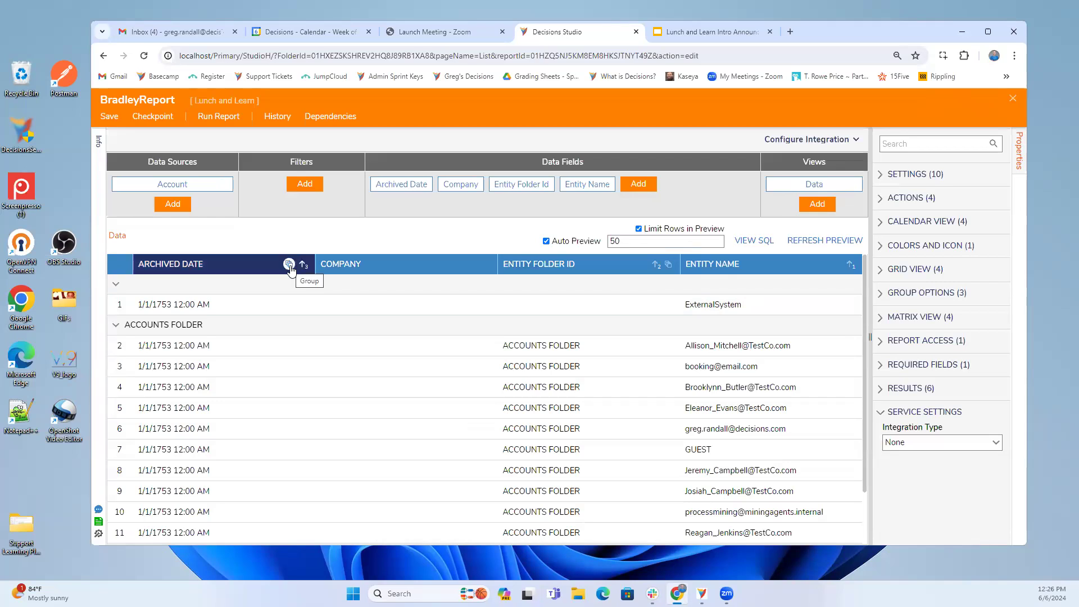
pyautogui.click(290, 265)
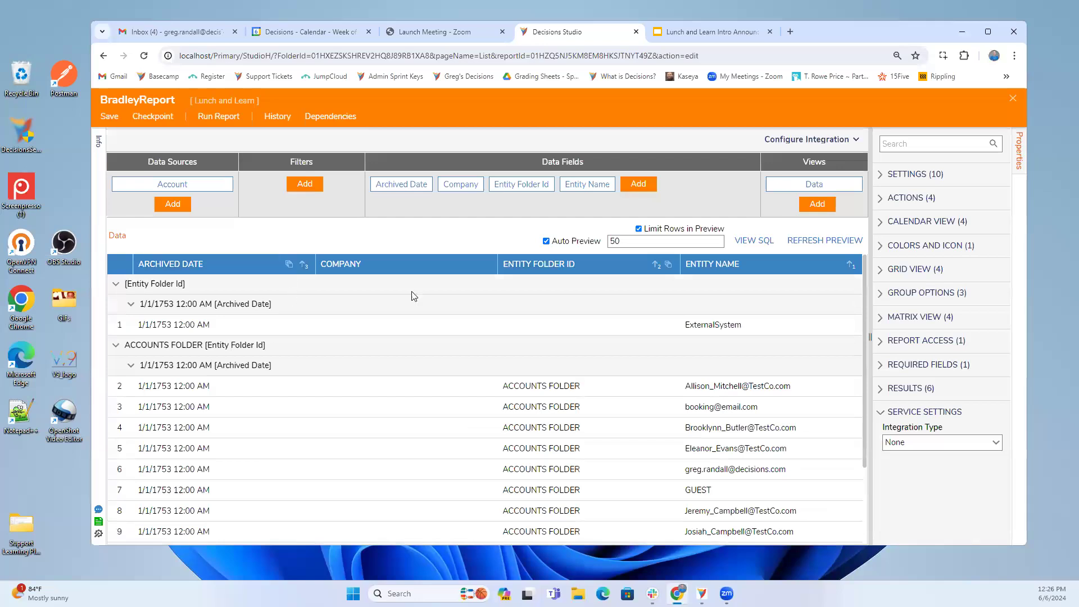
pyautogui.click(1017, 99)
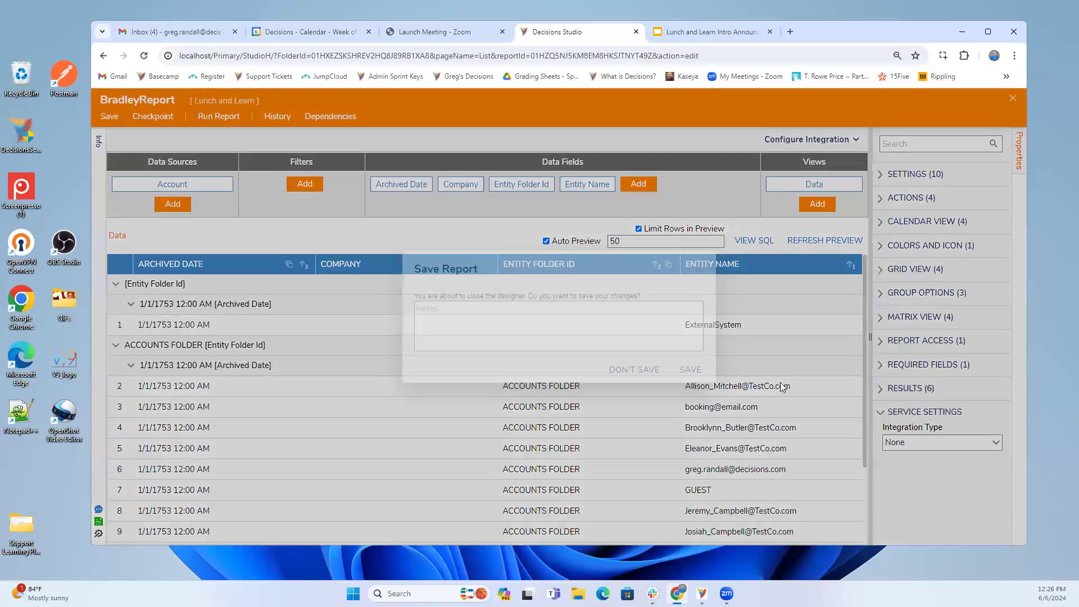
pyautogui.click(690, 371)
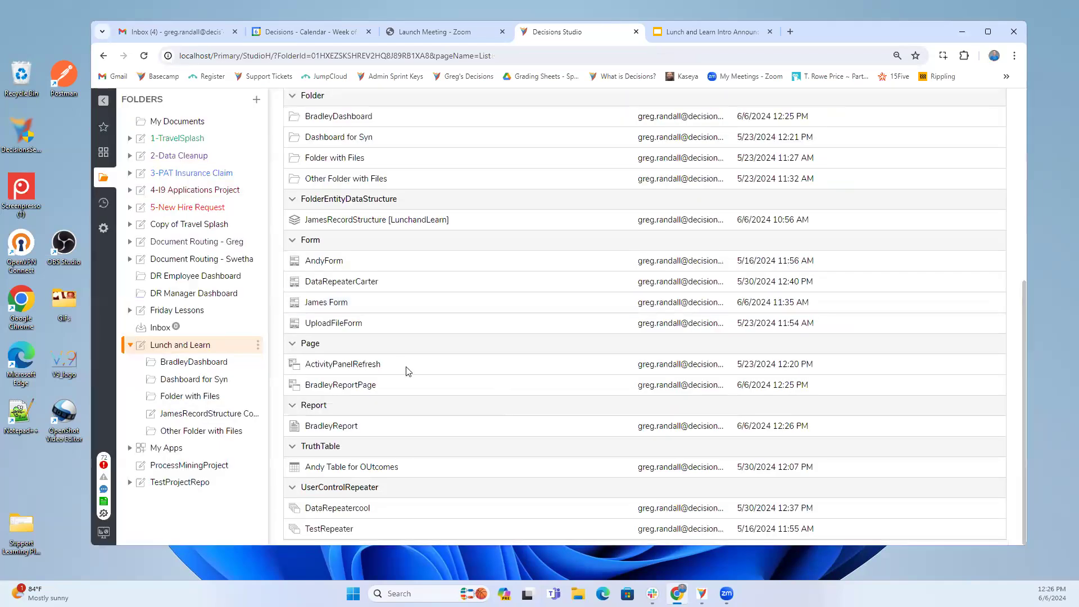
# Set BradleyReport as the pie chart's source in BradleyReportPage, and save and close the page.
pyautogui.click(338, 387)
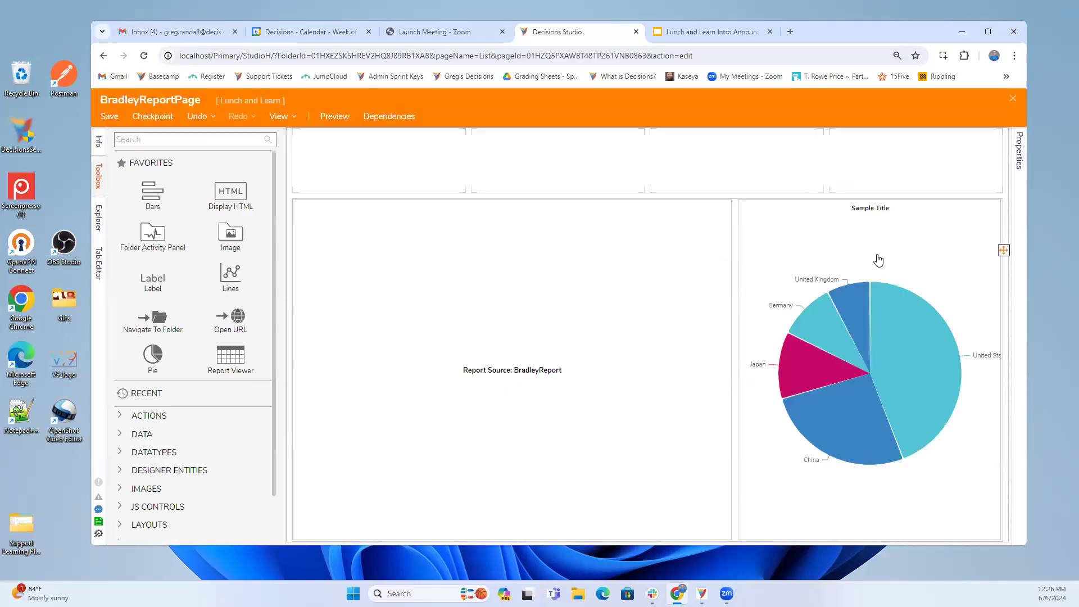
pyautogui.click(876, 261)
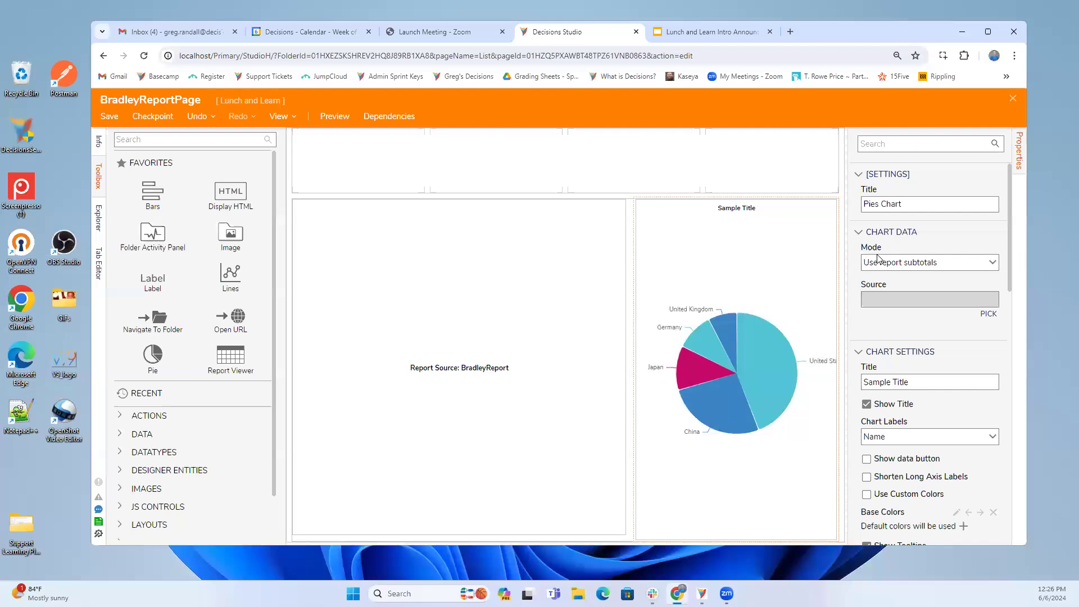
pyautogui.click(987, 313)
pyautogui.click(547, 252)
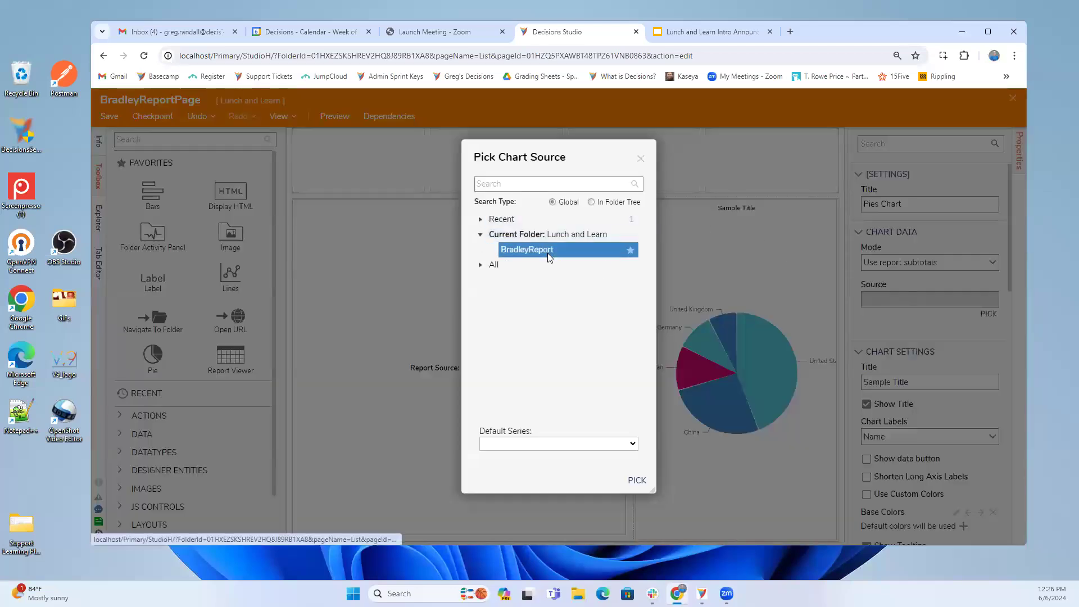
pyautogui.click(636, 482)
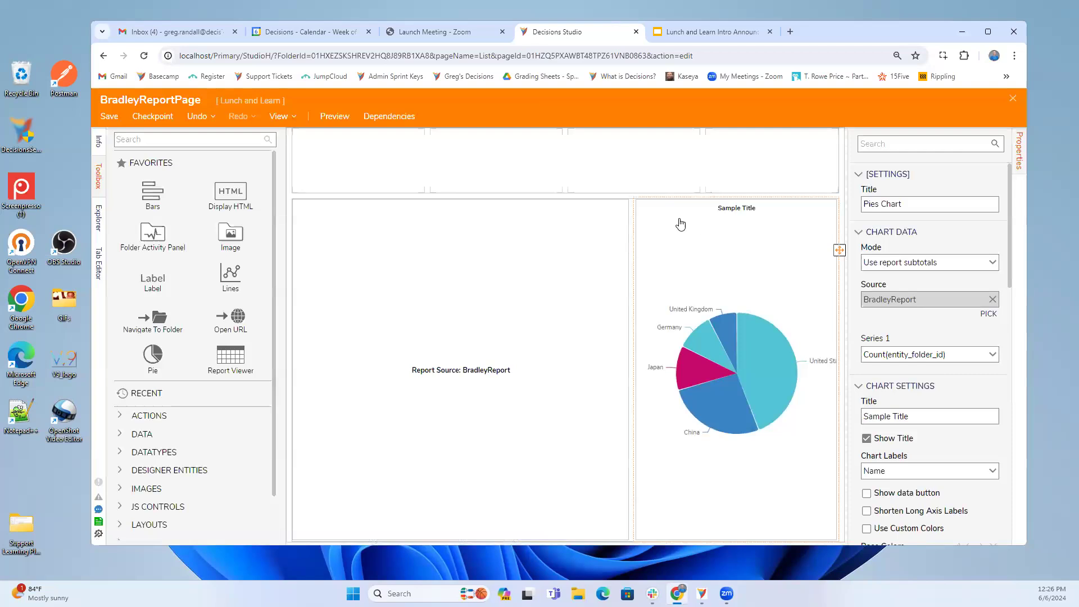
pyautogui.click(110, 117)
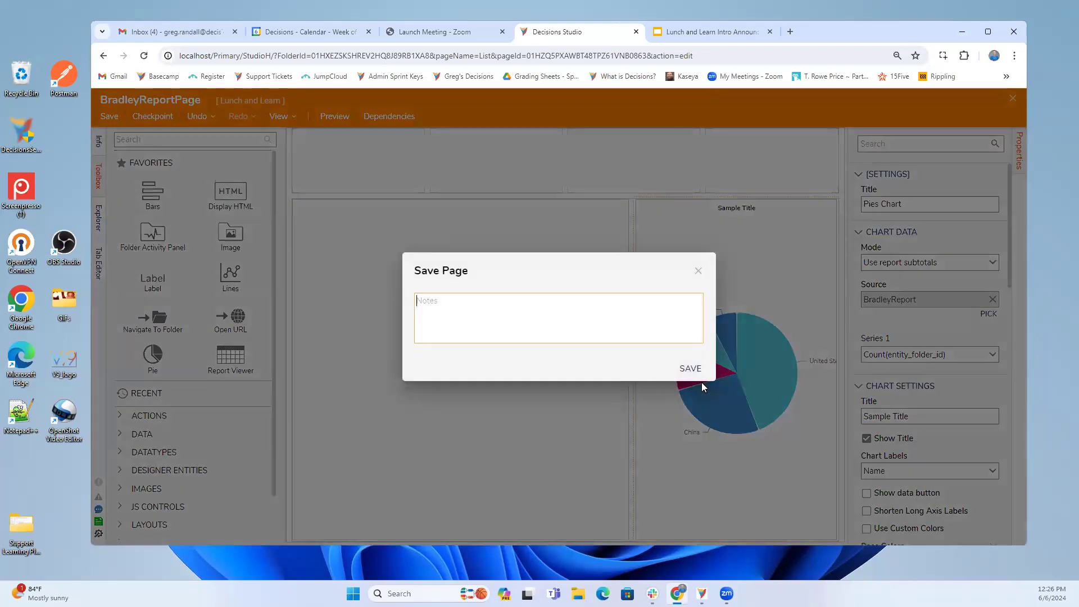
pyautogui.click(689, 369)
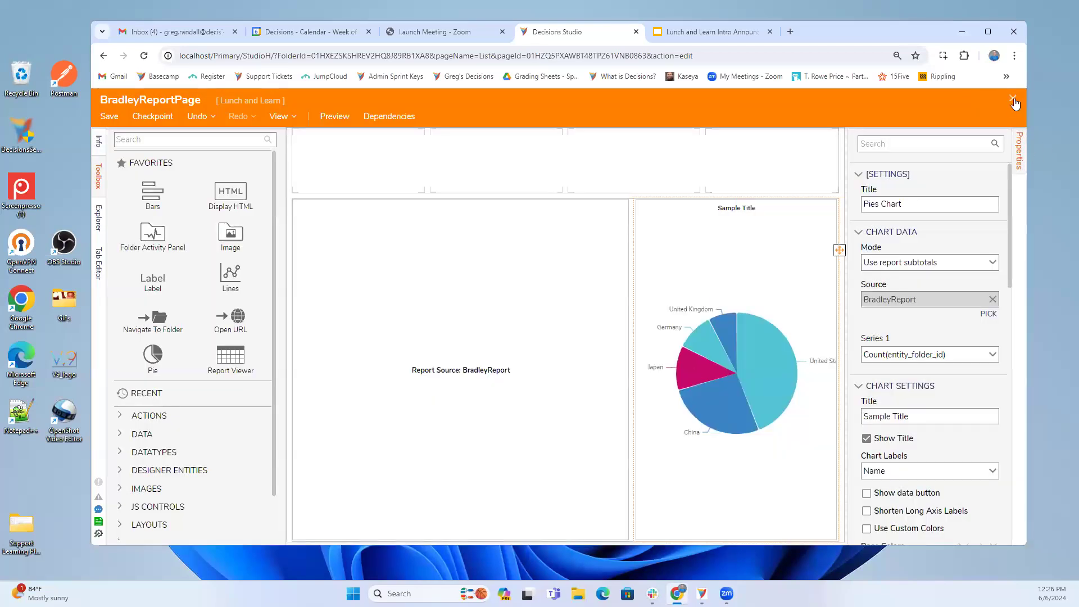
pyautogui.click(1013, 102)
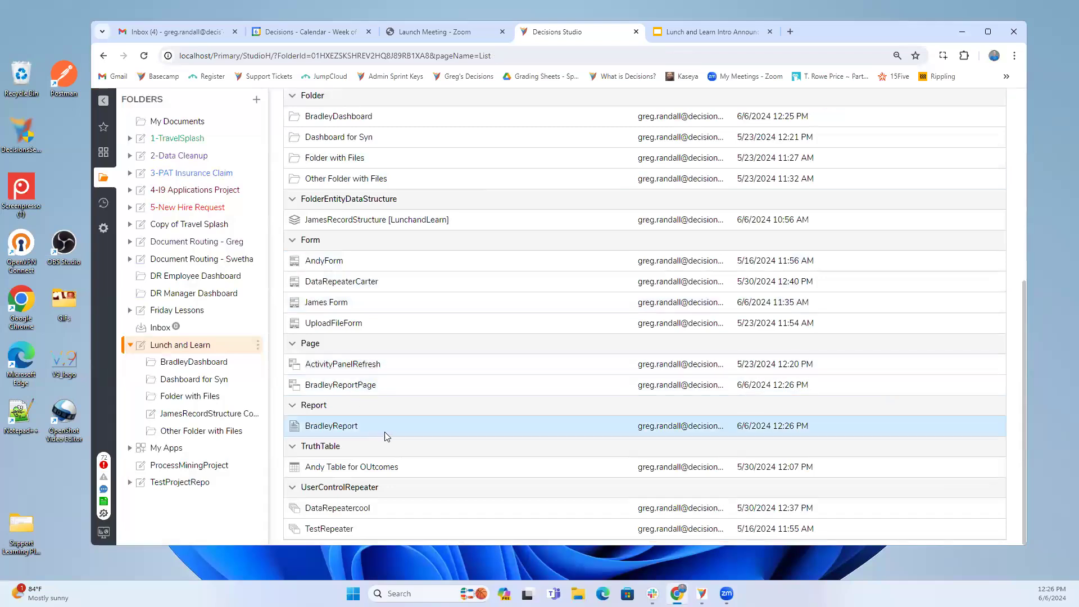
pyautogui.click(356, 386)
pyautogui.click(1012, 94)
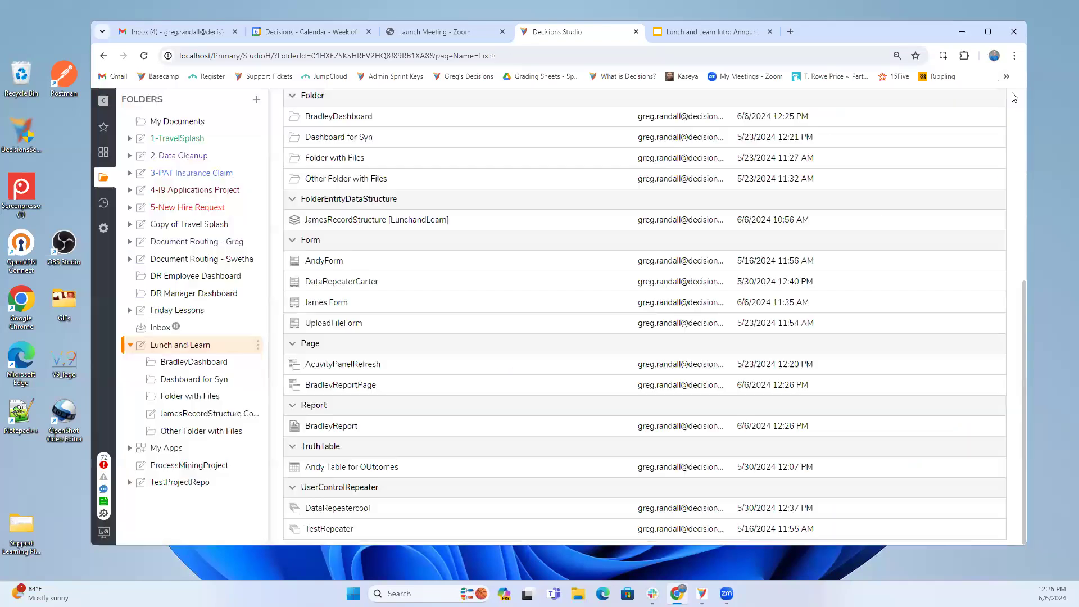
# Open the BradleyDashboard folder and examine the pie chart's slices, their counts and their available actions.
pyautogui.click(209, 362)
pyautogui.moveTo(940, 274)
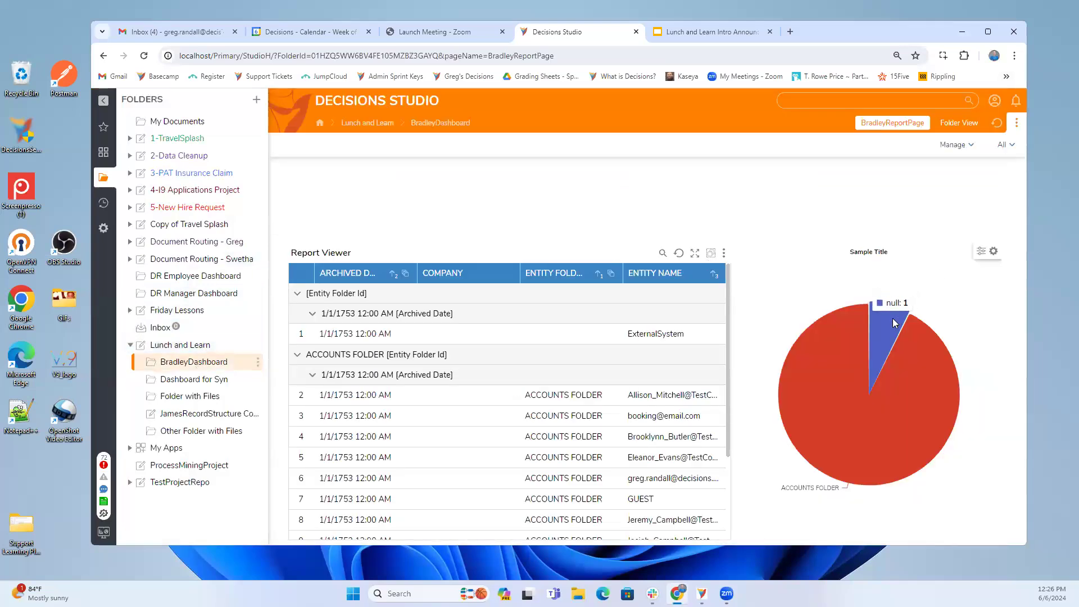
pyautogui.moveTo(849, 444)
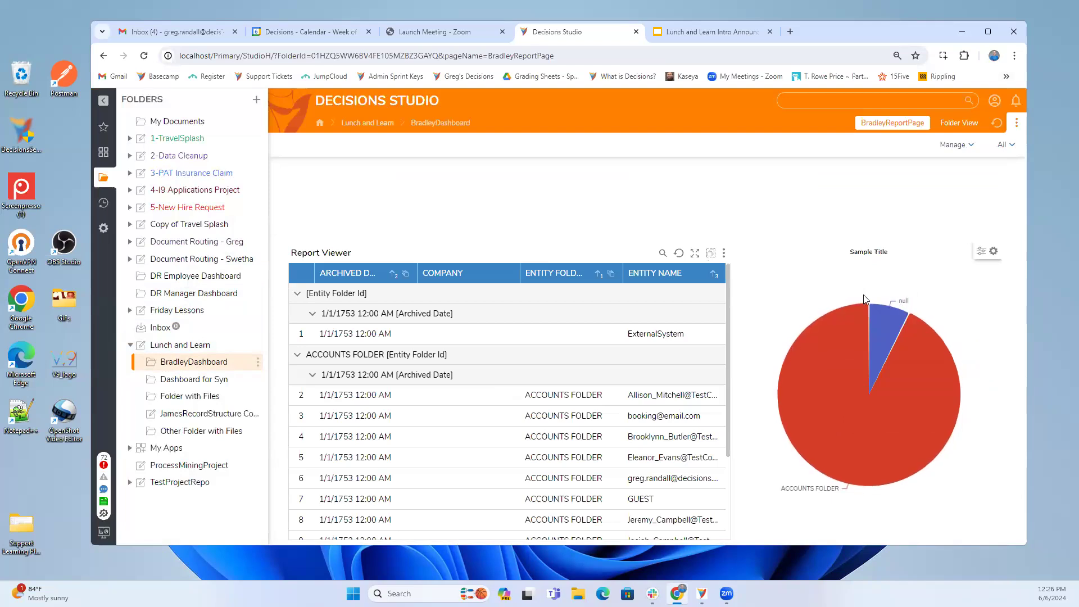
pyautogui.moveTo(910, 311)
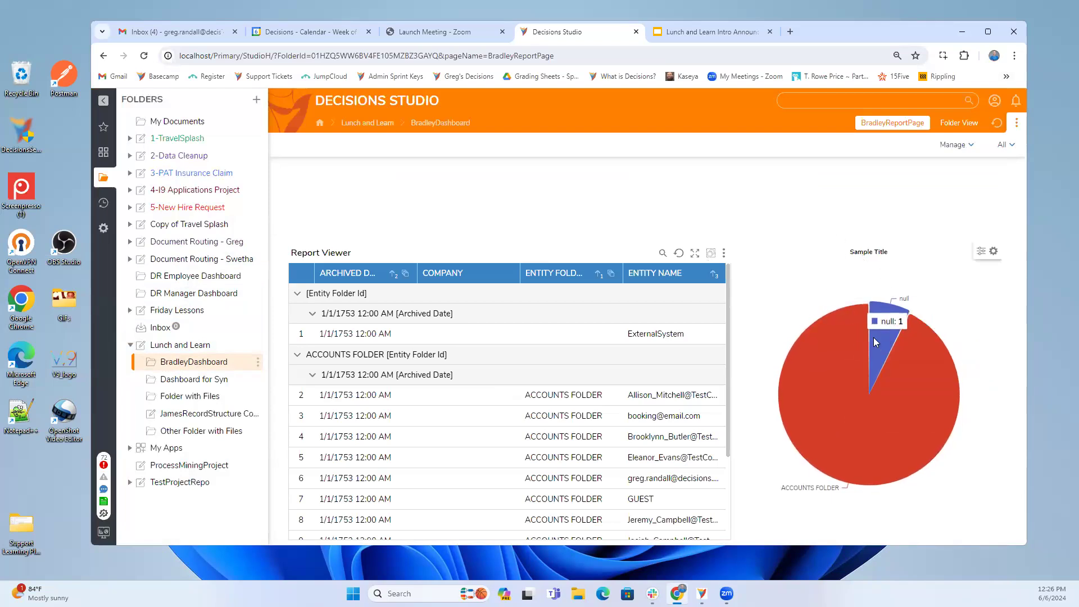
pyautogui.moveTo(828, 375)
pyautogui.moveTo(886, 329)
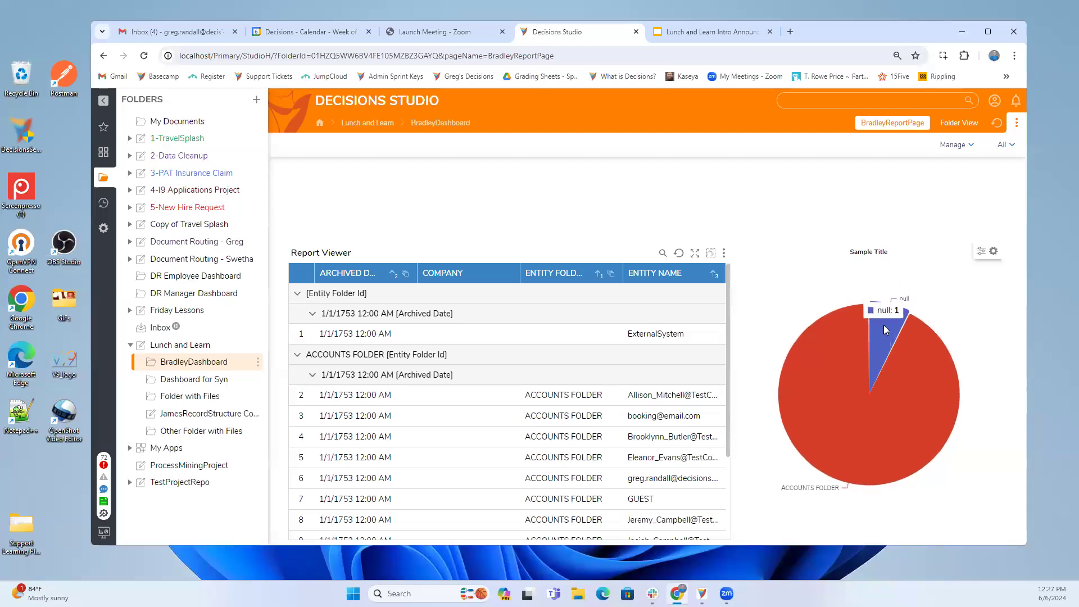
pyautogui.click(834, 358)
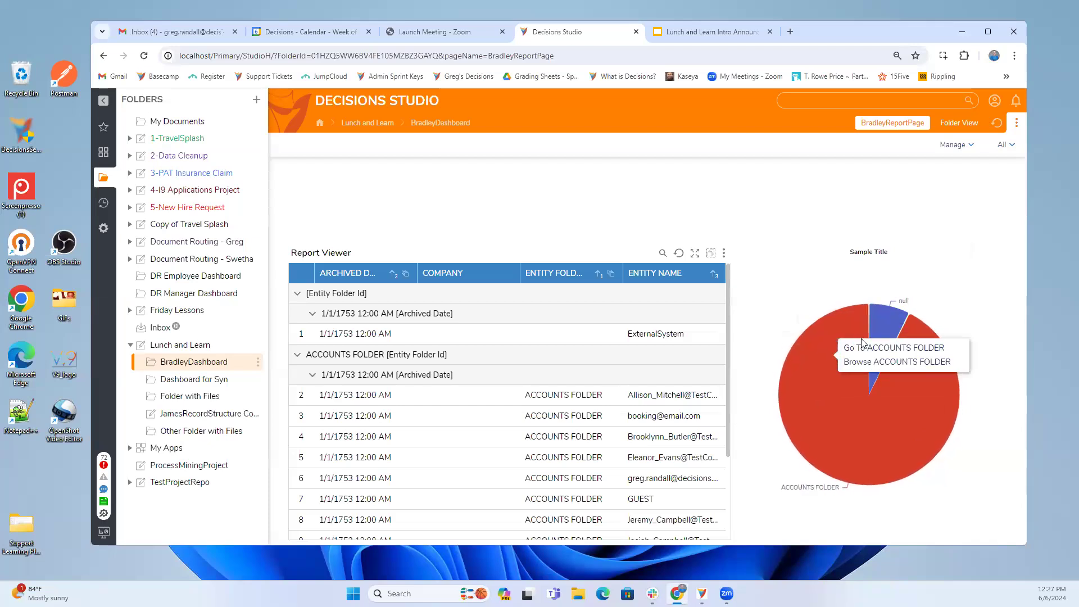
pyautogui.click(875, 317)
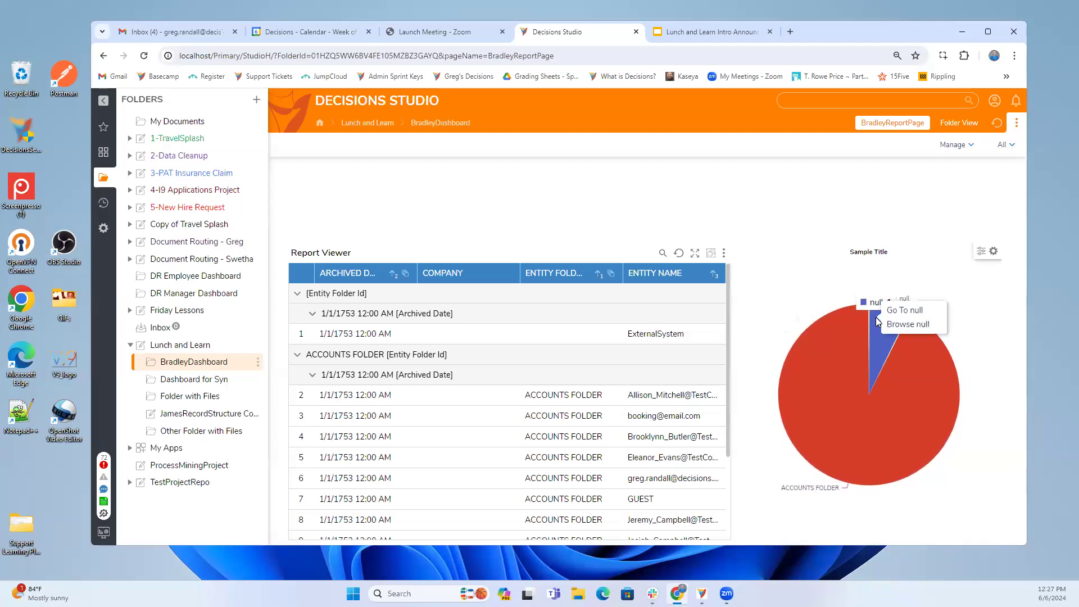
pyautogui.click(844, 356)
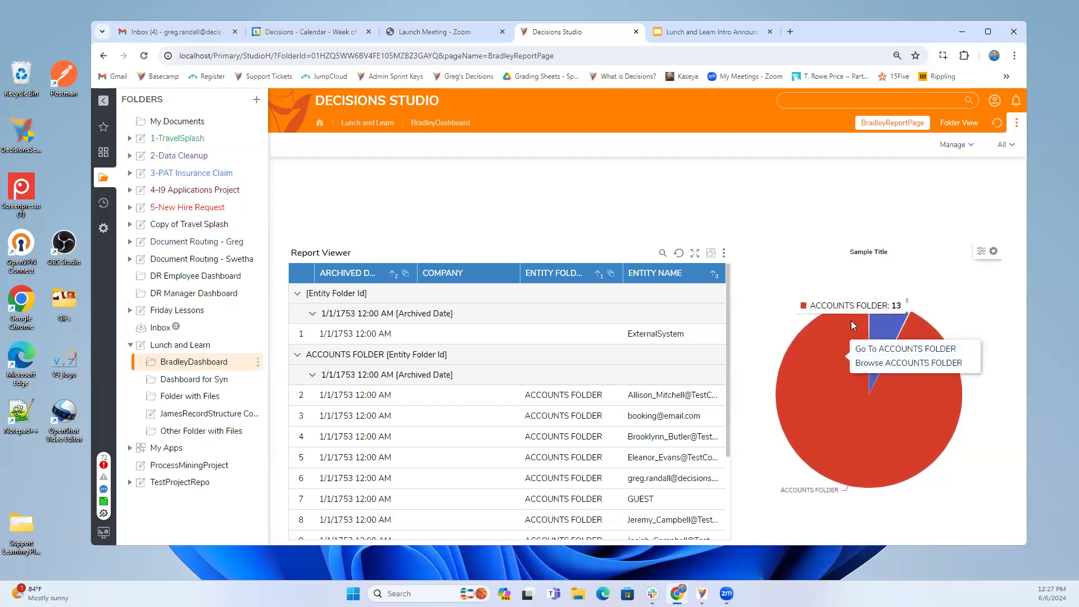
# Check the actions of the null slice in the pie chart, and open BradleyReportPage from the Lunch and Learn folder.
pyautogui.click(887, 320)
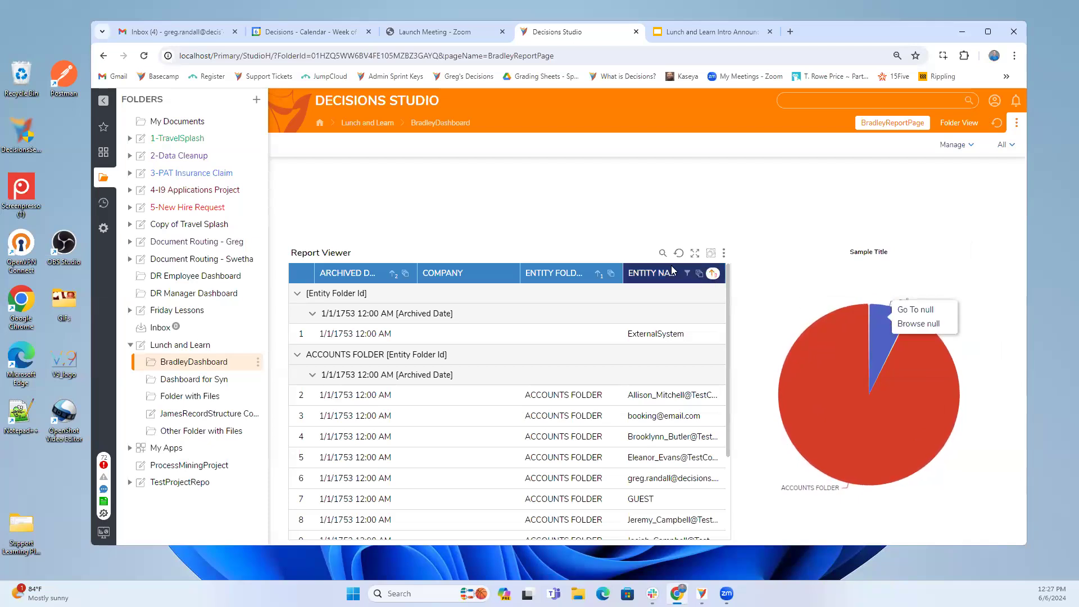
pyautogui.moveTo(882, 467)
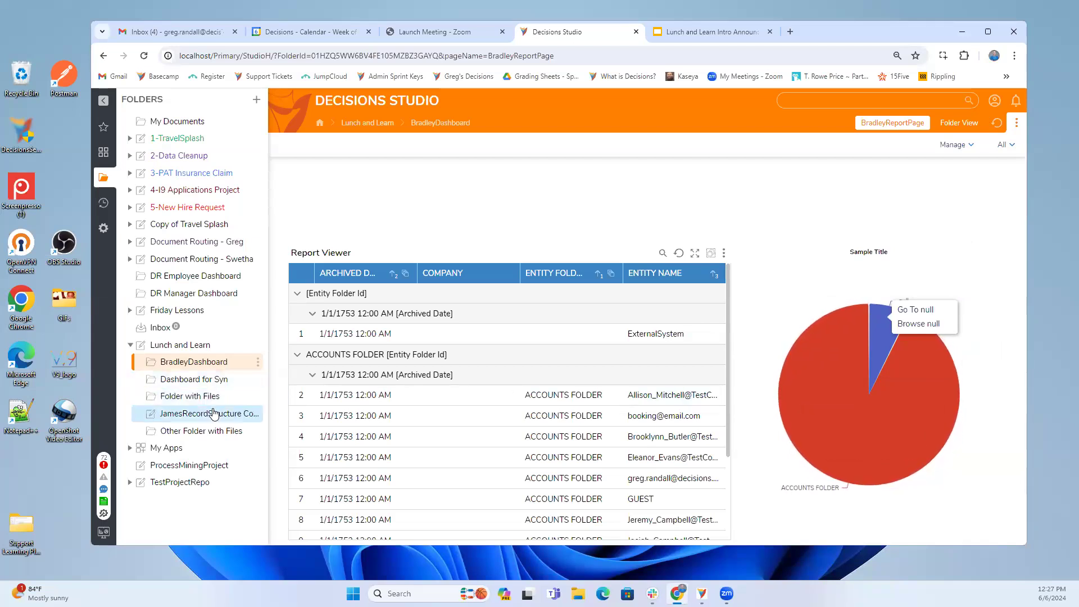
pyautogui.click(187, 347)
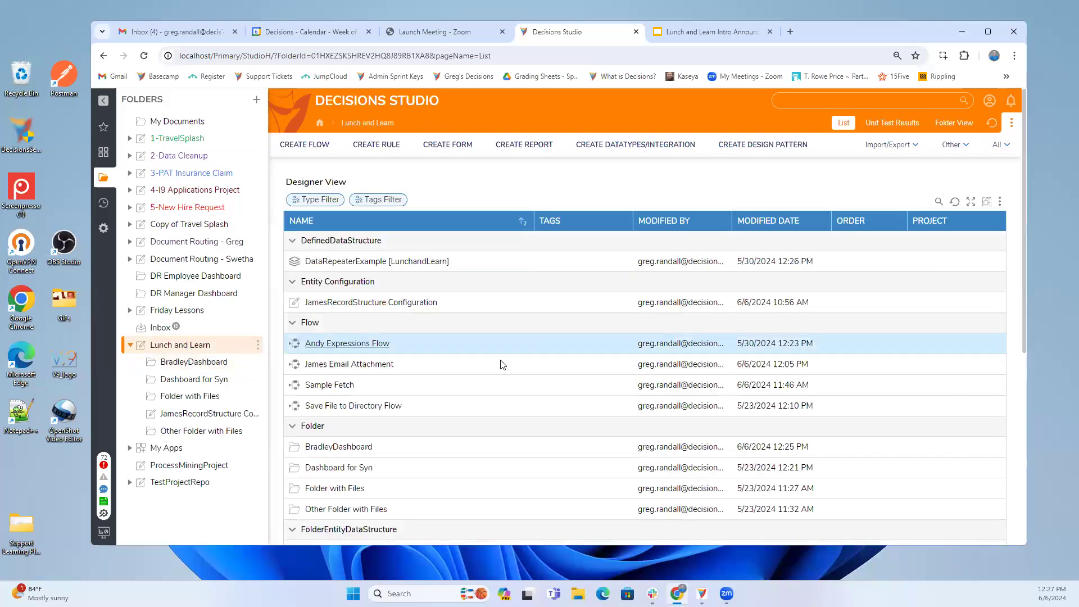
pyautogui.scroll(-2, 467, 438)
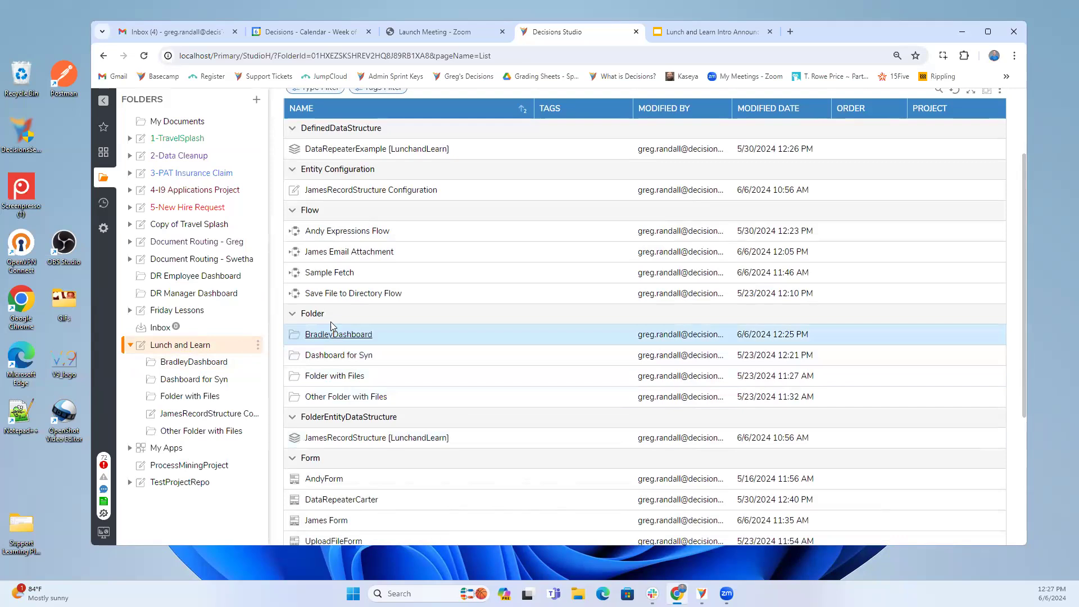
pyautogui.scroll(-4, 475, 415)
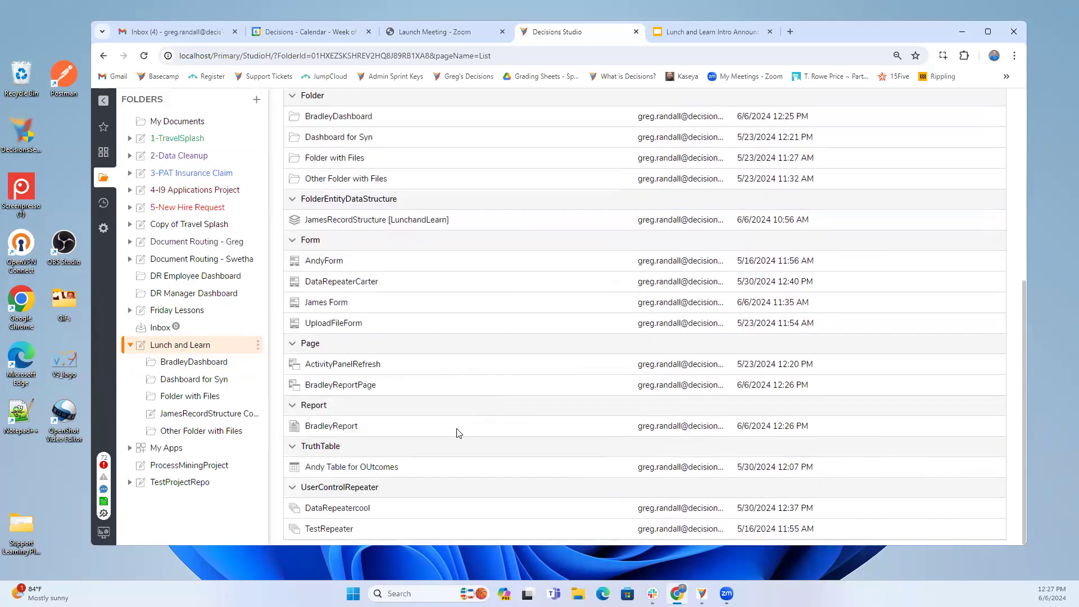
pyautogui.click(339, 386)
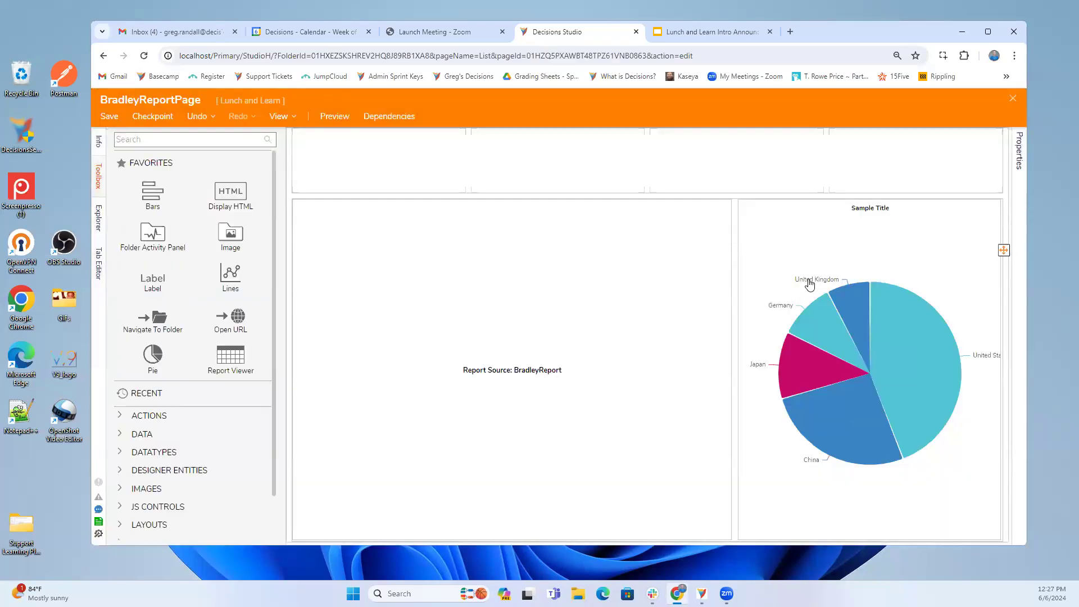
# Examine the pie chart's chart, behavior and drill-down properties, including the Data Drill View options.
pyautogui.click(876, 256)
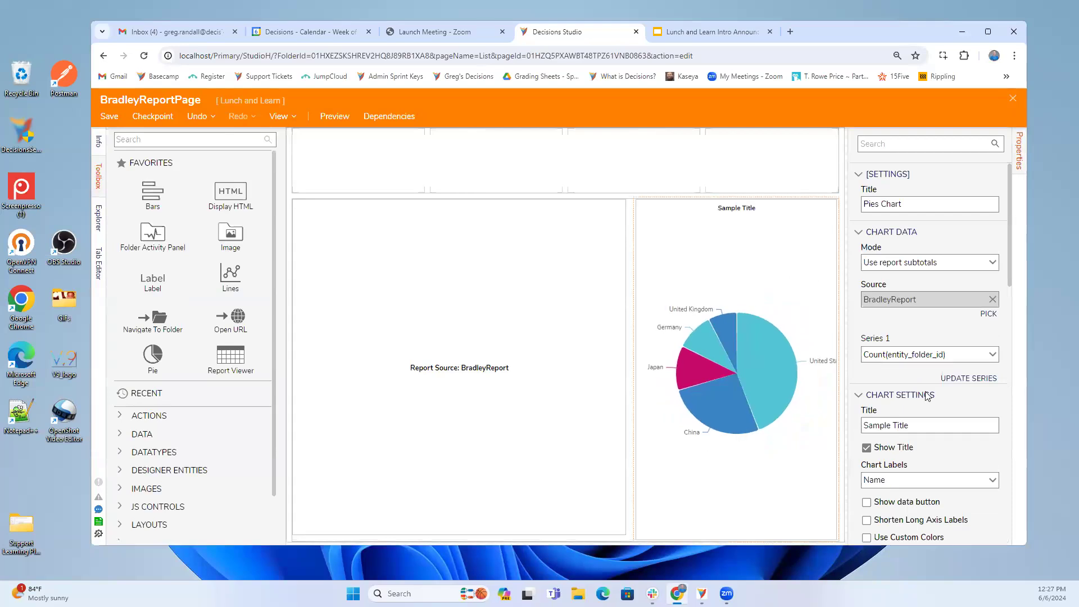
pyautogui.scroll(-2, 927, 396)
pyautogui.scroll(-8, 927, 397)
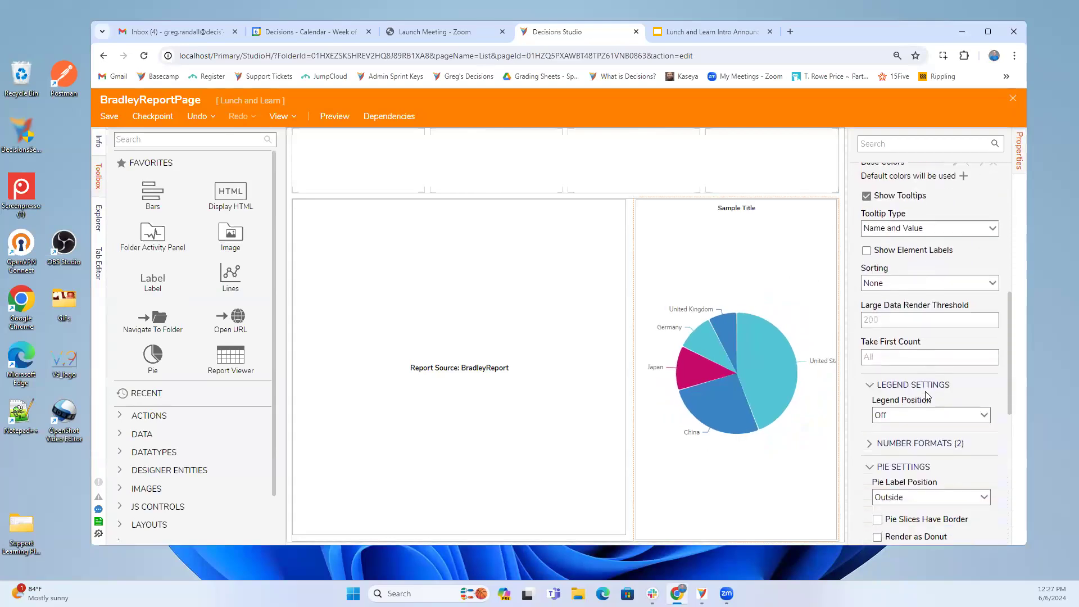
pyautogui.scroll(-5, 927, 396)
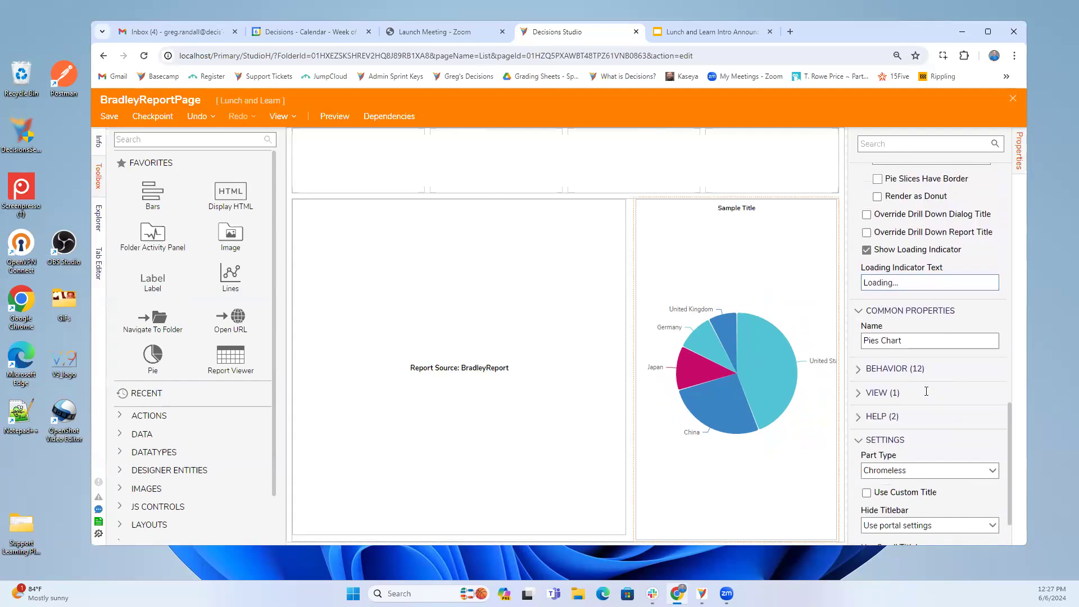
pyautogui.click(858, 312)
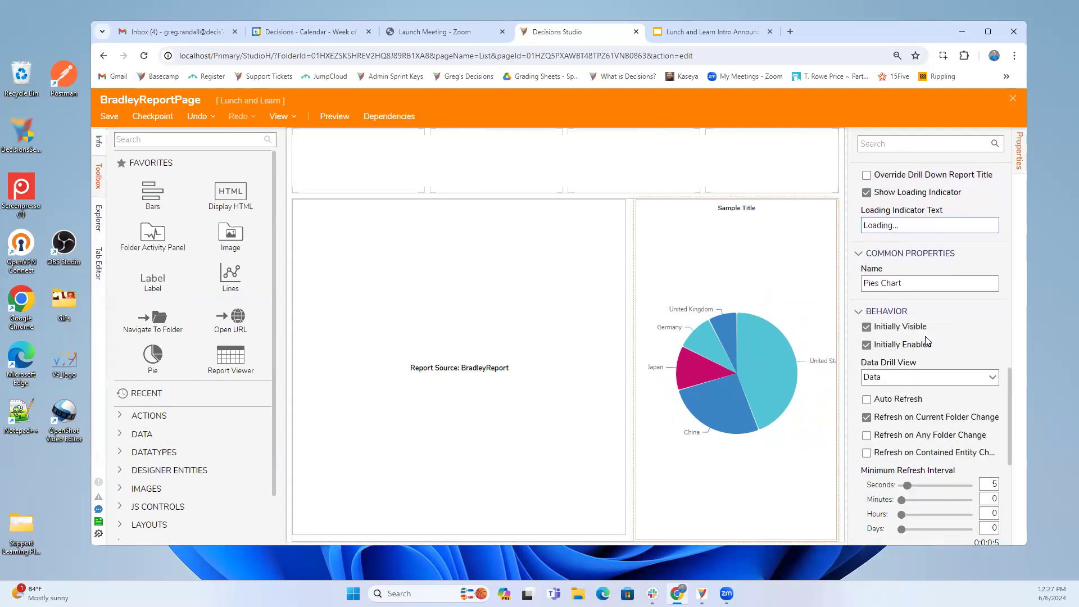
pyautogui.scroll(-1, 927, 341)
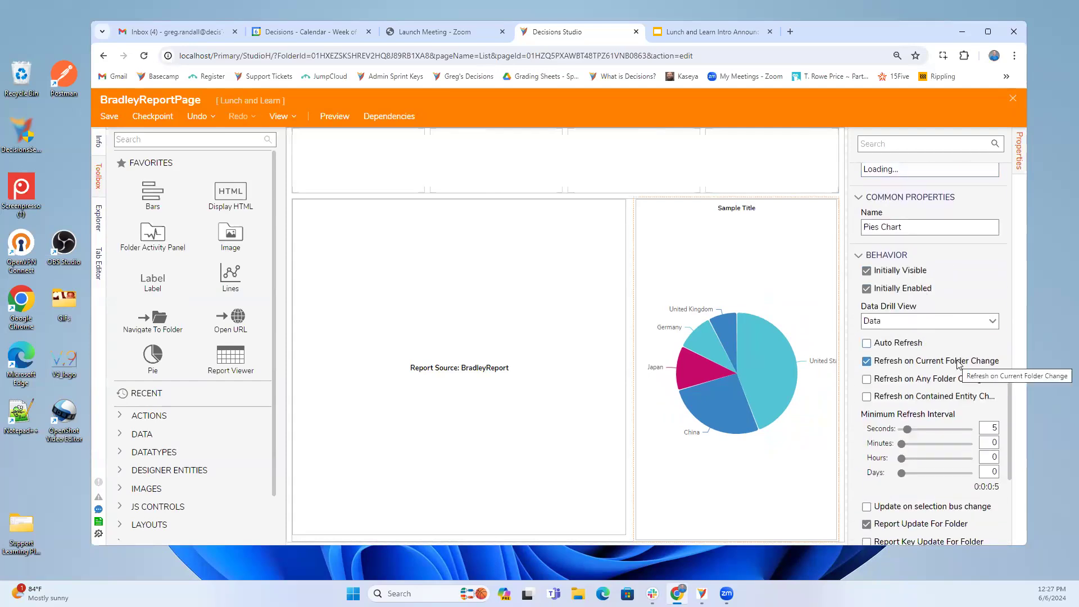
pyautogui.click(993, 323)
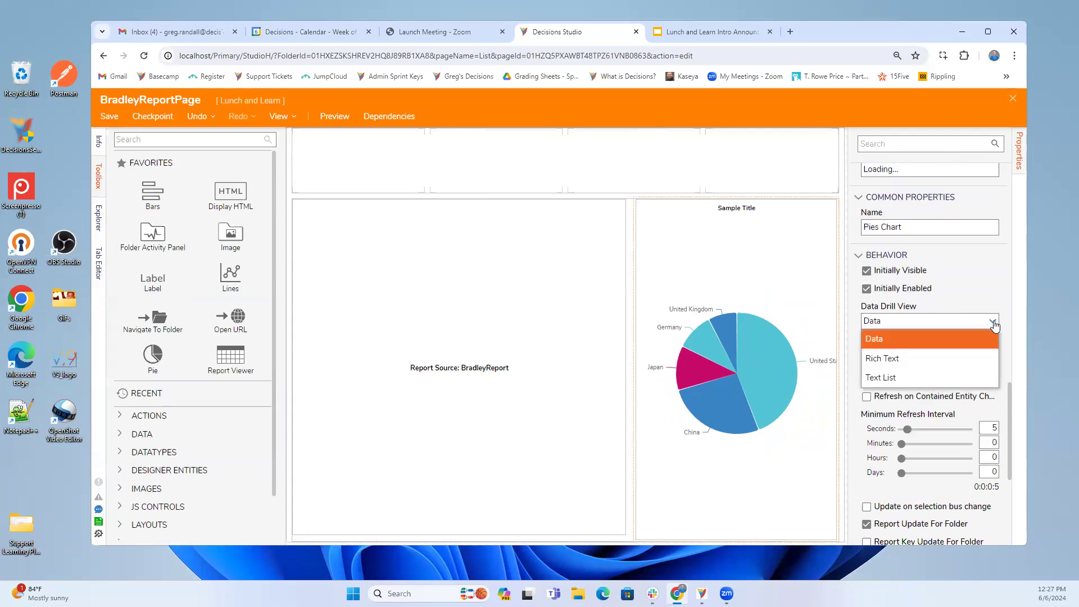
pyautogui.click(994, 325)
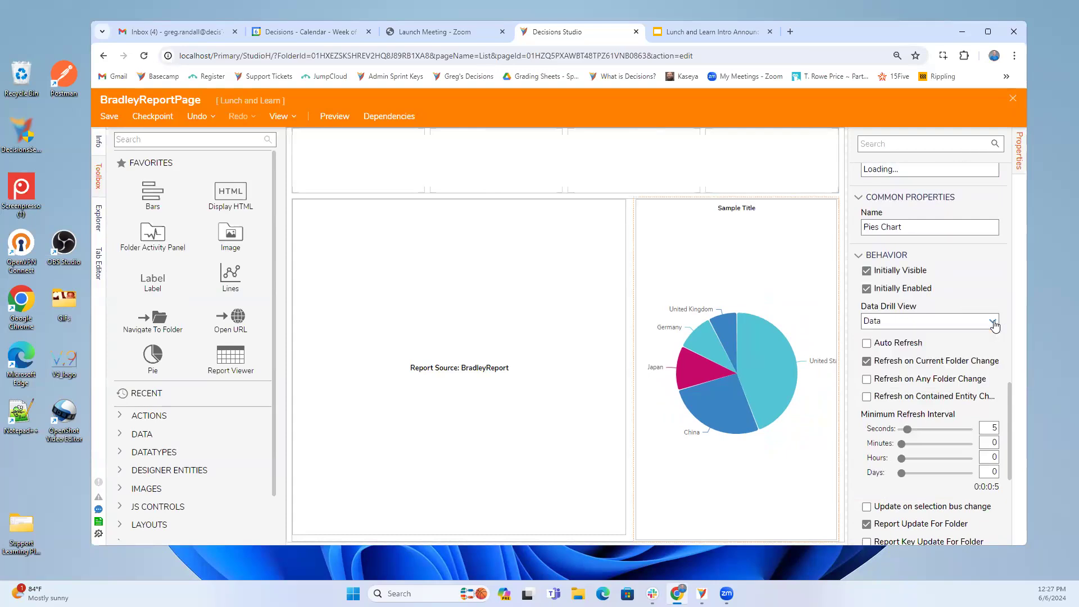
# Disable the pie chart's Initially Enabled option, save and close the page, and check the chart in BradleyDashboard.
pyautogui.click(866, 289)
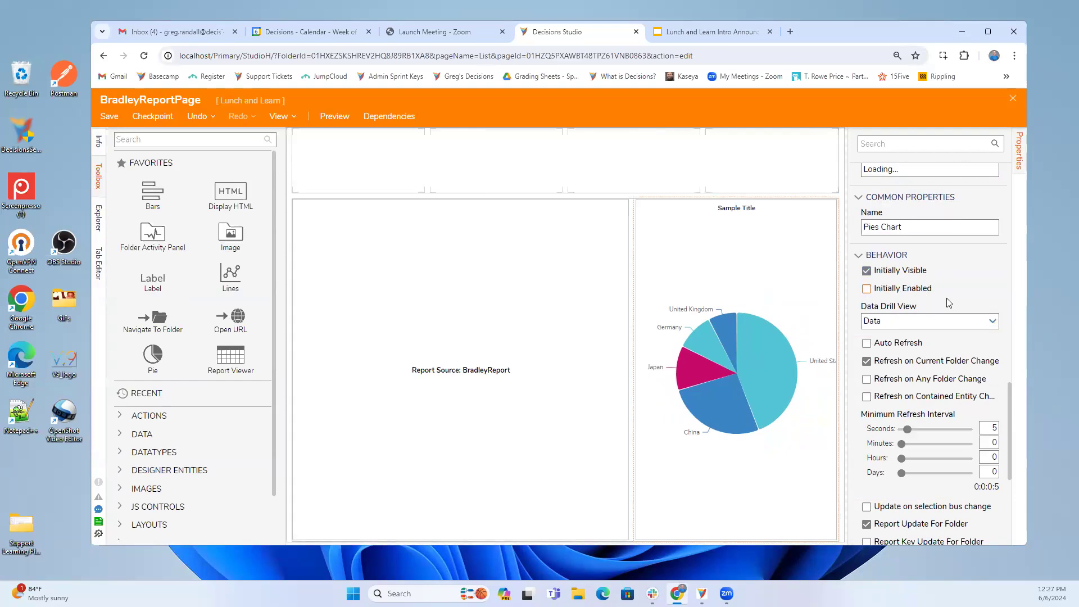
pyautogui.click(1013, 100)
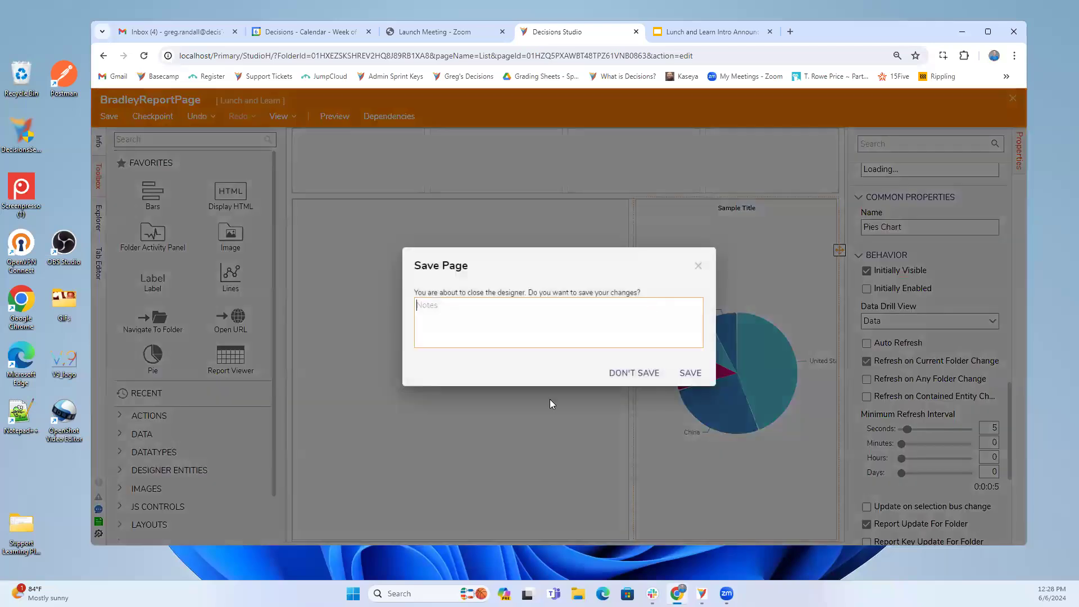
pyautogui.click(690, 372)
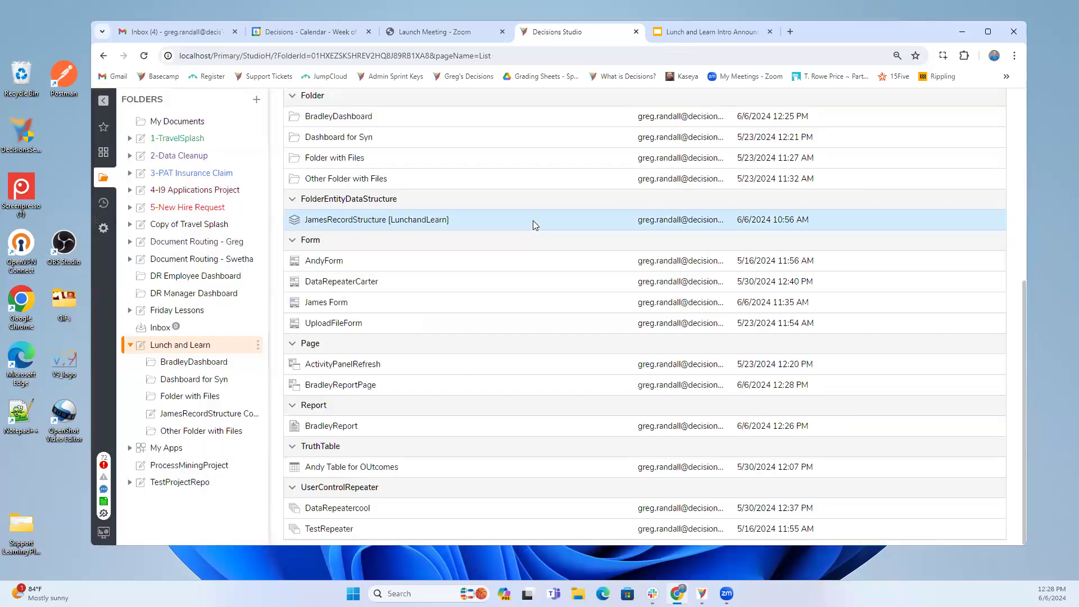
pyautogui.click(223, 368)
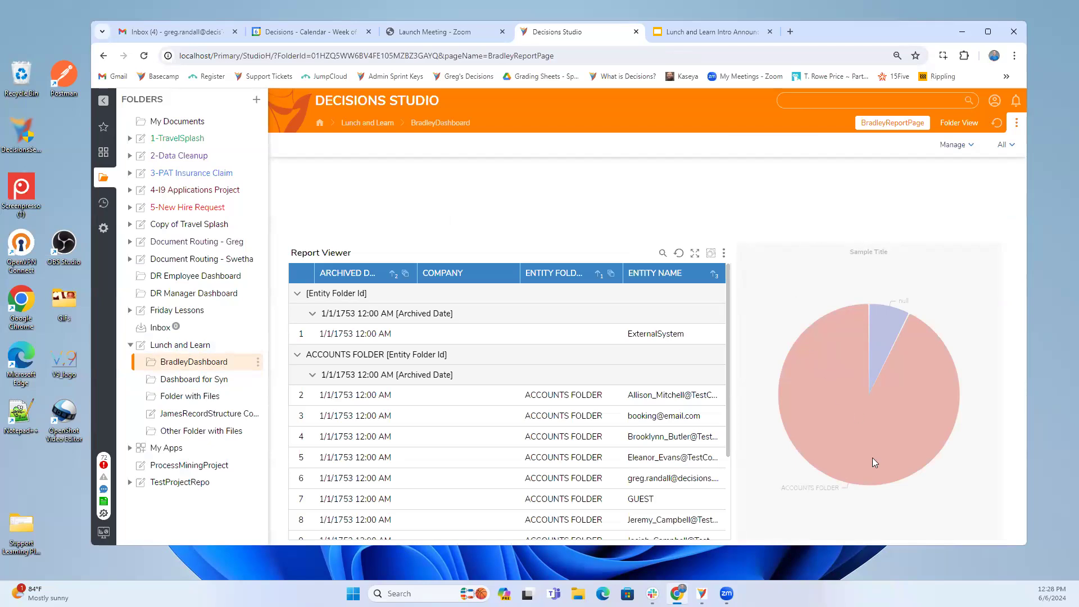
# Reopen BradleyReportPage from the Lunch and Learn folder and enable the pie chart's Initially Enabled option.
pyautogui.click(202, 345)
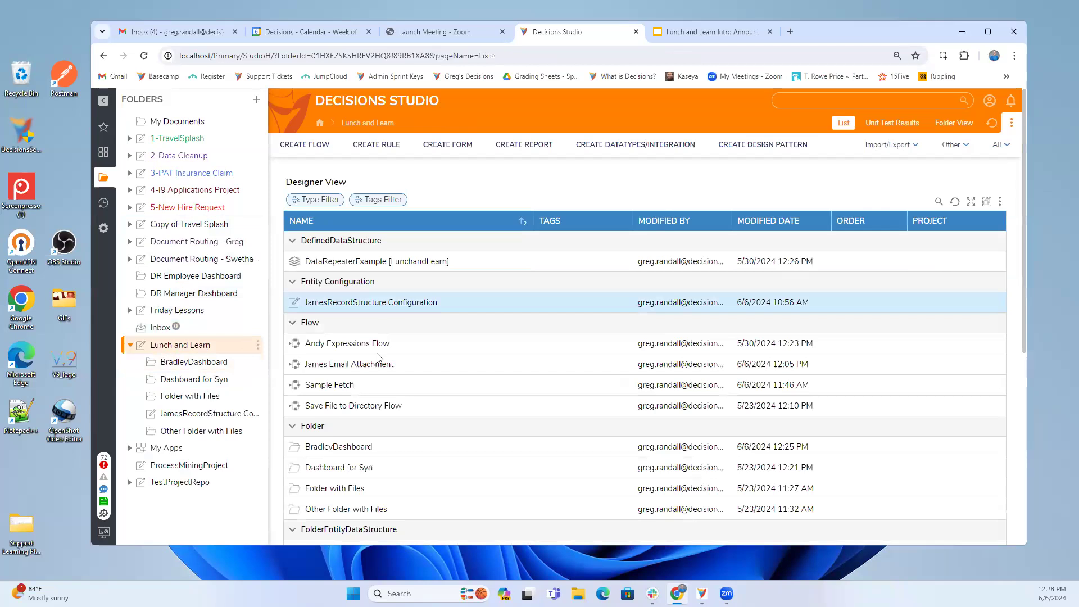
pyautogui.scroll(-5, 378, 445)
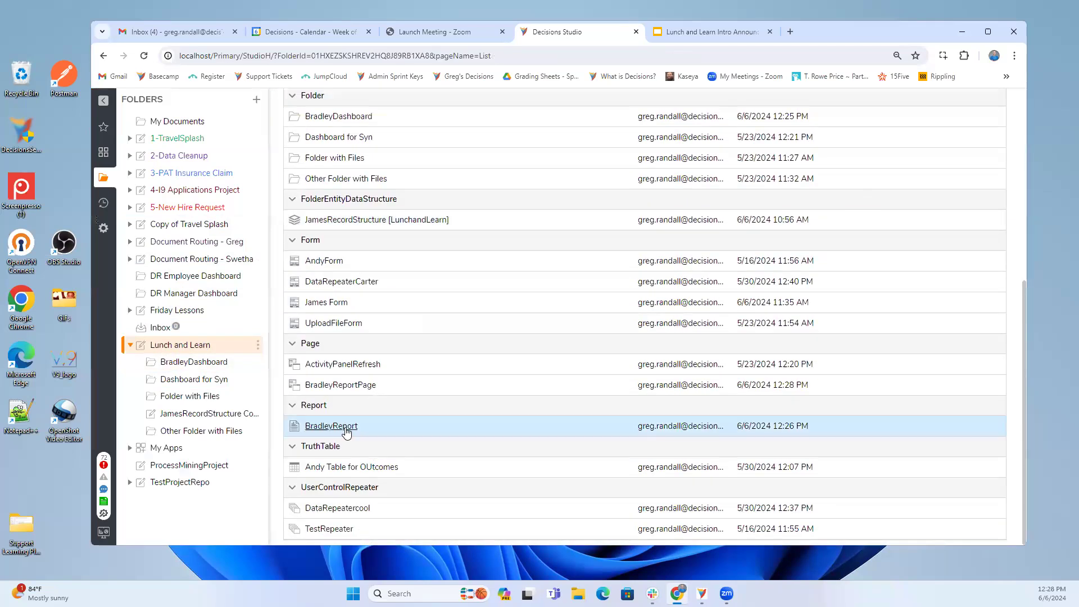
pyautogui.click(341, 387)
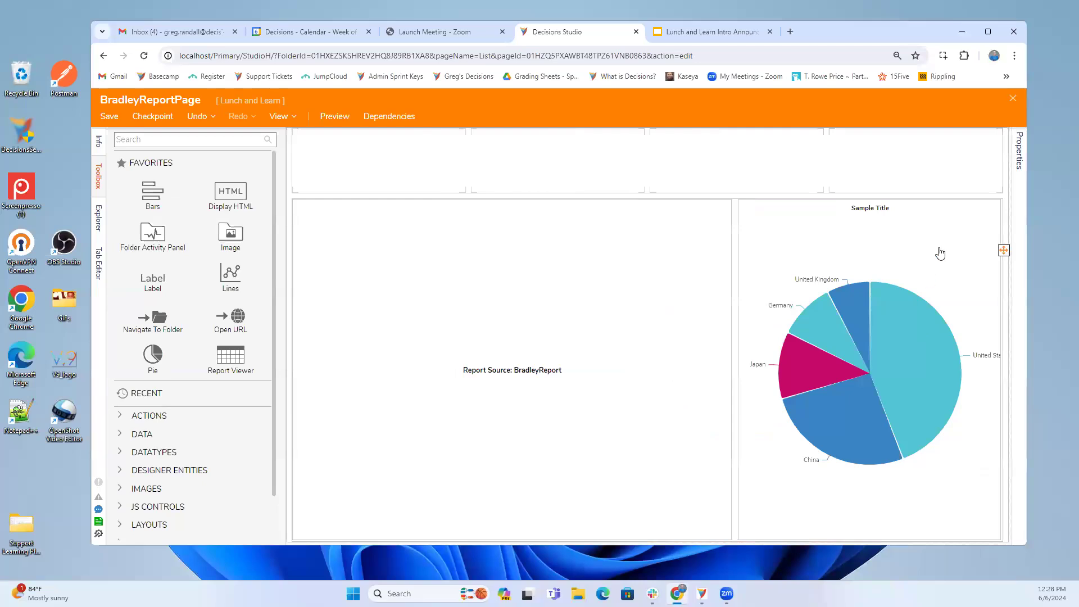
pyautogui.click(939, 254)
pyautogui.scroll(-6, 930, 366)
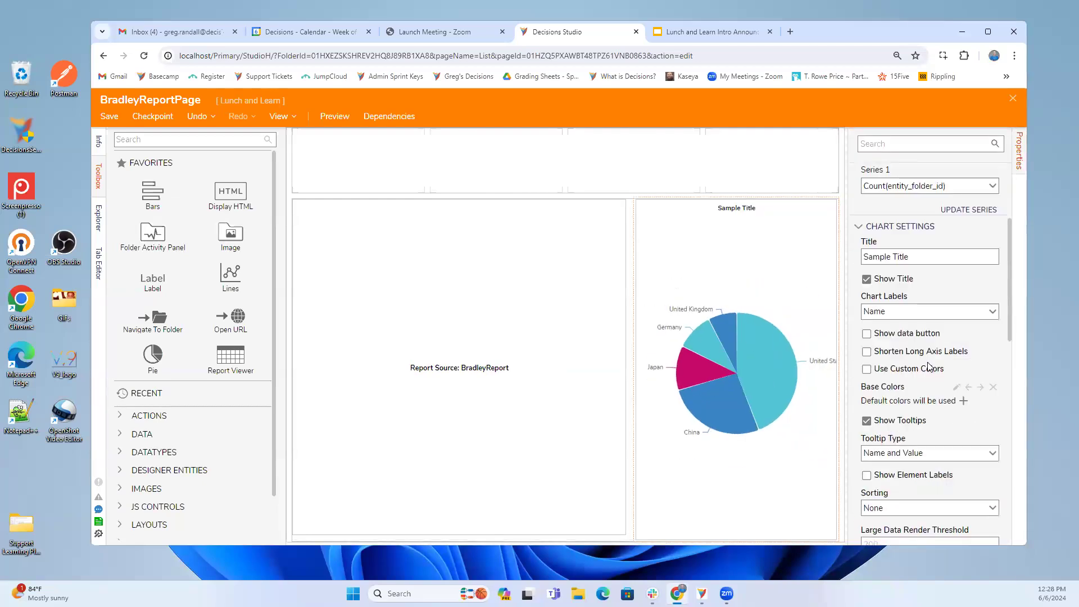
pyautogui.scroll(-4, 930, 366)
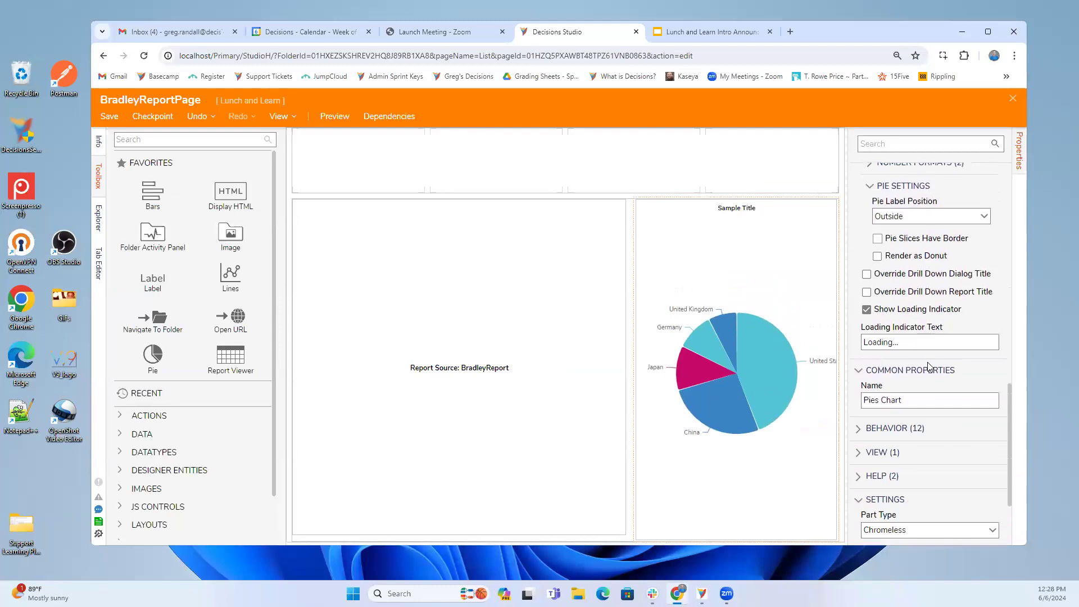
pyautogui.scroll(-2, 928, 367)
pyautogui.click(860, 313)
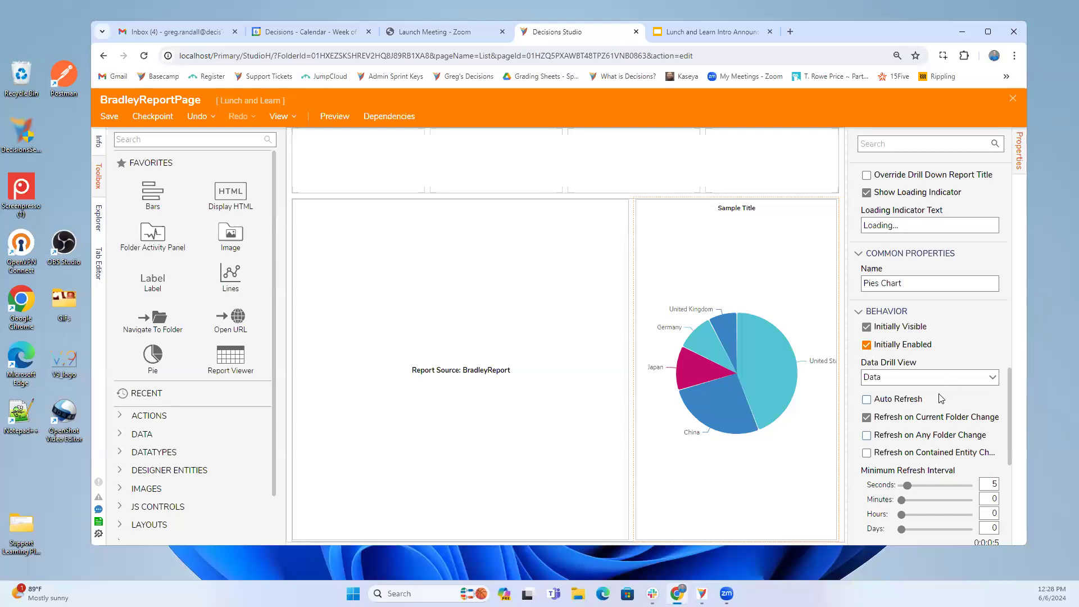
# Examine the pie chart's remaining Behavior and View settings, and save and close BradleyReportPage.
pyautogui.scroll(-3, 941, 398)
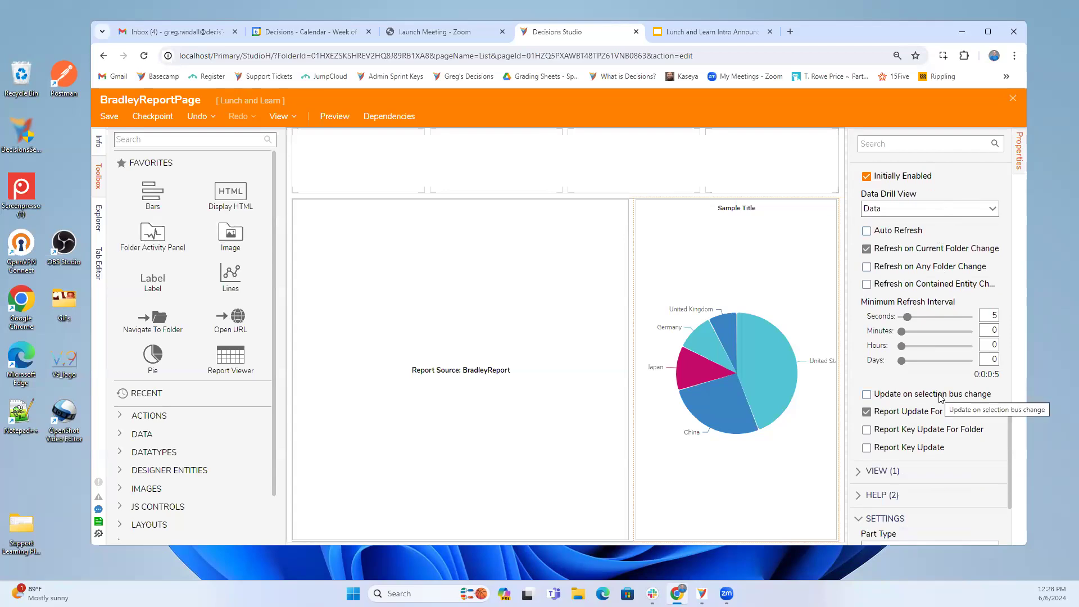
pyautogui.scroll(-2, 941, 397)
pyautogui.click(858, 359)
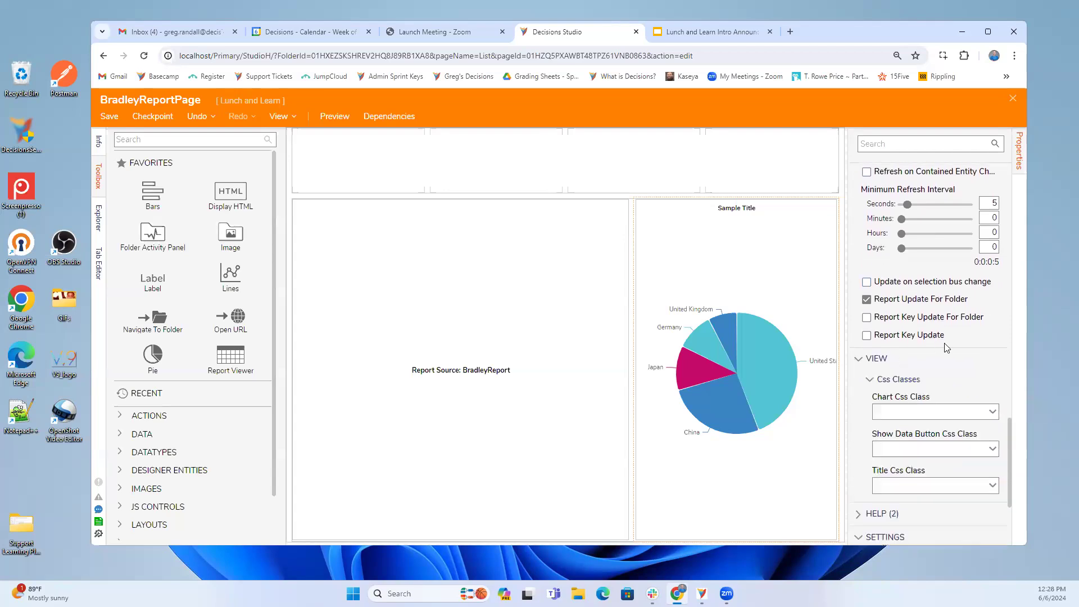
pyautogui.scroll(-1, 953, 382)
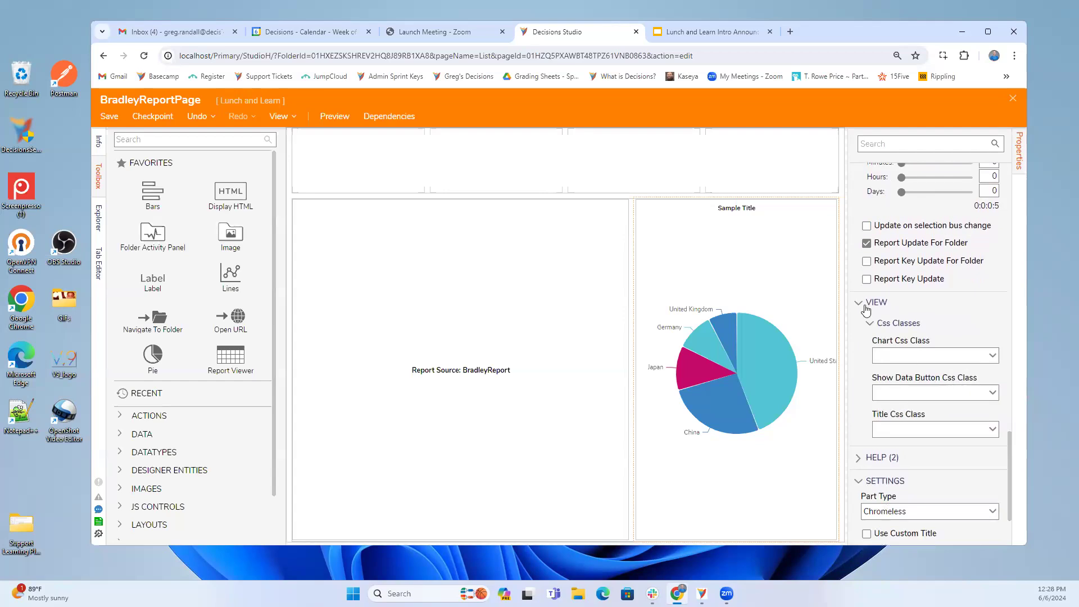
pyautogui.click(859, 335)
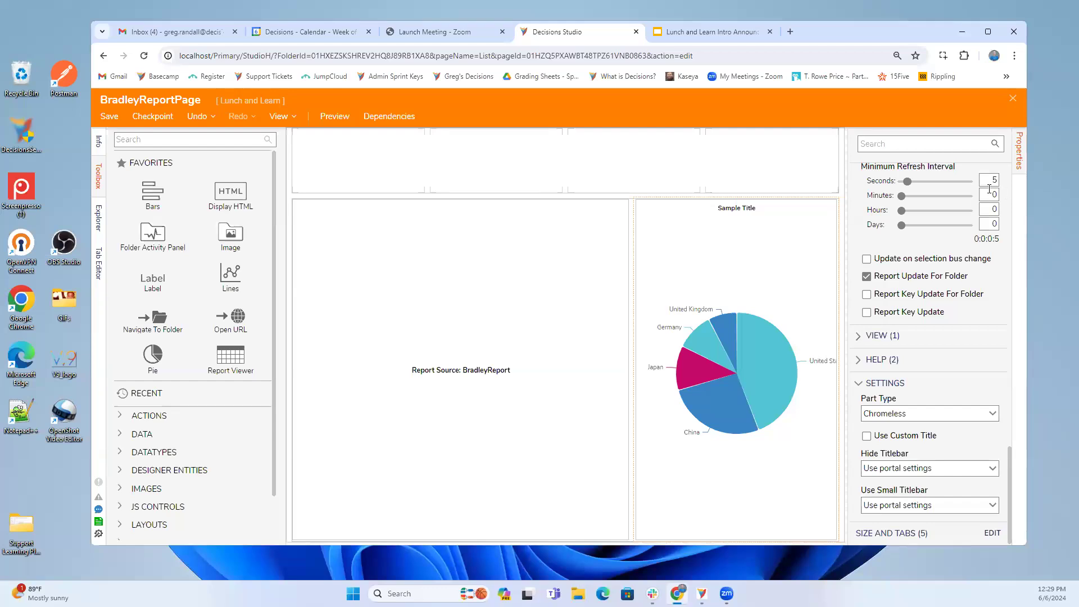
pyautogui.click(1013, 99)
pyautogui.click(689, 373)
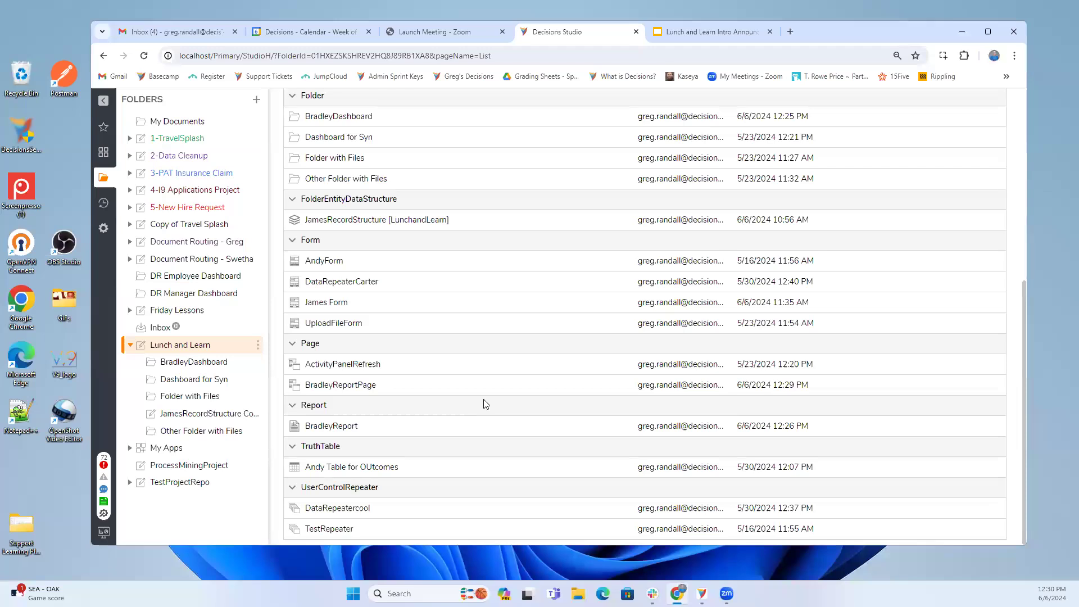
# Open the James Email Attachment flow from the Lunch and Learn folder.
pyautogui.scroll(3, 485, 404)
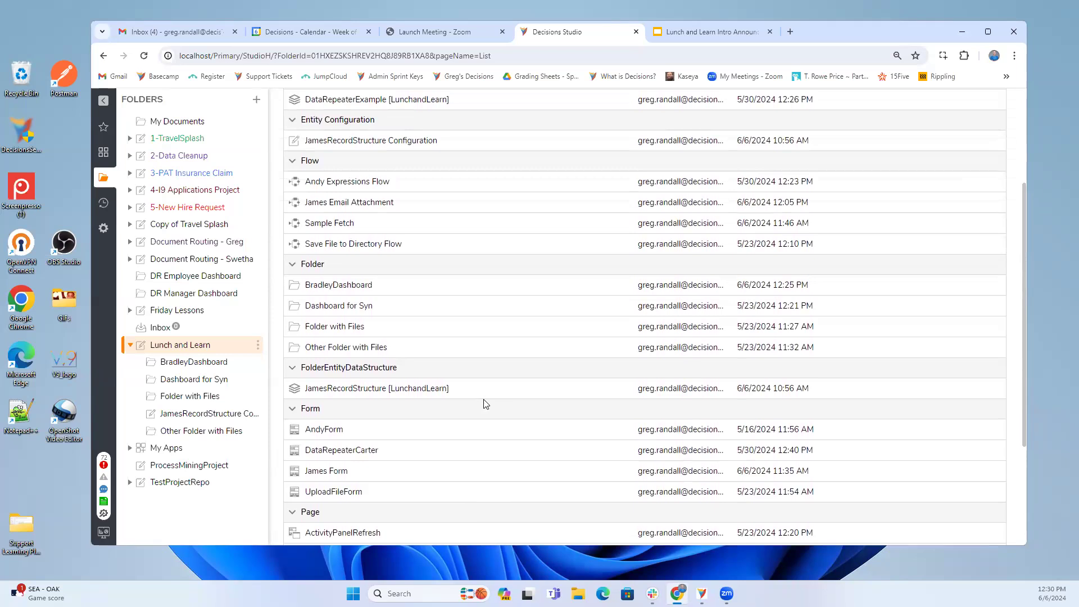
pyautogui.scroll(2, 486, 404)
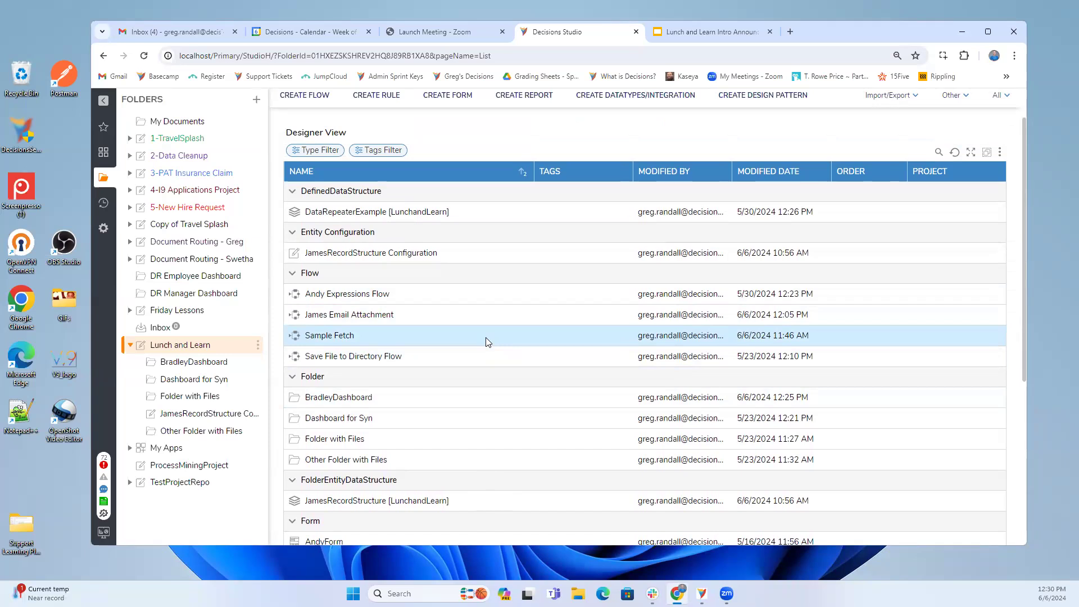
pyautogui.doubleClick(380, 315)
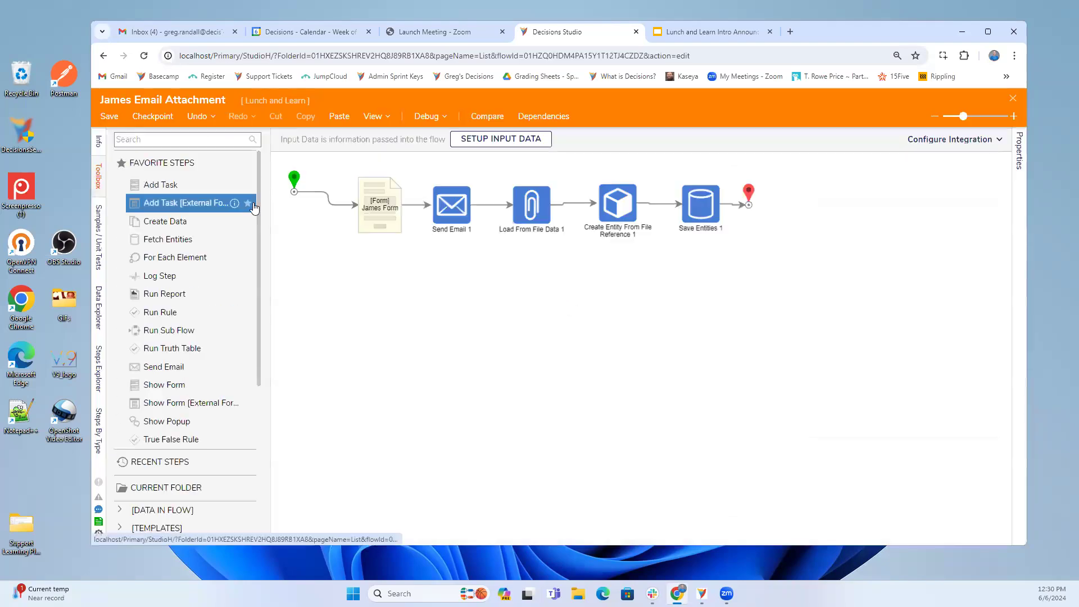
# Search the flow's available steps for "isport", clear the search, and look through the step categories.
pyautogui.click(177, 140)
pyautogui.write('isport')
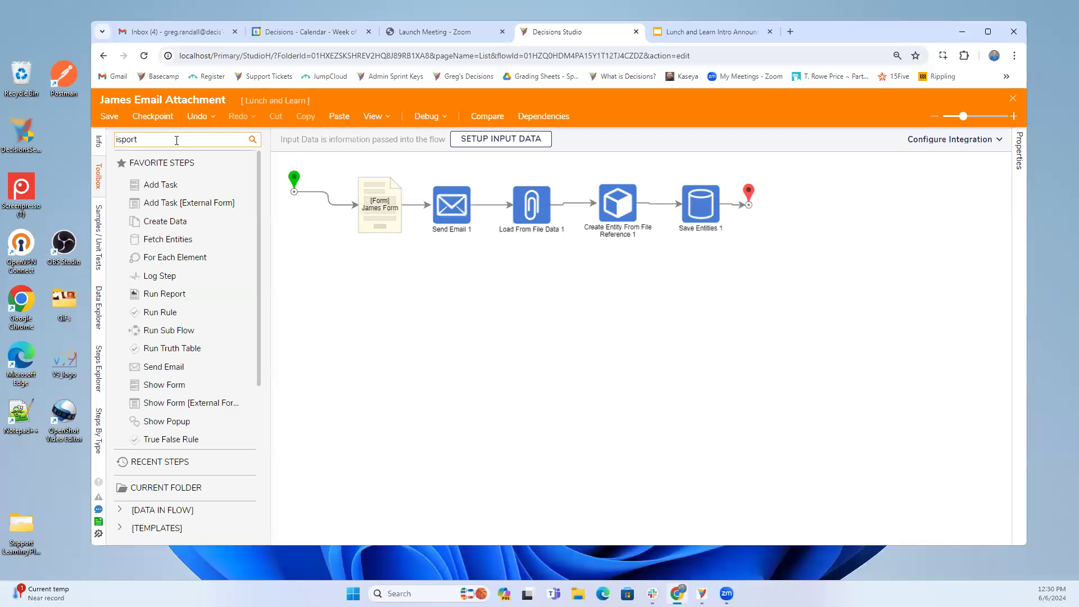
pyautogui.press('BackSpace')
pyautogui.press('BackSpace')
pyautogui.press('BackSpace')
pyautogui.press('BackSpace')
pyautogui.press('BackSpace')
pyautogui.press('BackSpace')
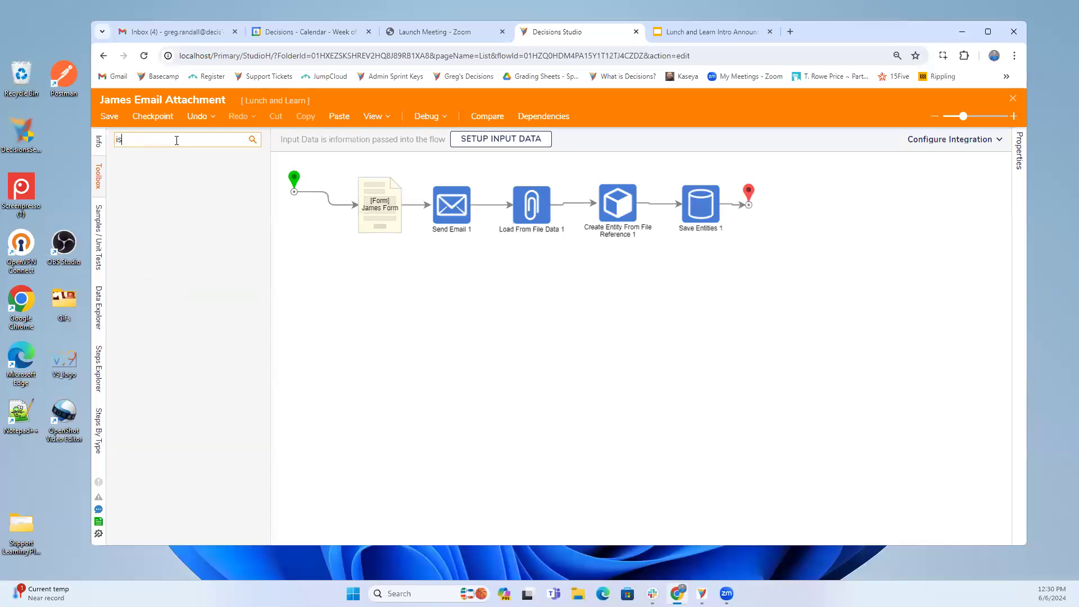
pyautogui.write('p')
pyautogui.write('al')
pyautogui.click(254, 140)
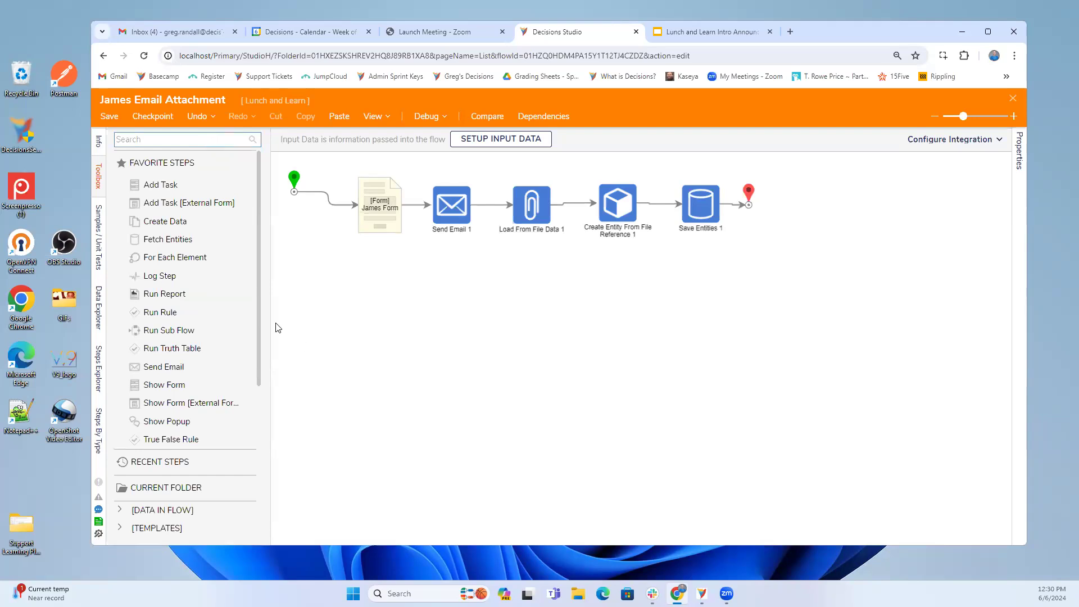
pyautogui.scroll(-3, 258, 308)
pyautogui.scroll(-2, 253, 446)
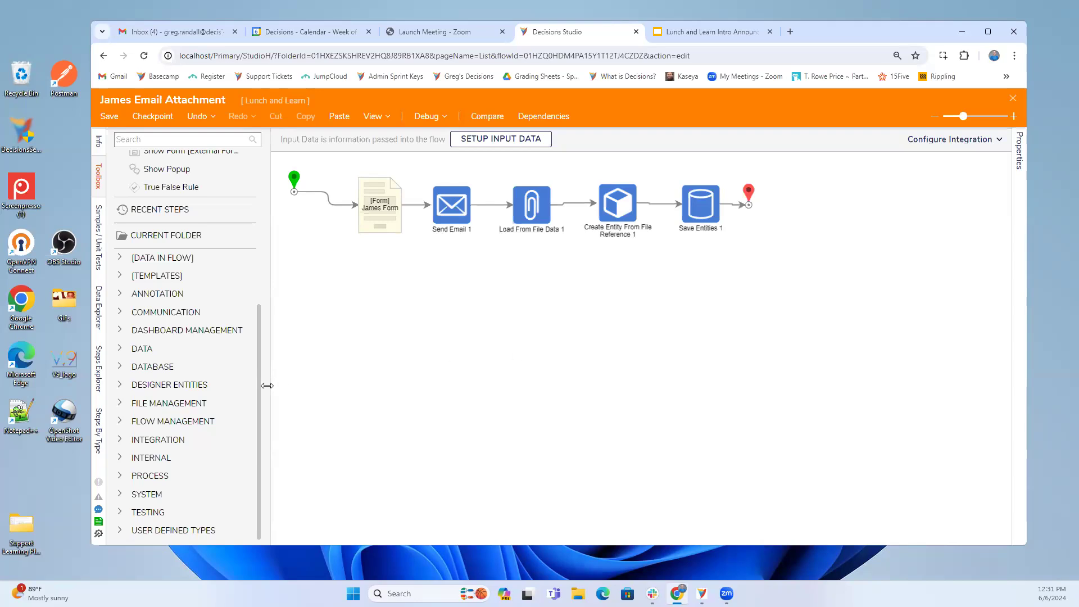
# Examine the System category of the flow's available steps, looking through the Auditing and Assignment steps.
pyautogui.scroll(1, 260, 375)
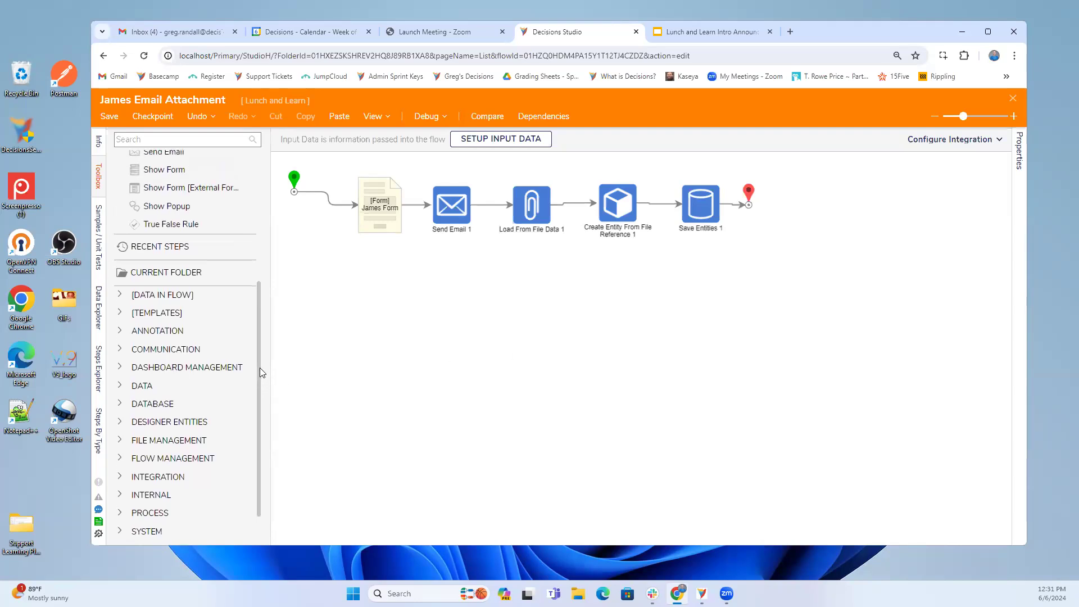
pyautogui.scroll(-1, 260, 371)
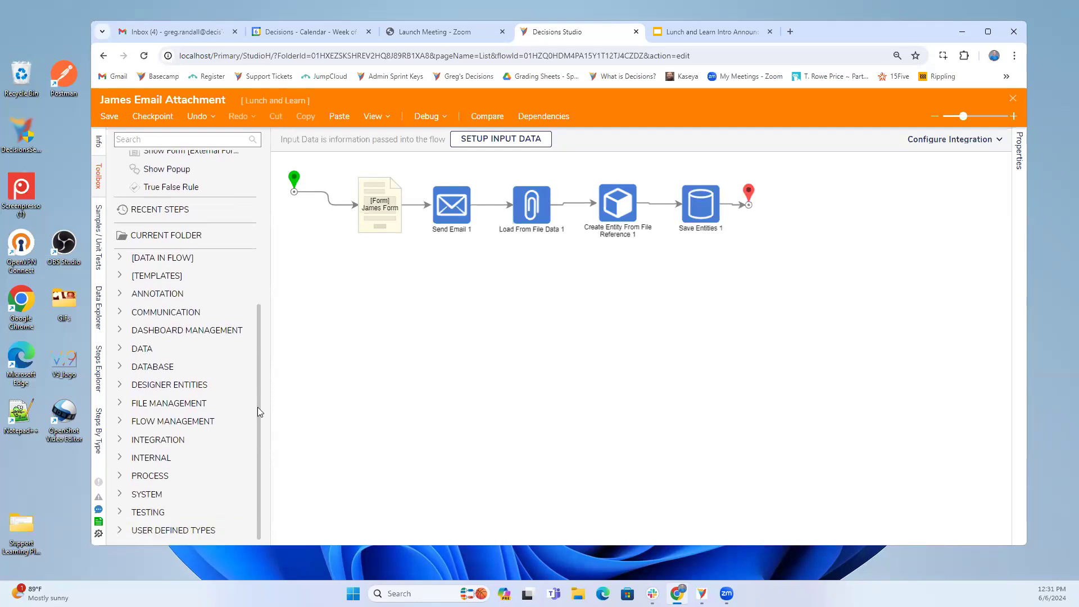
pyautogui.click(147, 494)
pyautogui.scroll(-2, 195, 448)
pyautogui.scroll(-1, 204, 442)
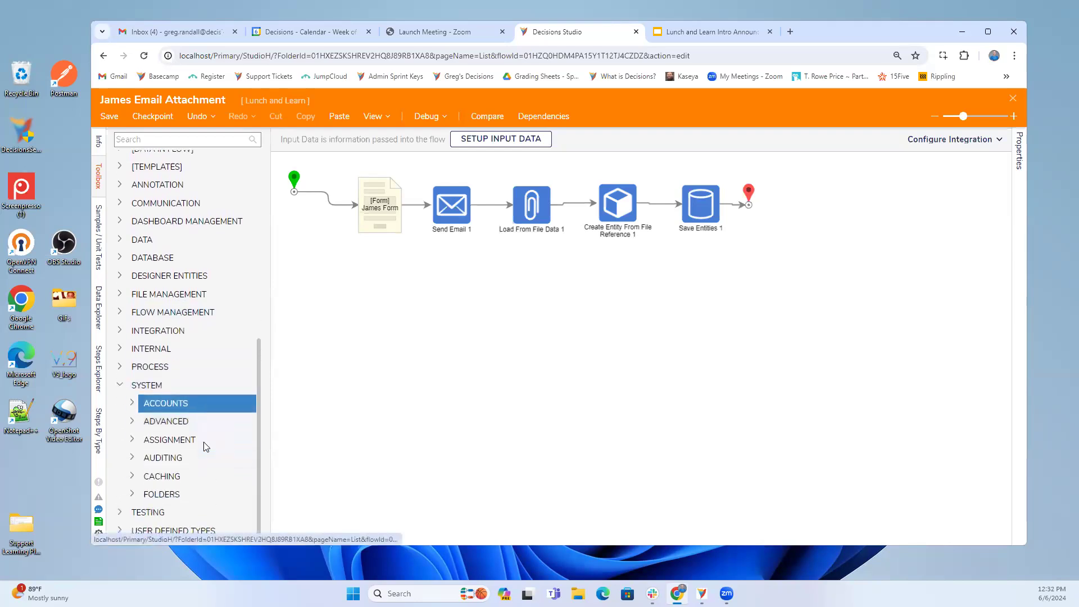
pyautogui.click(132, 458)
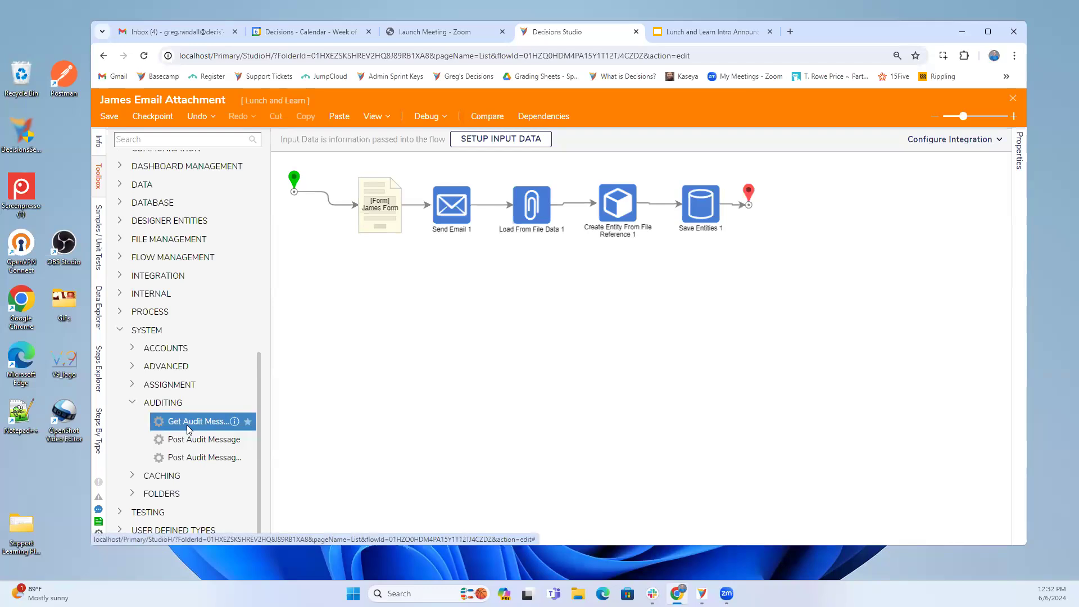
pyautogui.moveTo(271, 407); pyautogui.dragTo(302, 405)
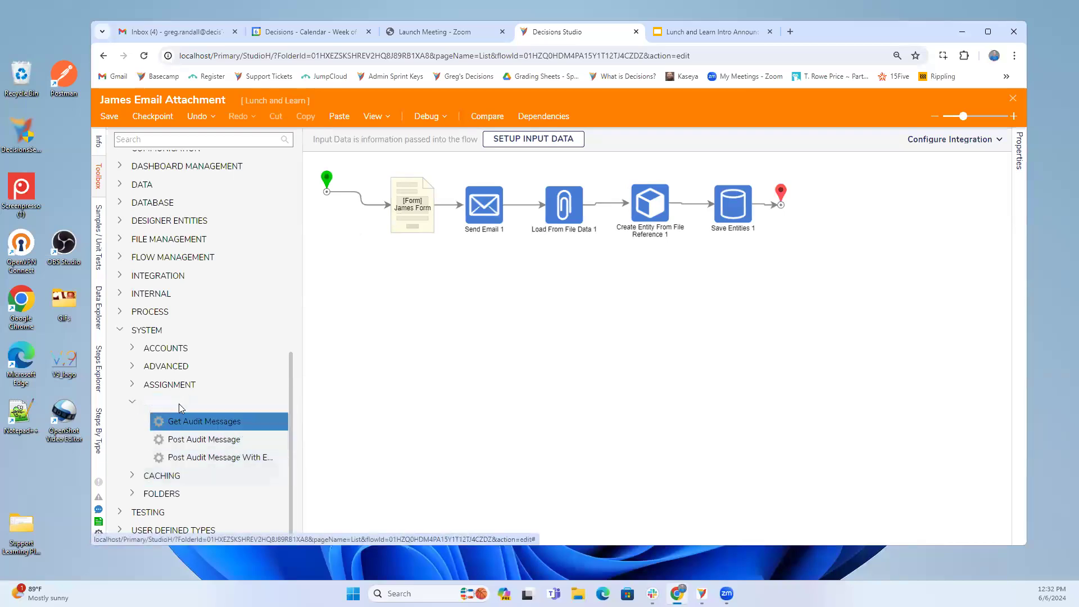
pyautogui.click(132, 384)
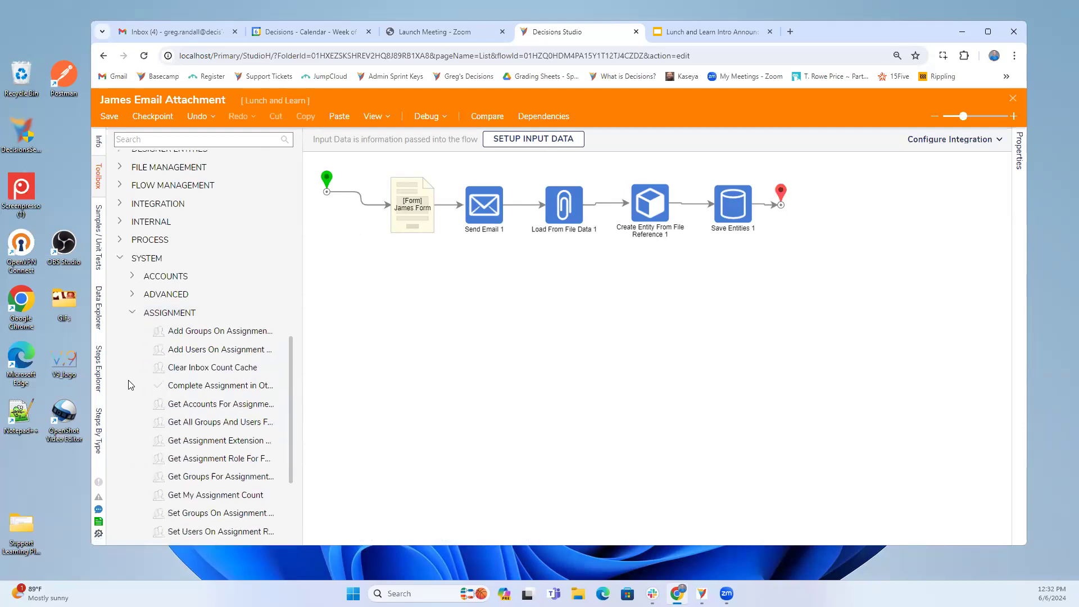
pyautogui.click(131, 313)
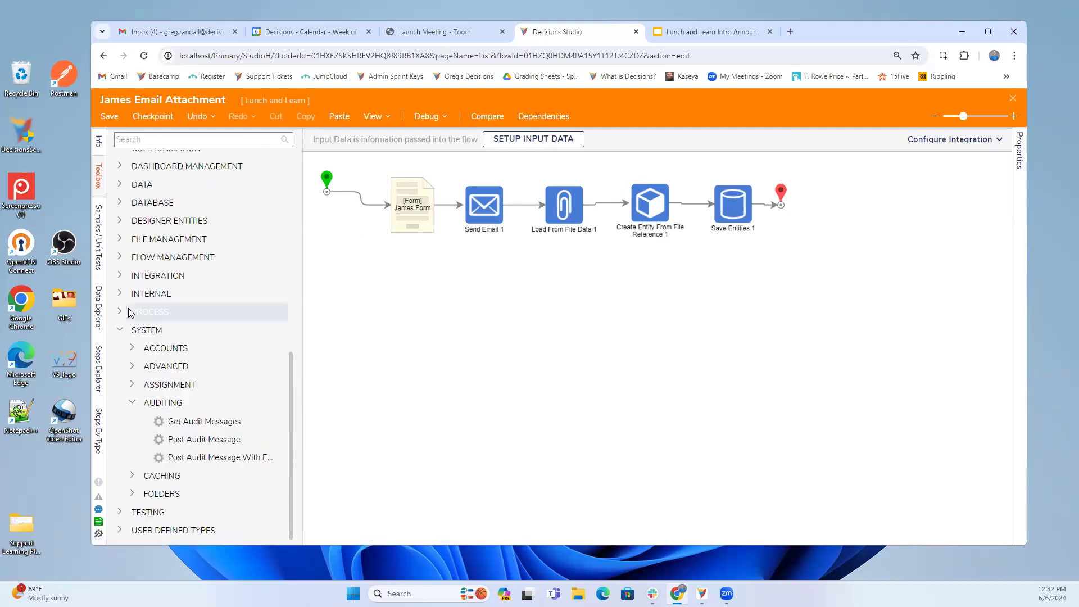
# Look through the System category's Advanced steps, including those under Client Statistics and Context Providers.
pyautogui.click(132, 366)
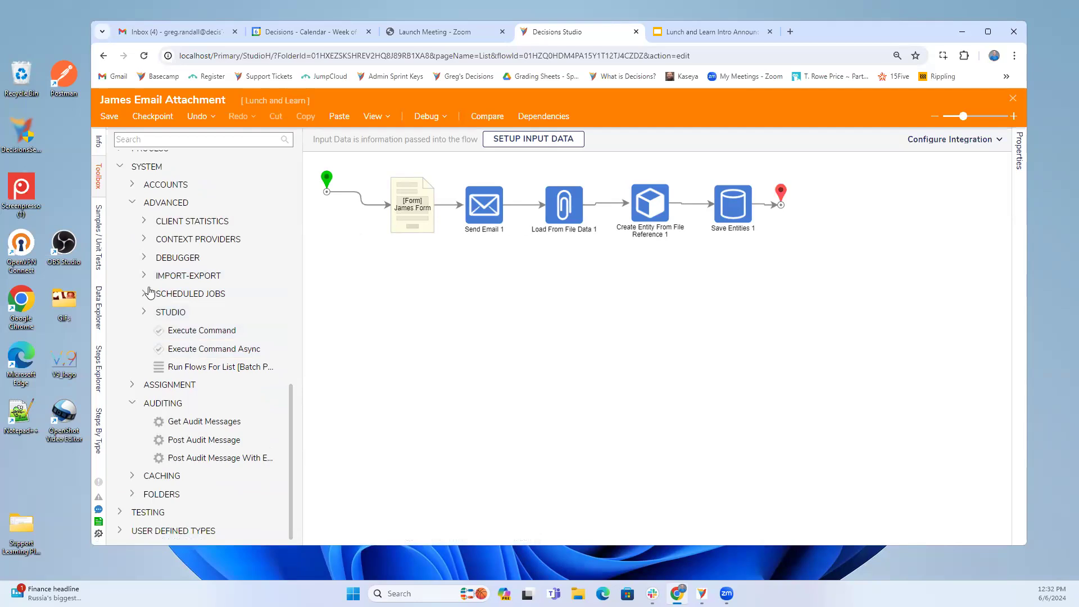
pyautogui.click(144, 222)
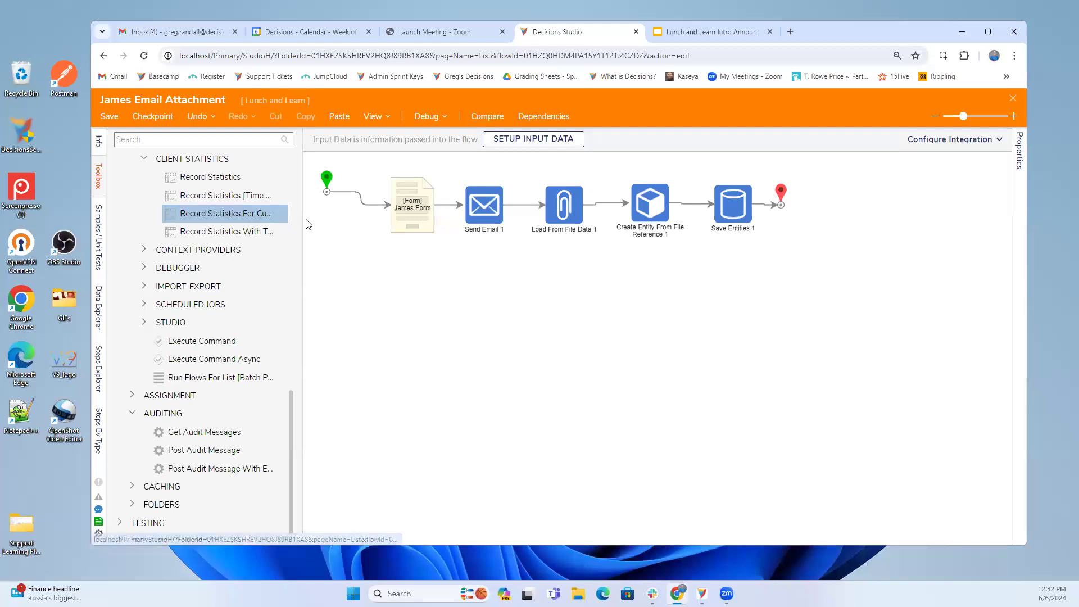
pyautogui.moveTo(302, 219); pyautogui.dragTo(351, 218)
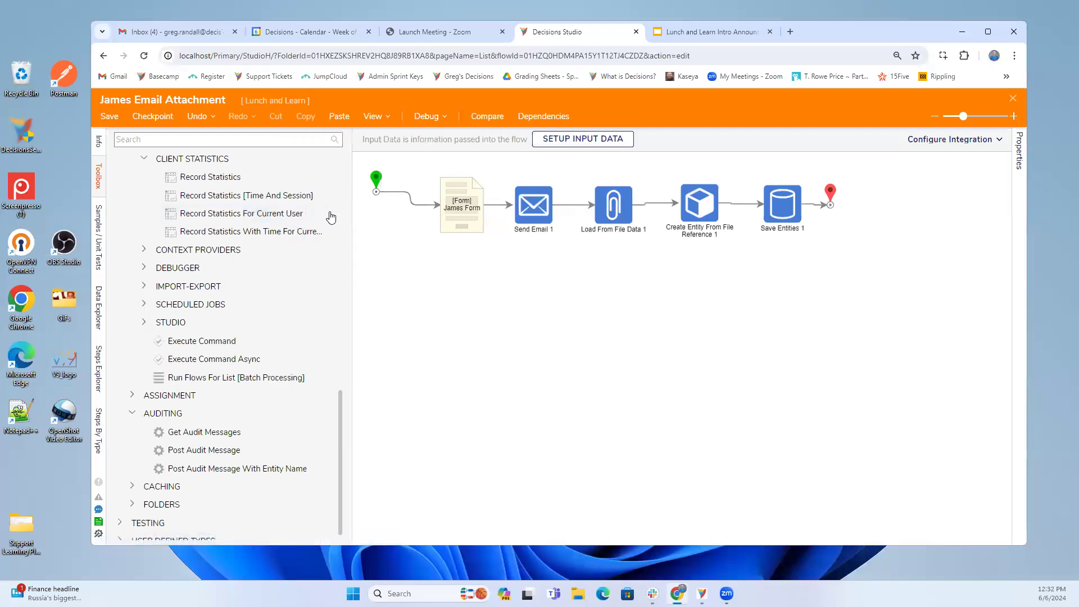
pyautogui.click(144, 160)
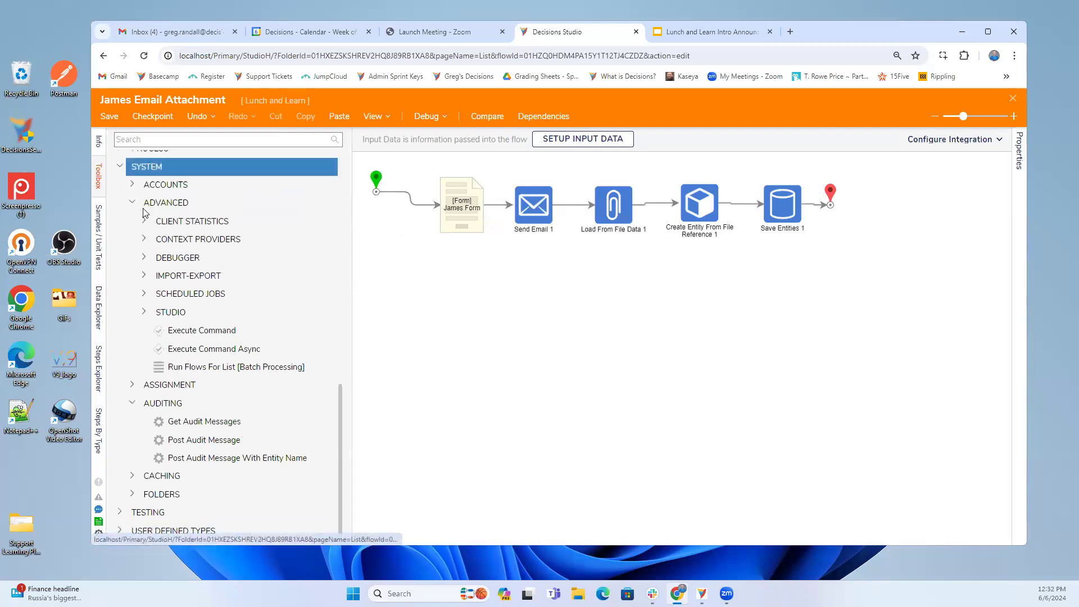
pyautogui.click(145, 240)
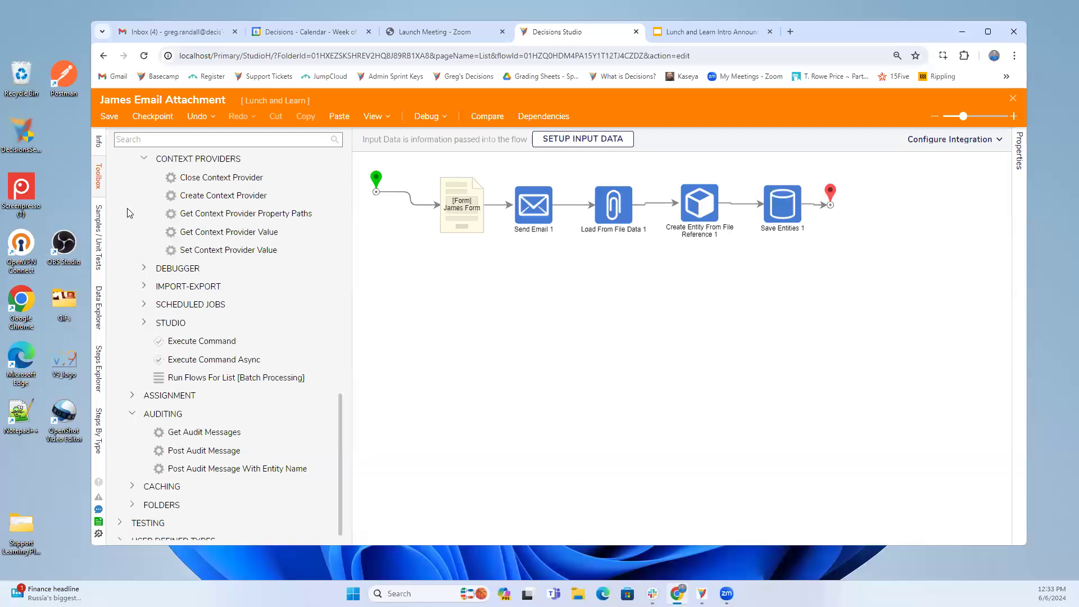
pyautogui.click(143, 159)
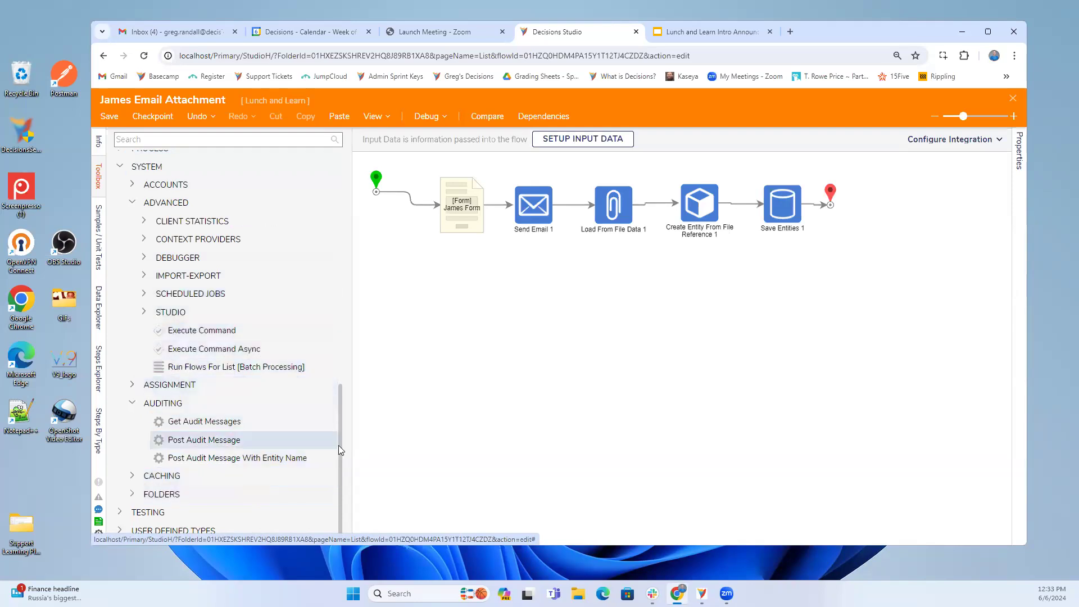
# Search the available steps for "navigate" and add a Navigate To Folder step below the flow's existing steps.
pyautogui.moveTo(338, 436); pyautogui.dragTo(337, 333)
pyautogui.scroll(2, 337, 332)
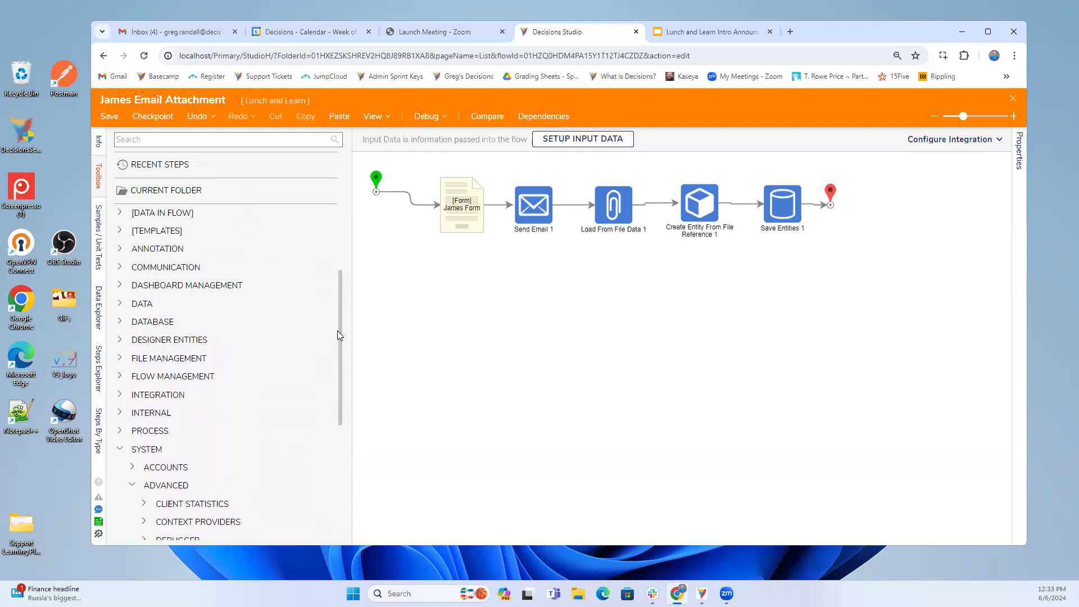
pyautogui.scroll(3, 338, 315)
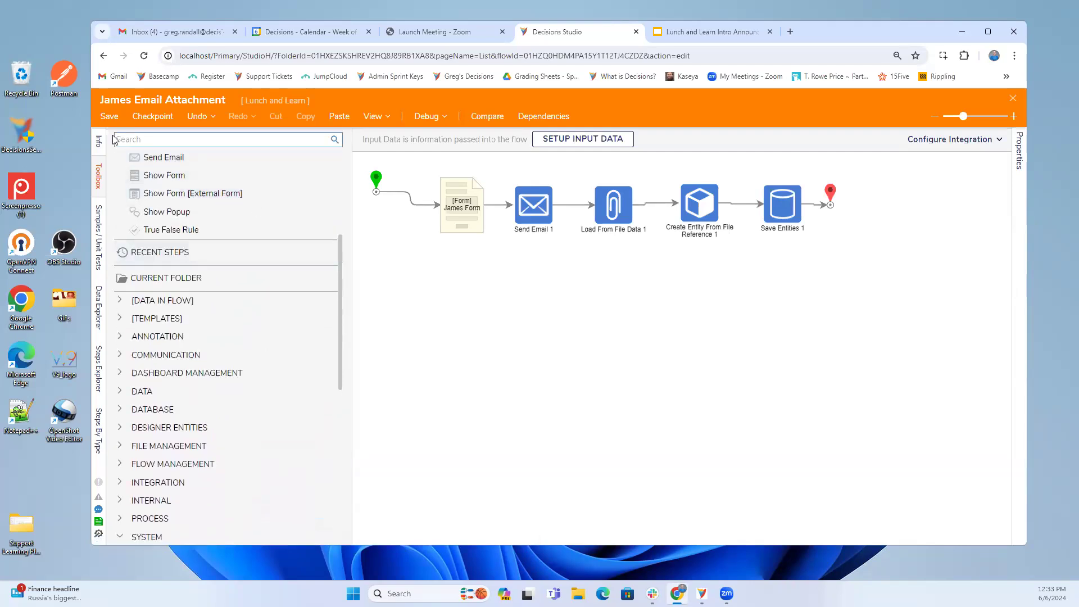
pyautogui.click(134, 141)
pyautogui.write('navigage')
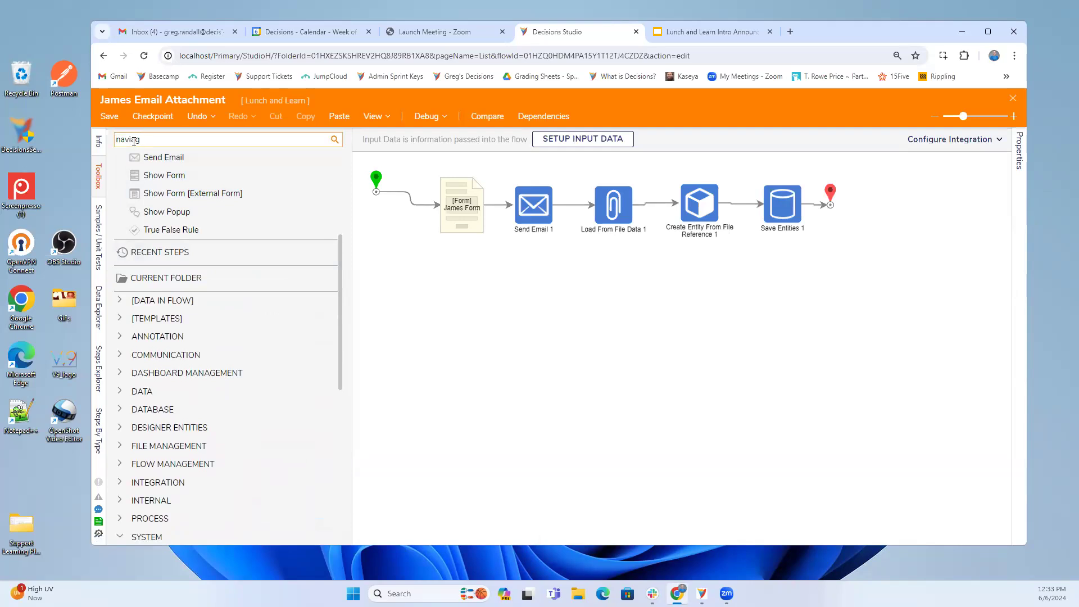
pyautogui.press('BackSpace')
pyautogui.write('ate')
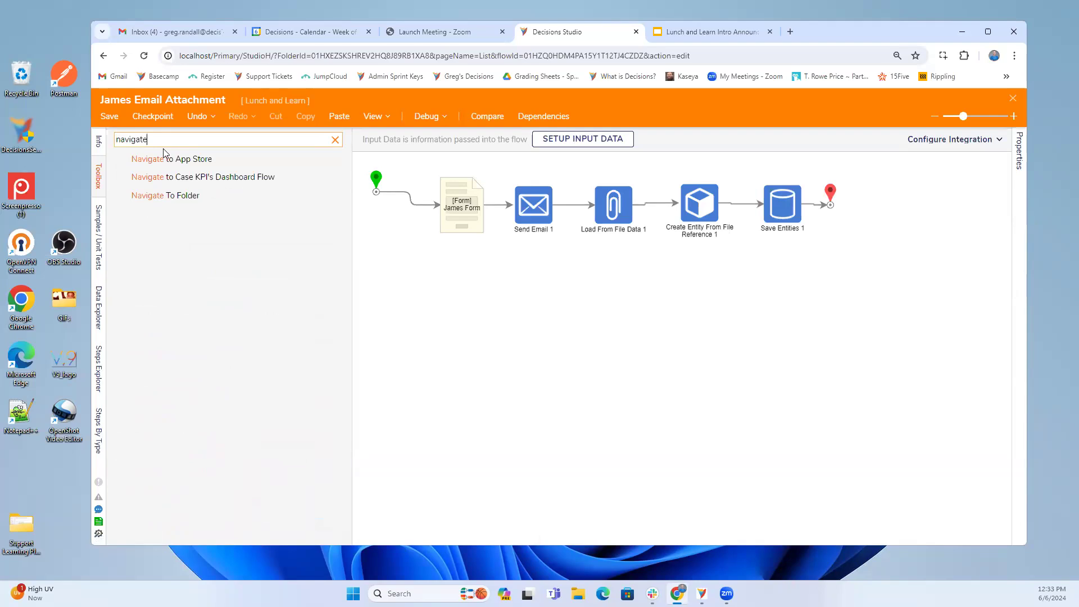
pyautogui.moveTo(172, 196); pyautogui.dragTo(728, 364)
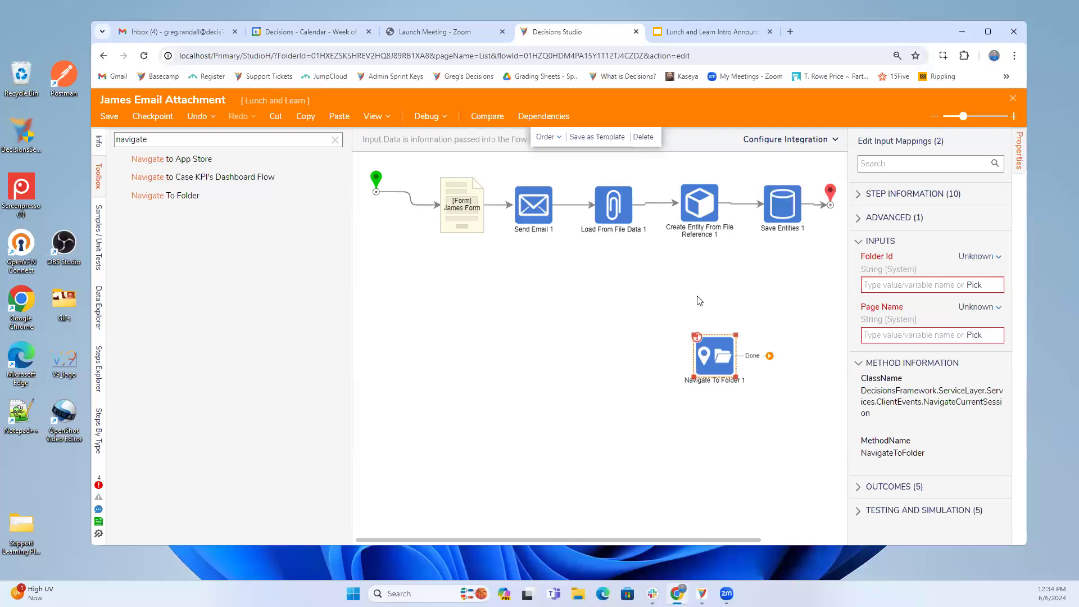
# Set the Navigate To Folder step's Folder Id to the constant "Folder with Files" and its Page Name mapping to Select From Flow.
pyautogui.click(987, 258)
pyautogui.click(899, 203)
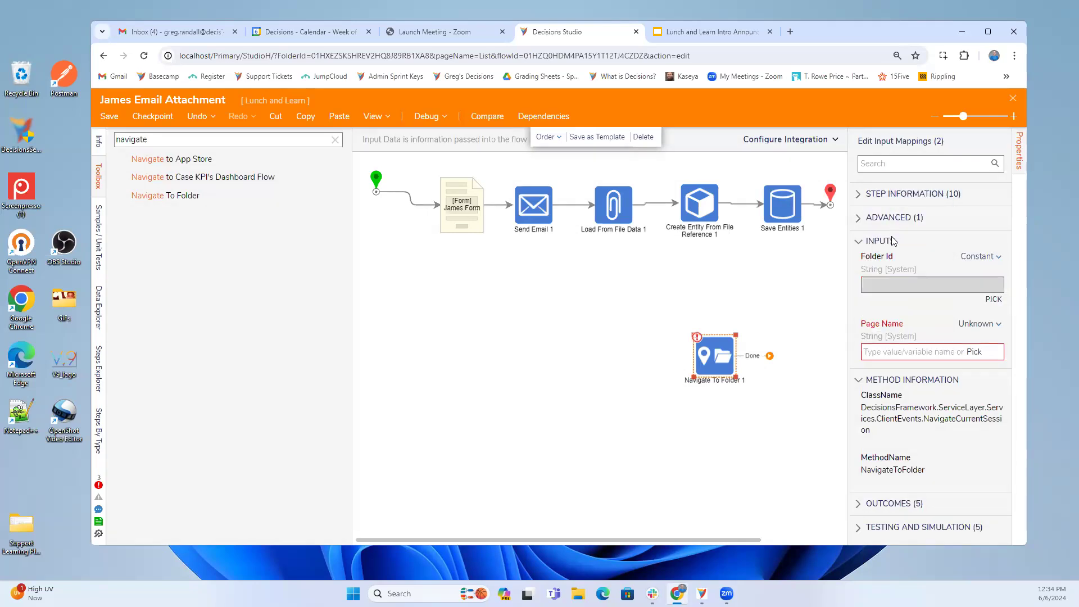
pyautogui.click(993, 299)
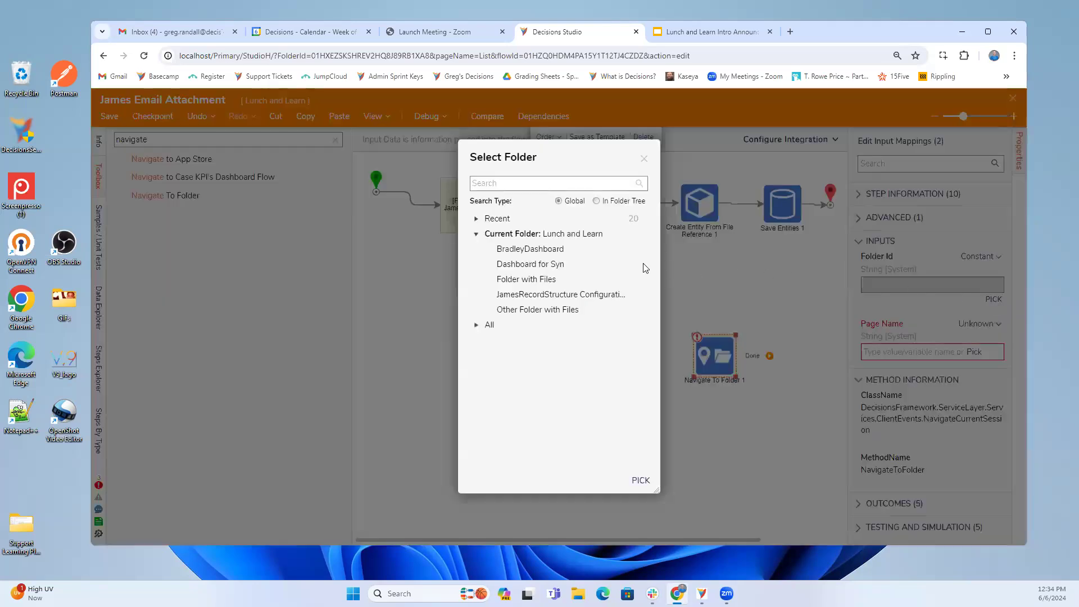
pyautogui.click(511, 279)
pyautogui.click(640, 479)
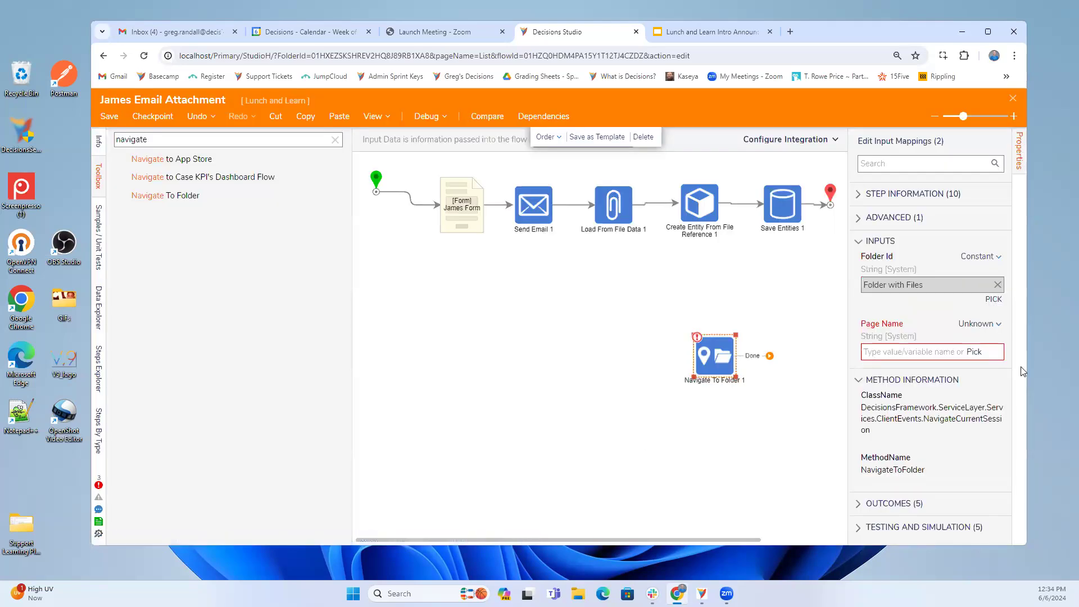
pyautogui.click(971, 354)
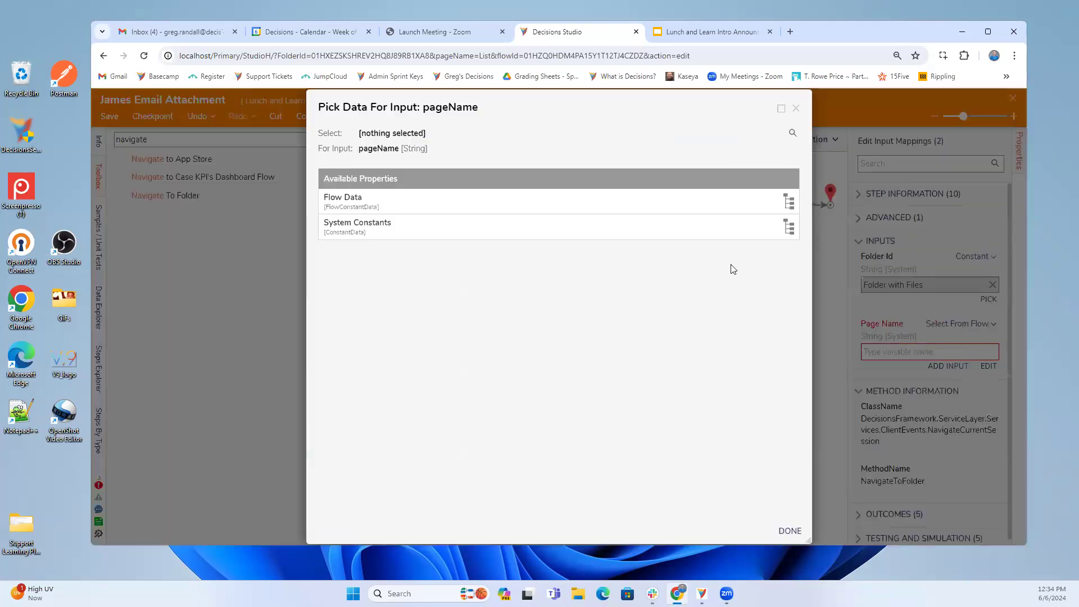
pyautogui.click(795, 109)
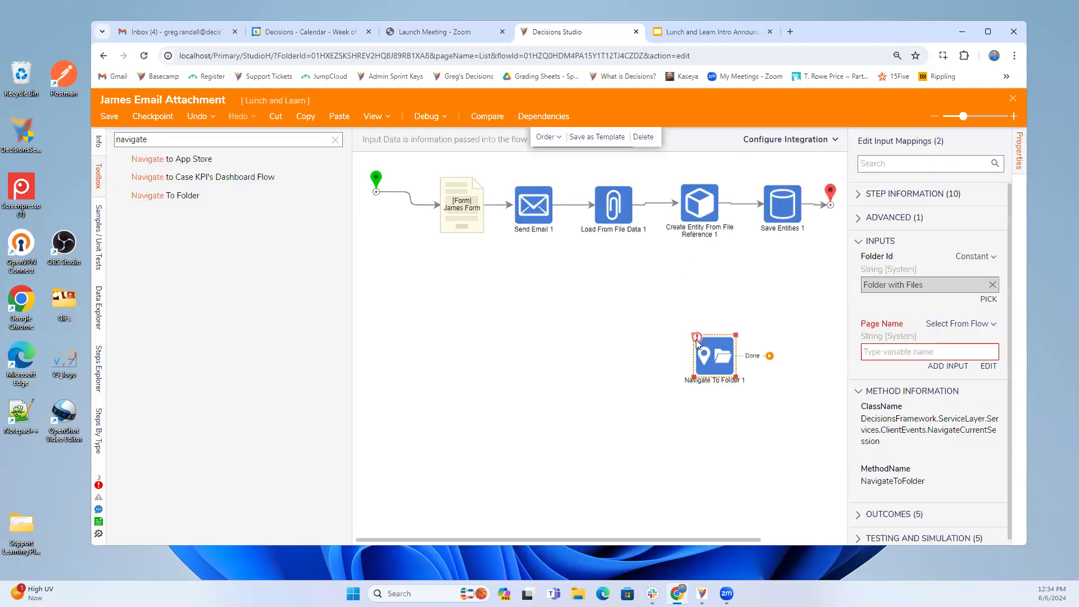
# Move the Navigate To Folder step closer to the main row of steps, and save and close the flow.
pyautogui.moveTo(697, 341); pyautogui.dragTo(635, 291)
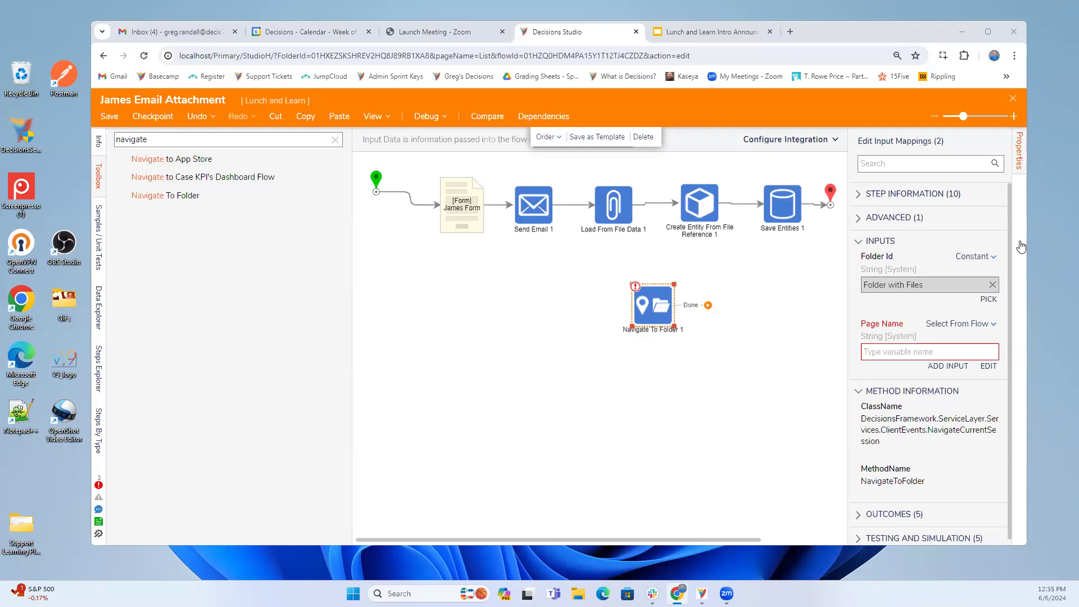
pyautogui.click(1013, 100)
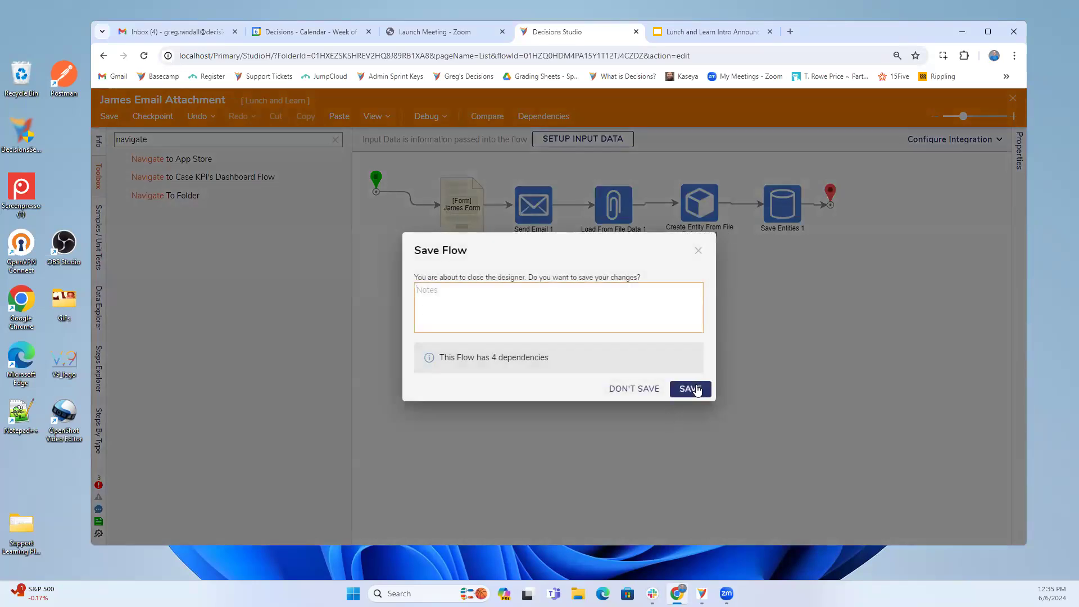
pyautogui.click(690, 388)
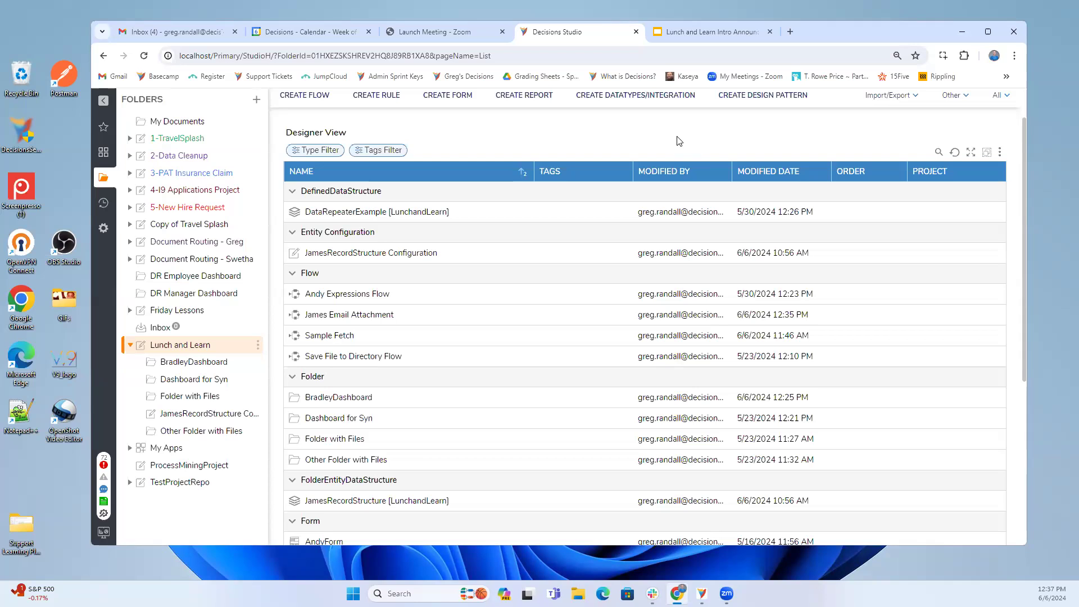
# Open the integration details of the Assignment service in the Decisions.Core folder under System, Administration, Features.
pyautogui.click(103, 228)
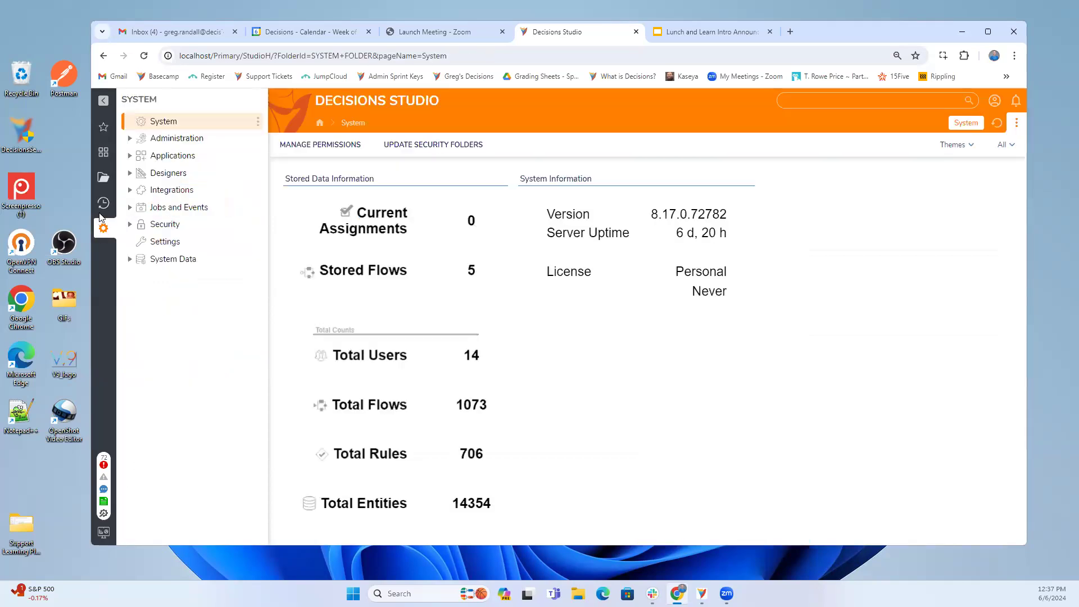
pyautogui.click(168, 141)
pyautogui.click(172, 229)
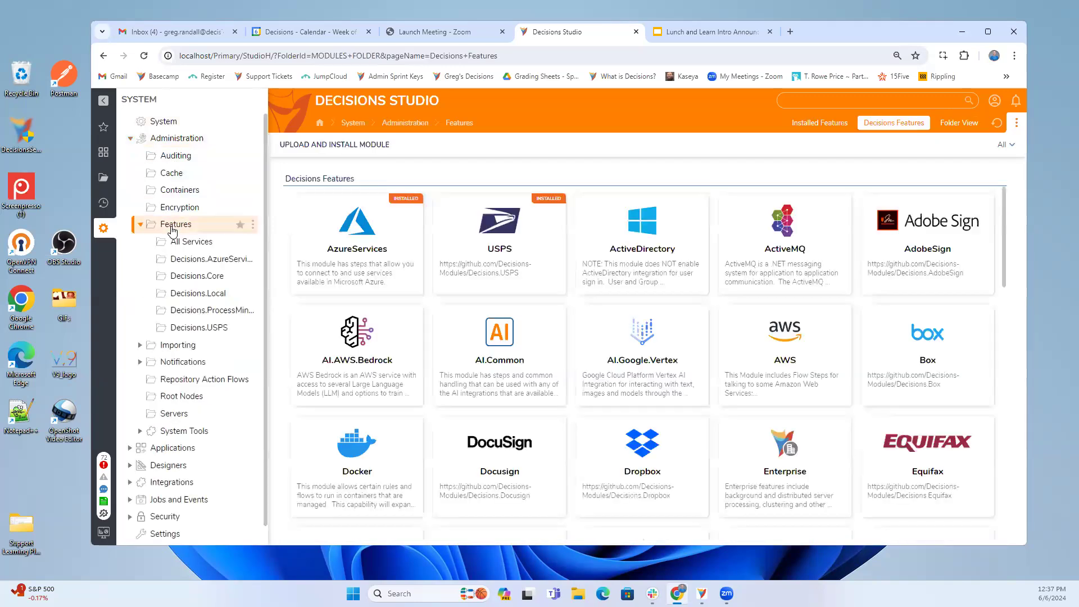
pyautogui.click(194, 276)
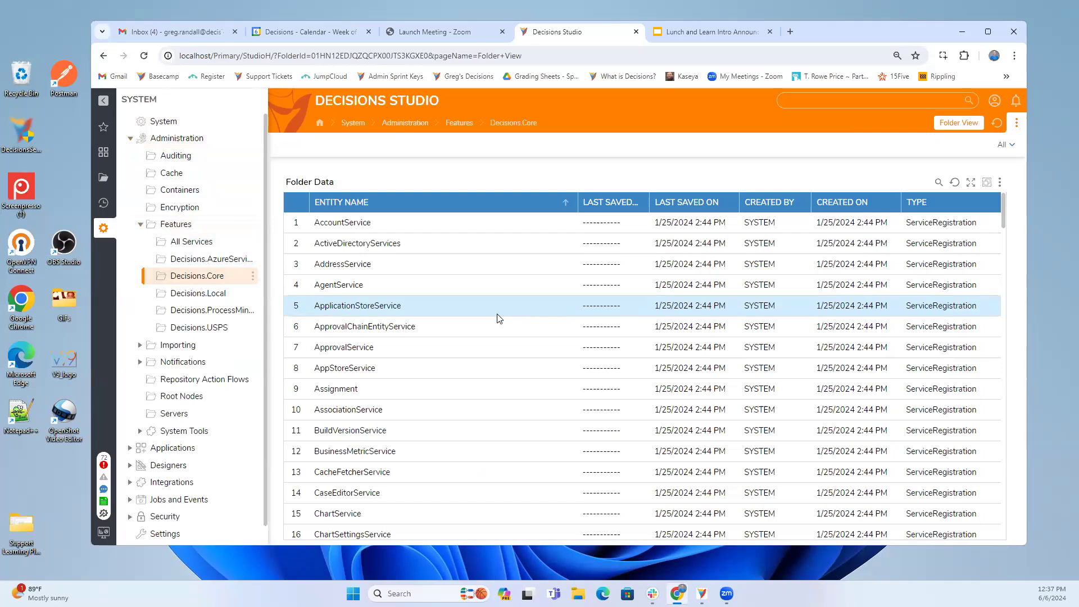
pyautogui.click(337, 390)
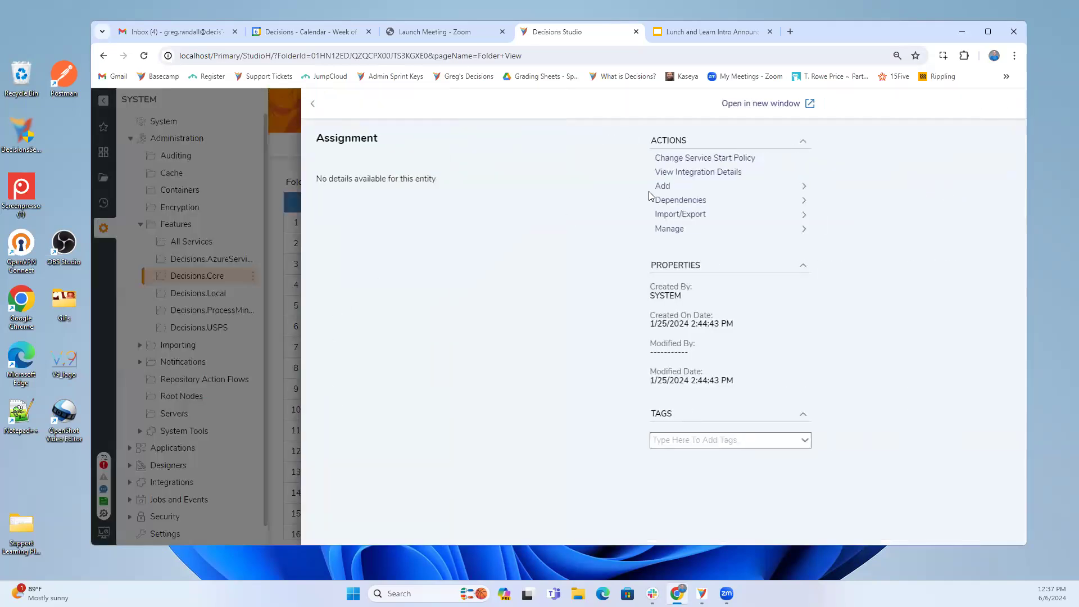
pyautogui.click(687, 178)
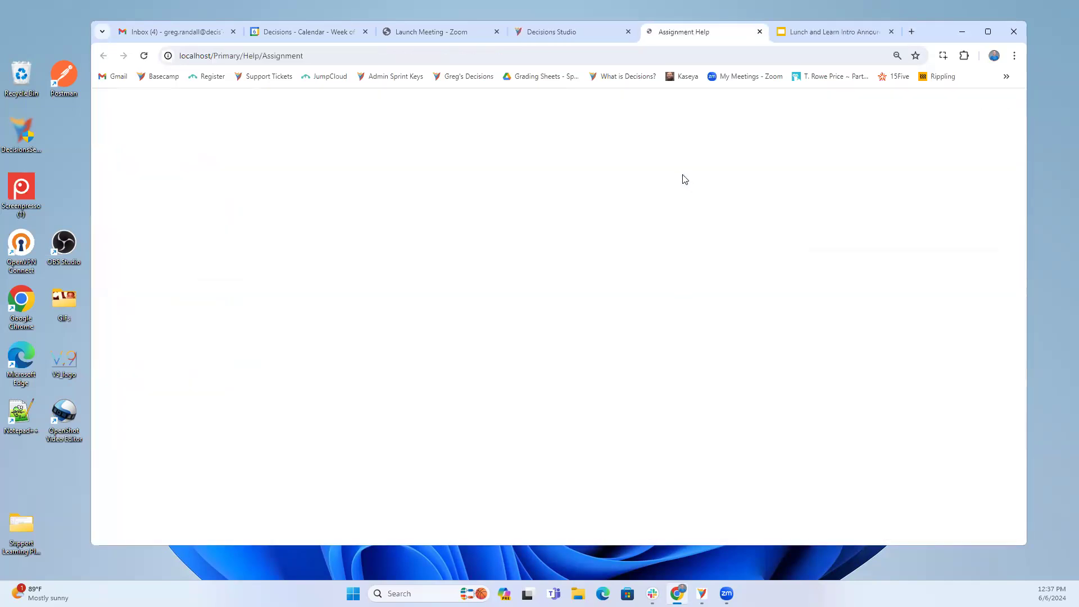
# Look through the list of API methods on the Assignment service's help page and the request types they support.
pyautogui.scroll(-10, 477, 348)
pyautogui.scroll(-3, 477, 348)
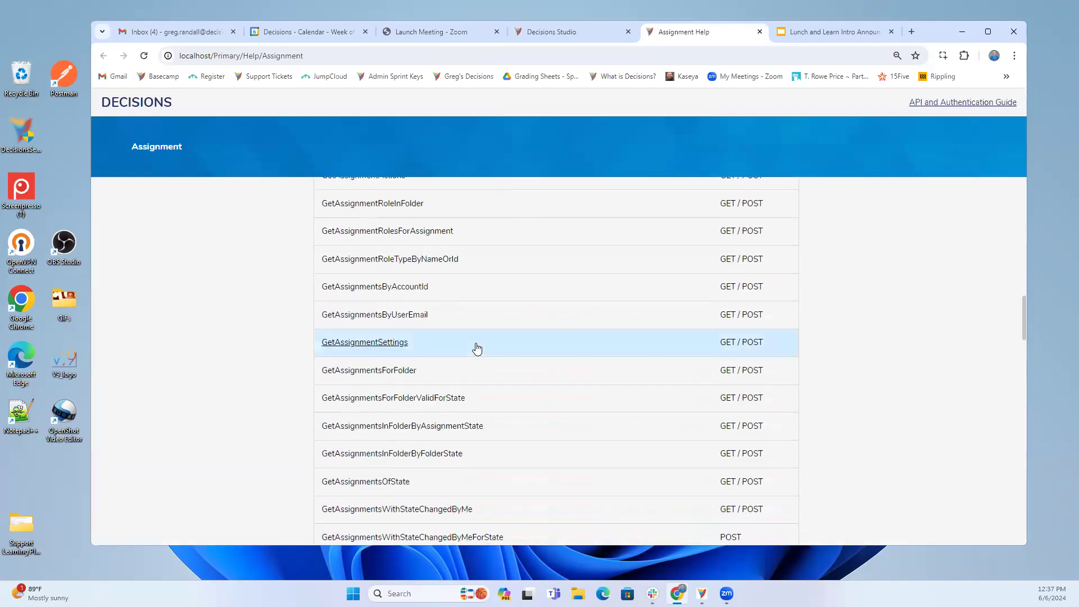
pyautogui.scroll(-1, 477, 348)
pyautogui.scroll(-5, 477, 349)
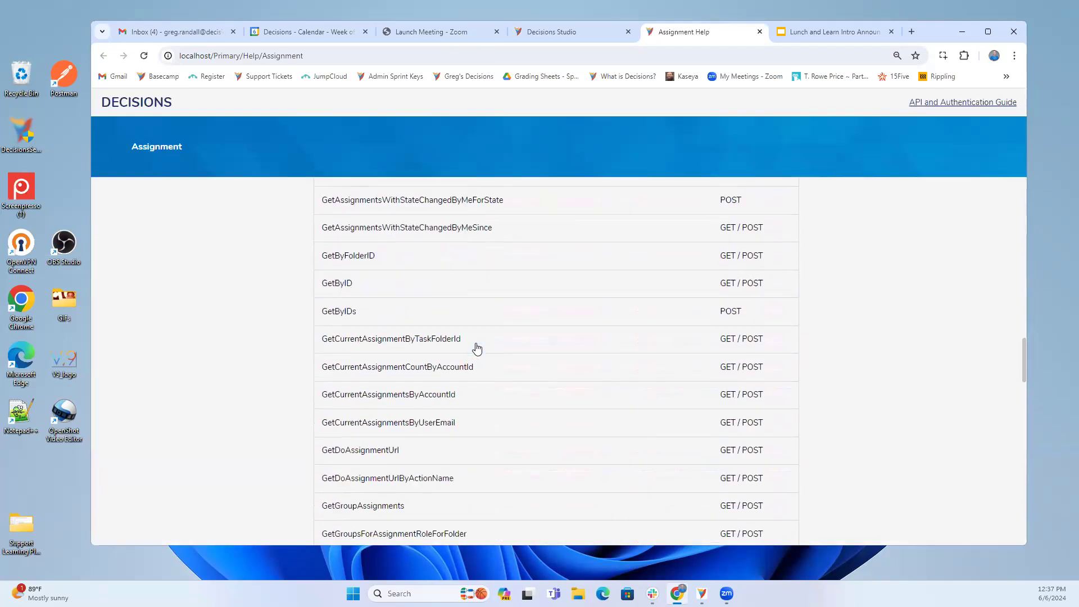
pyautogui.scroll(-15, 477, 348)
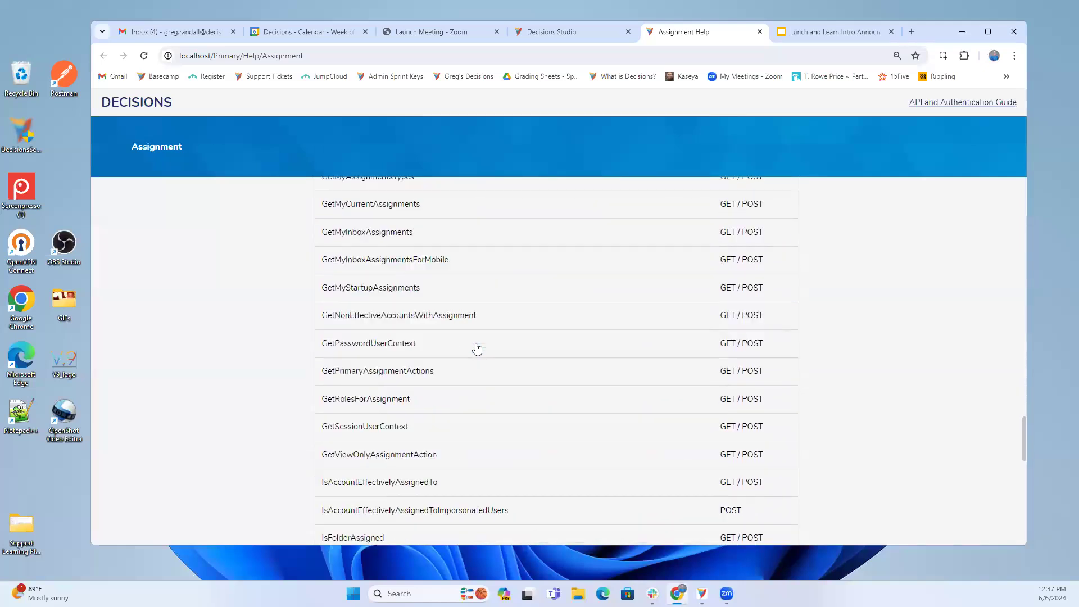
pyautogui.scroll(-4, 477, 348)
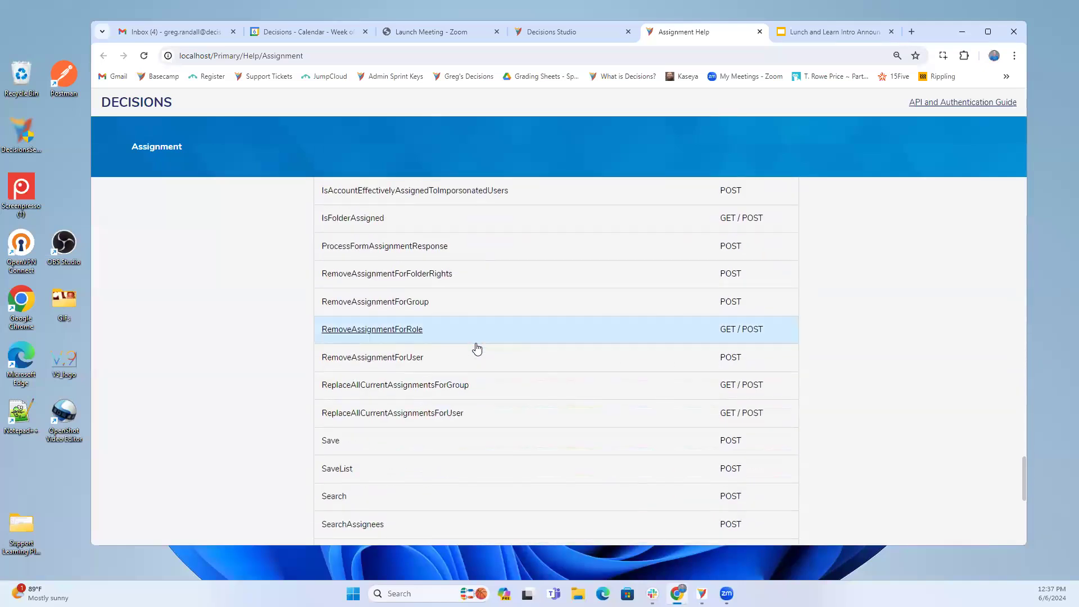
# Look over the rest of the Assignment service's method list and the services registered in the Decisions.Core folder in Decisions Studio.
pyautogui.scroll(-3, 477, 348)
pyautogui.scroll(5, 477, 348)
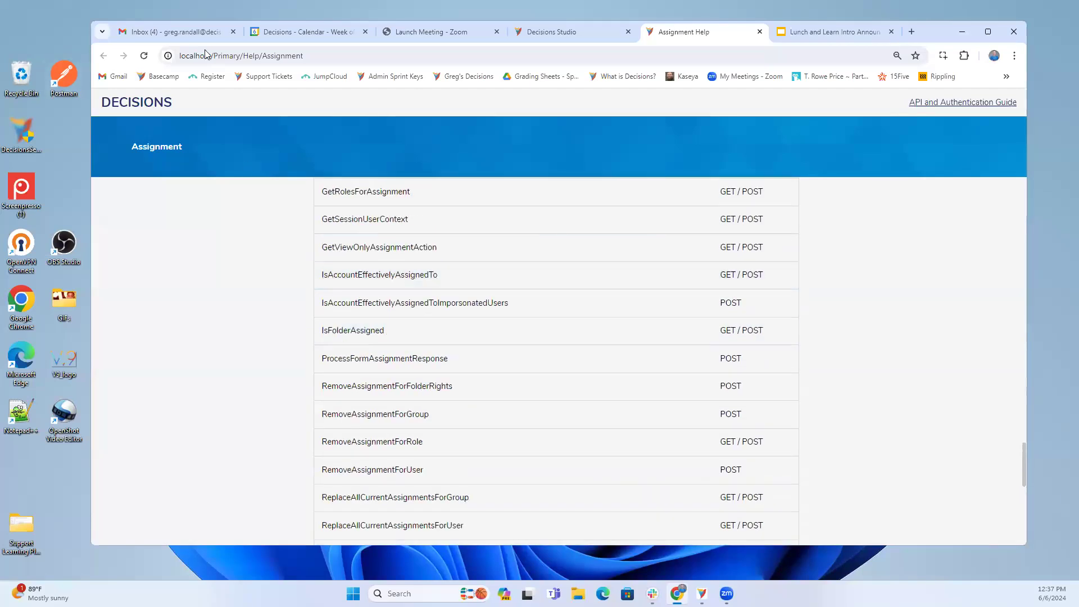
pyautogui.click(540, 31)
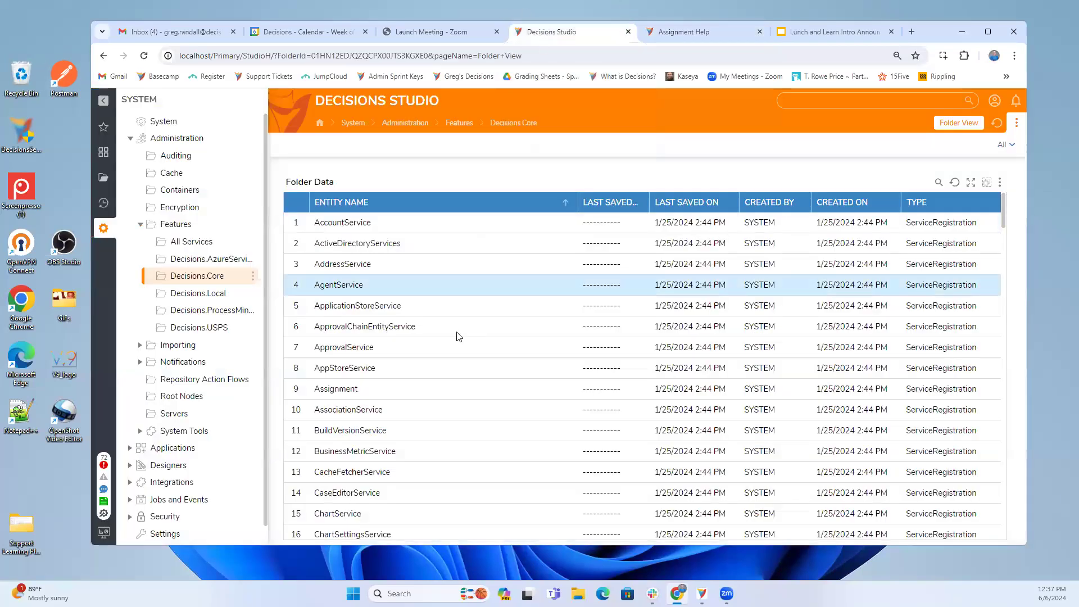
pyautogui.scroll(-5, 417, 377)
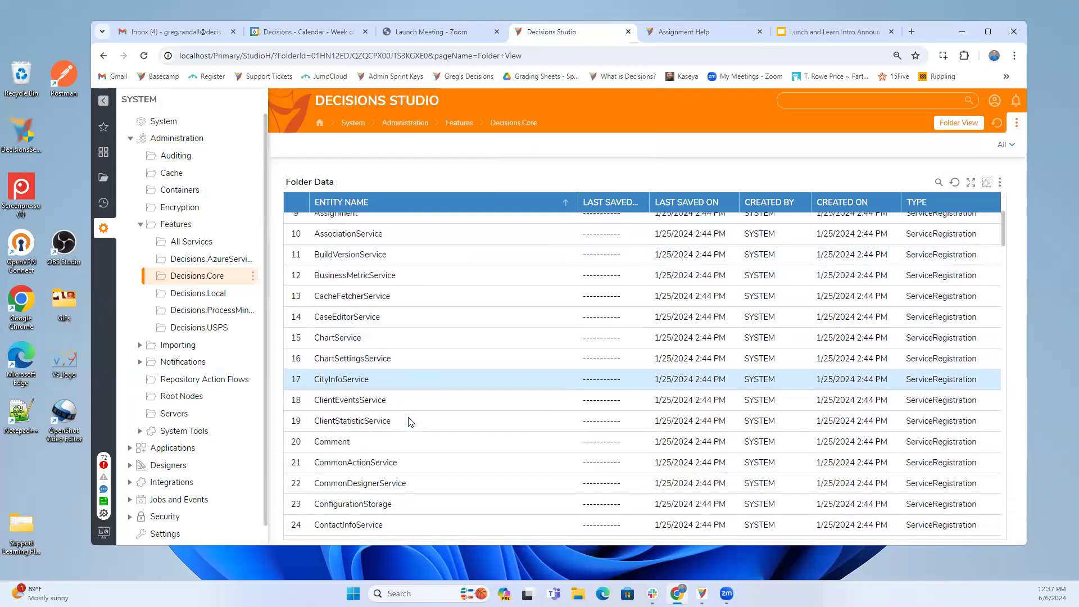
pyautogui.scroll(-5, 408, 421)
pyautogui.scroll(7, 408, 422)
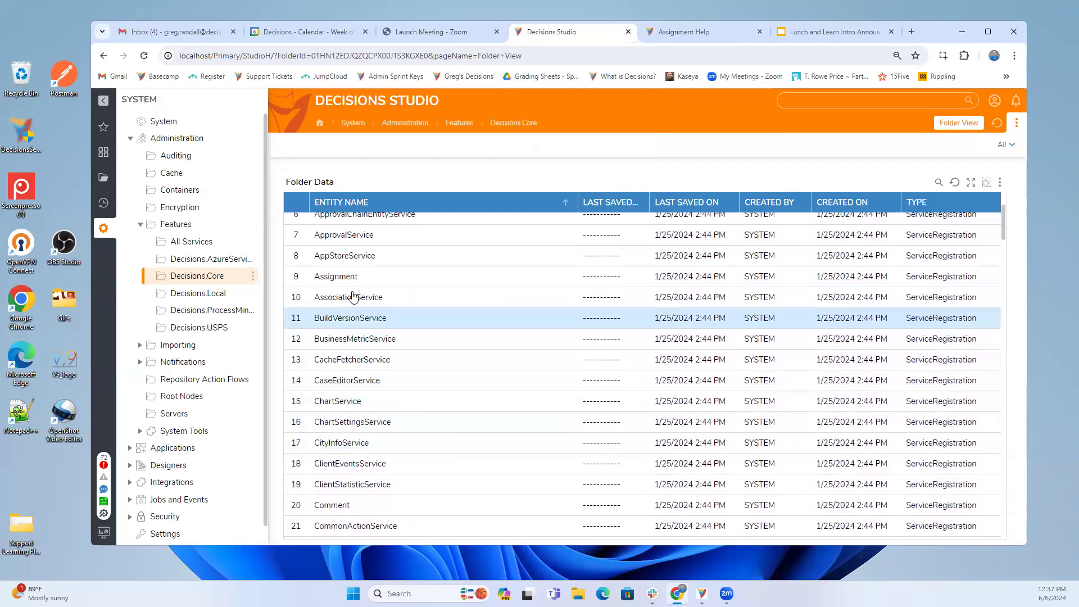
# Open the AddPriority method's help page from the Assignment service's method list and view the available credentials options.
pyautogui.click(717, 38)
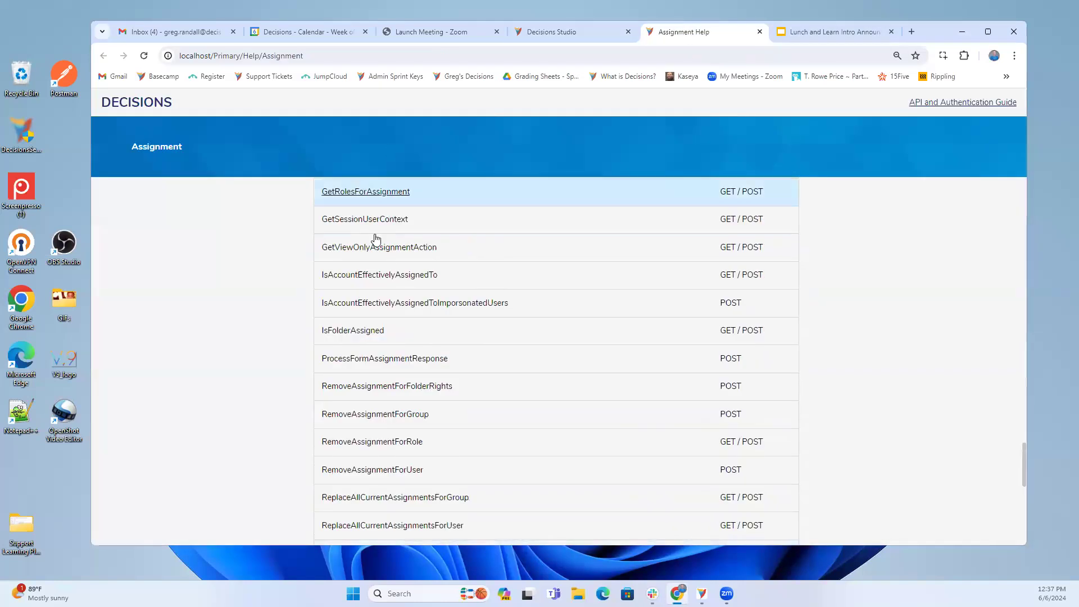
pyautogui.scroll(4, 456, 317)
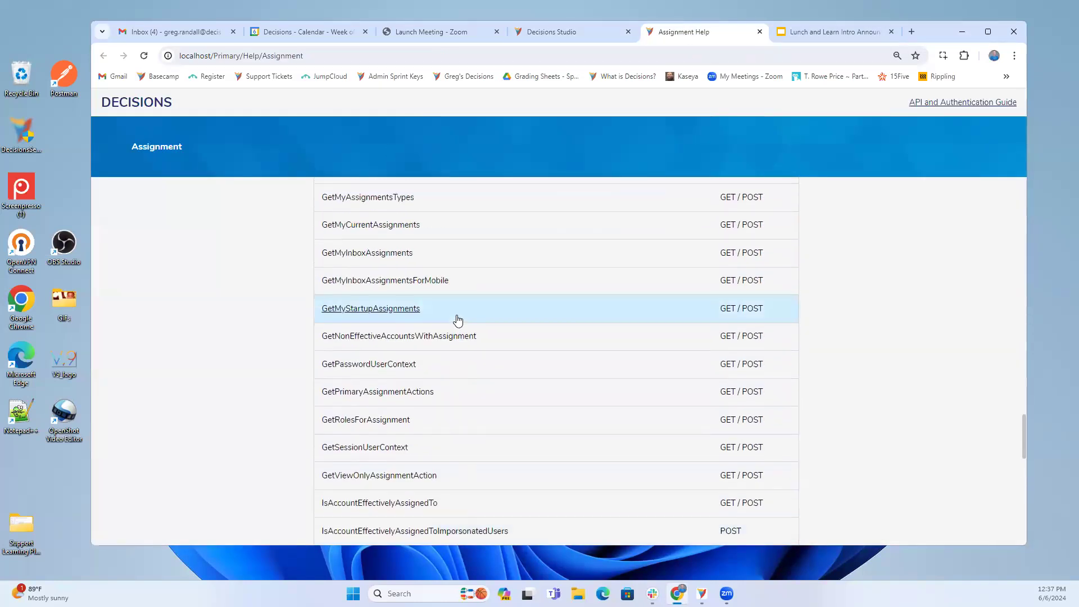
pyautogui.scroll(7, 457, 318)
pyautogui.scroll(4, 751, 278)
pyautogui.scroll(20, 751, 285)
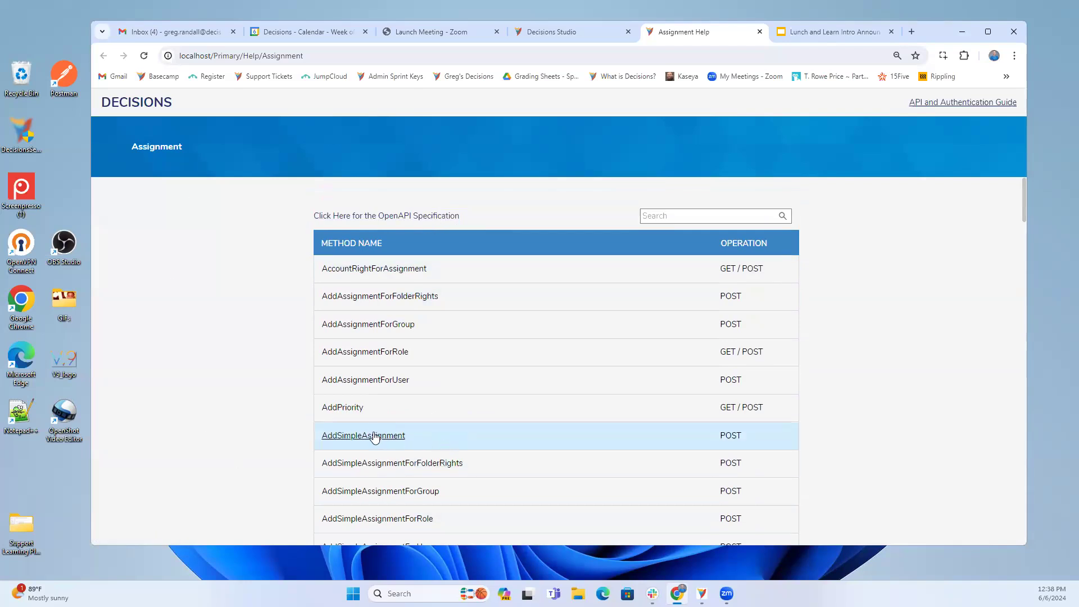
pyautogui.click(350, 409)
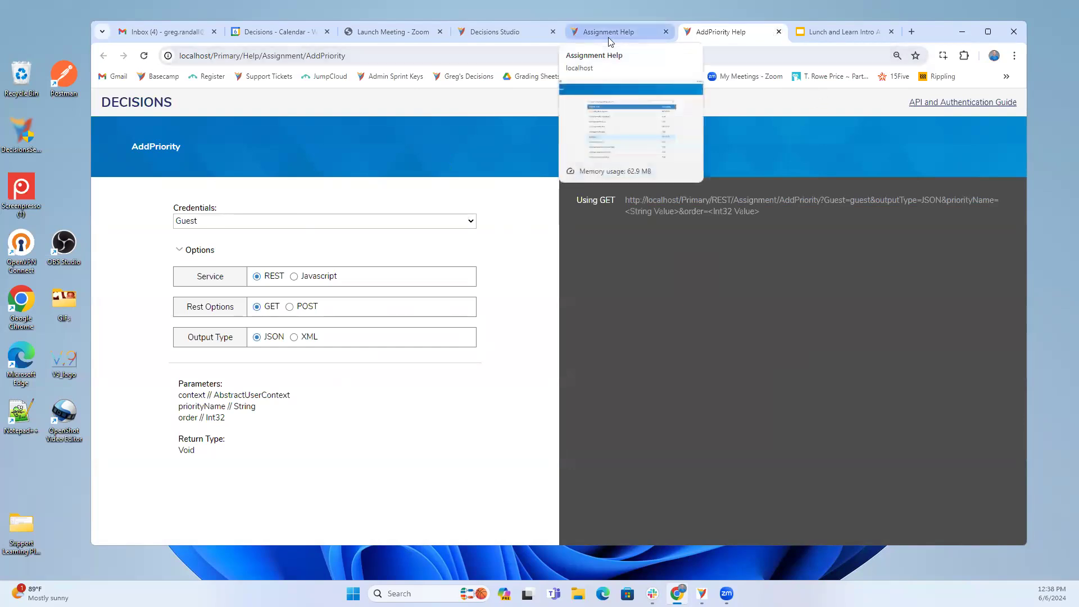
pyautogui.click(470, 225)
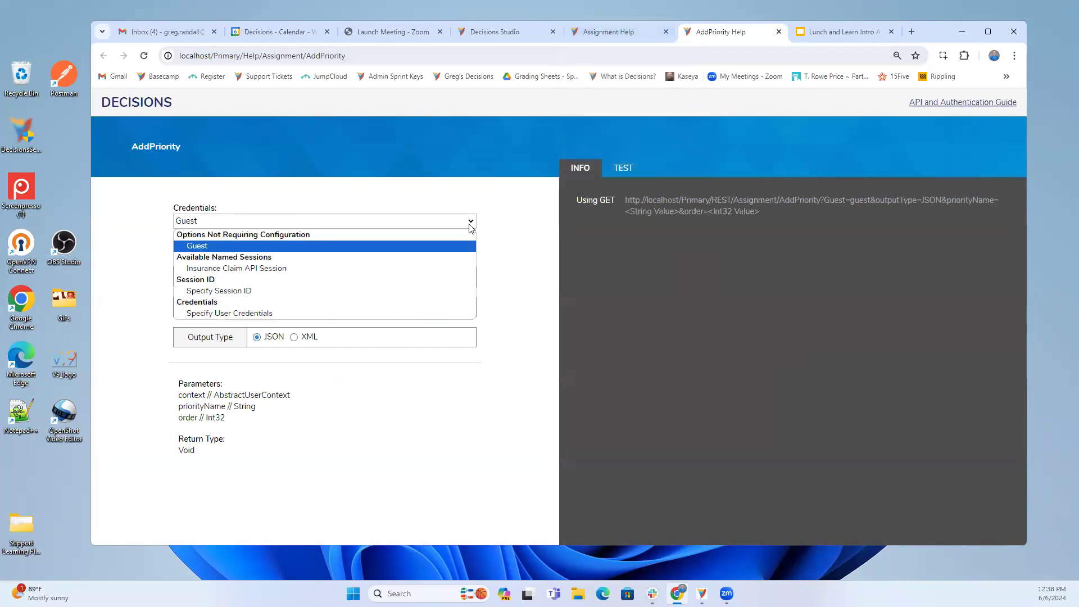
pyautogui.click(465, 193)
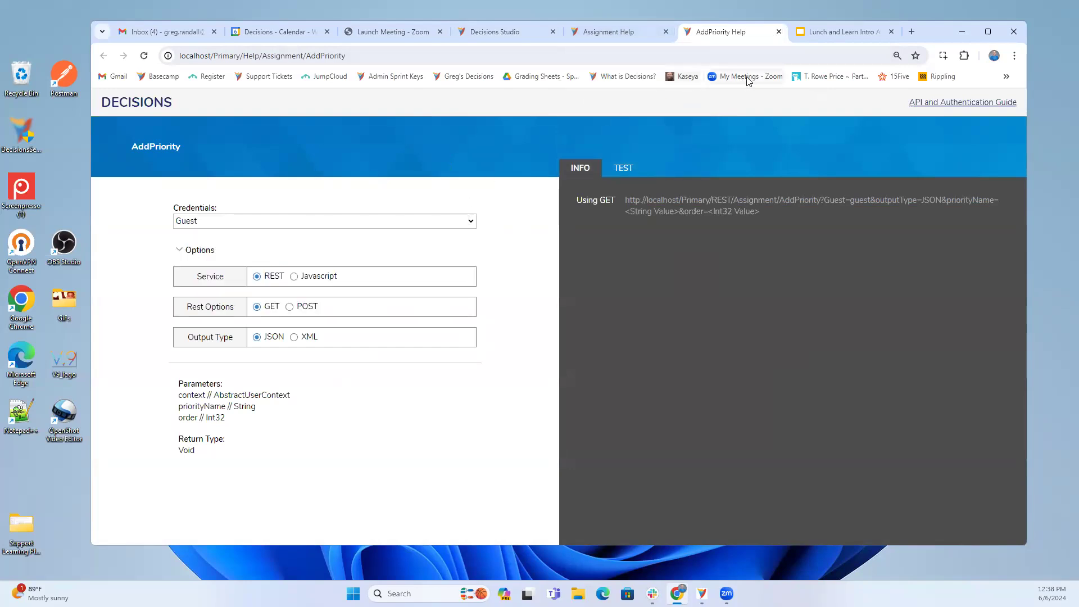
# Return to the Assignment service's method list, browse it to the end, and open the GetRolesForAssignment help page.
pyautogui.click(604, 35)
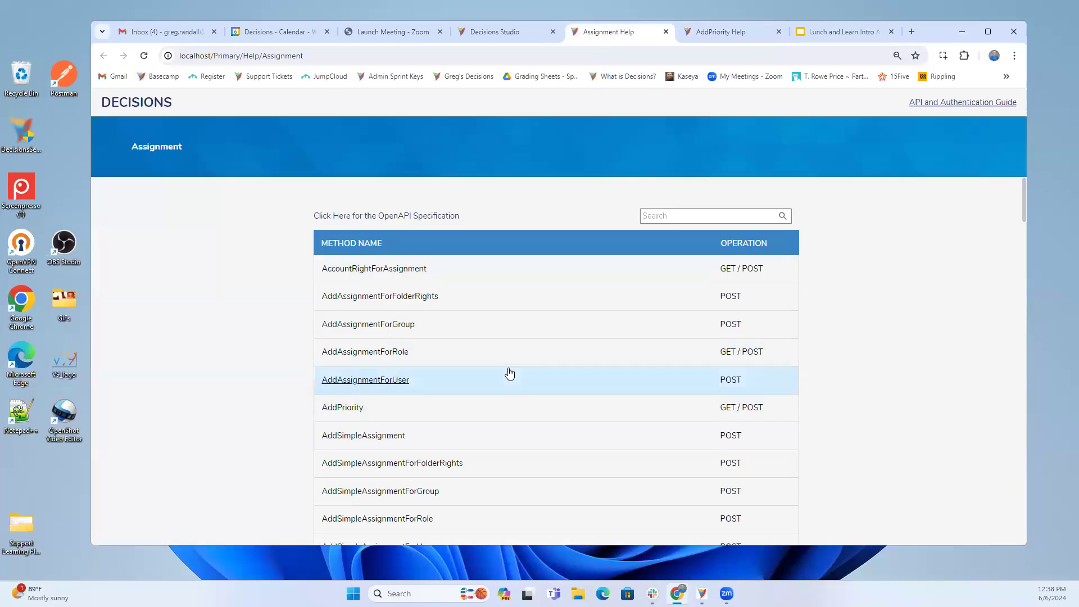
pyautogui.scroll(-20, 515, 389)
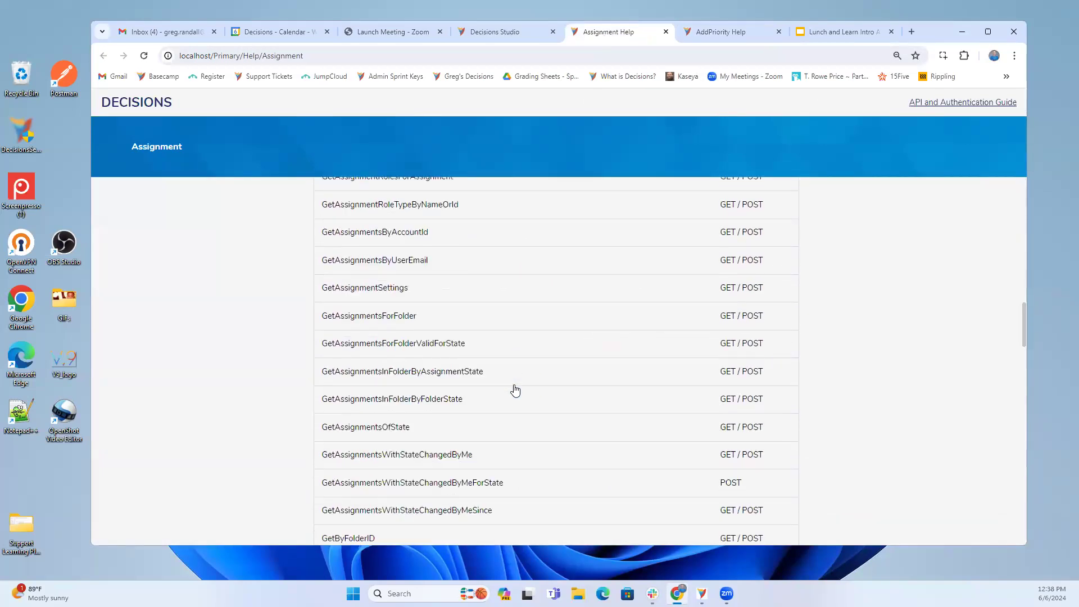
pyautogui.scroll(-15, 516, 389)
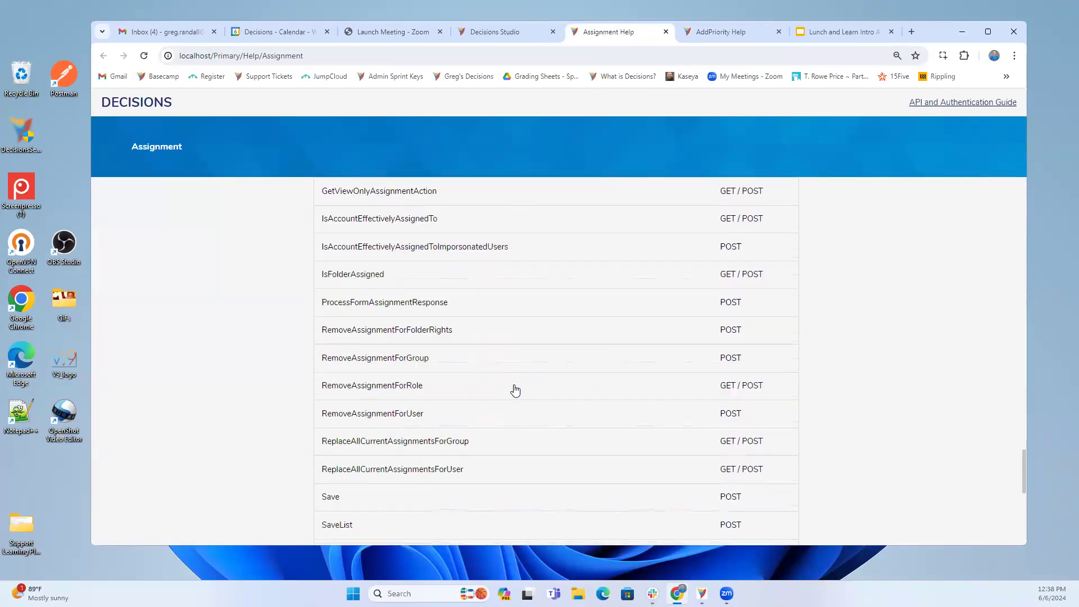
pyautogui.scroll(-1, 505, 458)
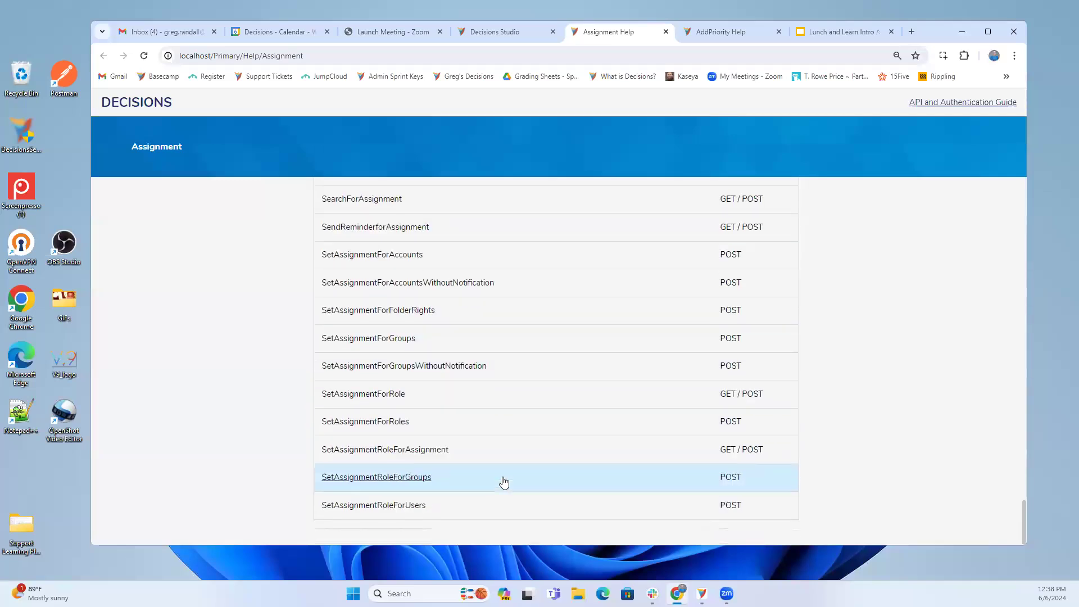
pyautogui.scroll(15, 504, 482)
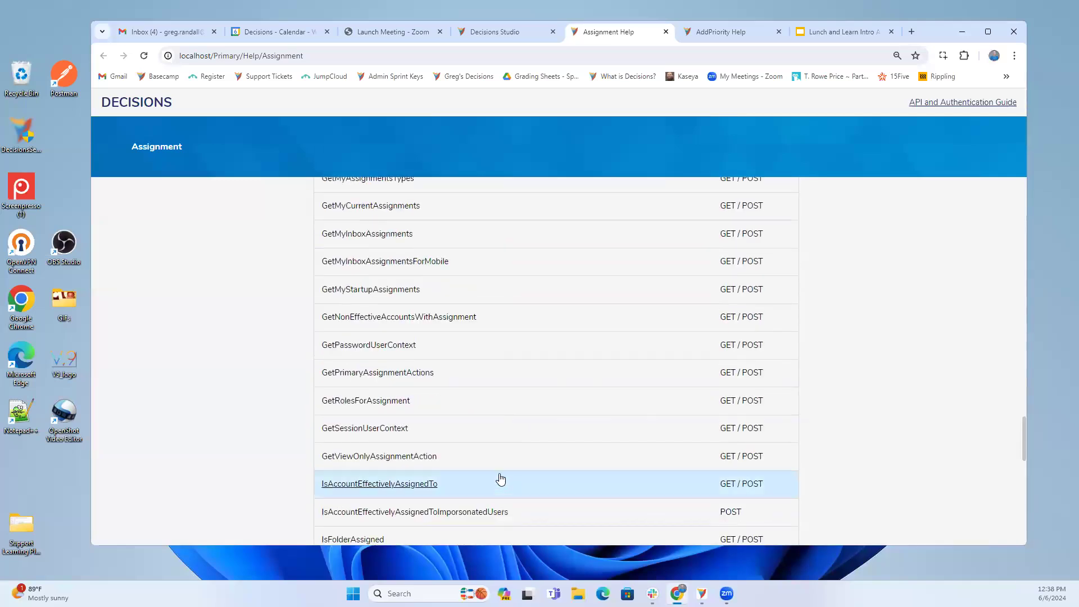
pyautogui.click(392, 400)
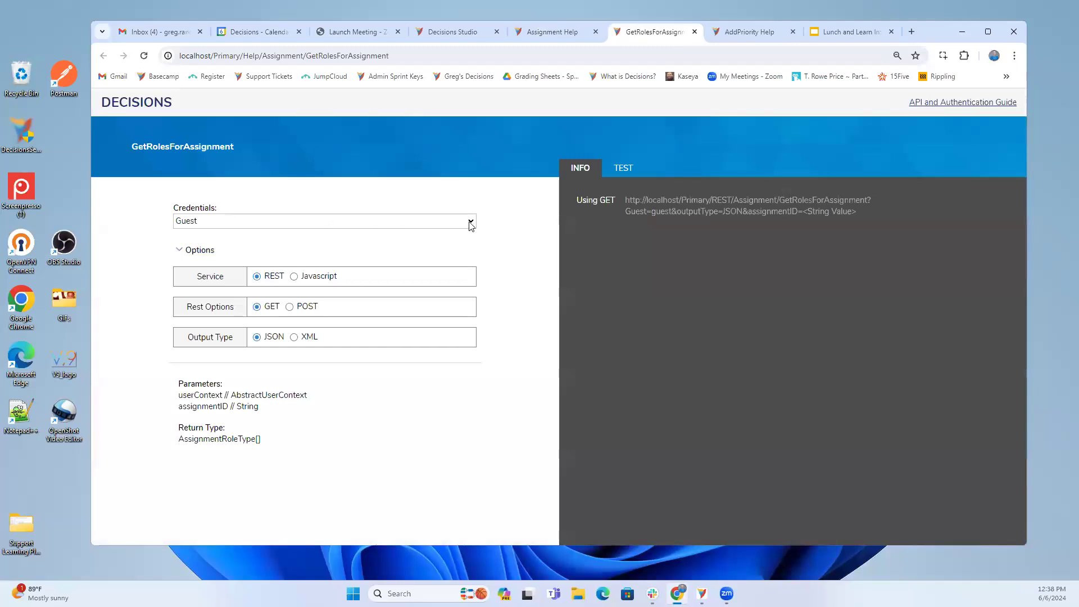
# Find the GetGroupAssignments method in the Assignment service's list and open its help page.
pyautogui.click(559, 32)
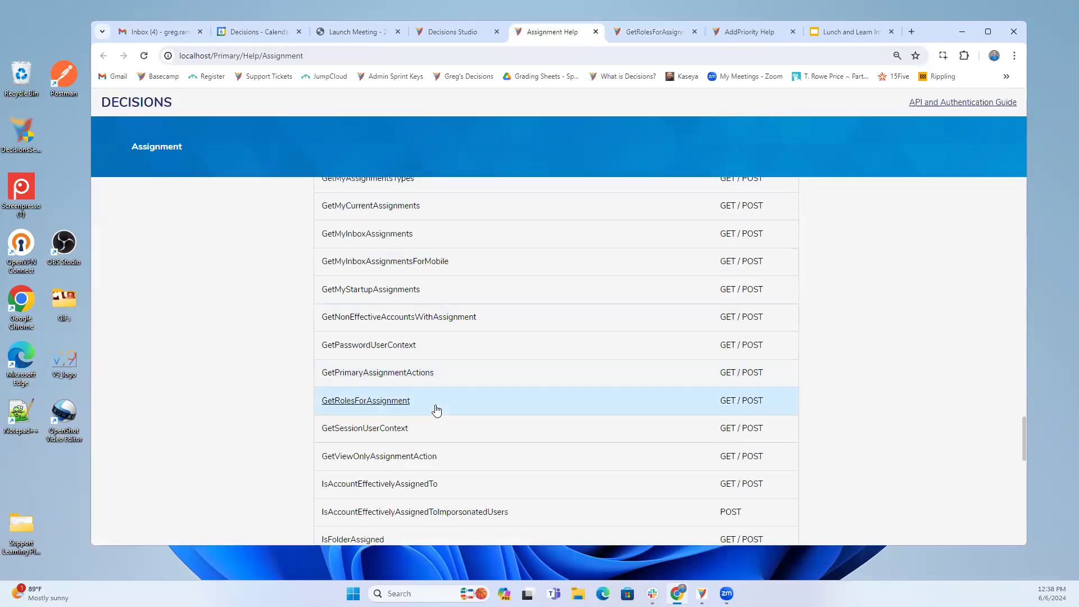
pyautogui.scroll(3, 436, 410)
pyautogui.scroll(3, 436, 410)
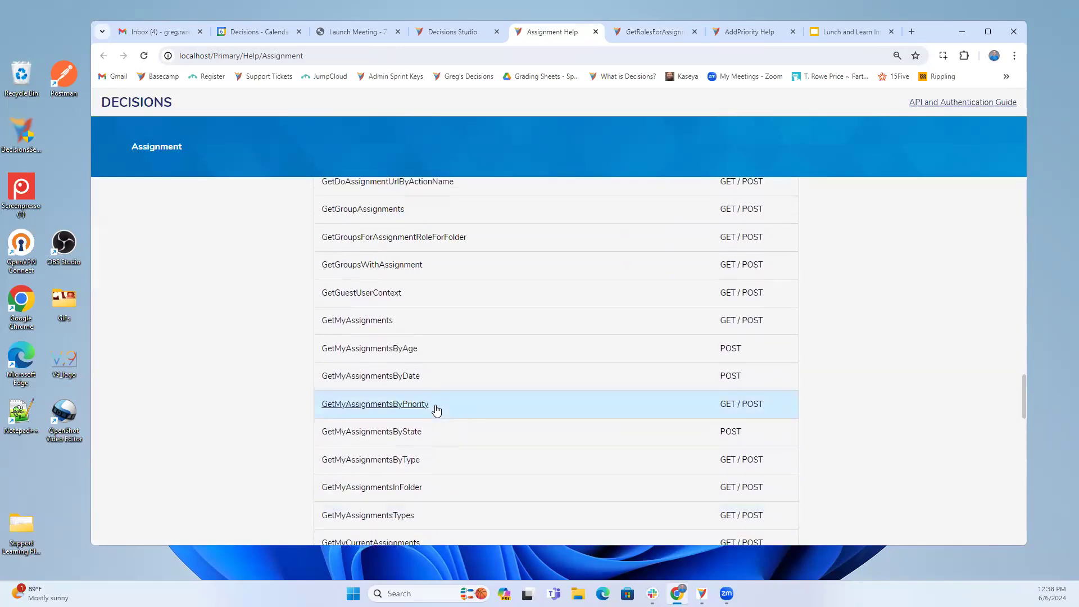
pyautogui.scroll(1, 436, 410)
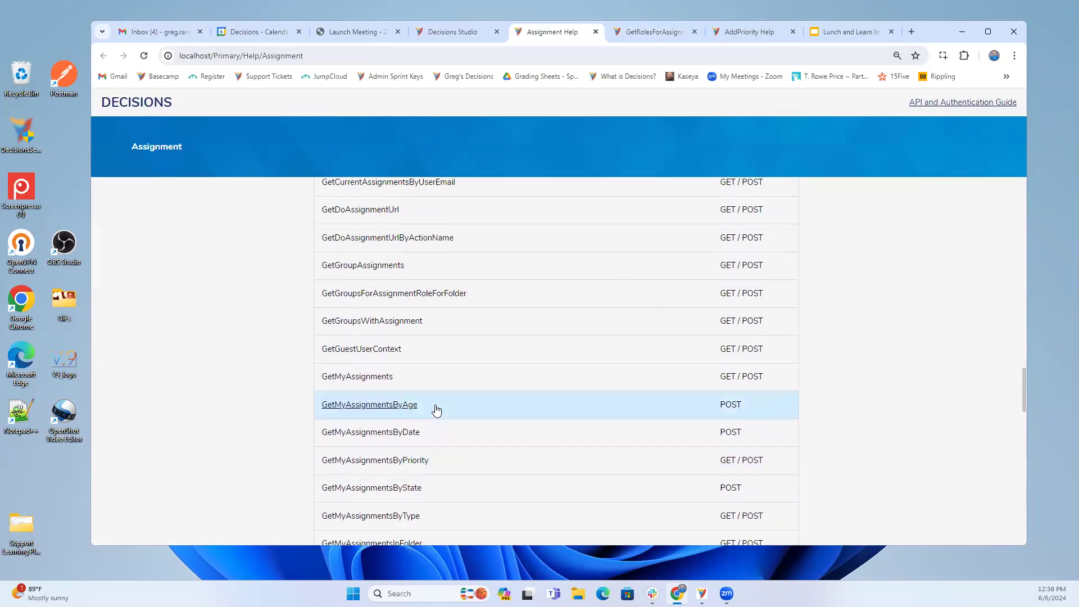
pyautogui.click(385, 268)
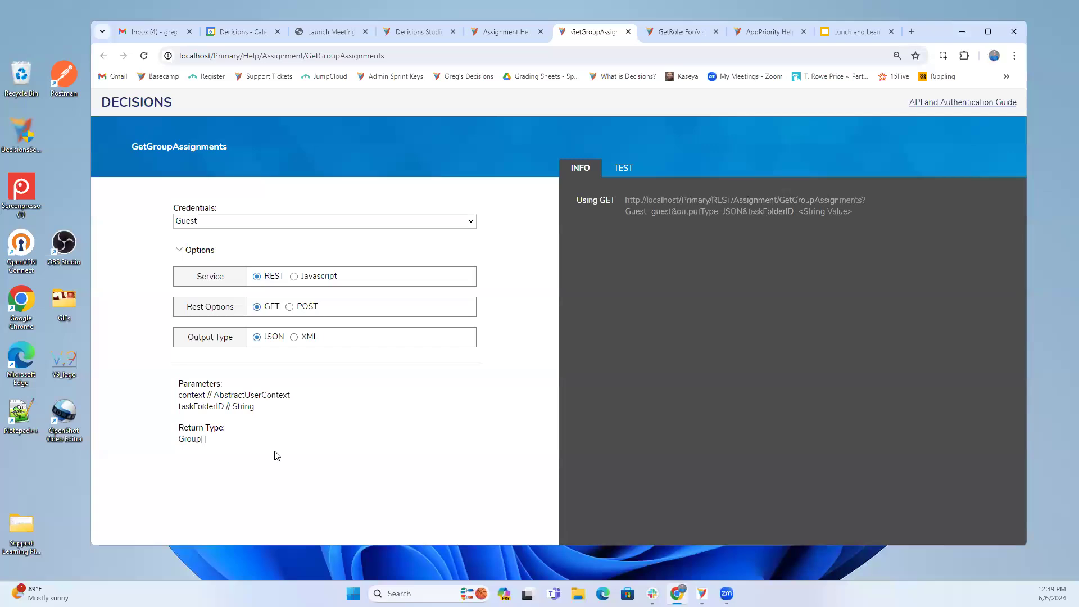
# Close the AddPriority and GetRolesForAssignment help pages and open the help page of the GetCurrentAssignmentsByUserEmail method.
pyautogui.click(805, 32)
pyautogui.click(716, 32)
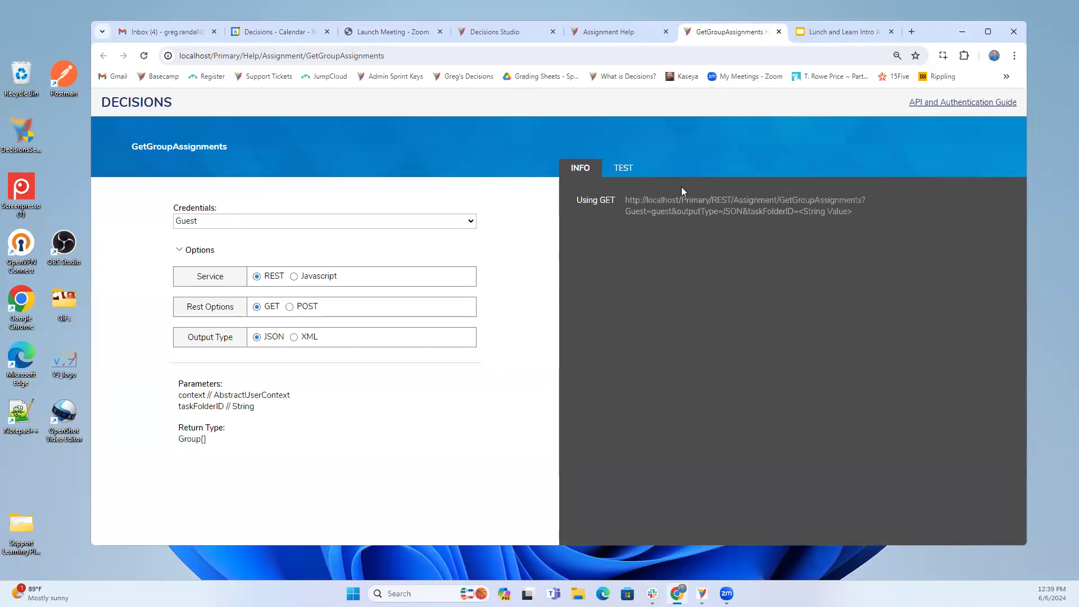
pyautogui.click(597, 33)
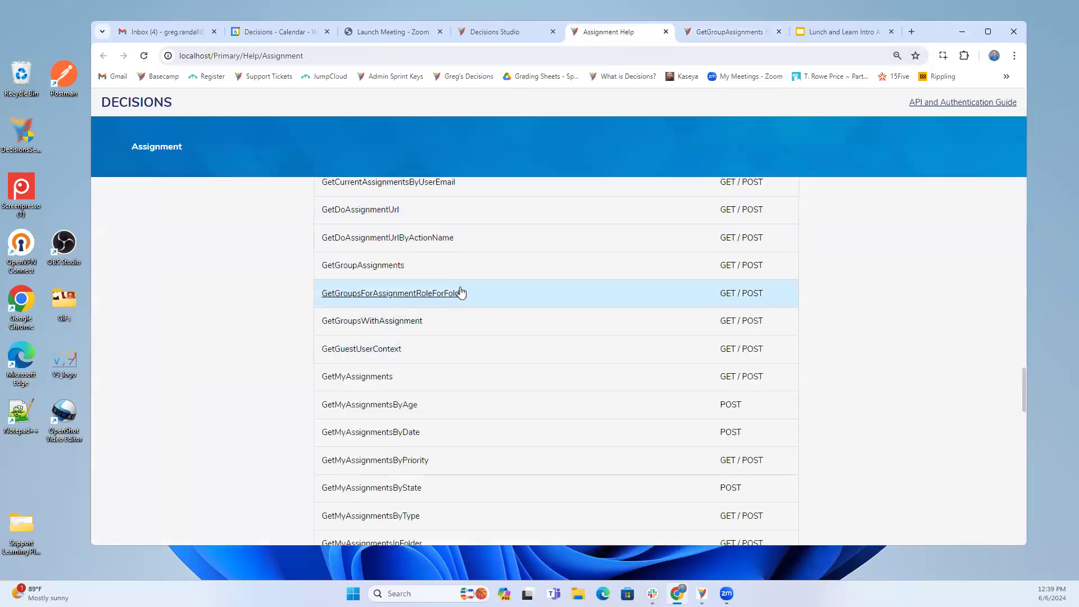
pyautogui.scroll(1, 459, 292)
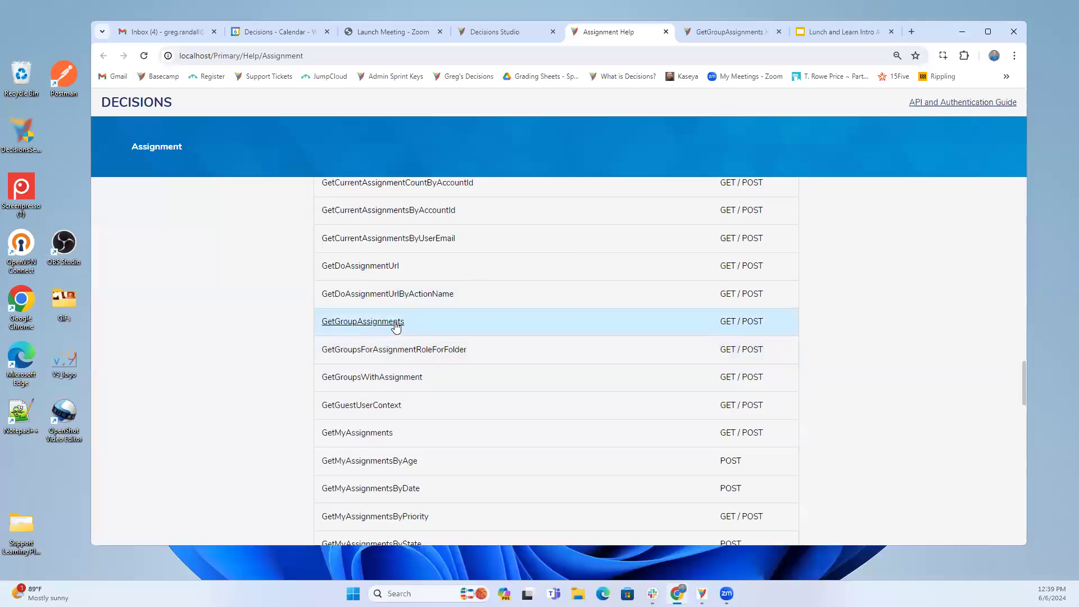
pyautogui.click(408, 242)
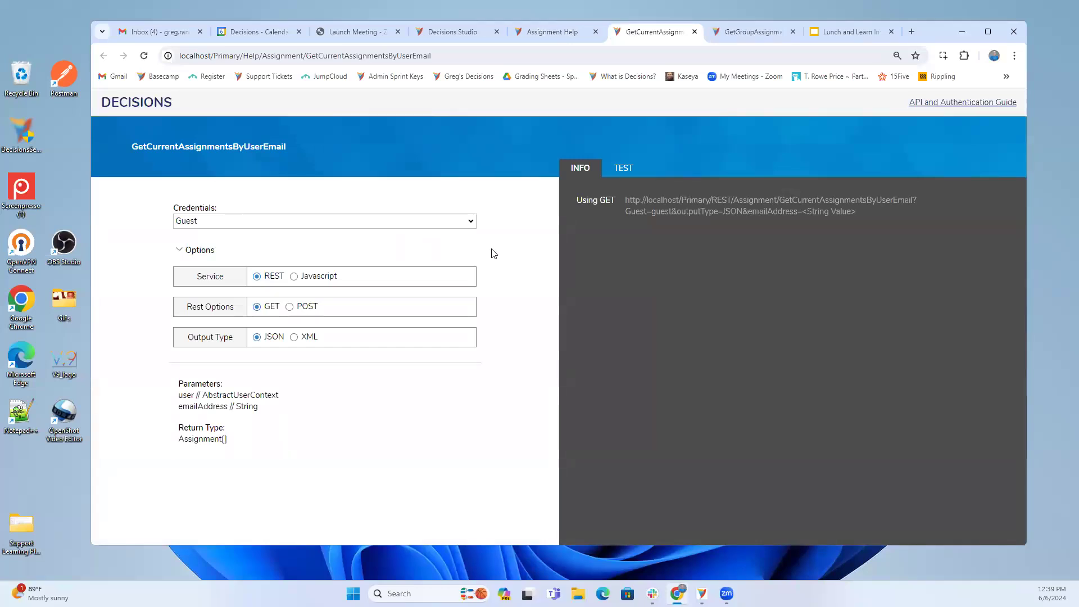
# Review the other current-assignment methods in the Assignment service's list and go back to the GetCurrentAssignmentsByUserEmail help page.
pyautogui.click(554, 35)
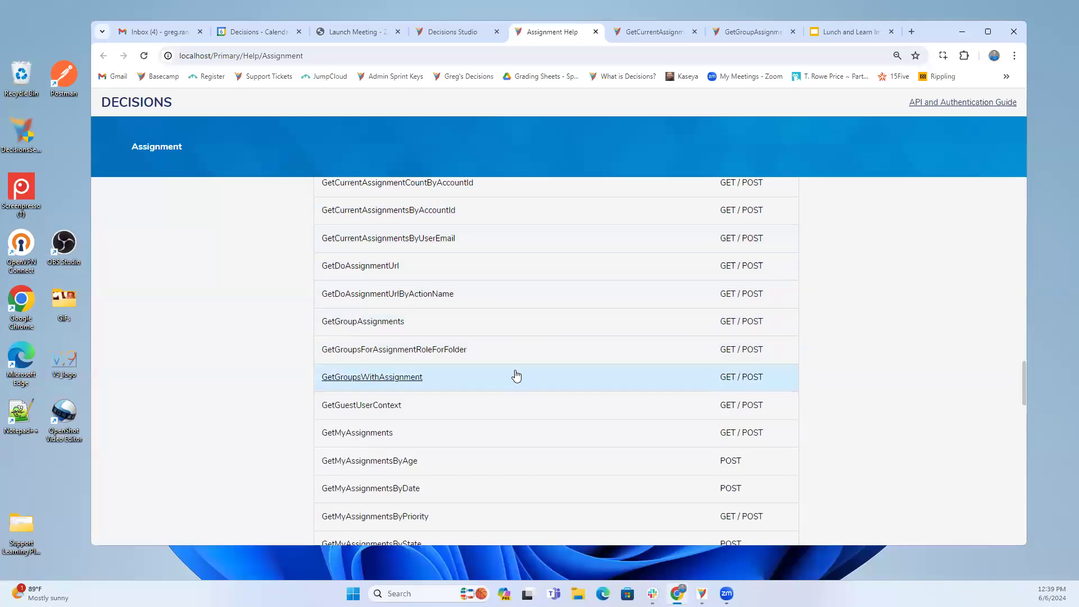
pyautogui.scroll(2, 517, 376)
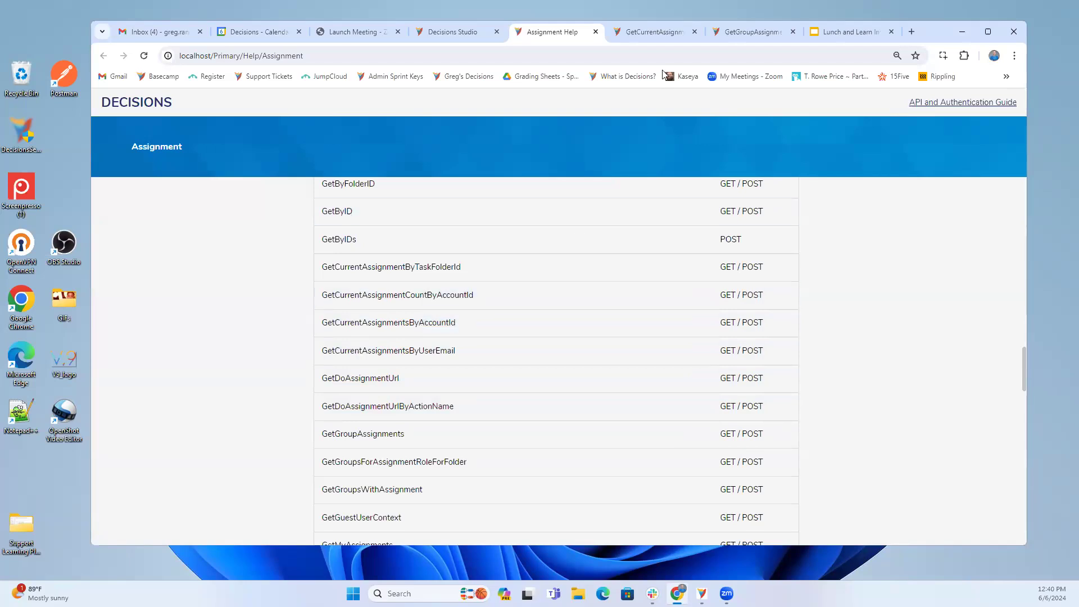
pyautogui.click(654, 31)
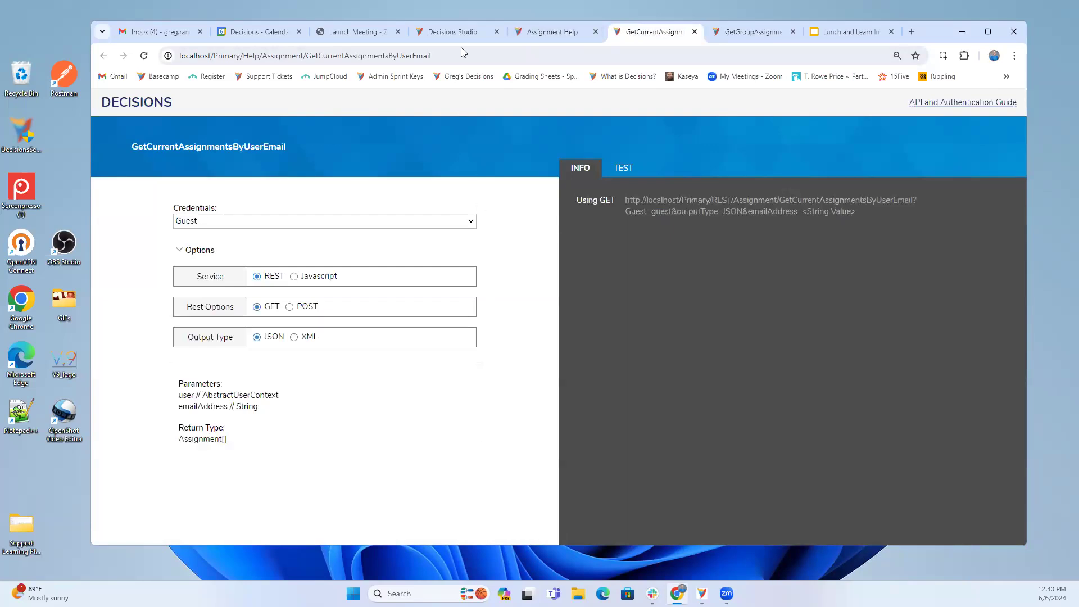
# Return to Decisions Studio and open BradleyReport from the Lunch and Learn folder for editing.
pyautogui.click(448, 34)
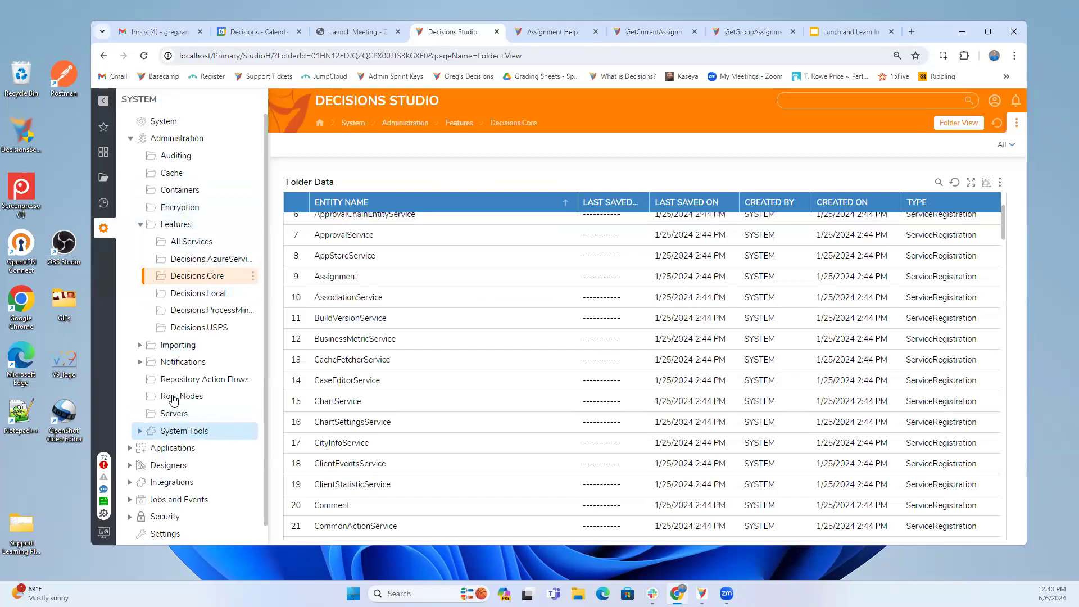
pyautogui.click(104, 180)
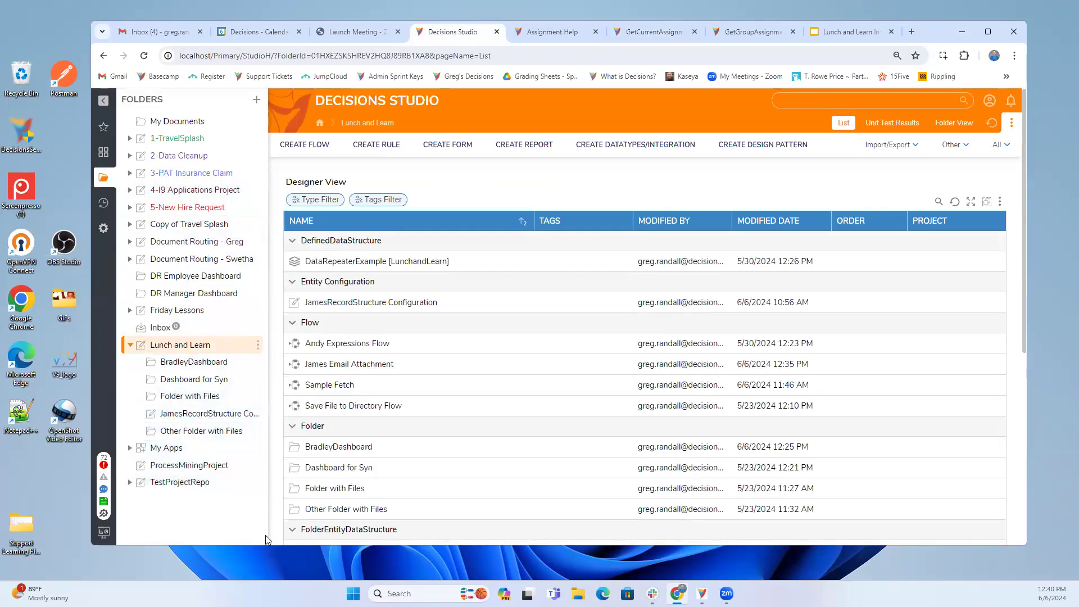
pyautogui.scroll(-5, 464, 406)
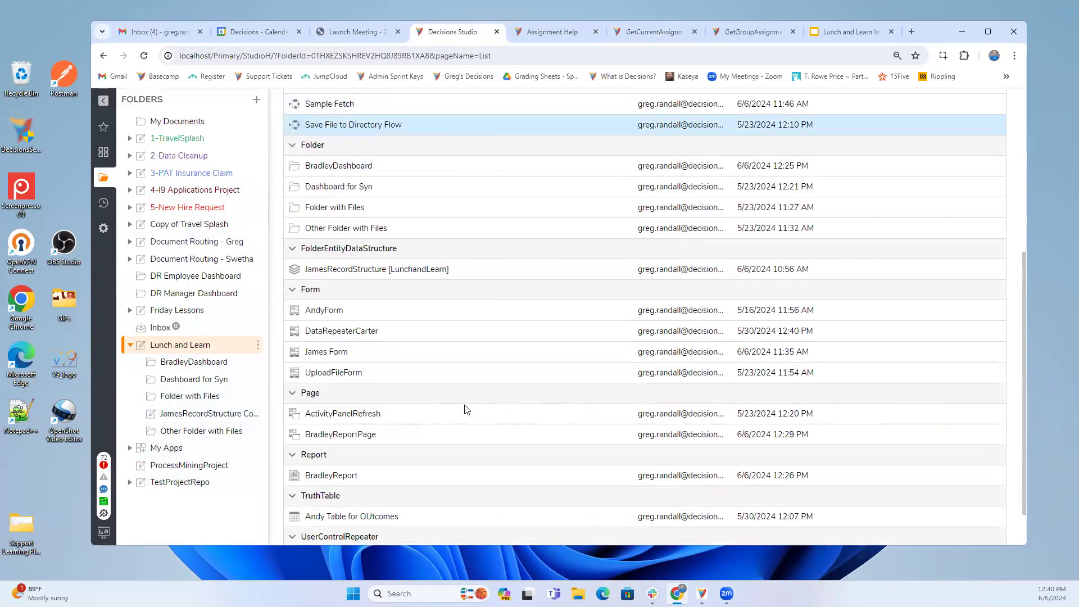
pyautogui.click(331, 476)
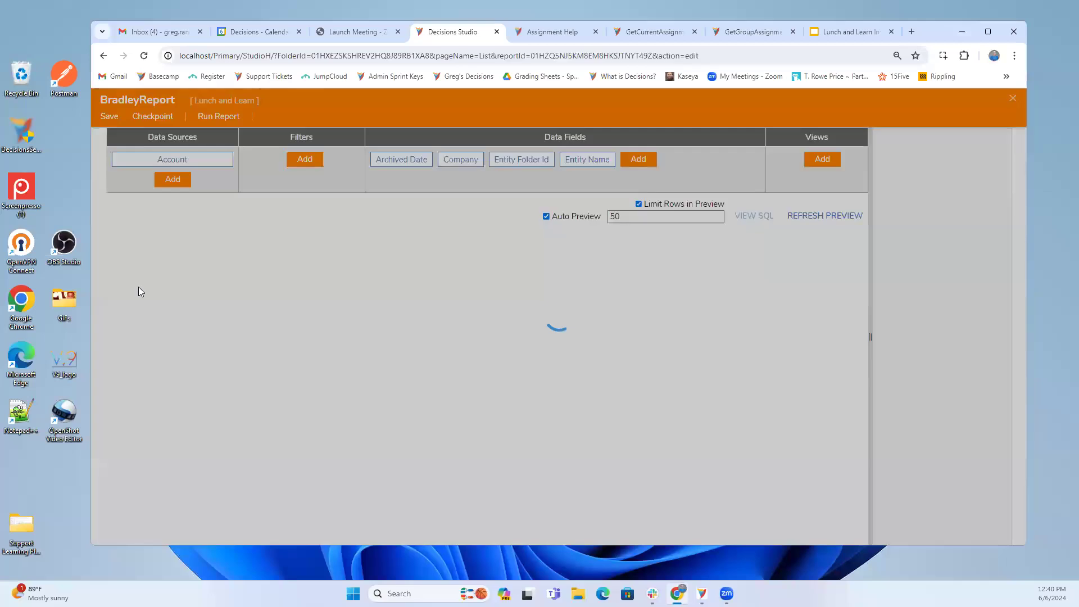
# Replace the report's Account data source with the Assignment data source.
pyautogui.click(231, 179)
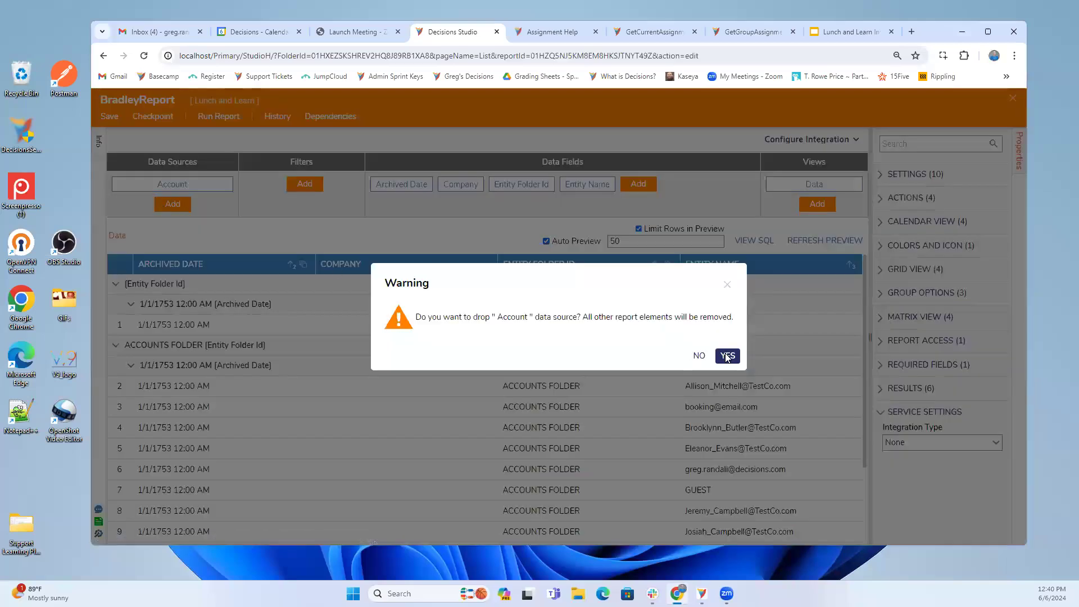
pyautogui.click(725, 355)
pyautogui.click(173, 184)
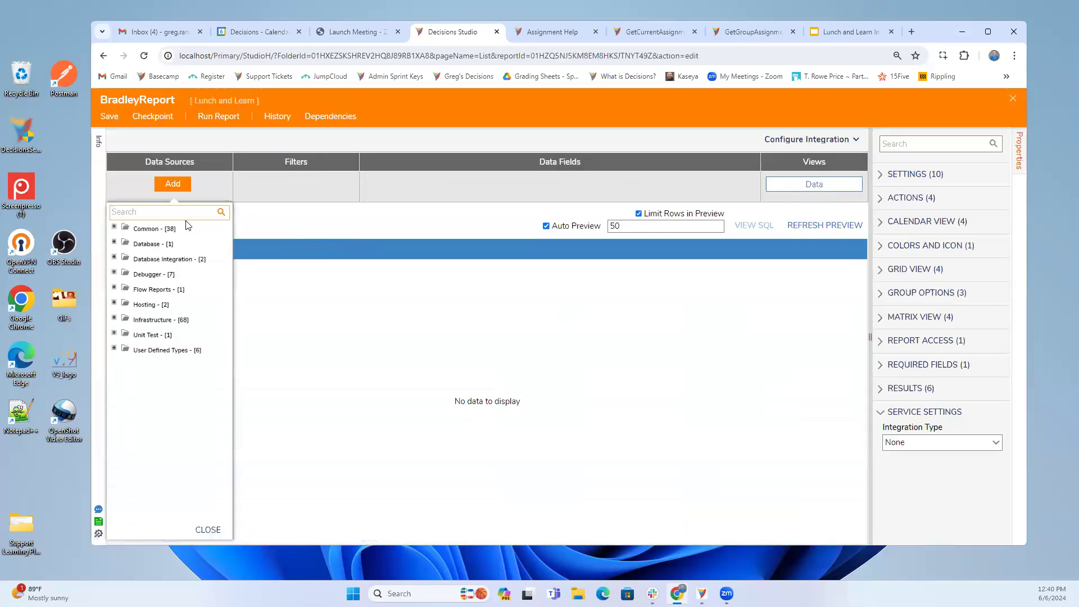
pyautogui.write('assing')
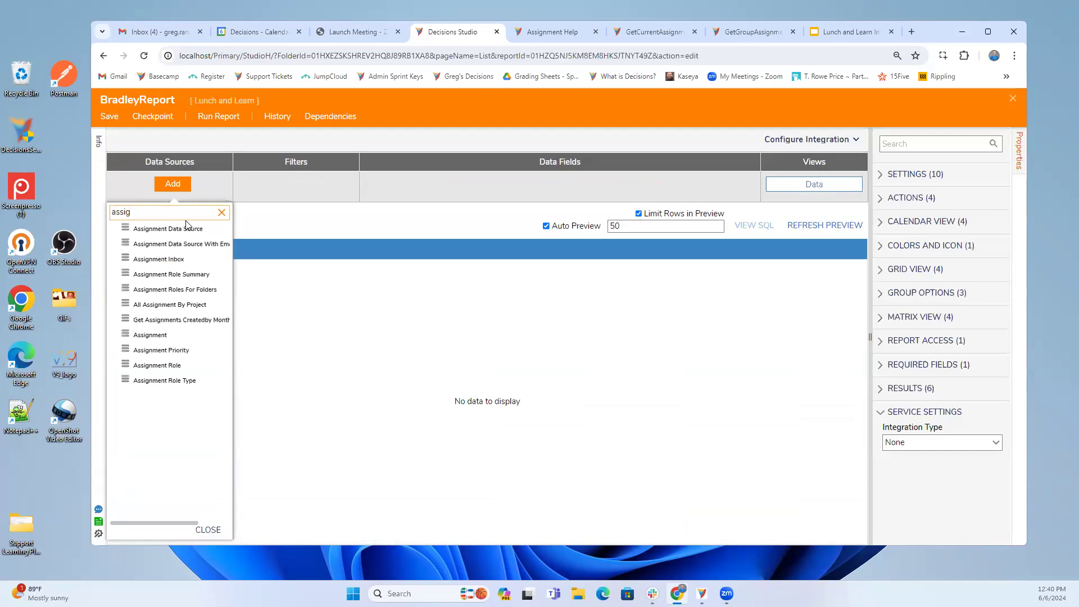
pyautogui.click(160, 336)
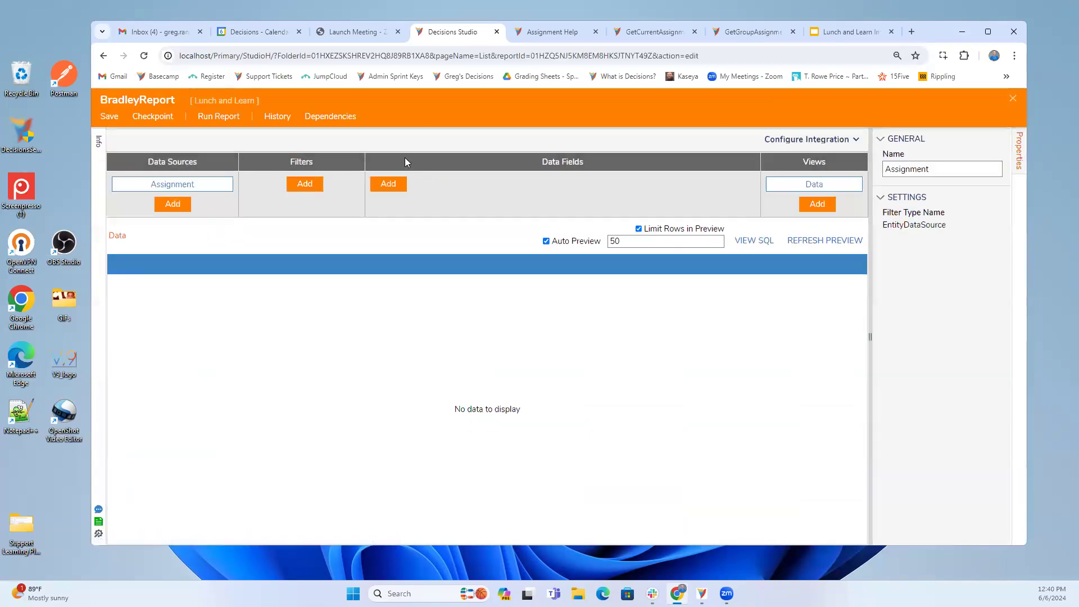
# Add the Assignment source's Entity Name field to the report's data fields.
pyautogui.click(387, 184)
pyautogui.scroll(-3, 570, 420)
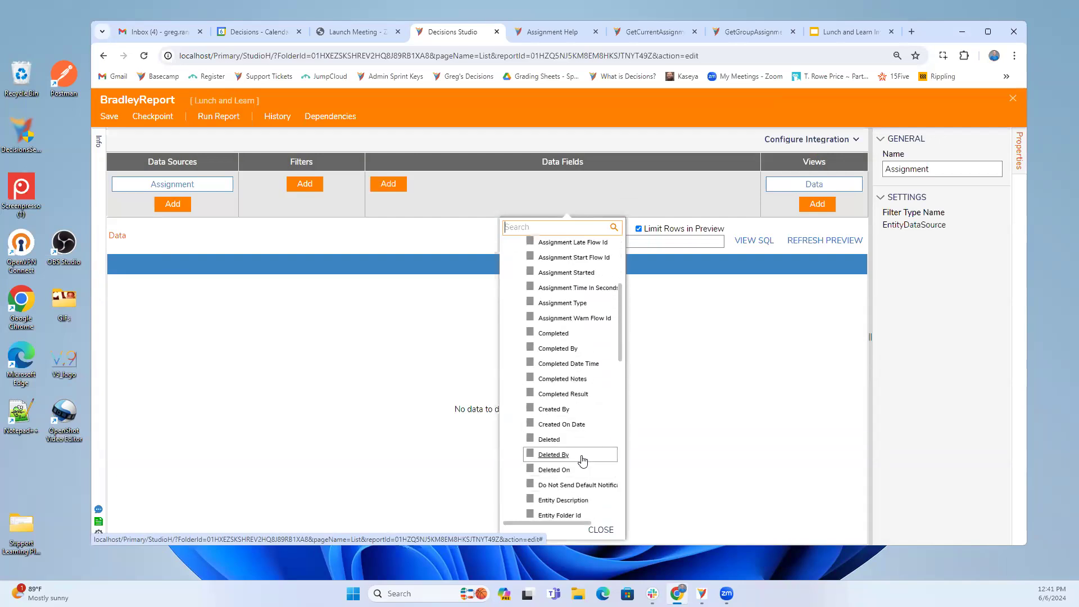
pyautogui.scroll(-3, 583, 460)
pyautogui.scroll(-3, 582, 461)
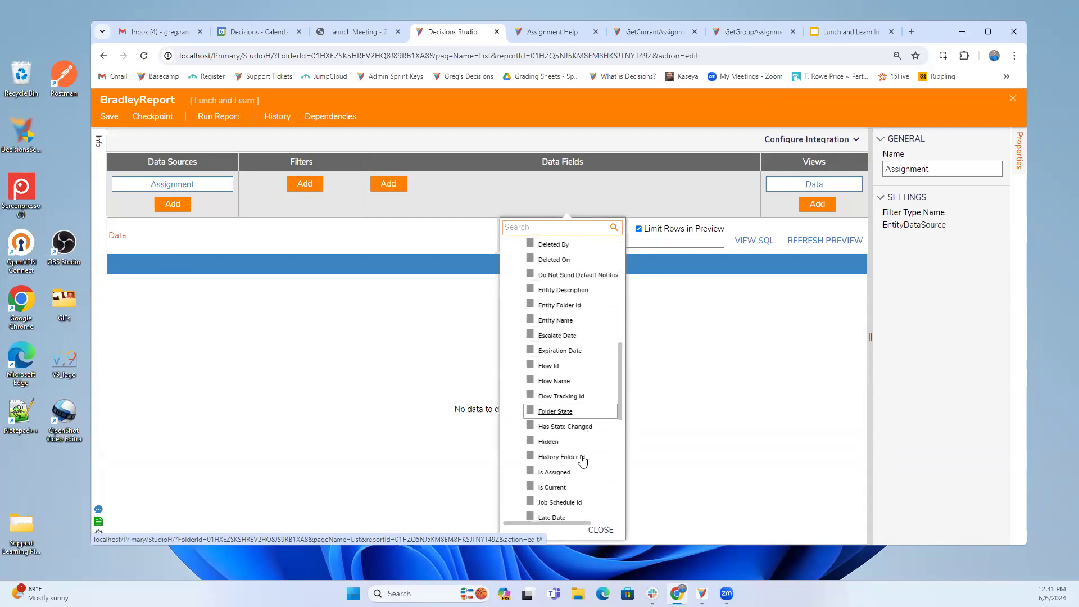
pyautogui.scroll(-3, 582, 461)
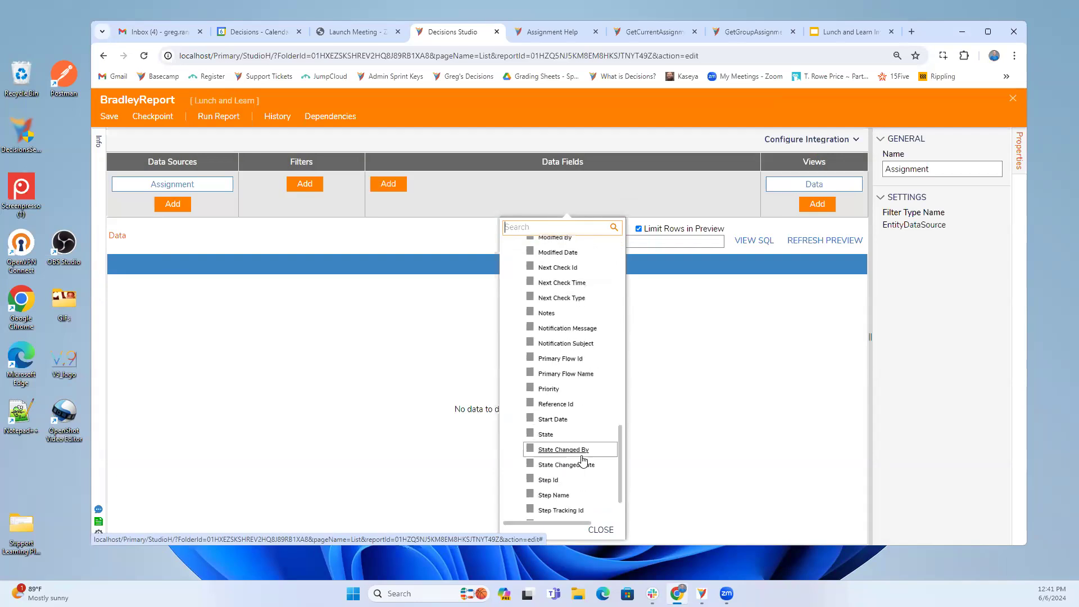
pyautogui.scroll(3, 561, 449)
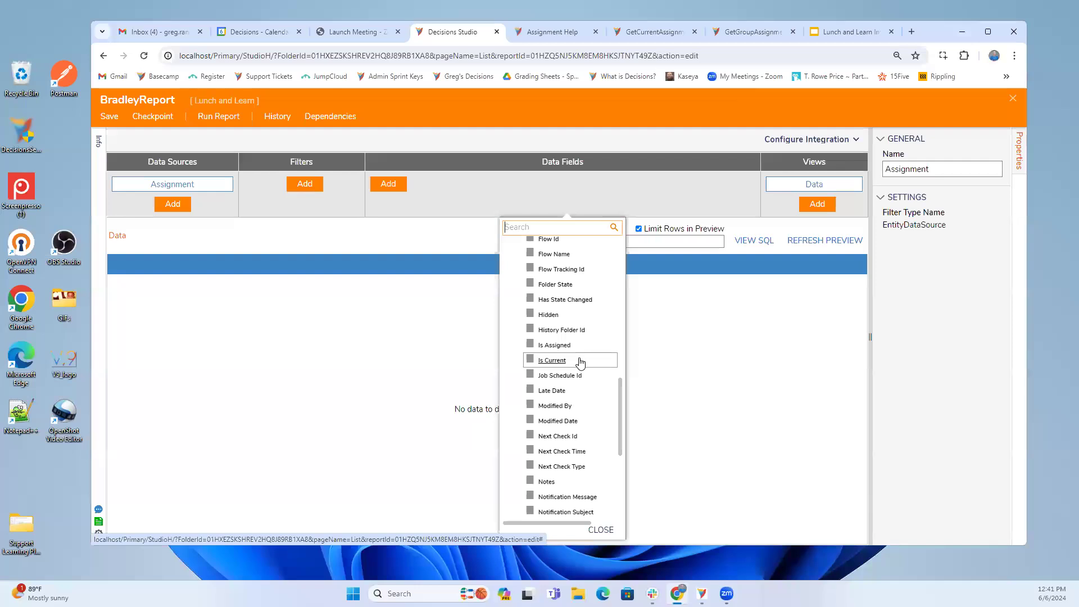
pyautogui.scroll(2, 579, 388)
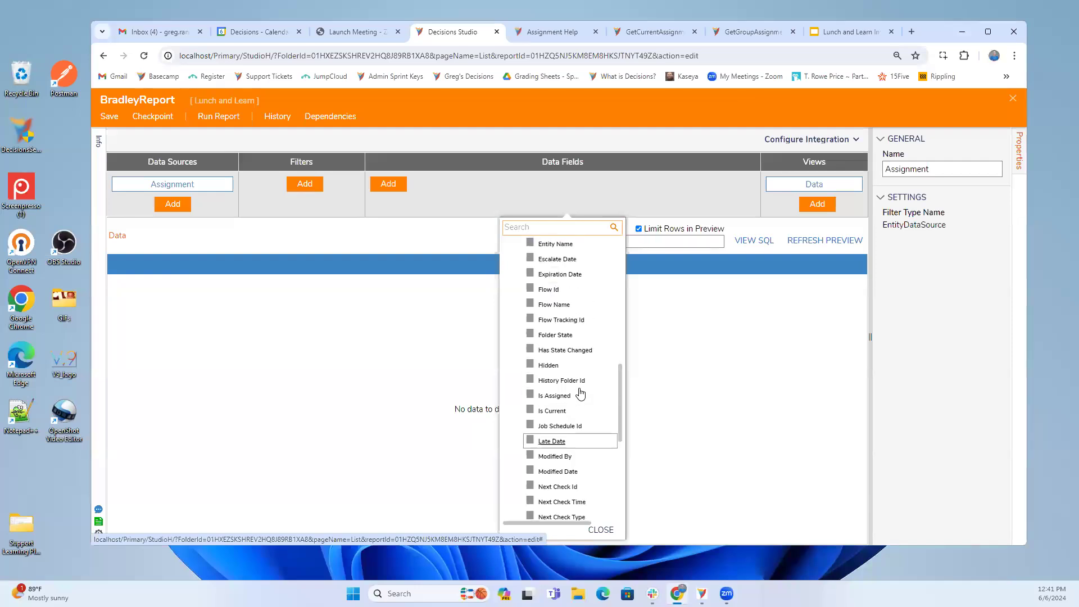
pyautogui.scroll(1, 556, 360)
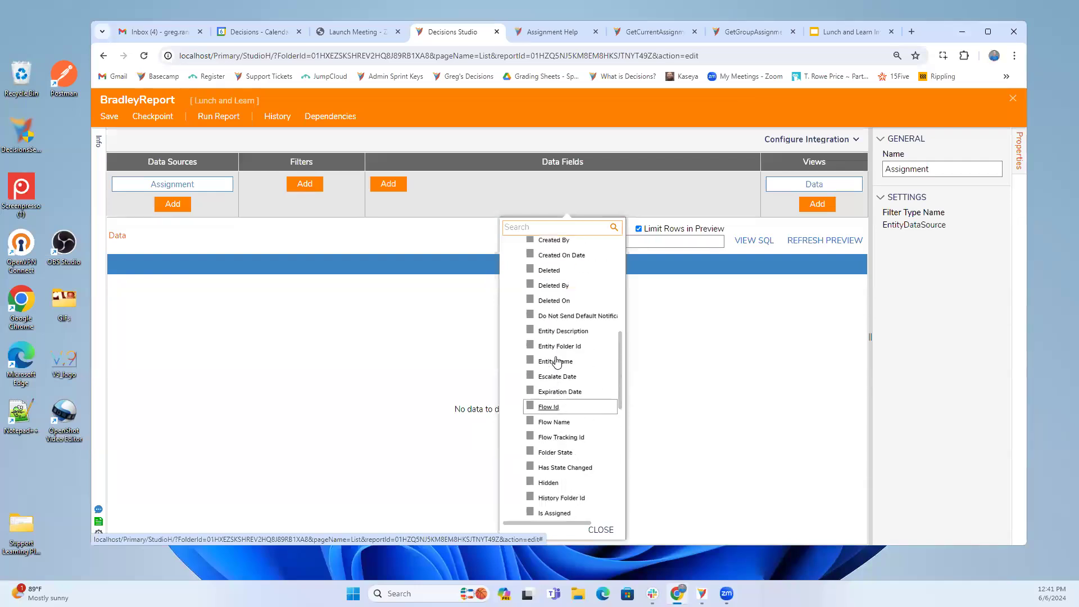
pyautogui.click(573, 363)
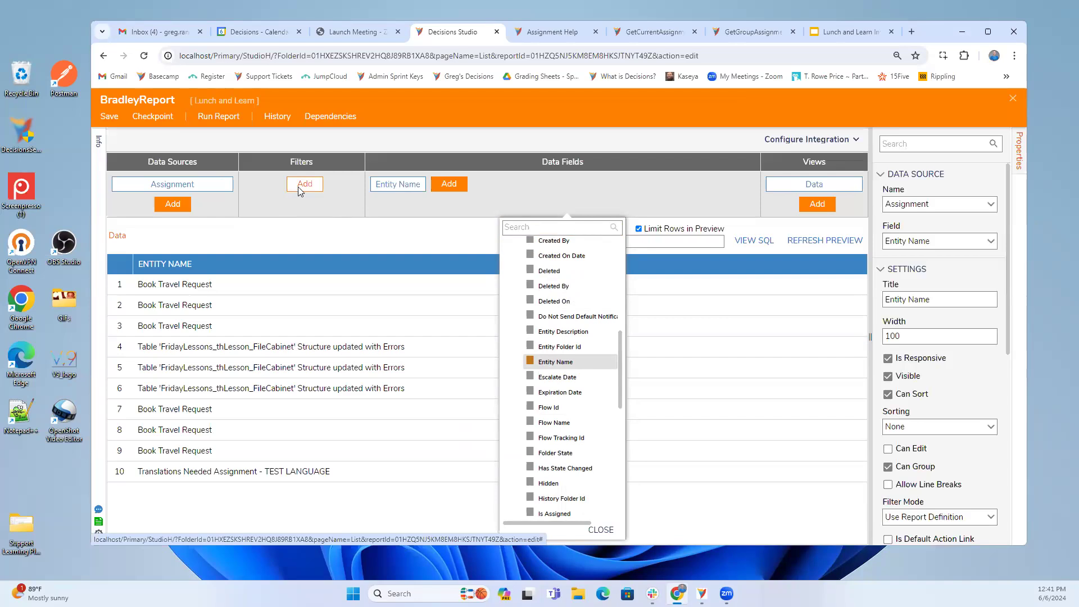
# Review the assignment retrieval methods on the Assignment help page, then switch to the Lunch and Learn Intro Announcements presentation in Google Slides.
pyautogui.click(549, 32)
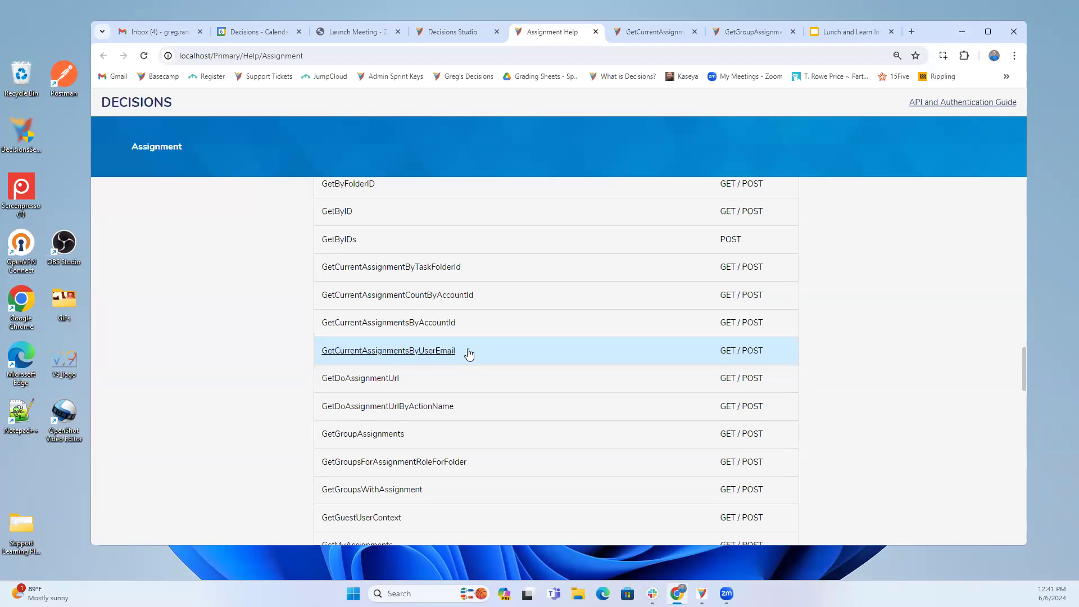
pyautogui.scroll(3, 470, 352)
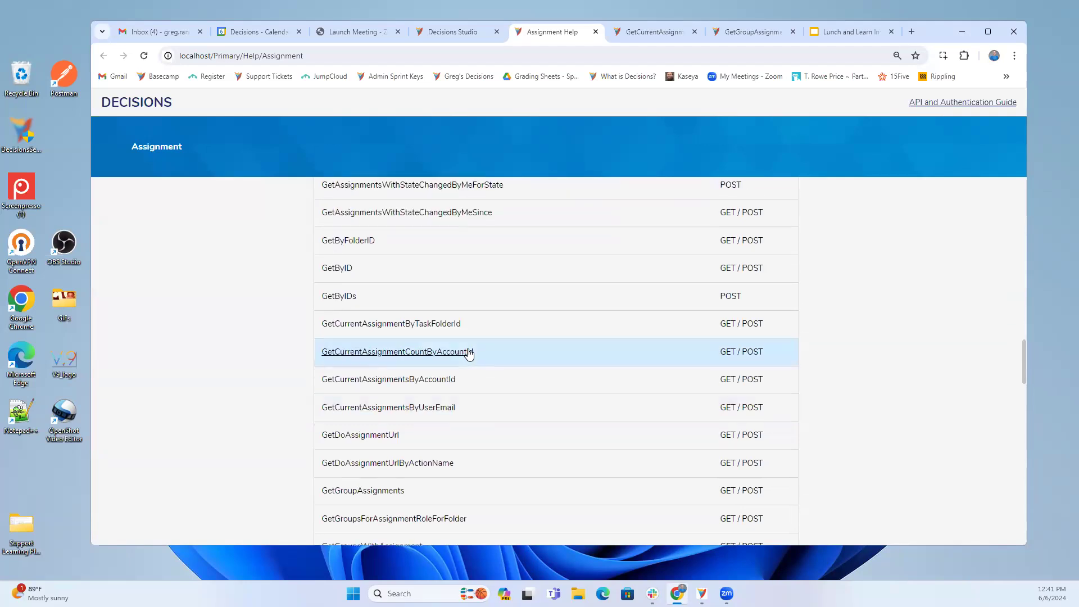
pyautogui.scroll(2, 469, 353)
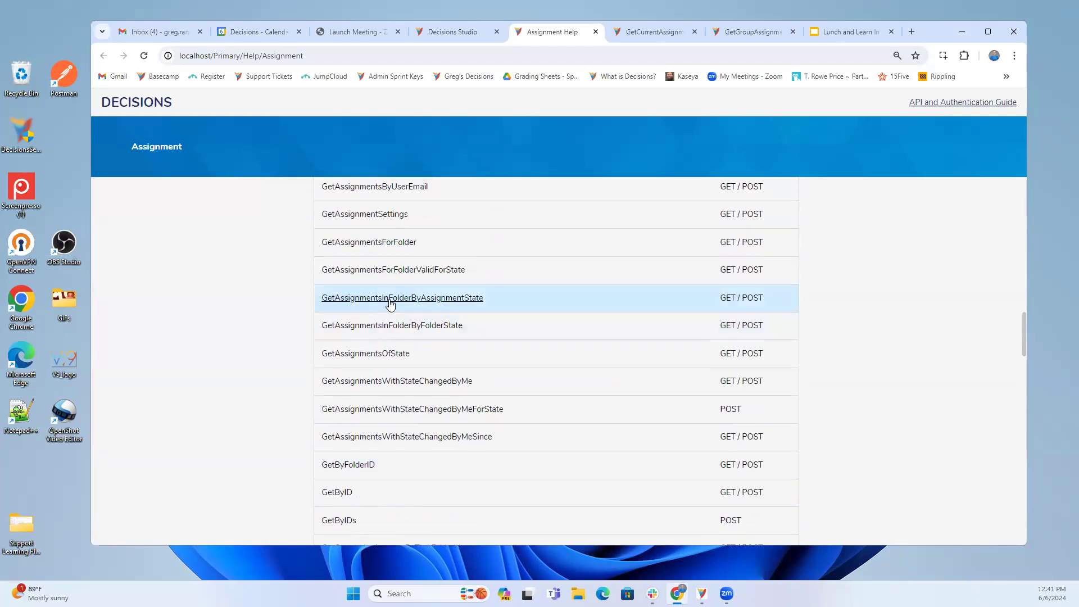
pyautogui.scroll(2, 400, 303)
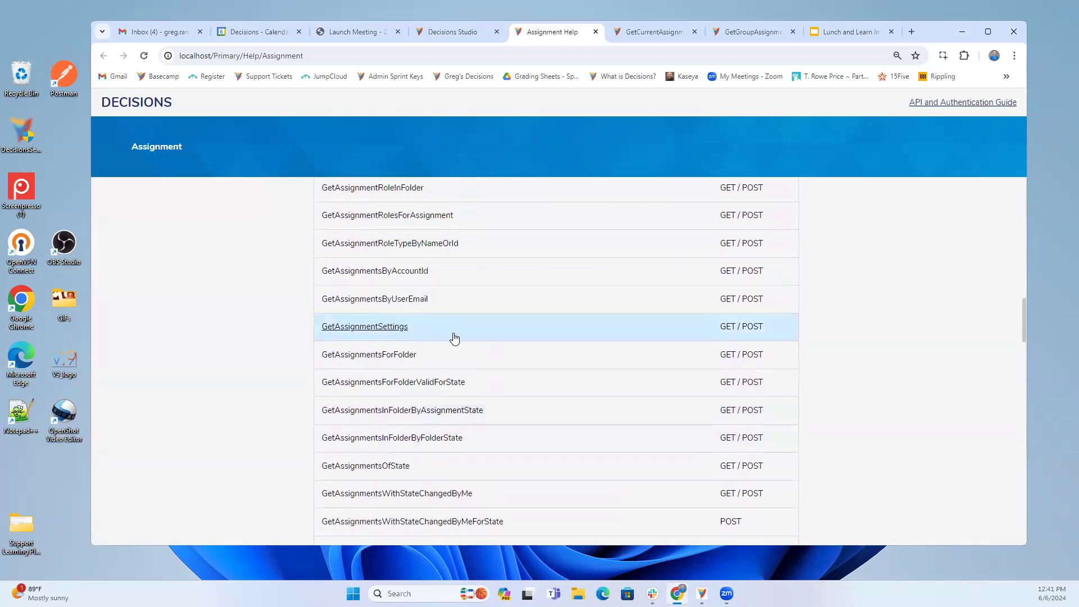
pyautogui.scroll(1, 455, 338)
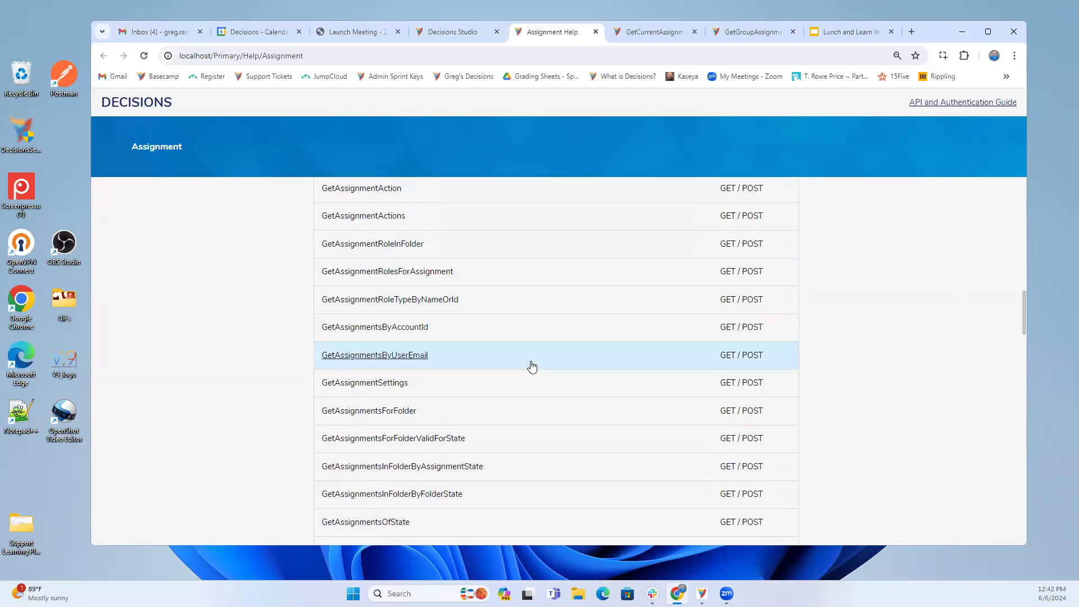
pyautogui.scroll(4, 535, 378)
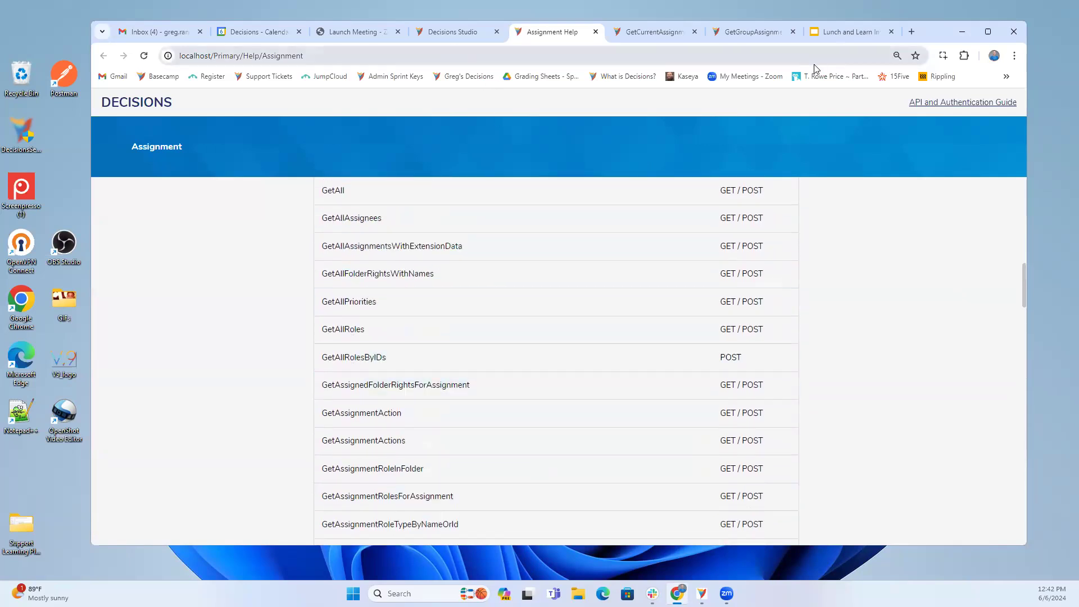
pyautogui.click(846, 35)
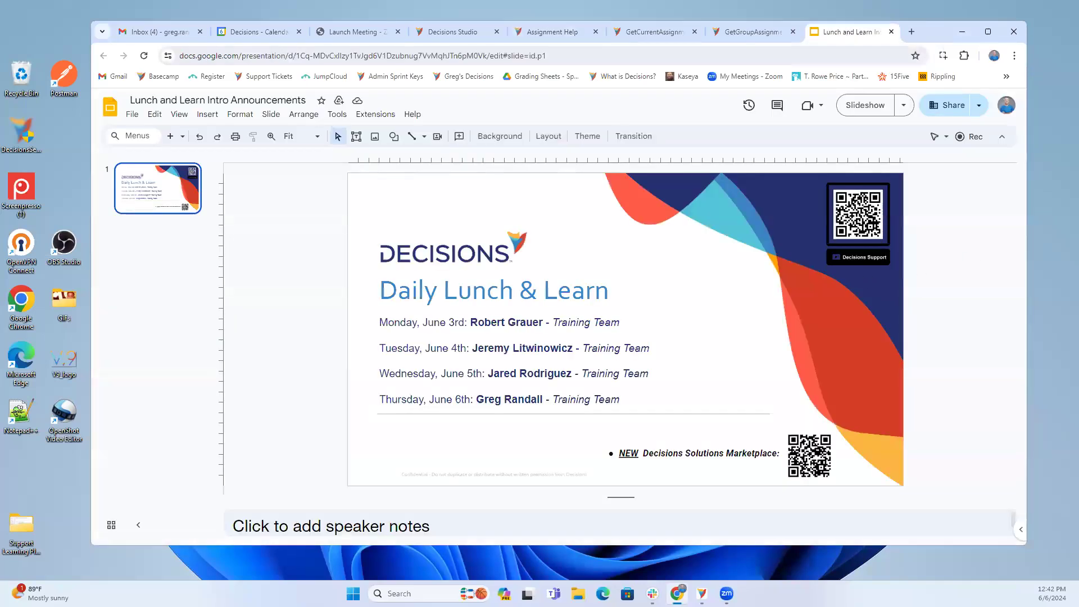